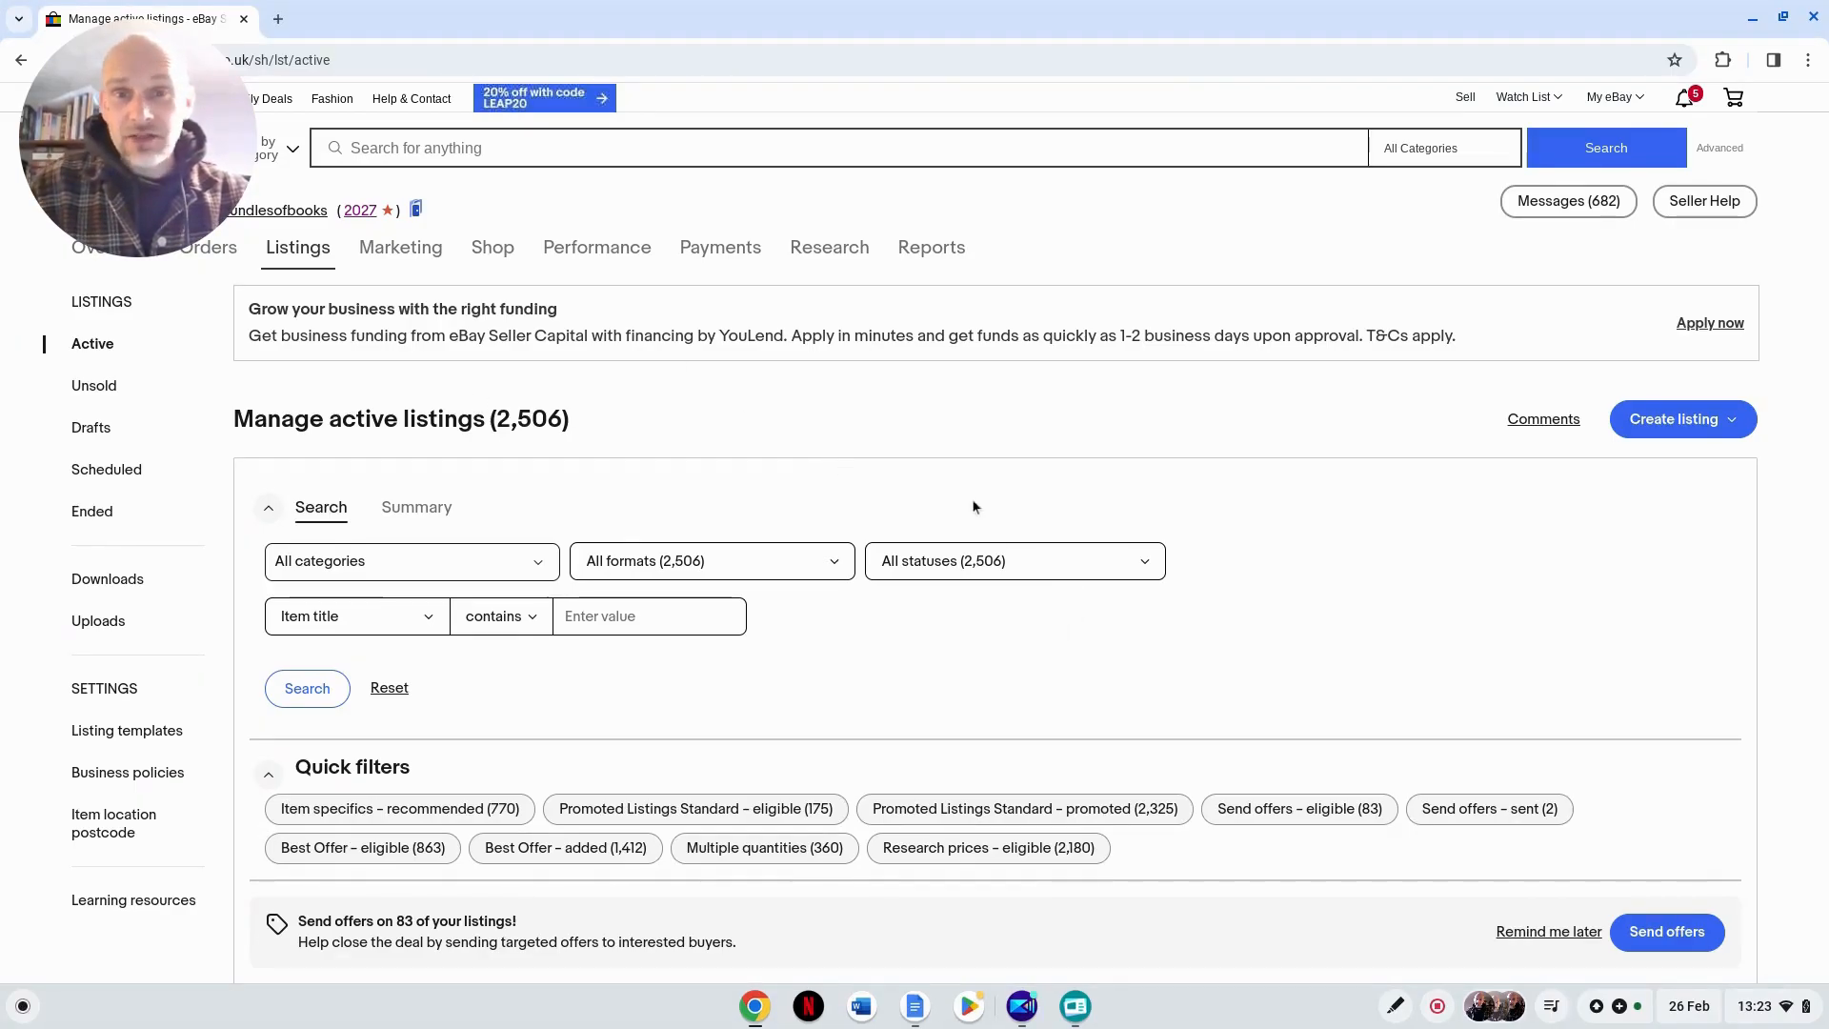
Step: Sort the business policies by type and open the postage policy "Flat:48-72hour courier,1 working days STANDARD Copy" for editing
click(119, 779)
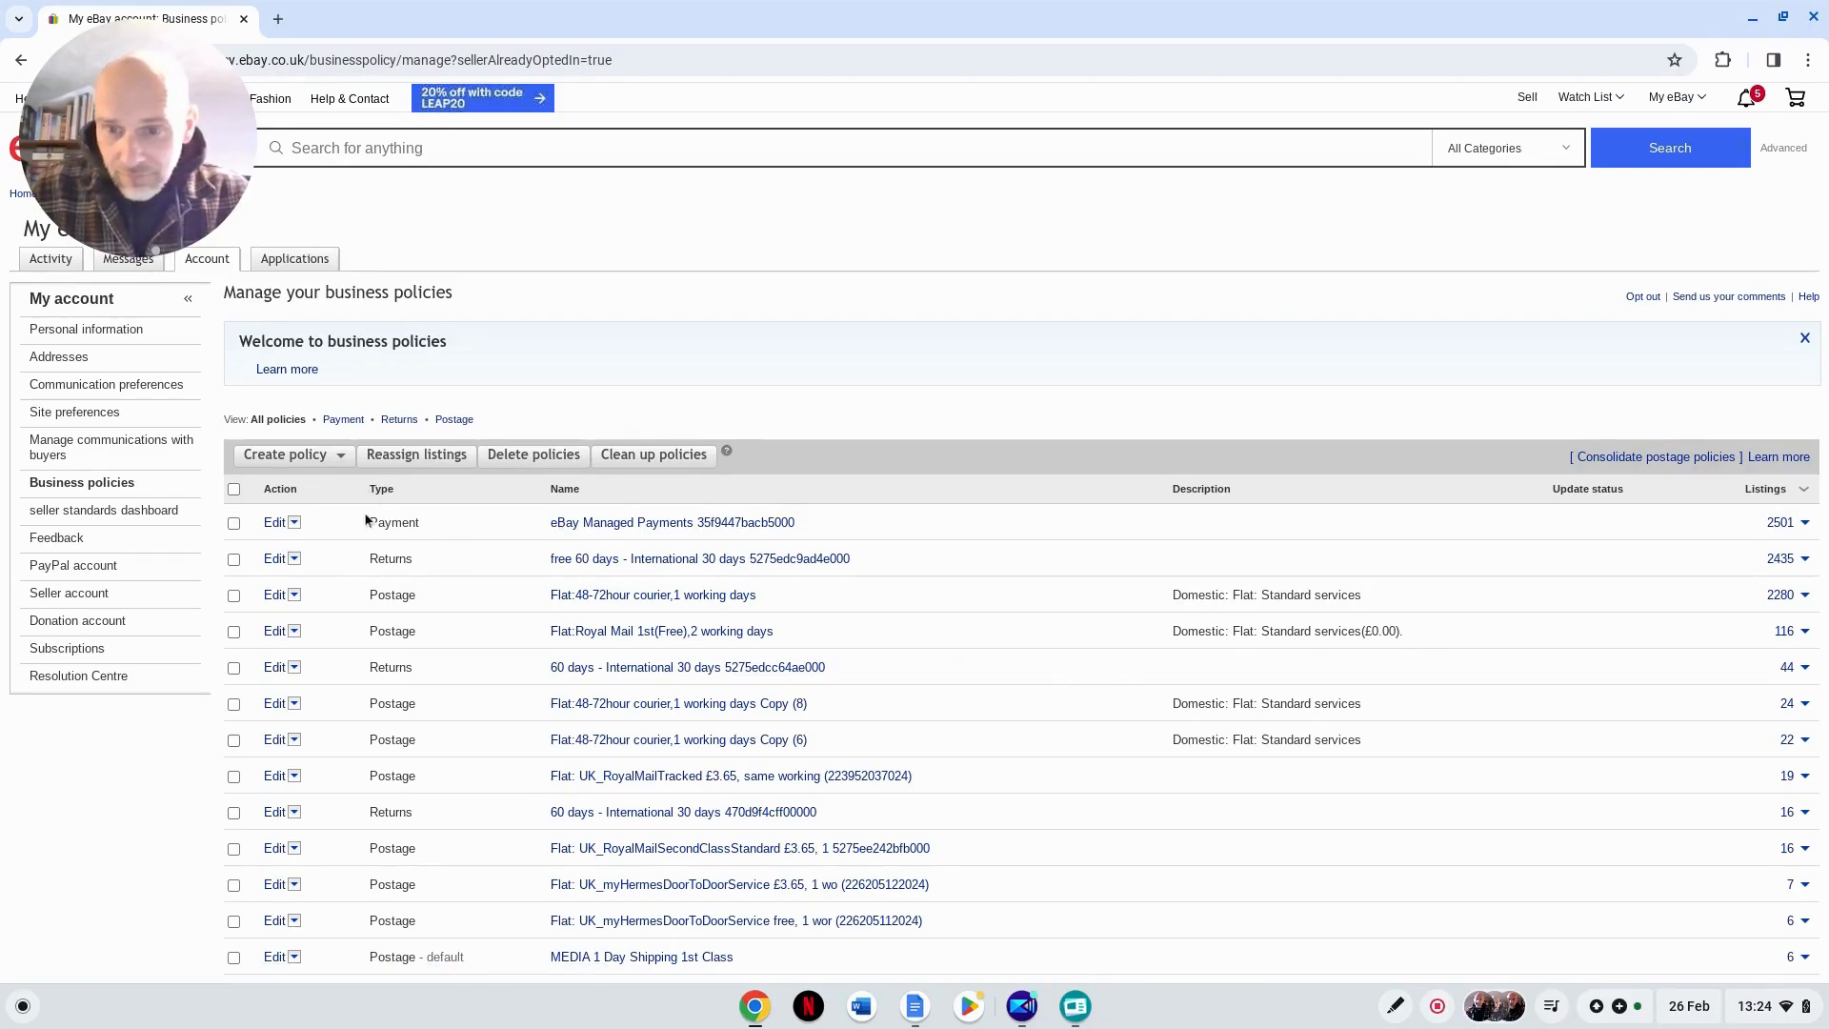
click(391, 498)
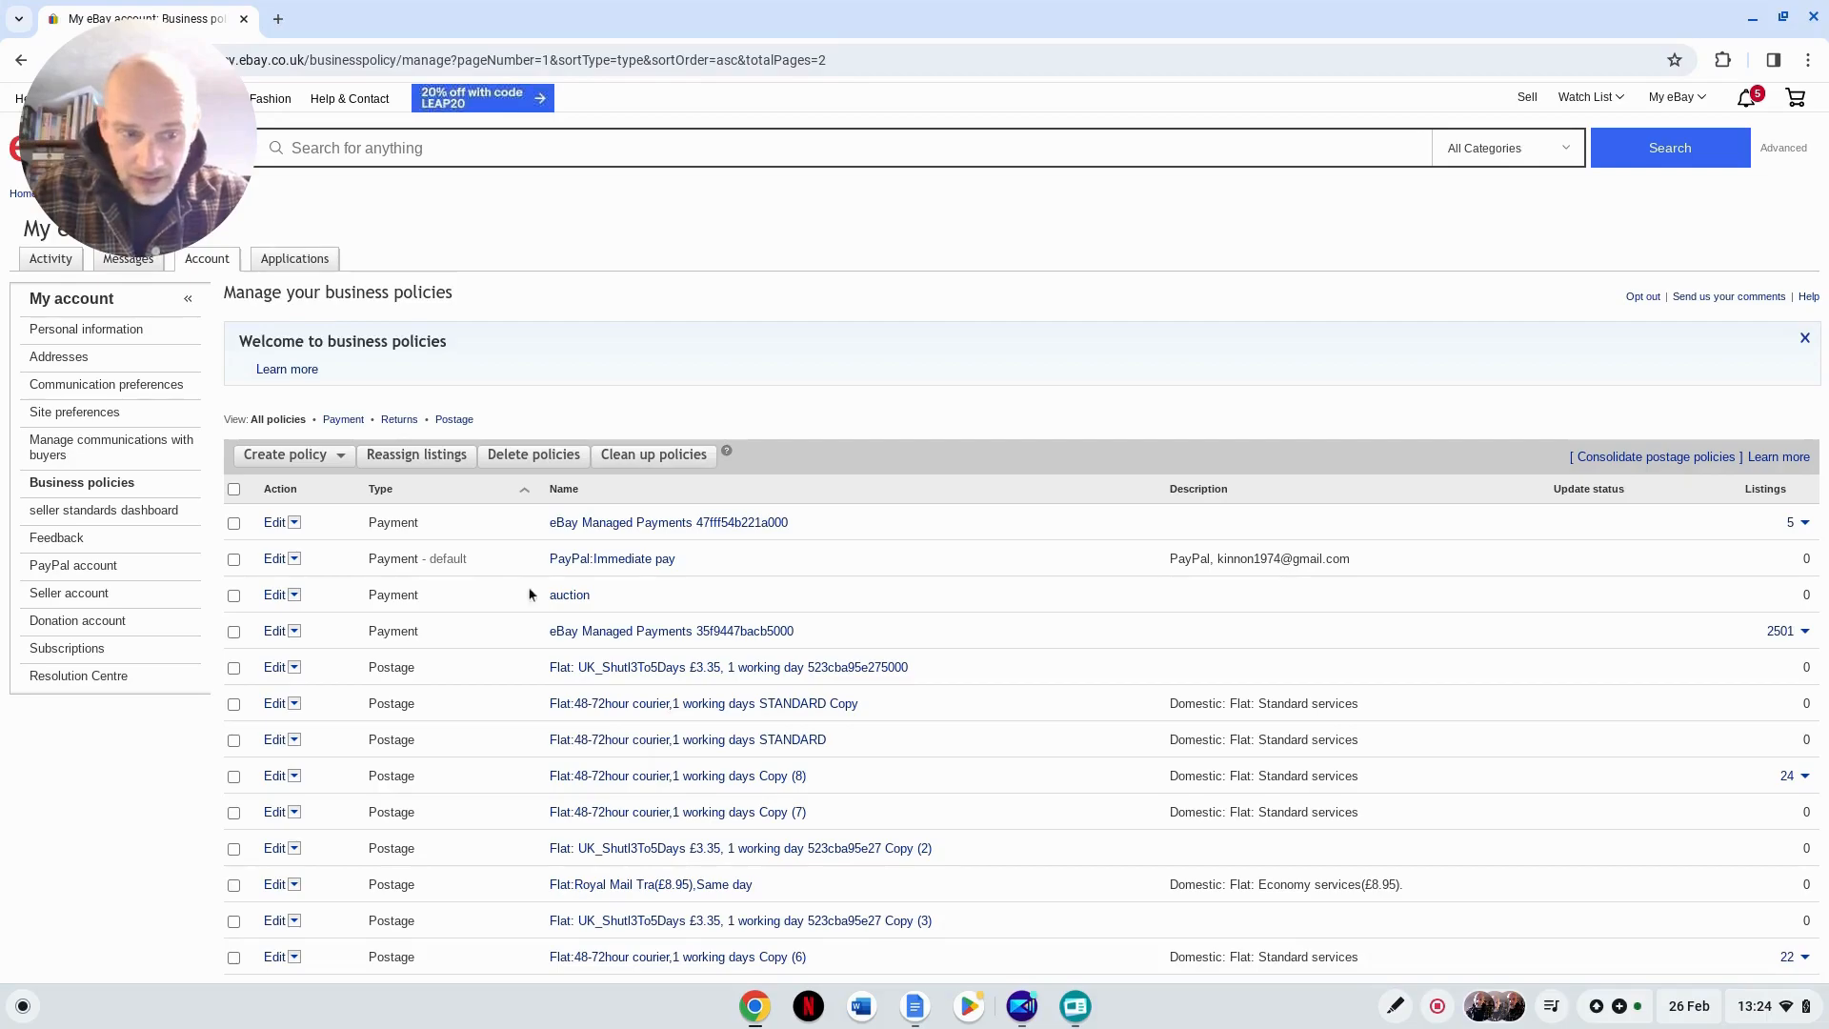
click(273, 705)
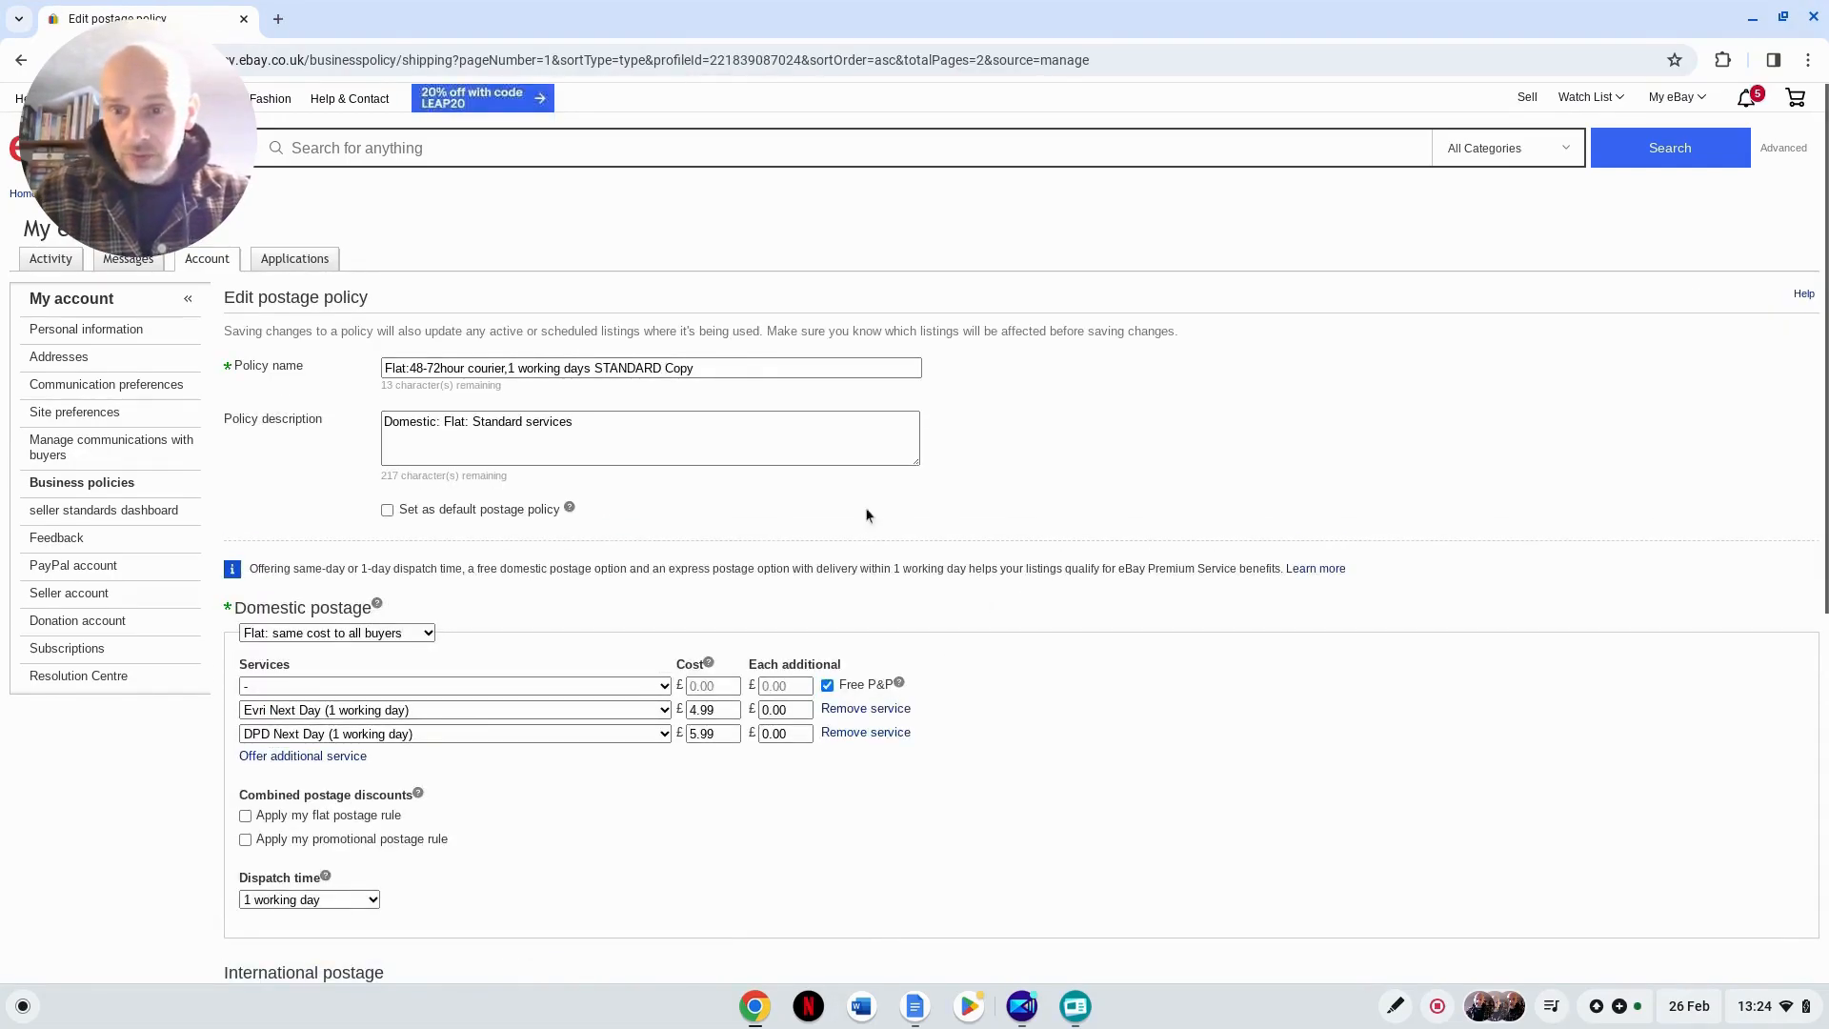
Step: Choose "Flat: same cost to all buyers" as the domestic postage type of the policy
drag(717, 370, 386, 371)
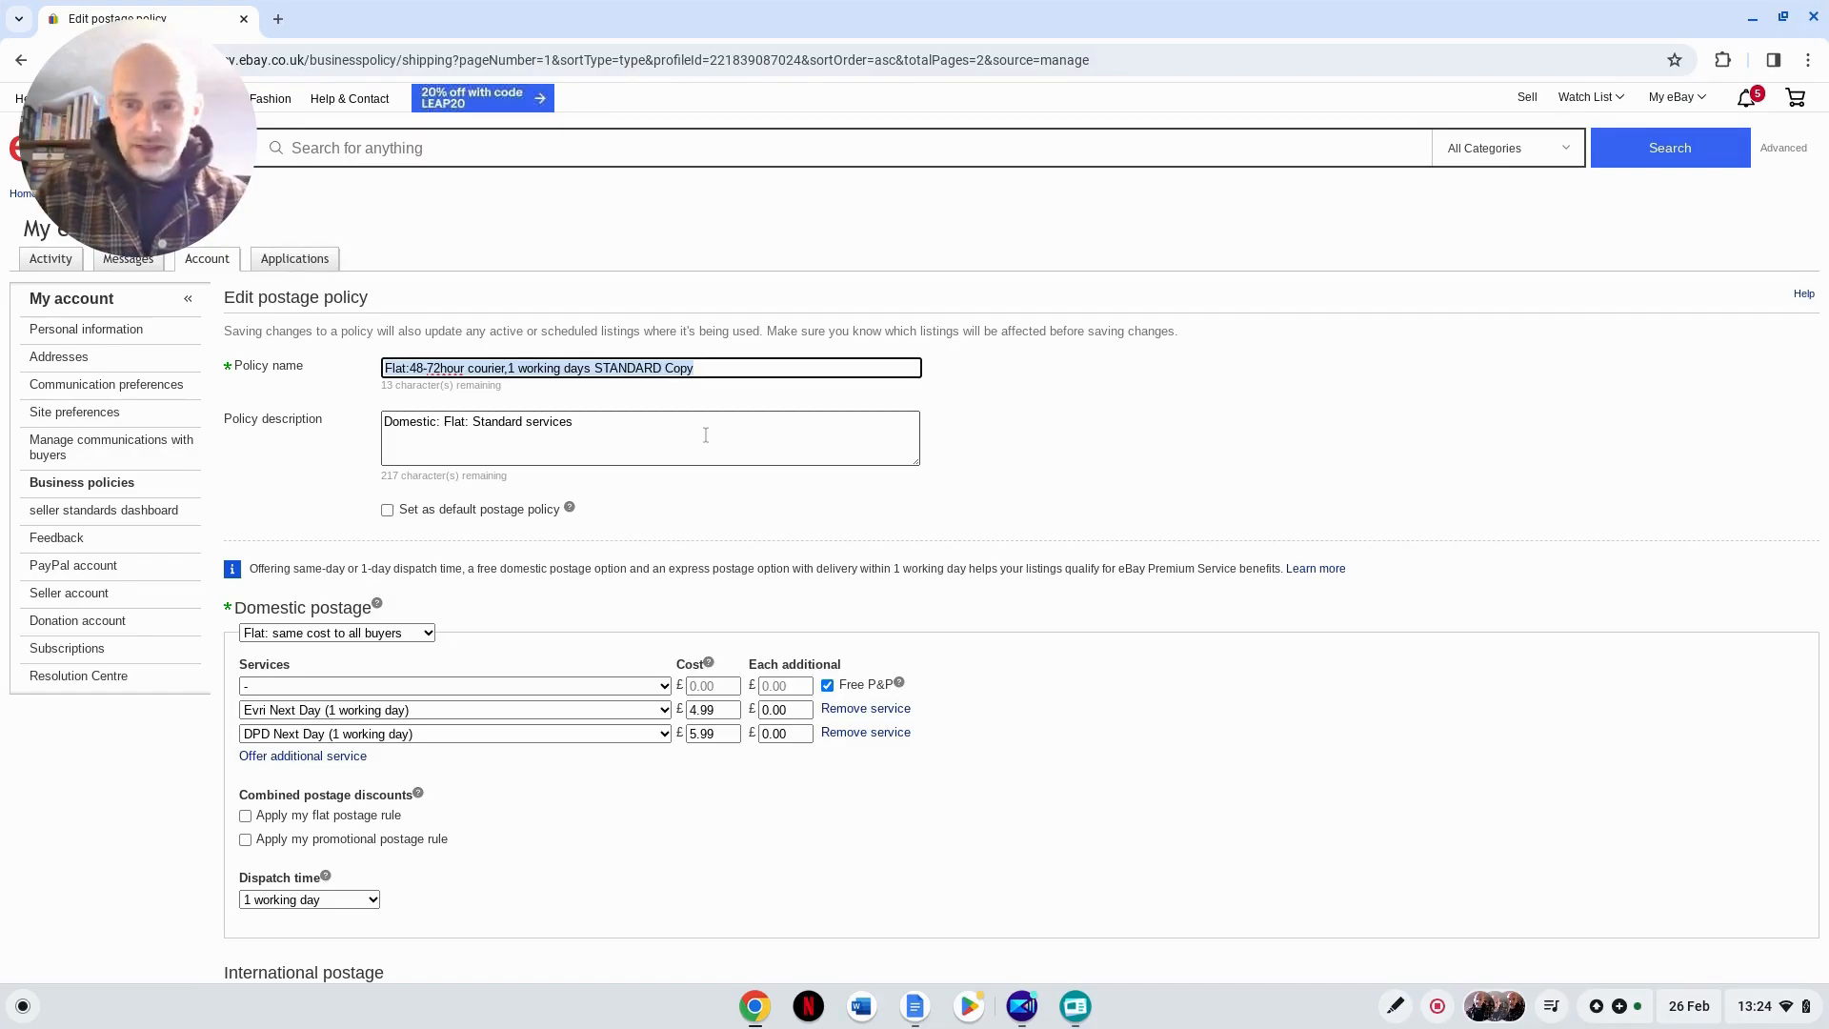
click(705, 369)
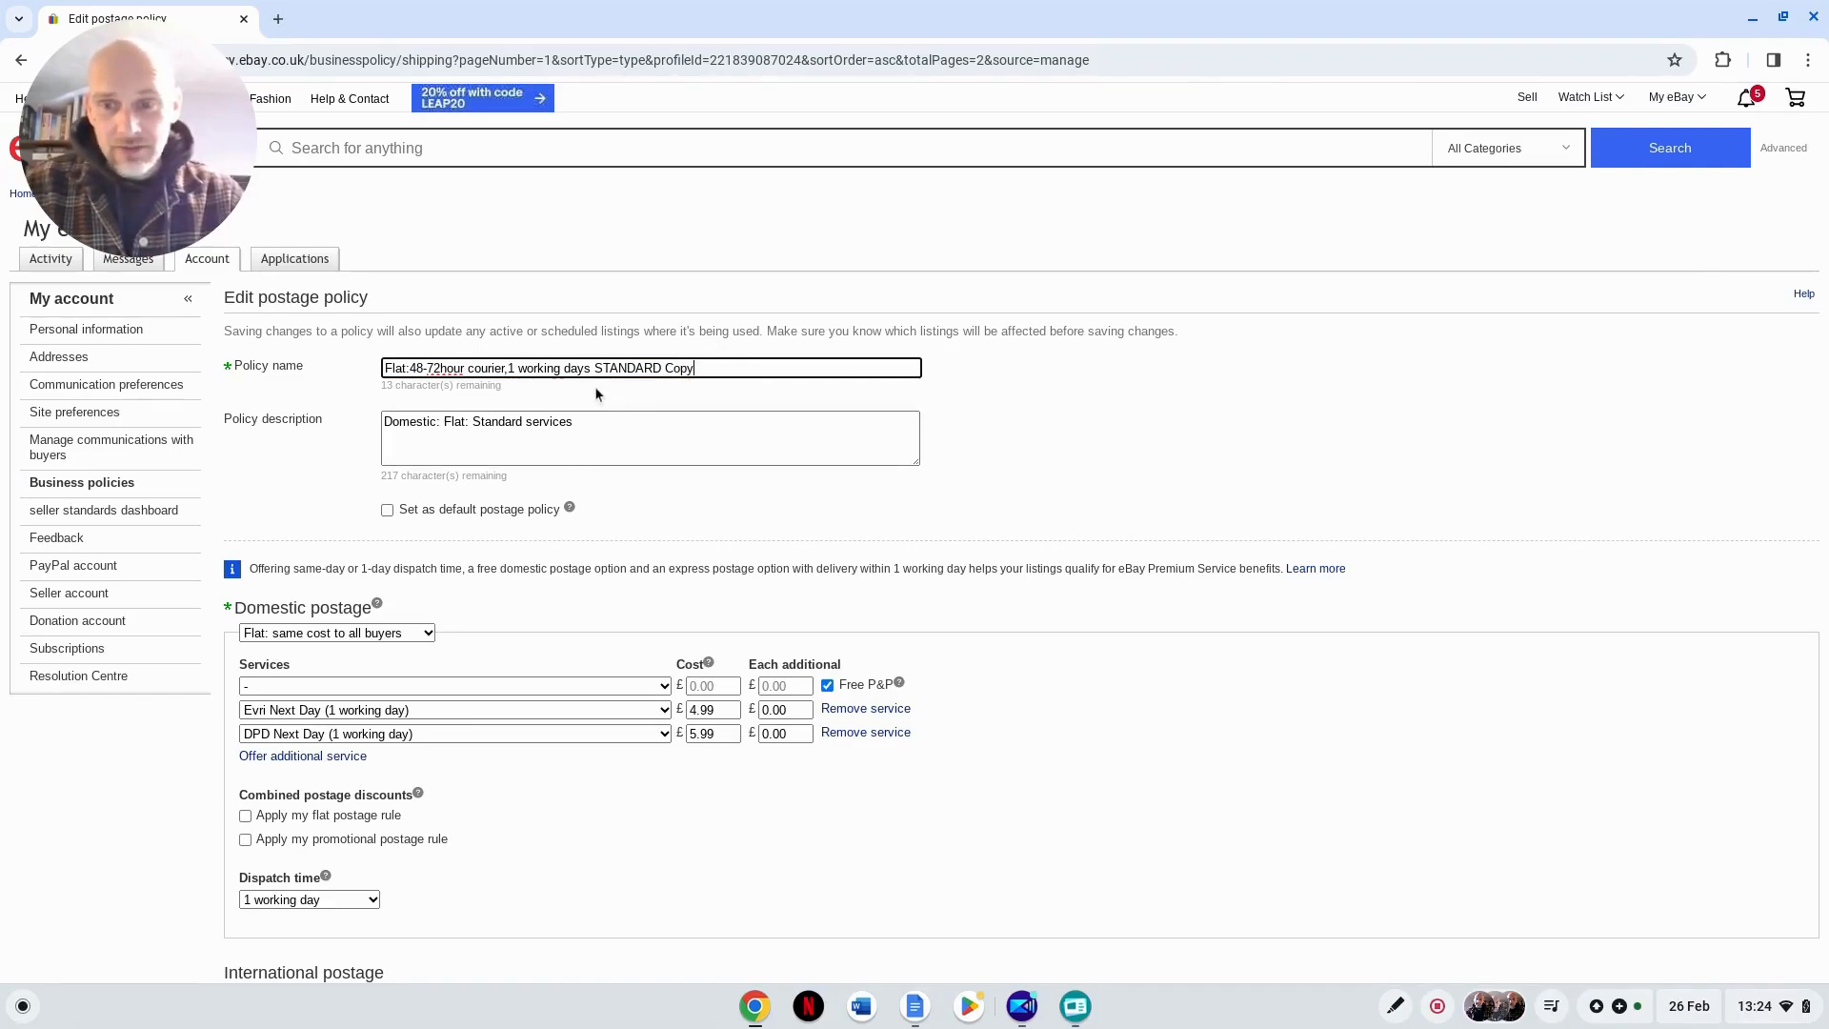
scroll(1011, 716, down, 1)
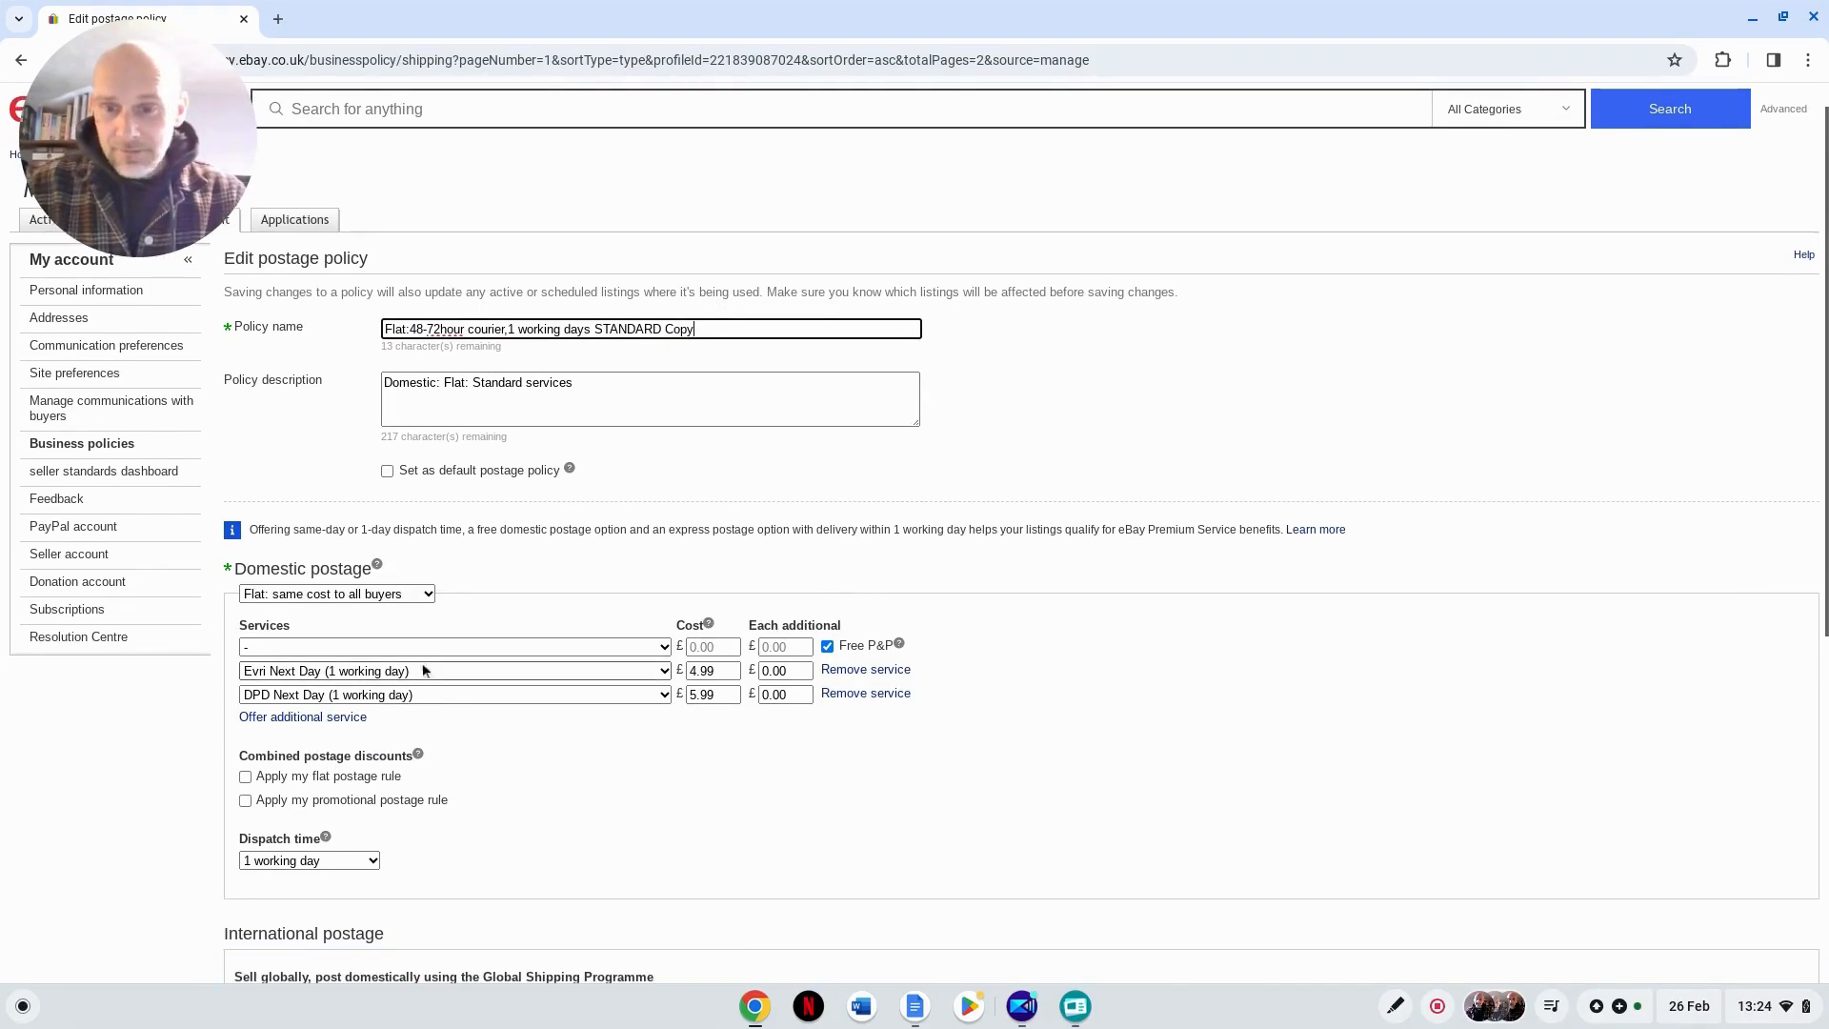
click(426, 595)
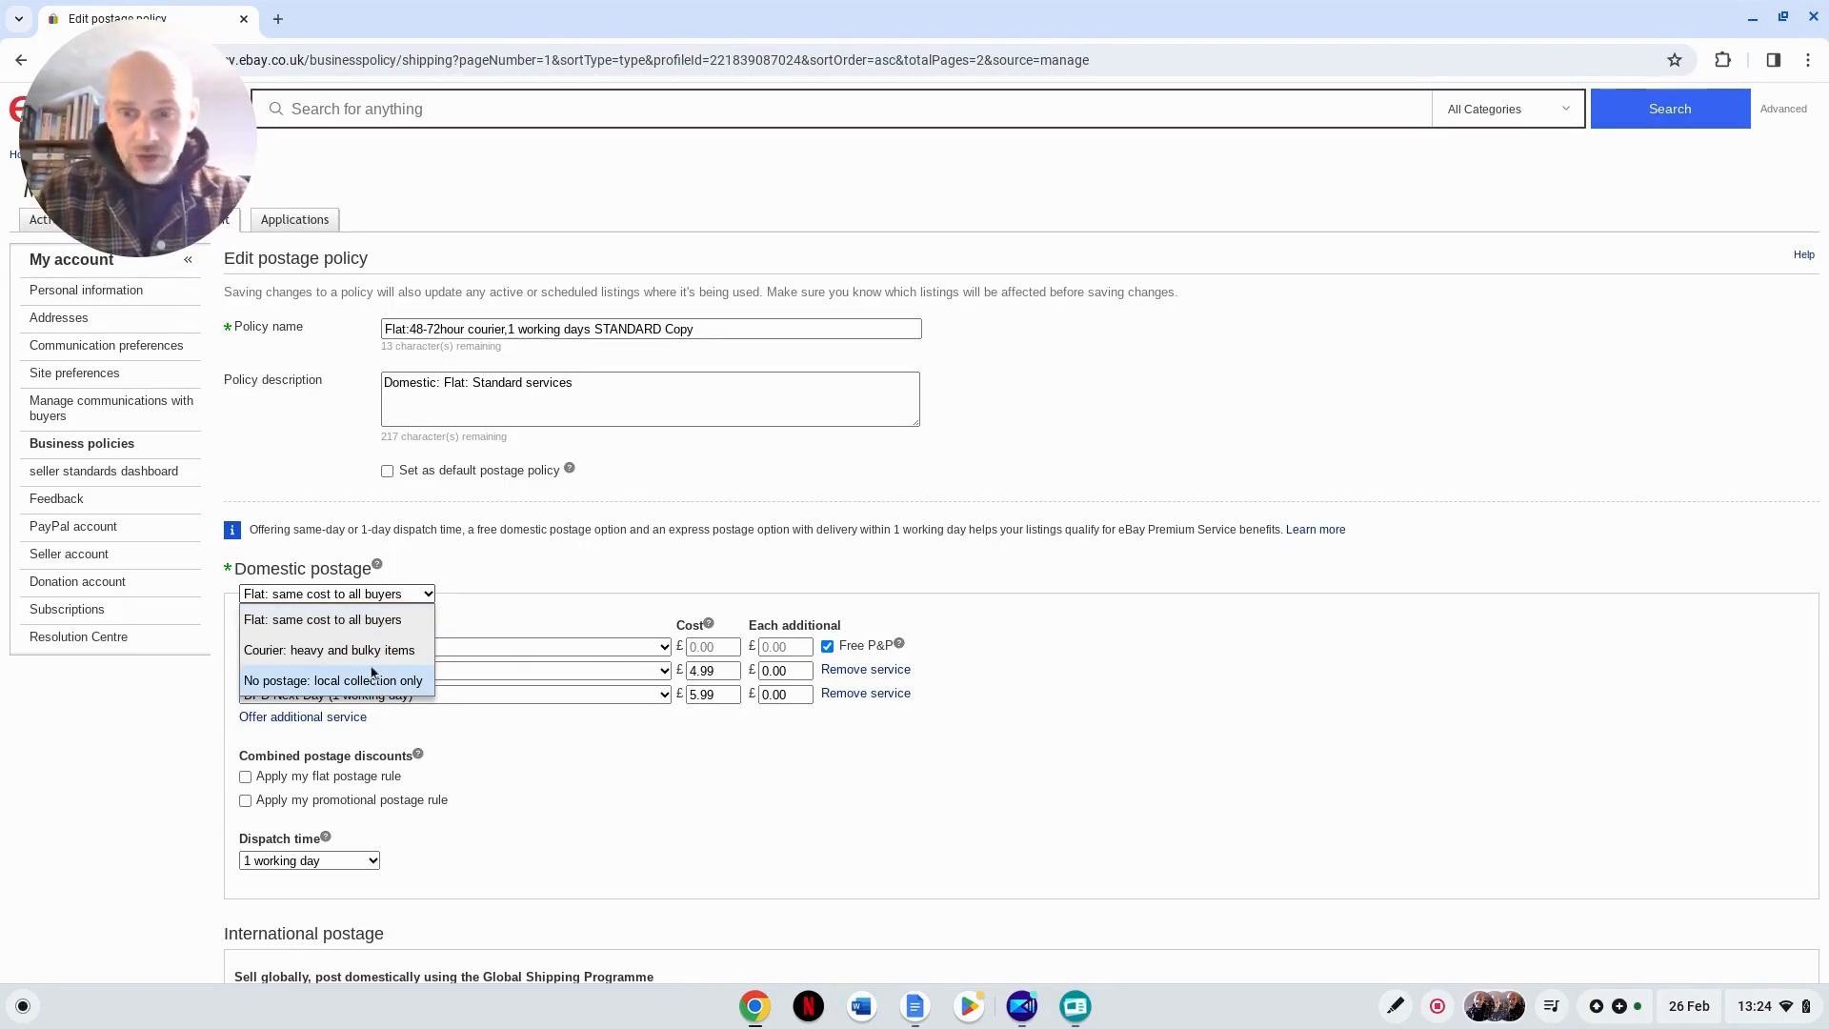
click(373, 621)
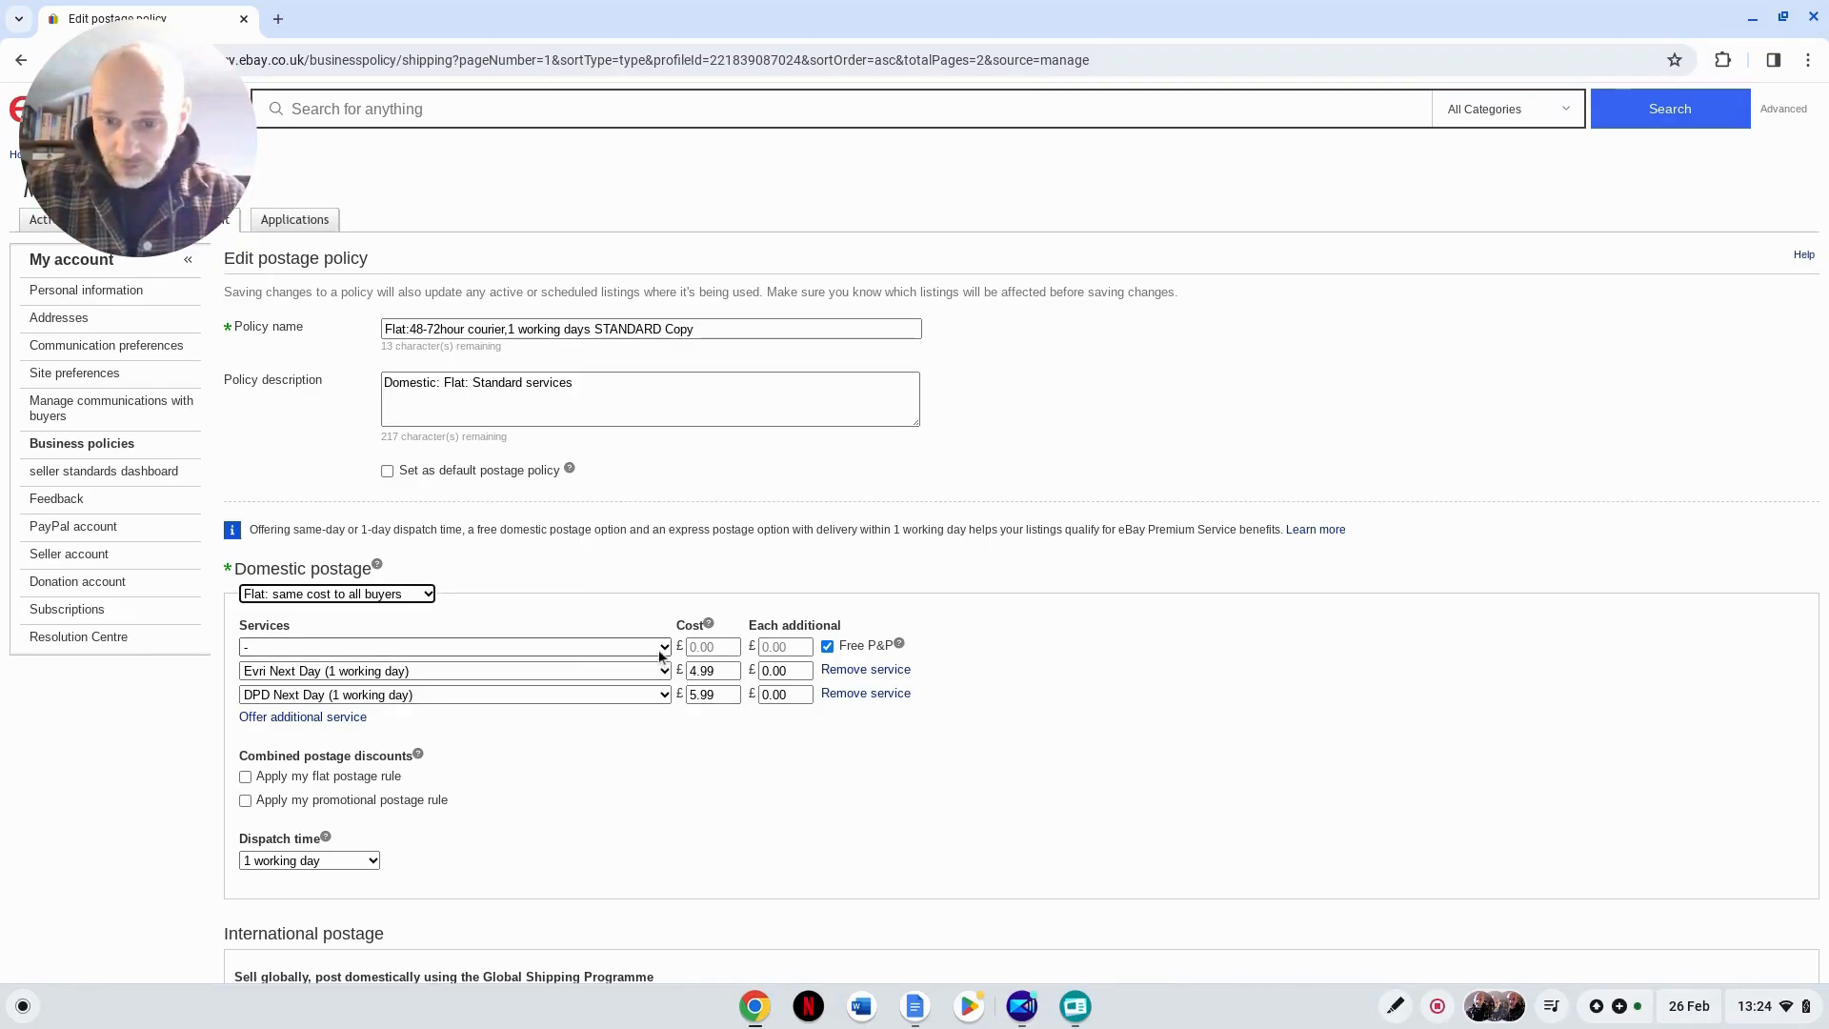
Step: Turn off free P&P for the first domestic service and set that service to Royal Mail 48 (2 to 3 working days)
click(826, 650)
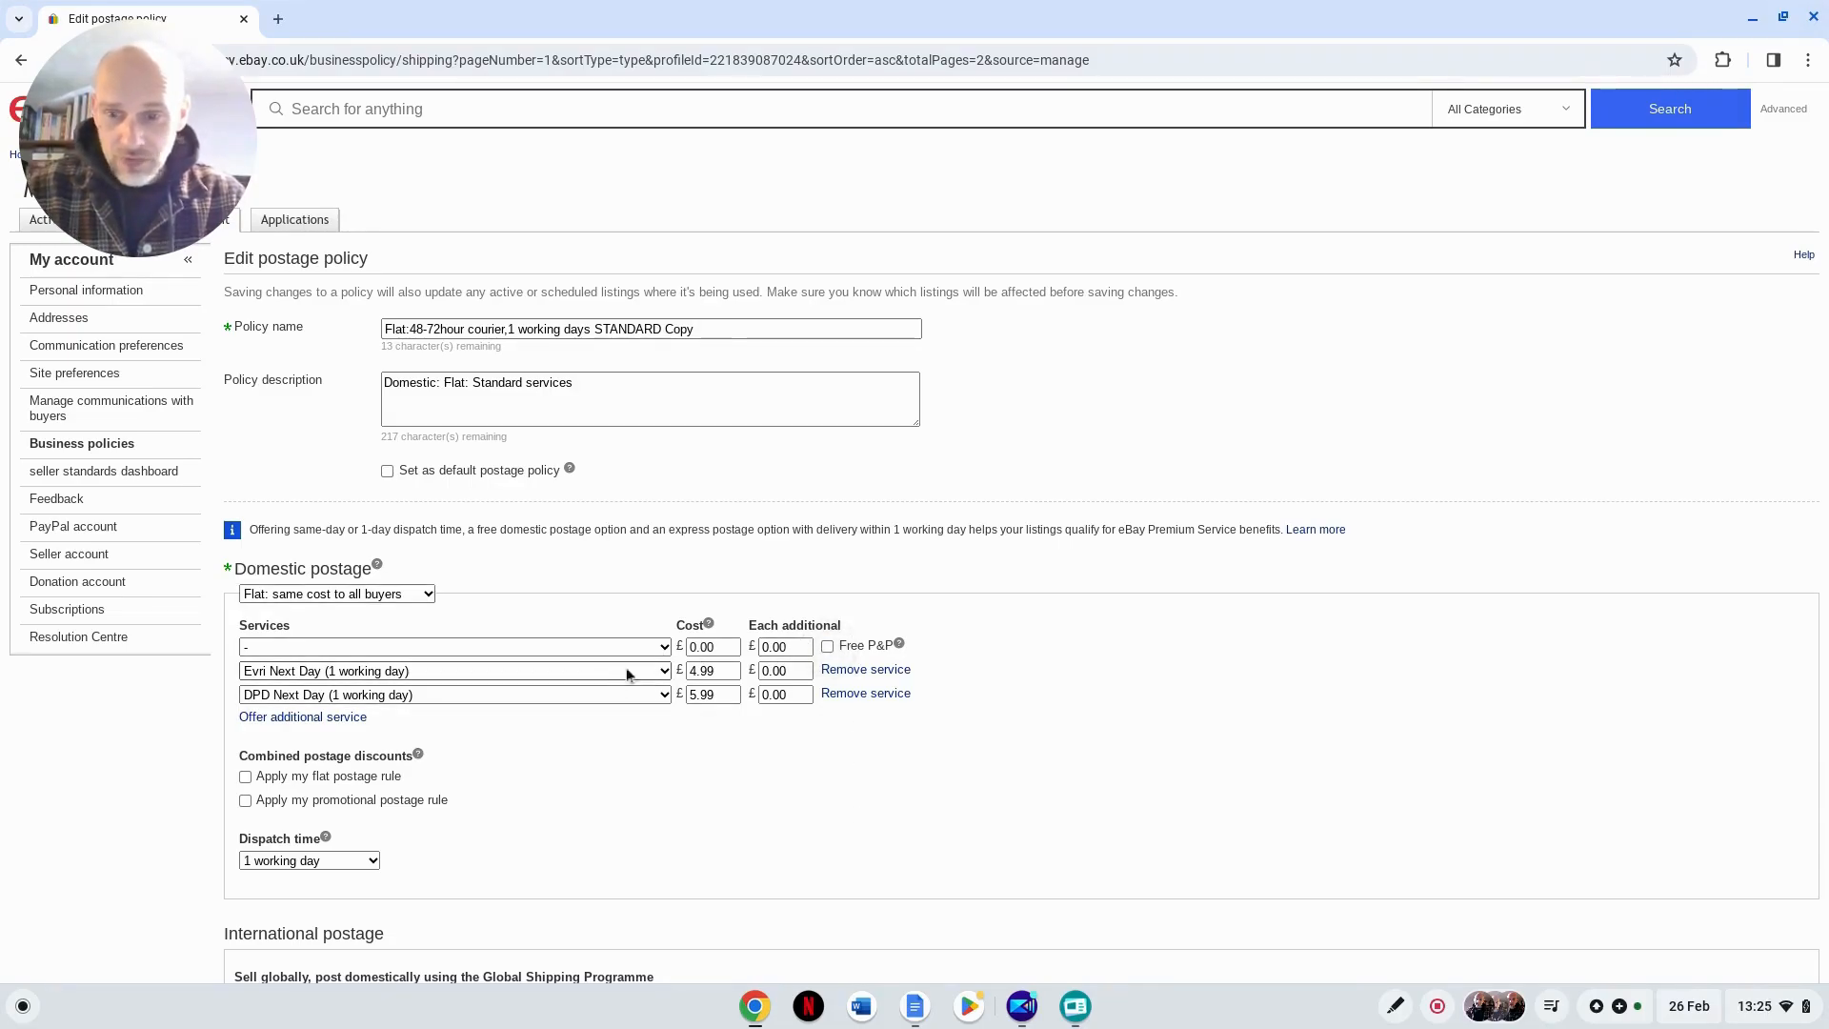
click(662, 646)
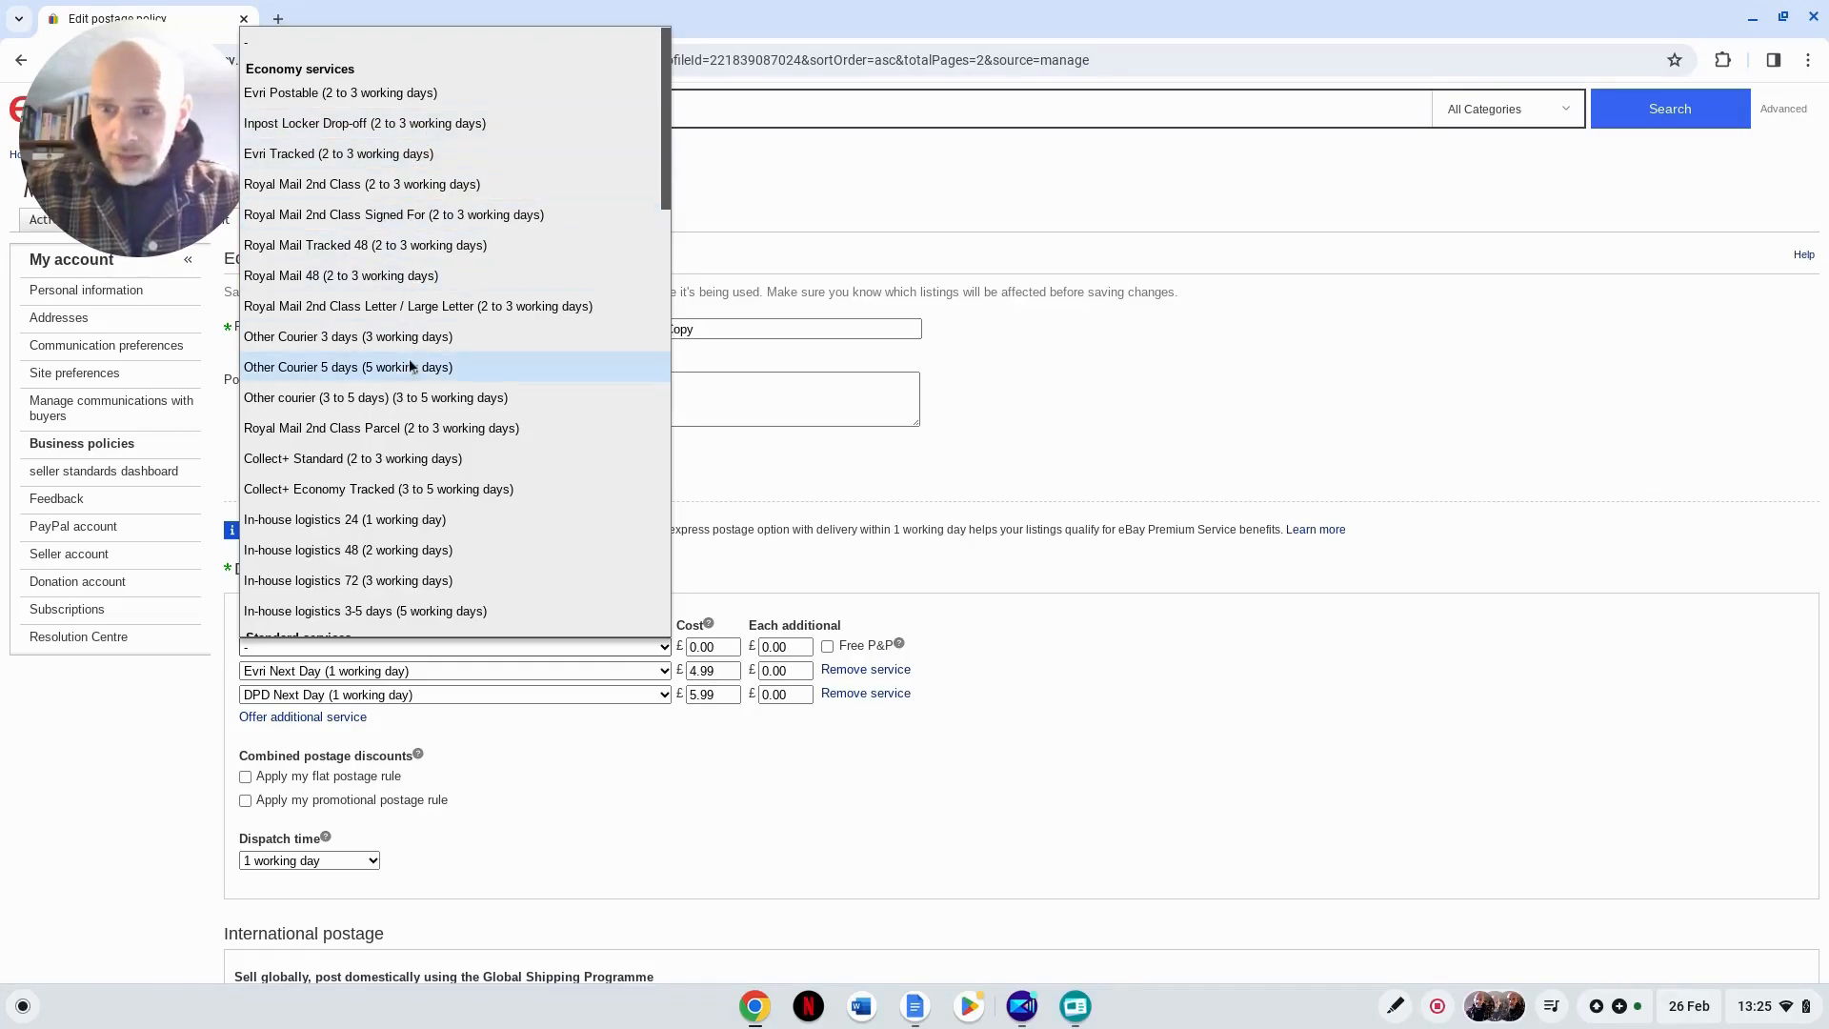
scroll(412, 400, down, 3)
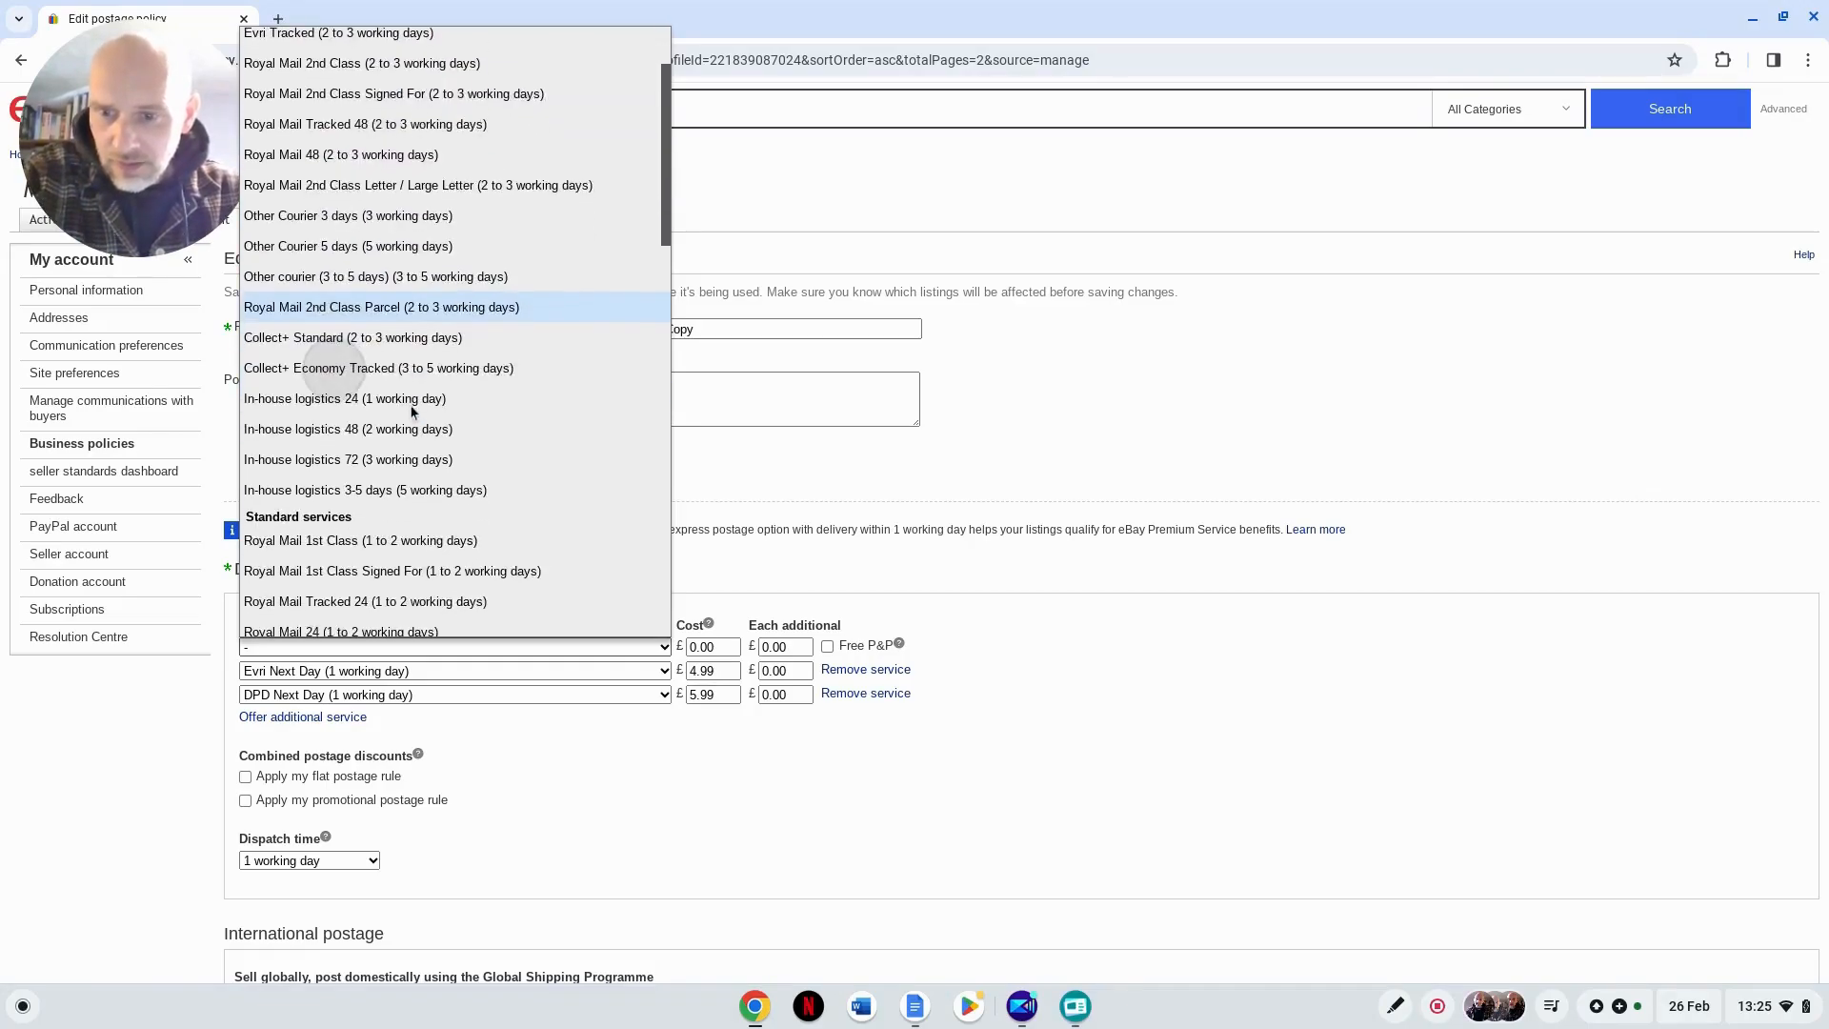
scroll(409, 462, down, 1)
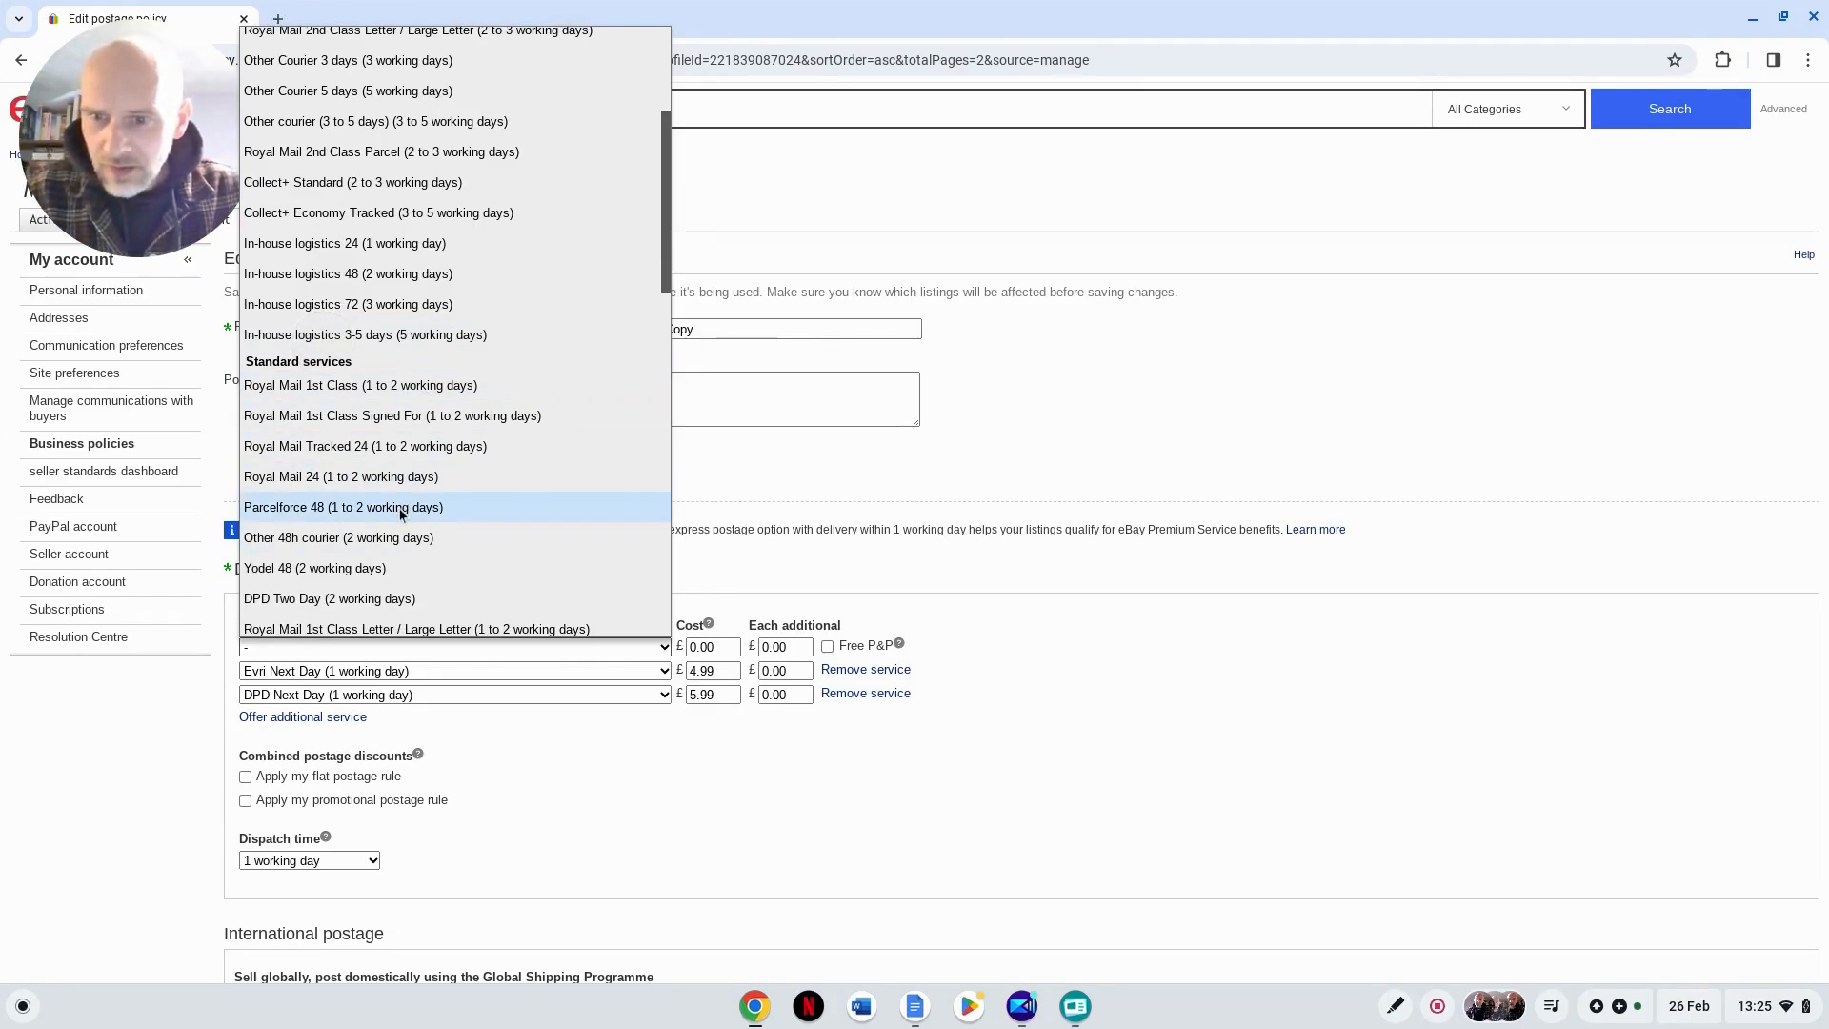
scroll(400, 514, down, 3)
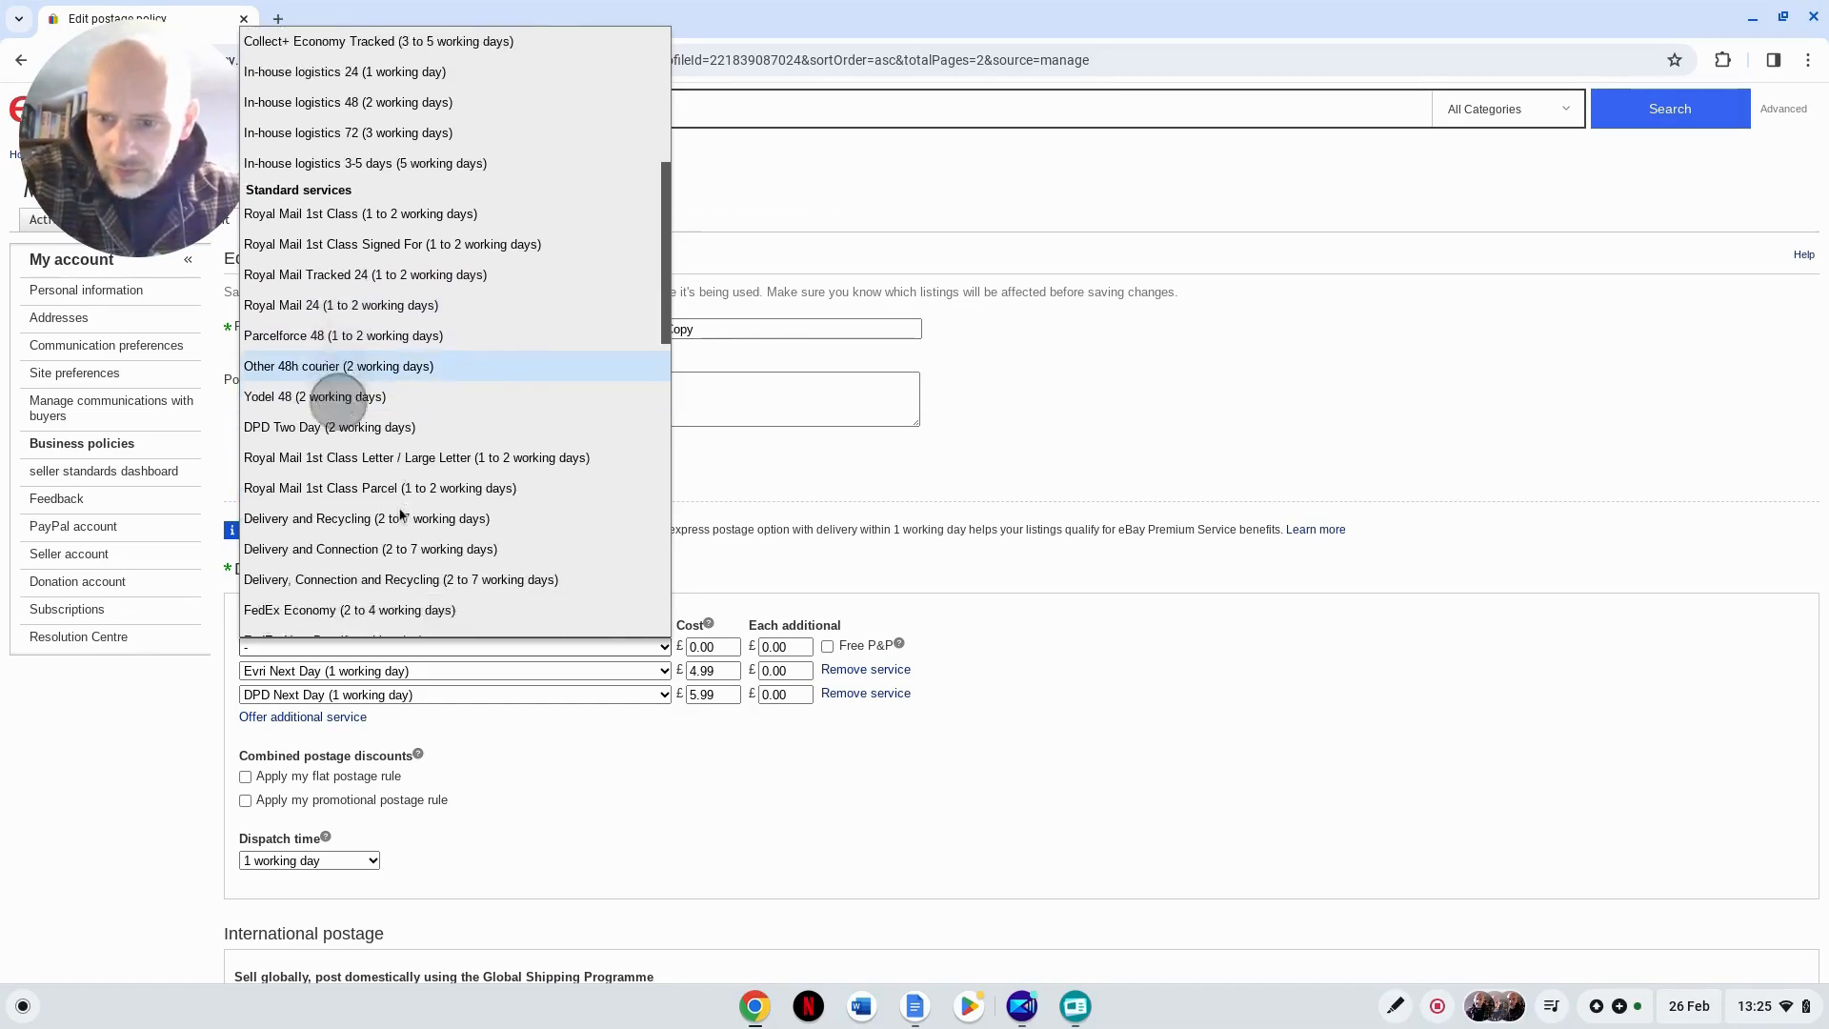
scroll(400, 514, down, 2)
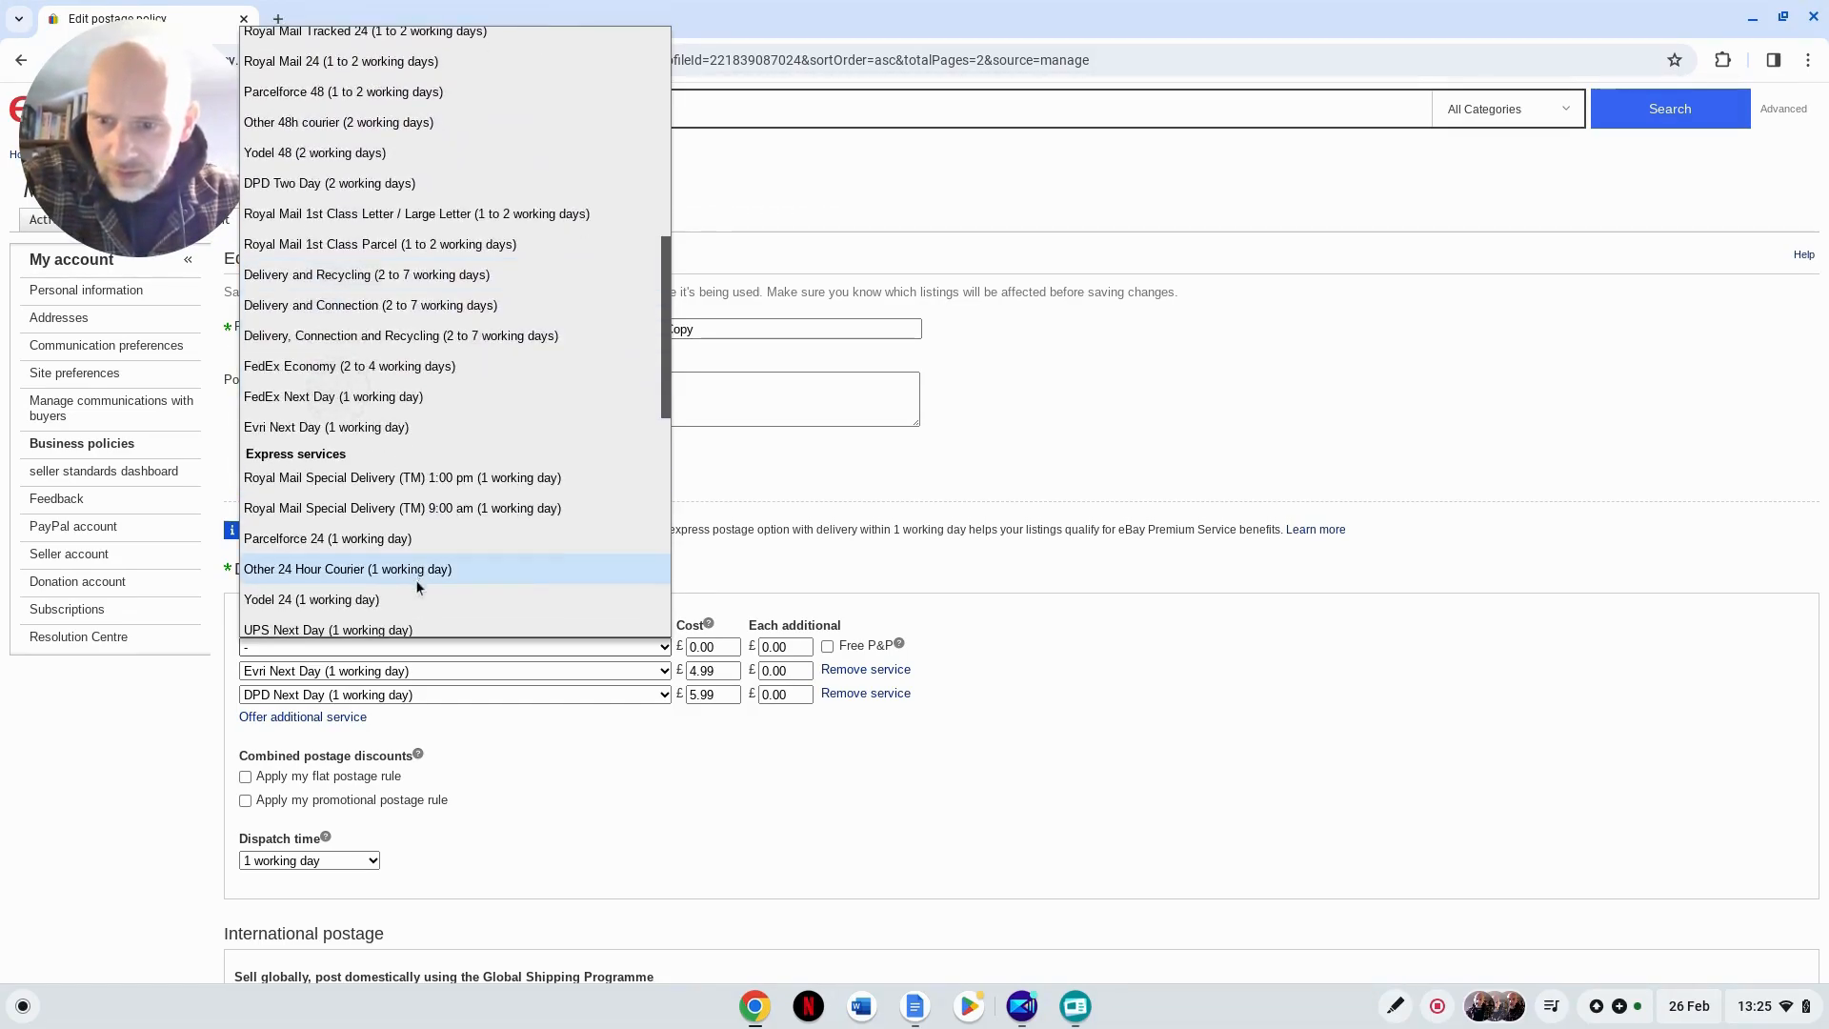
scroll(416, 578, down, 2)
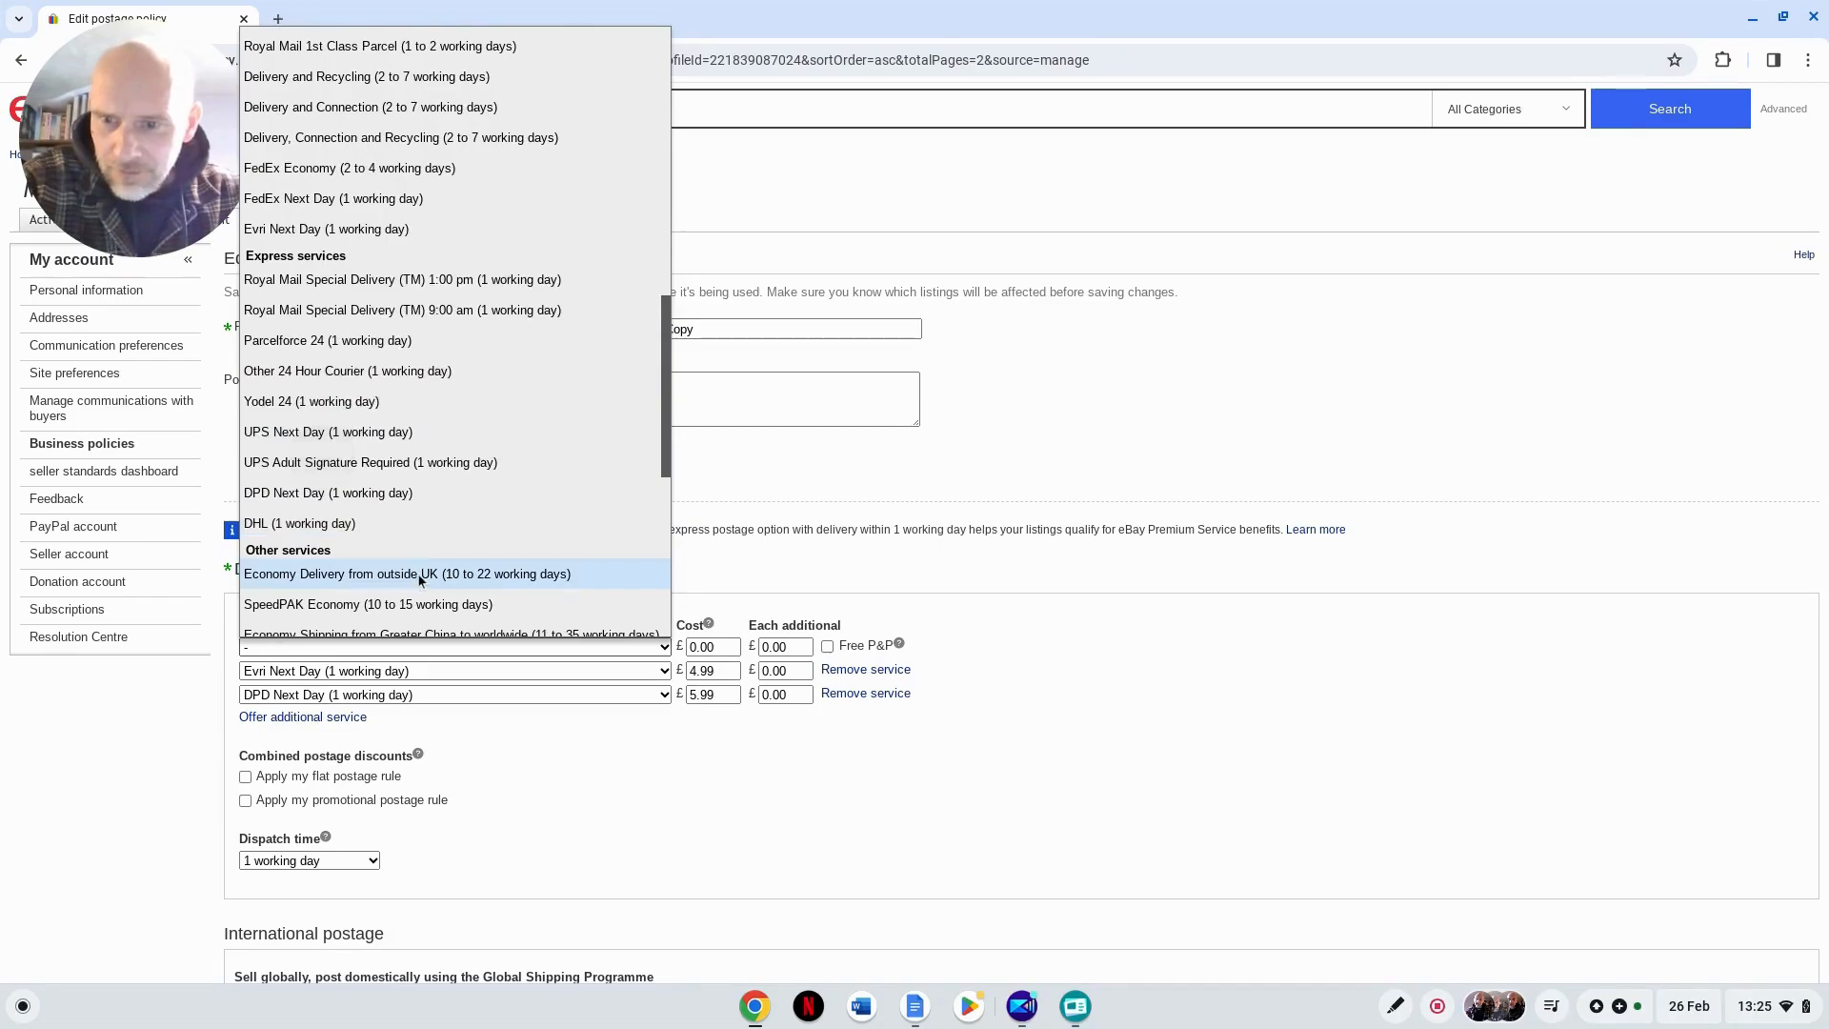
scroll(400, 431, up, 10)
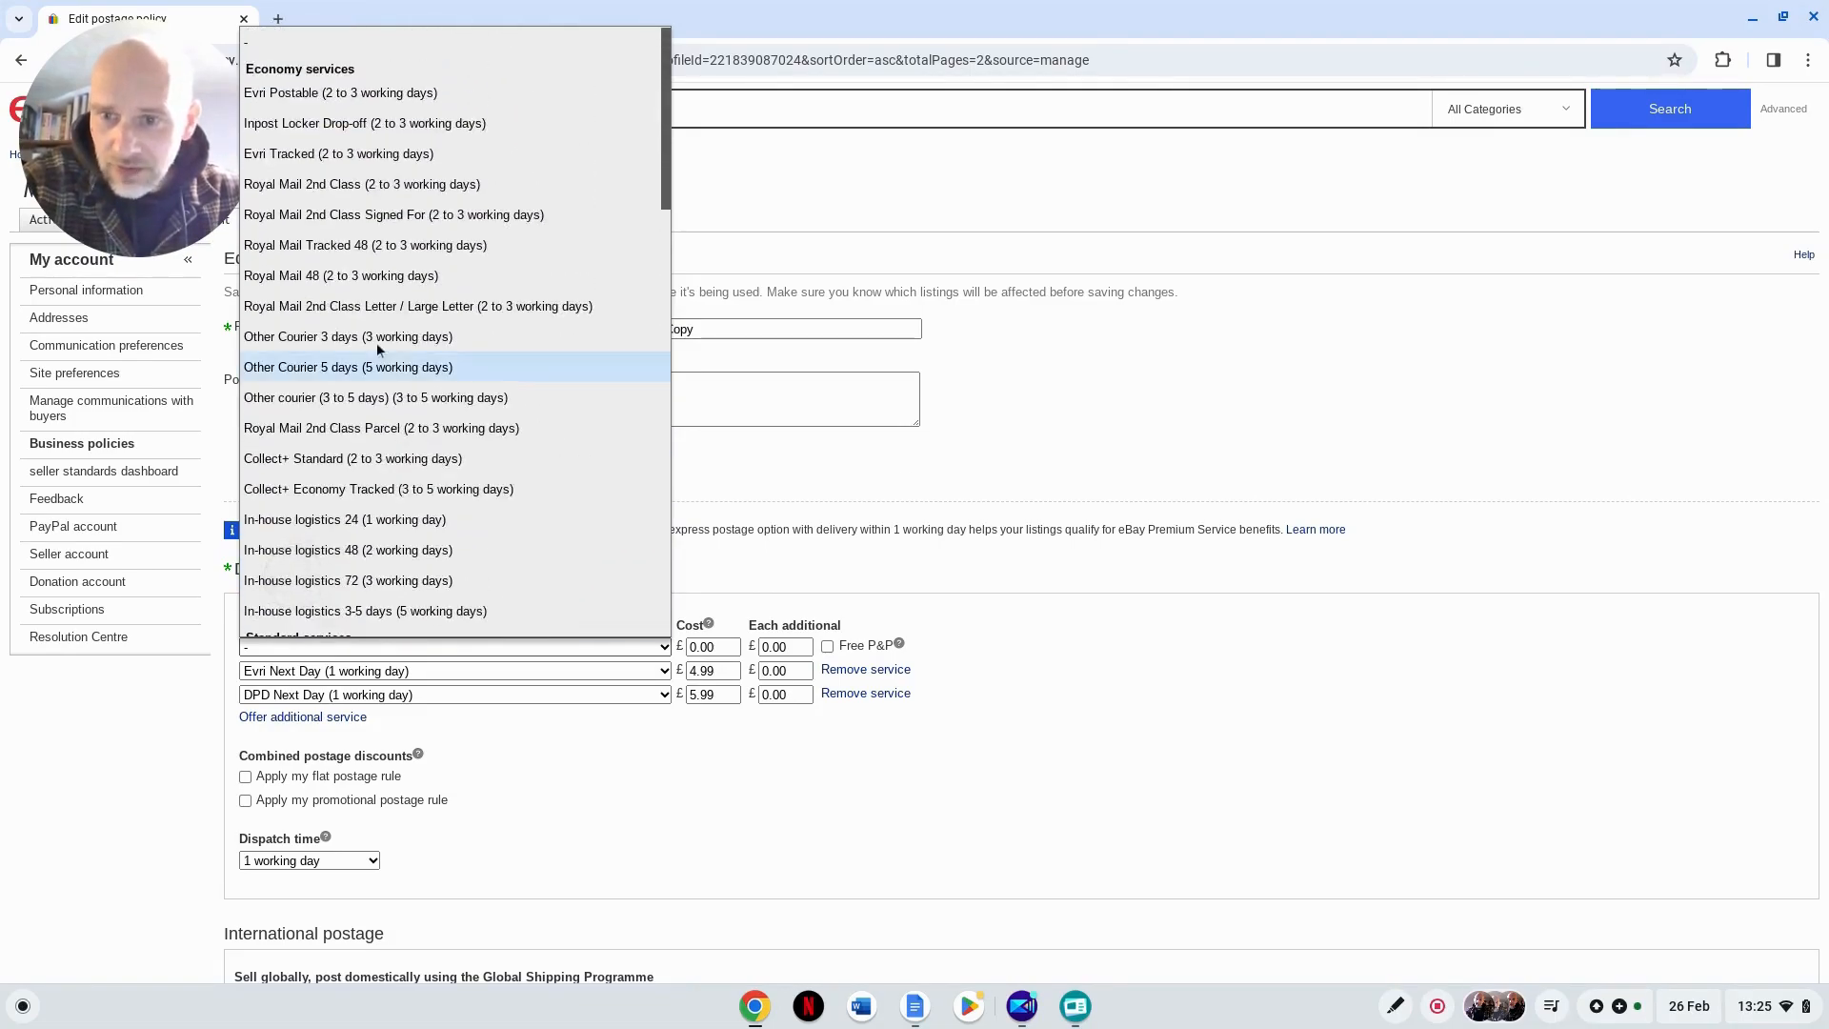
click(416, 276)
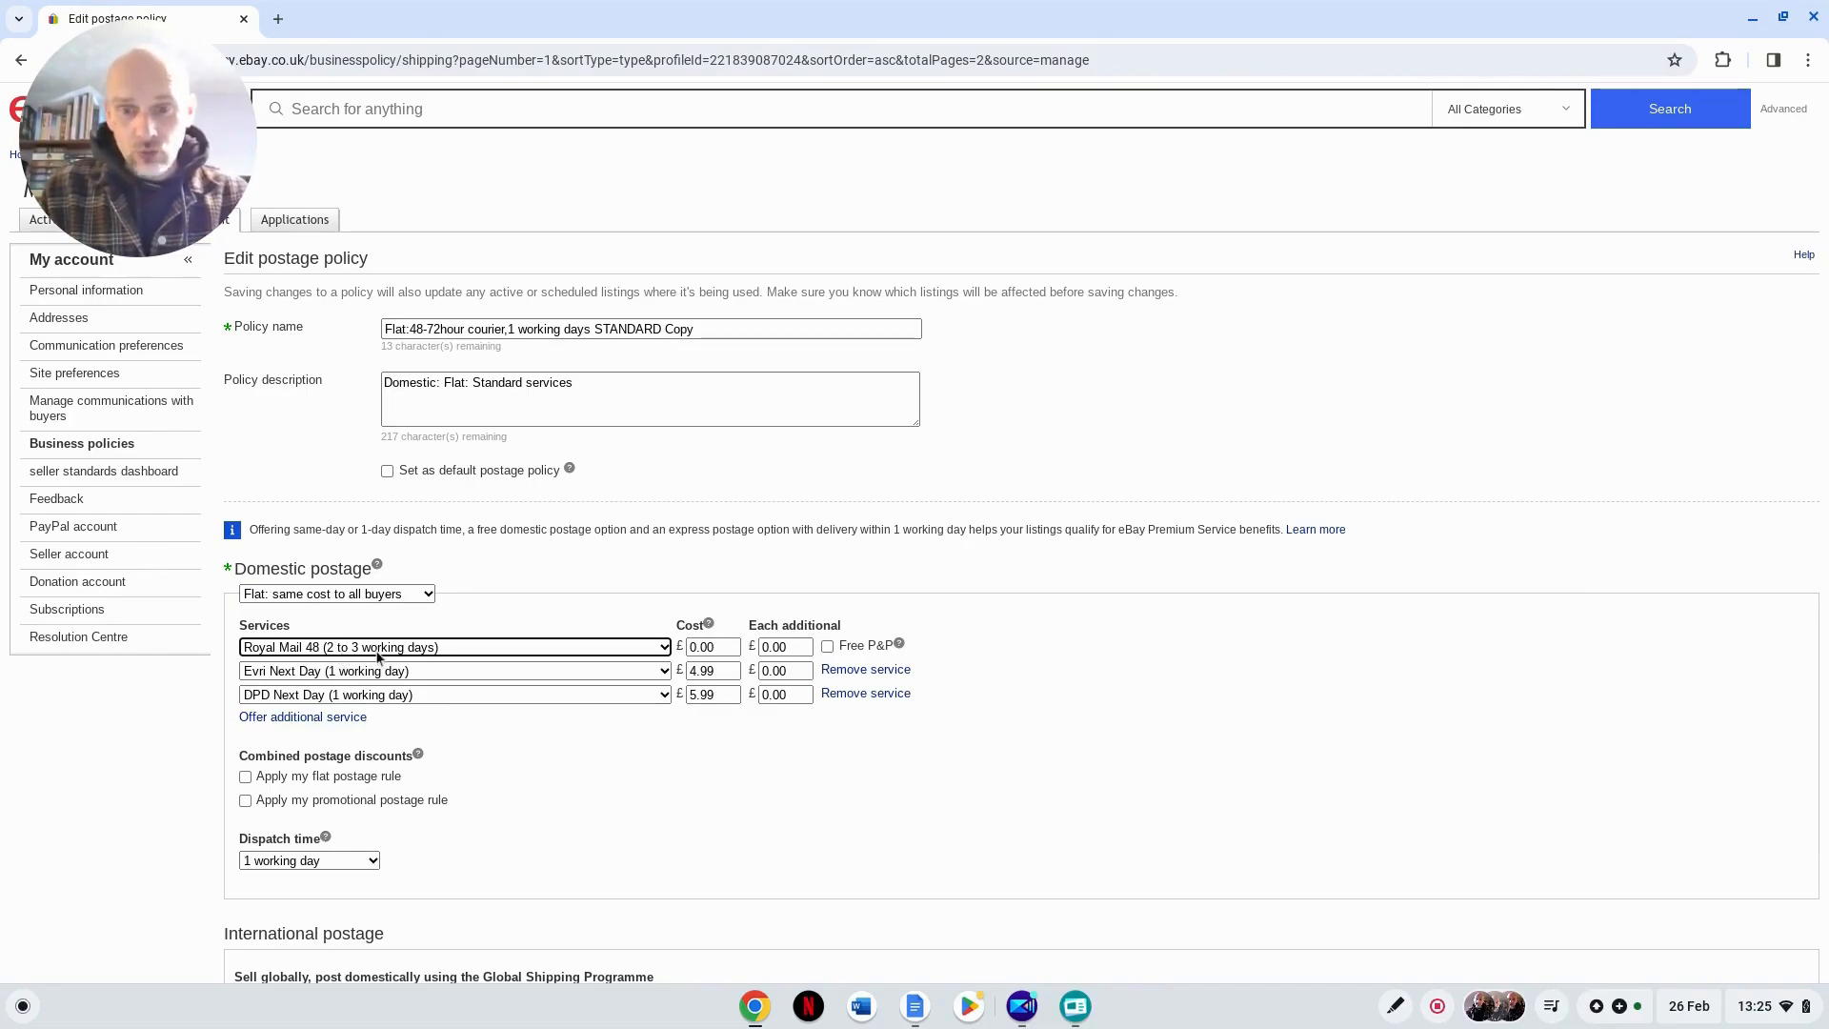
Step: Set the cost of the Royal Mail 48 service to £3.99
click(725, 647)
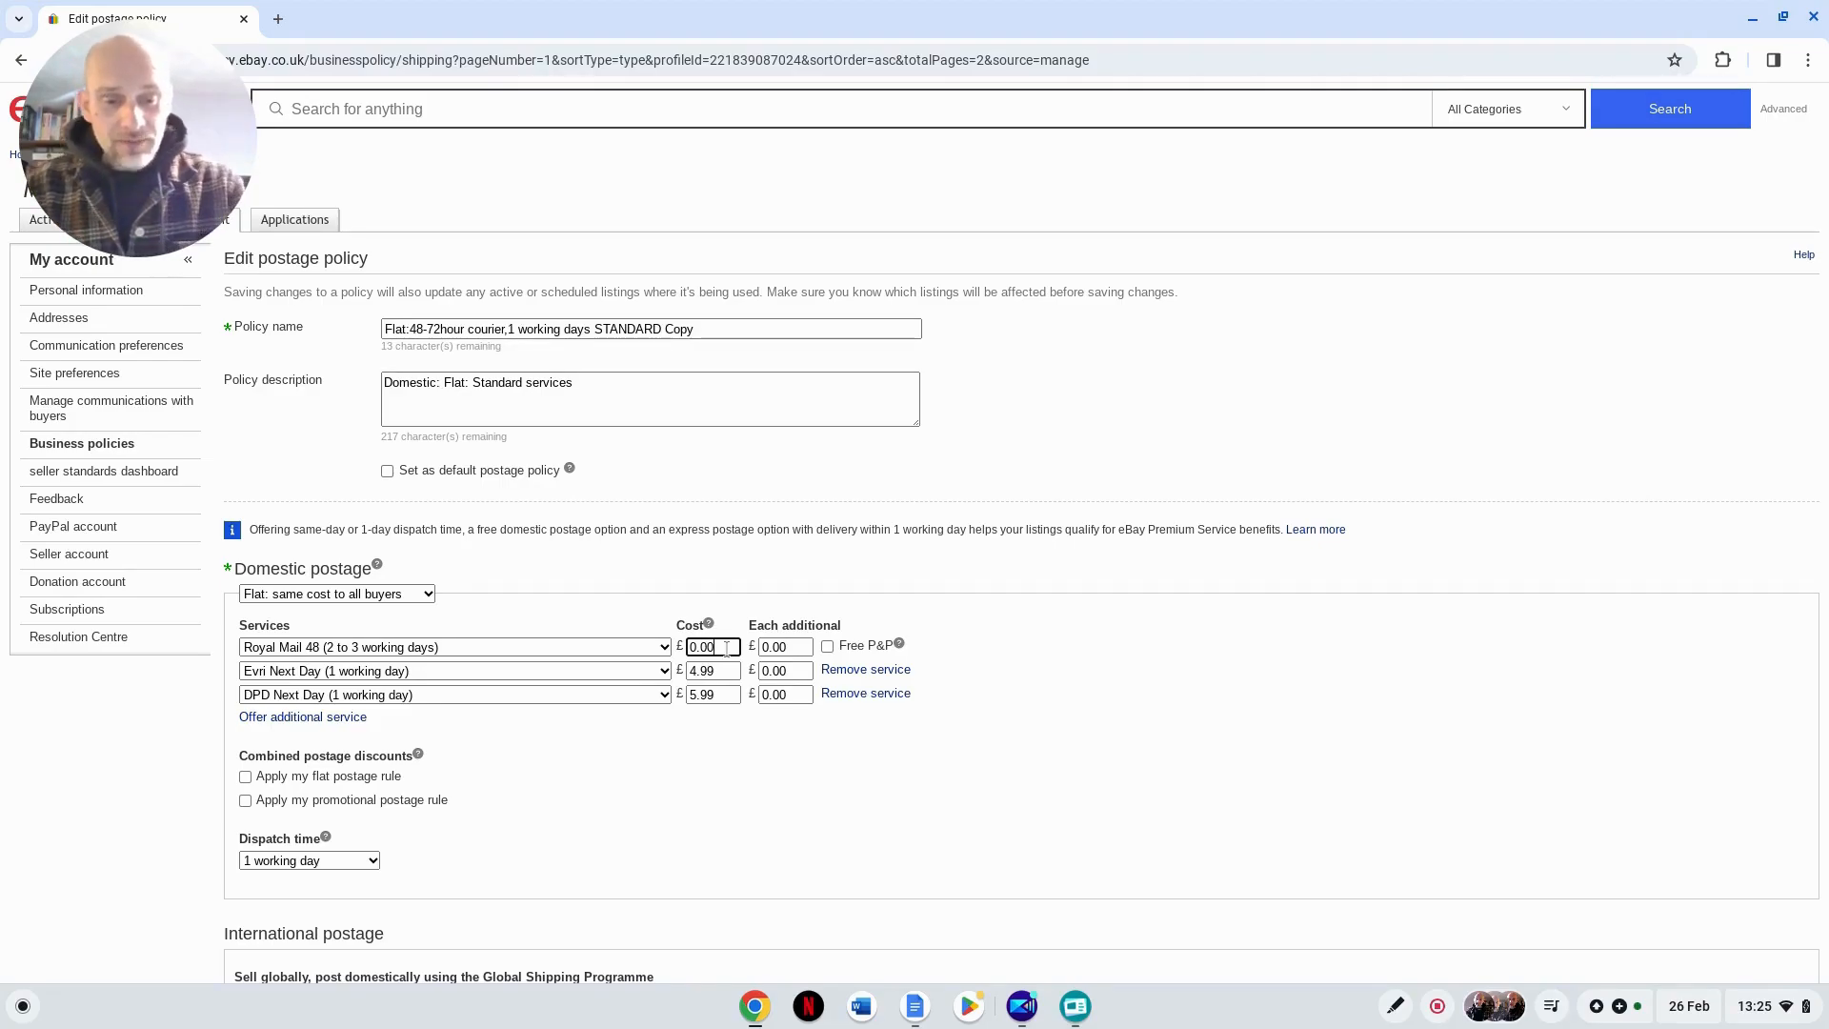
key(BackSpace)
key(BackSpace)
key(BackSpace)
key(BackSpace)
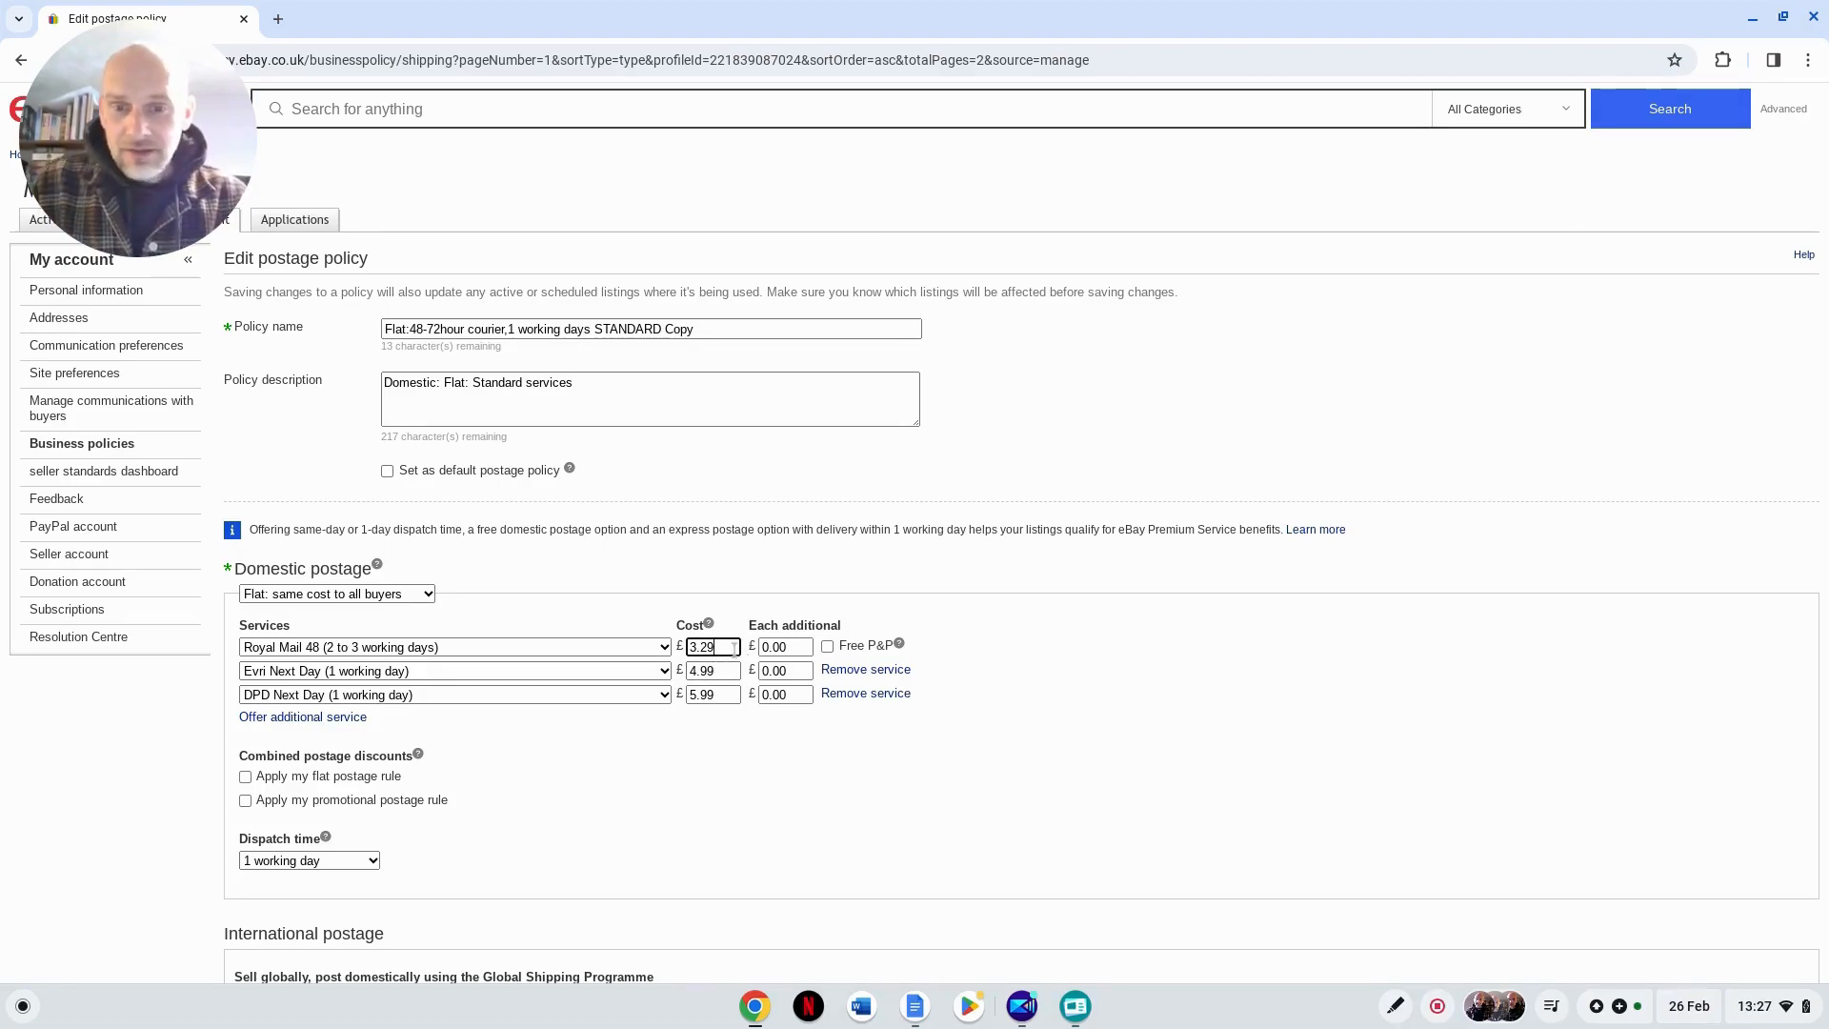
key(BackSpace)
key(BackSpace)
text(99)
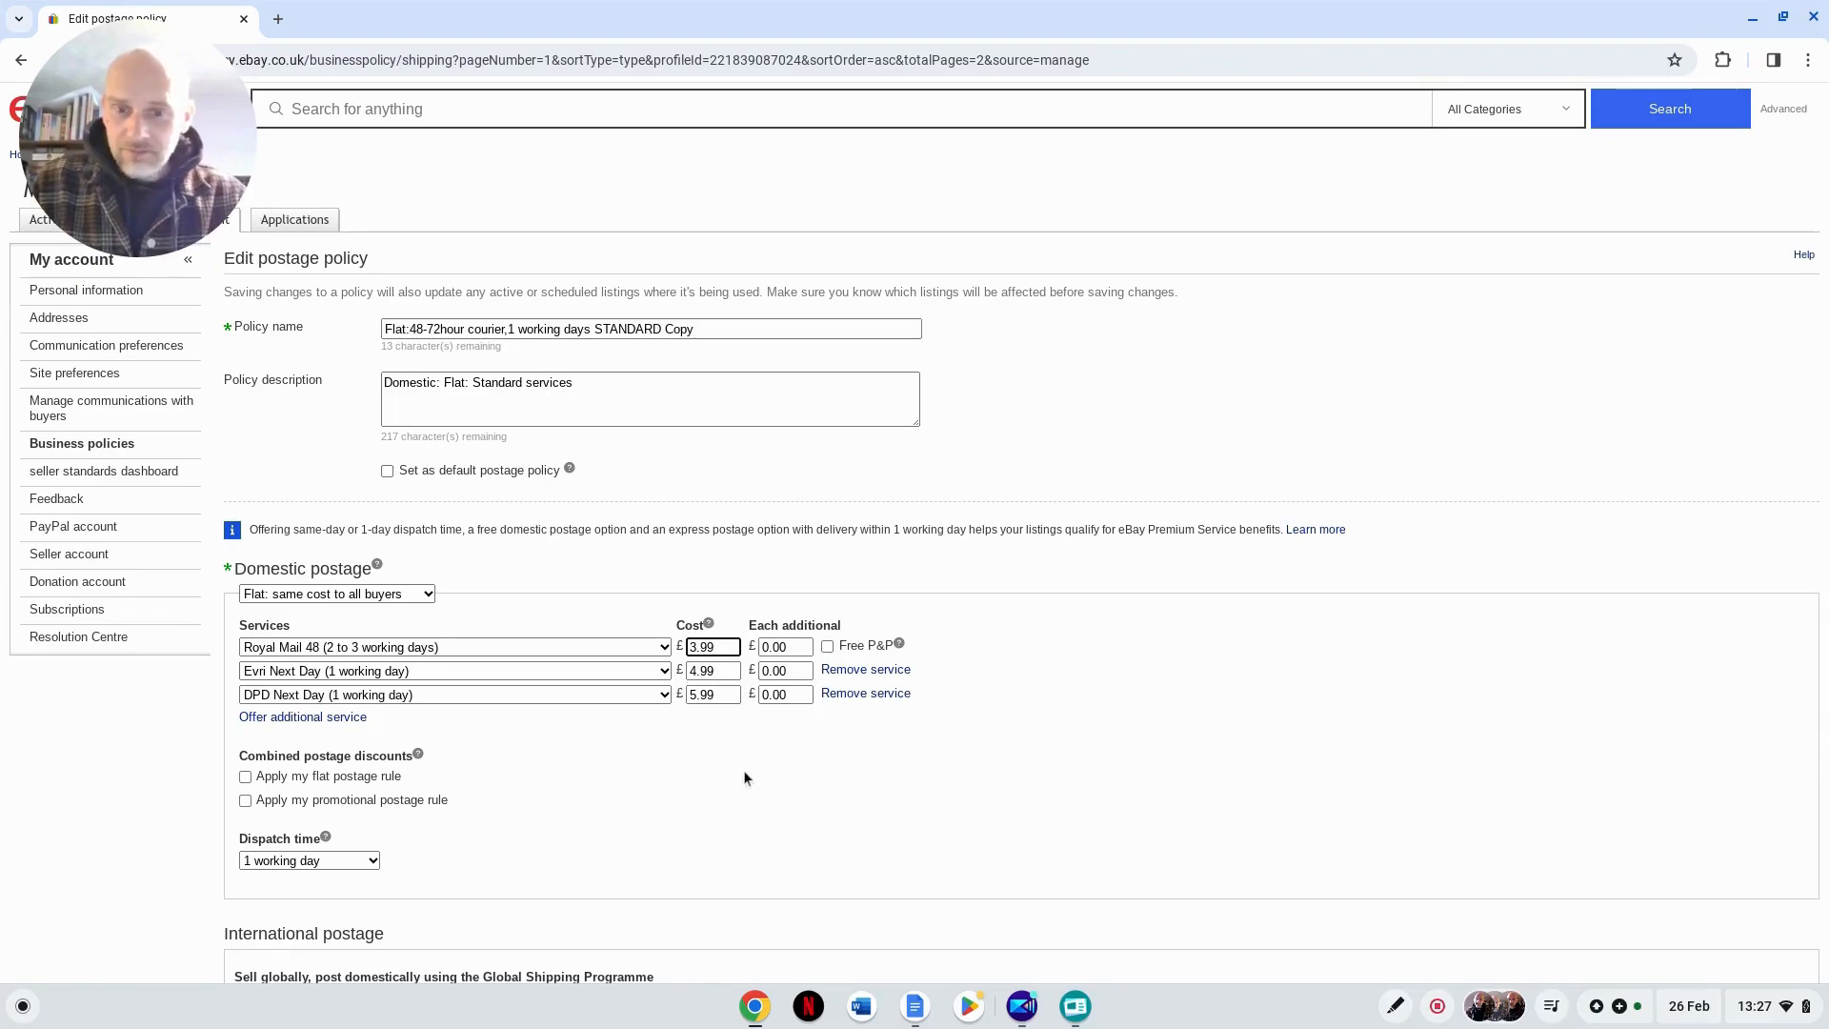
click(857, 775)
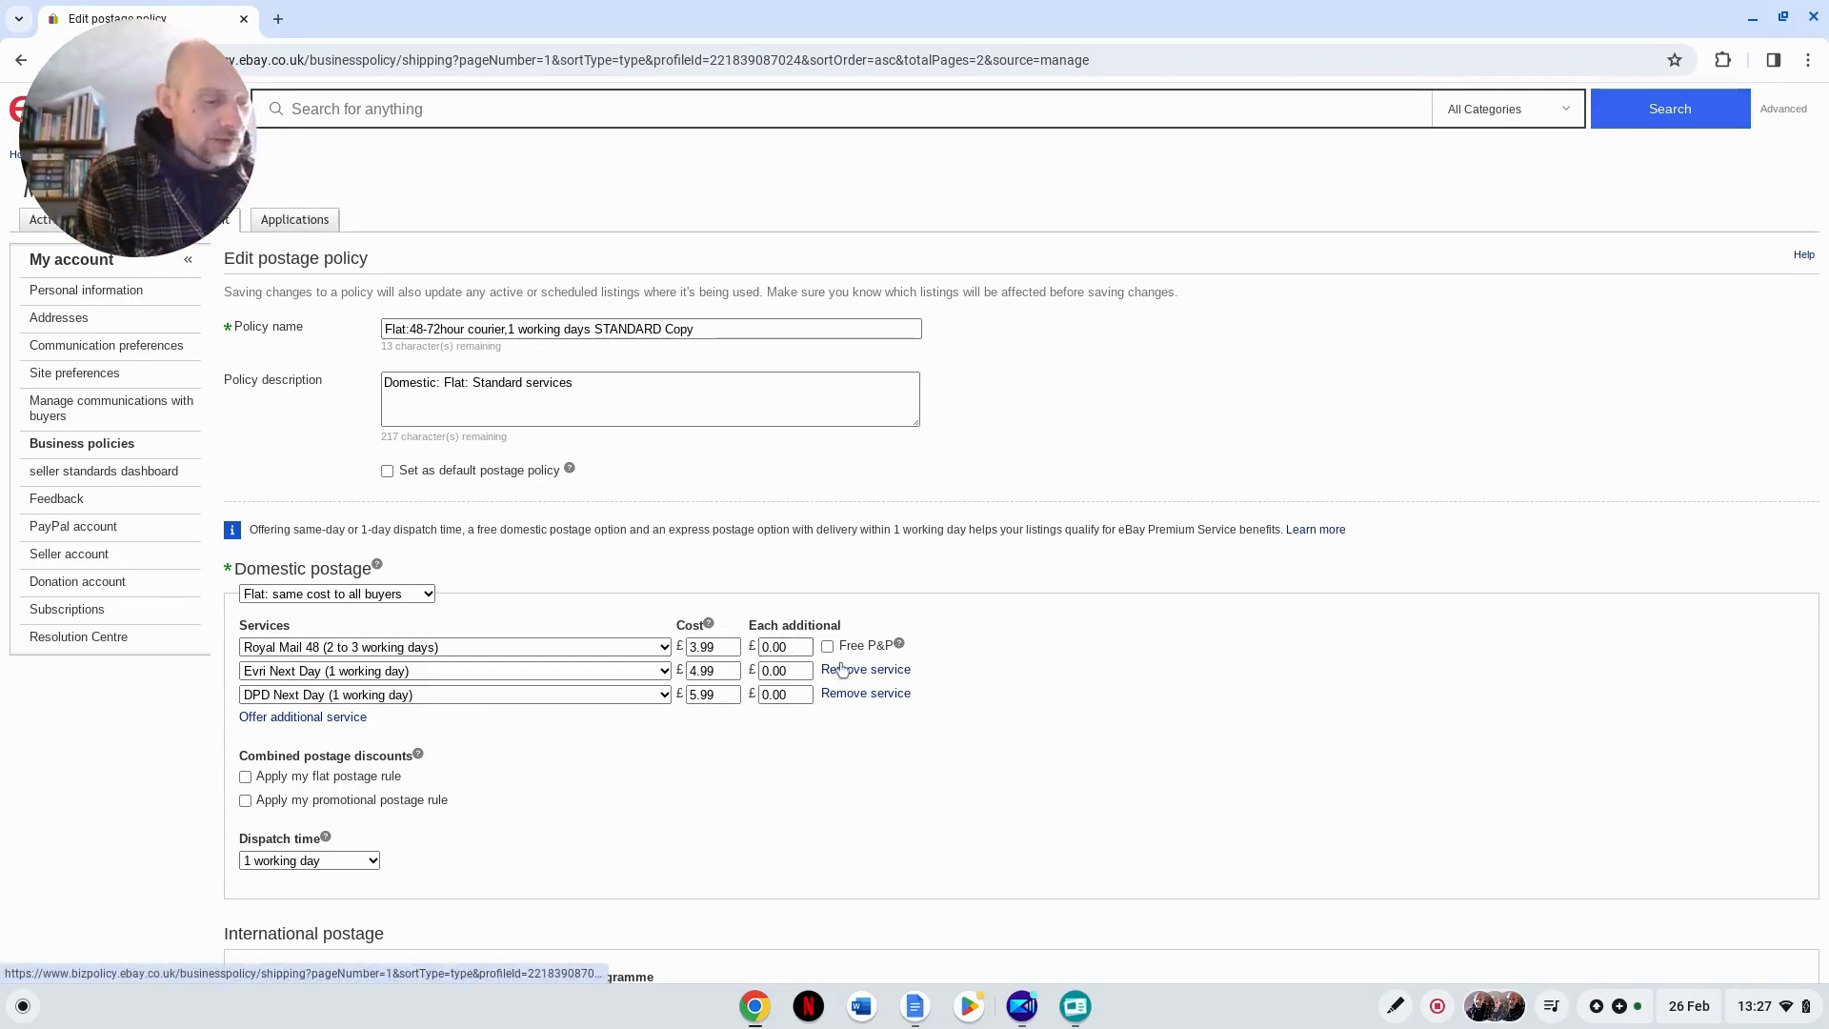
Step: Try an each-additional charge of £1.00 for the Royal Mail 48 service and reset it to £0.00
click(771, 648)
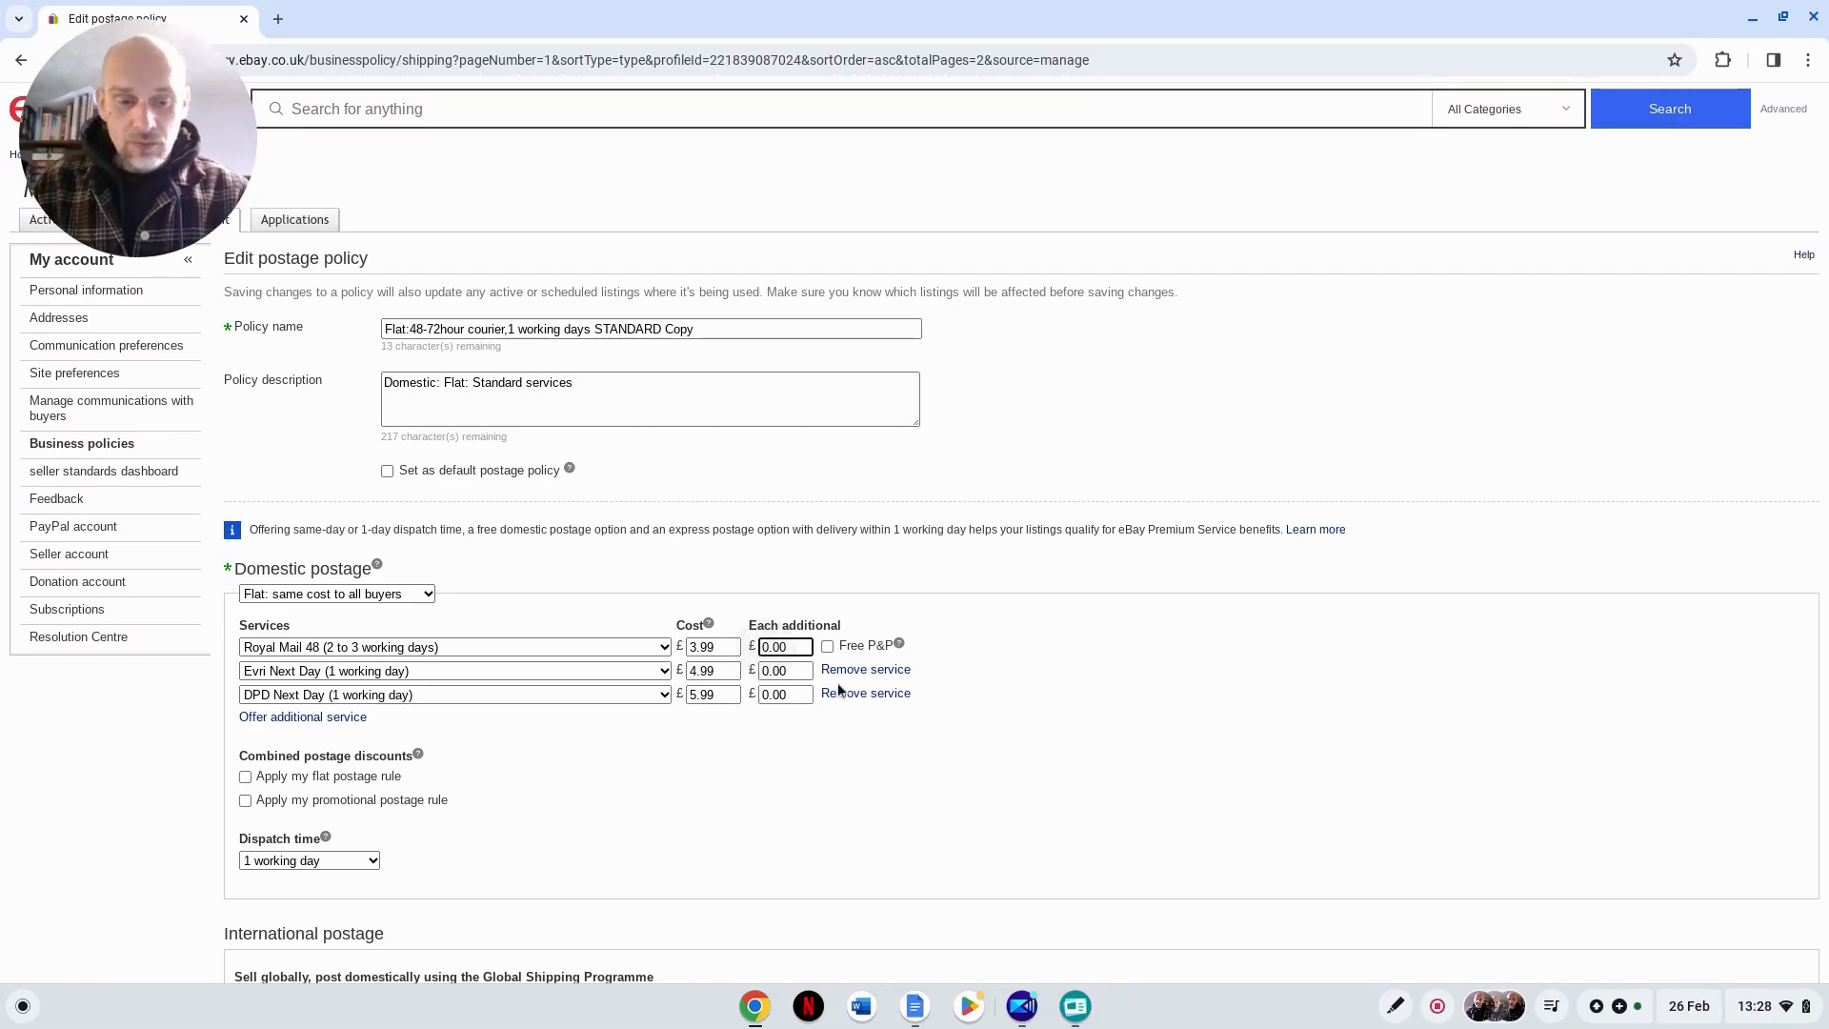
key(BackSpace)
text(1)
scroll(837, 682, up, 1)
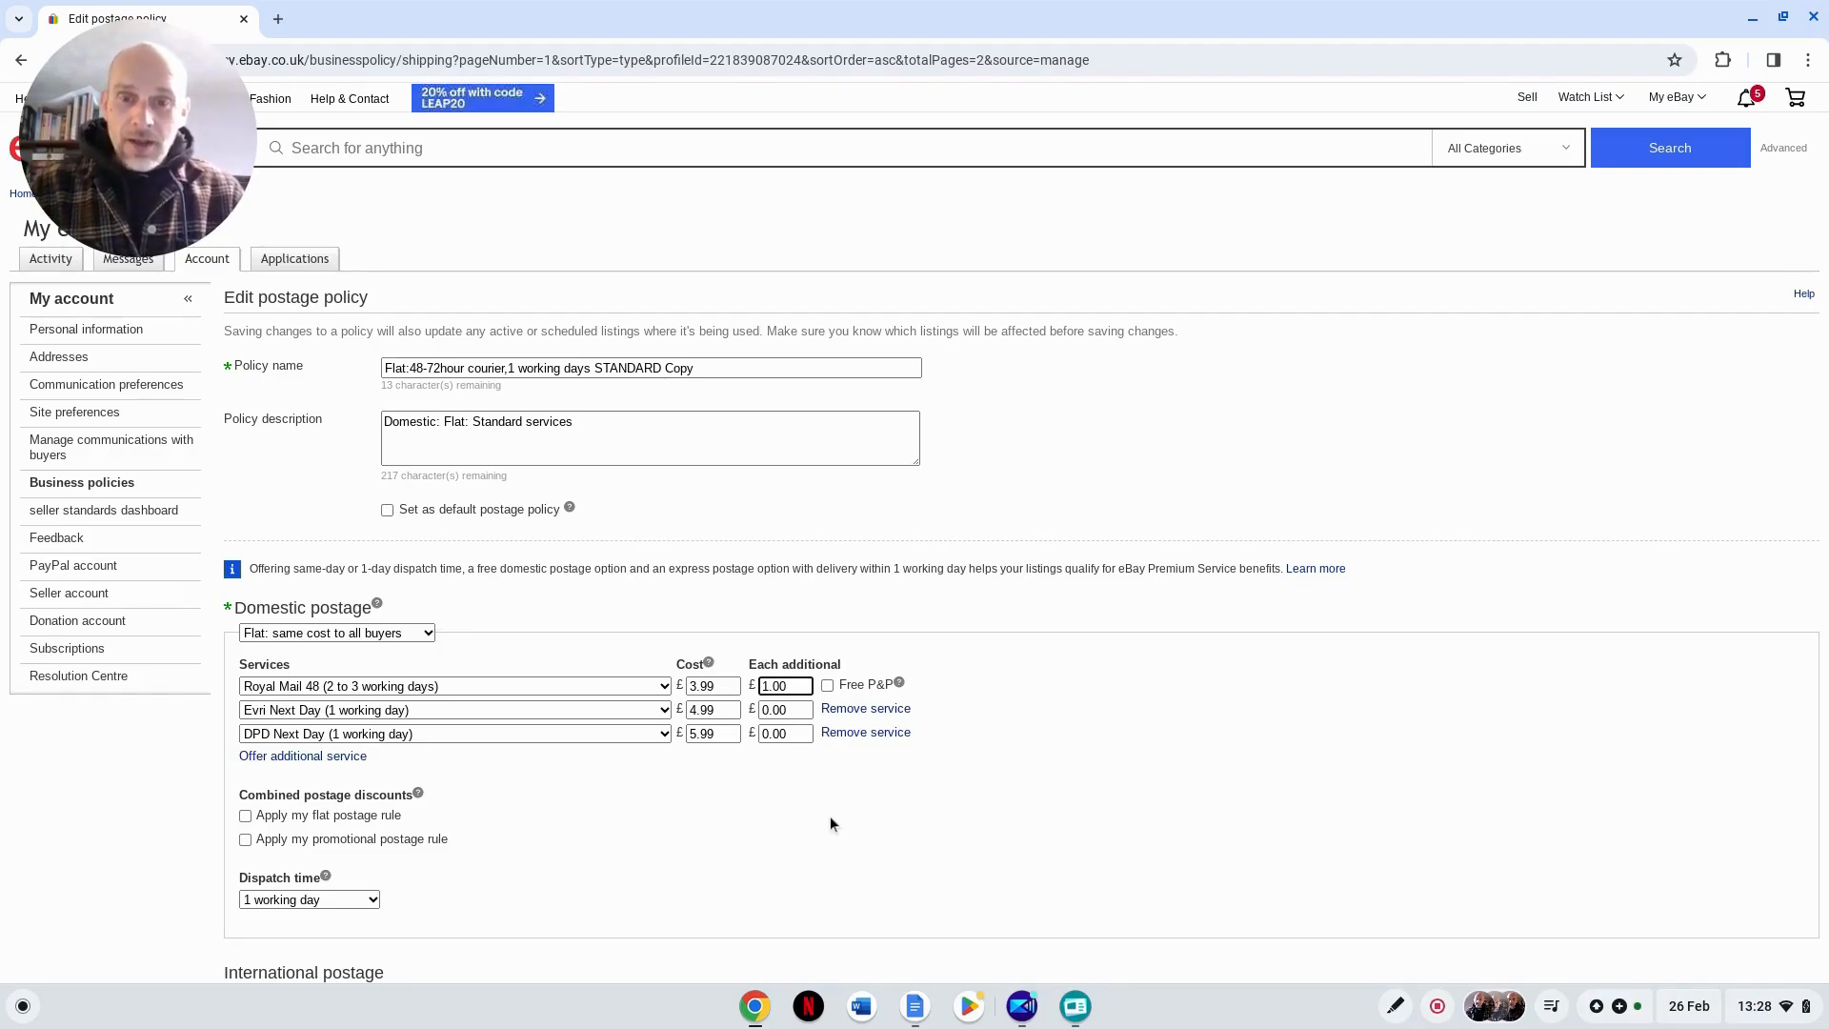
key(BackSpace)
text(0)
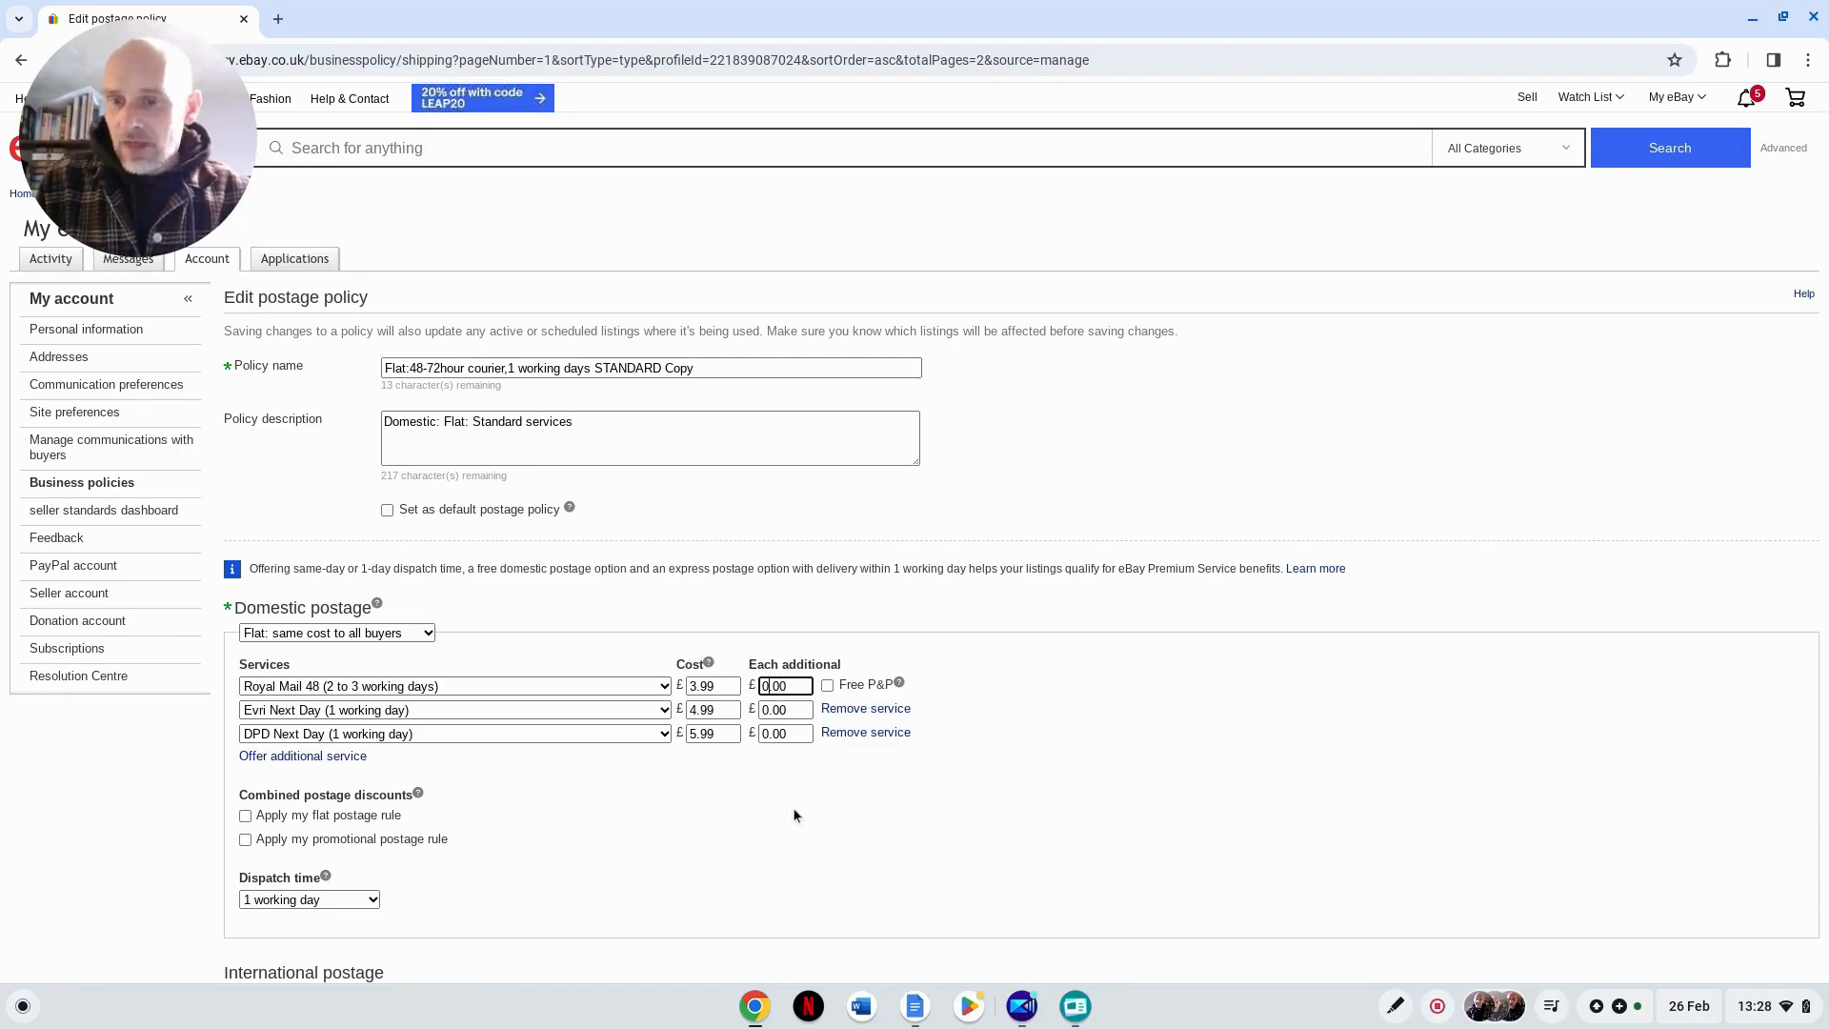
click(792, 810)
Step: Change the second domestic service from Evri Next Day to Royal Mail Tracked 24 (1 to 2 working days)
click(665, 710)
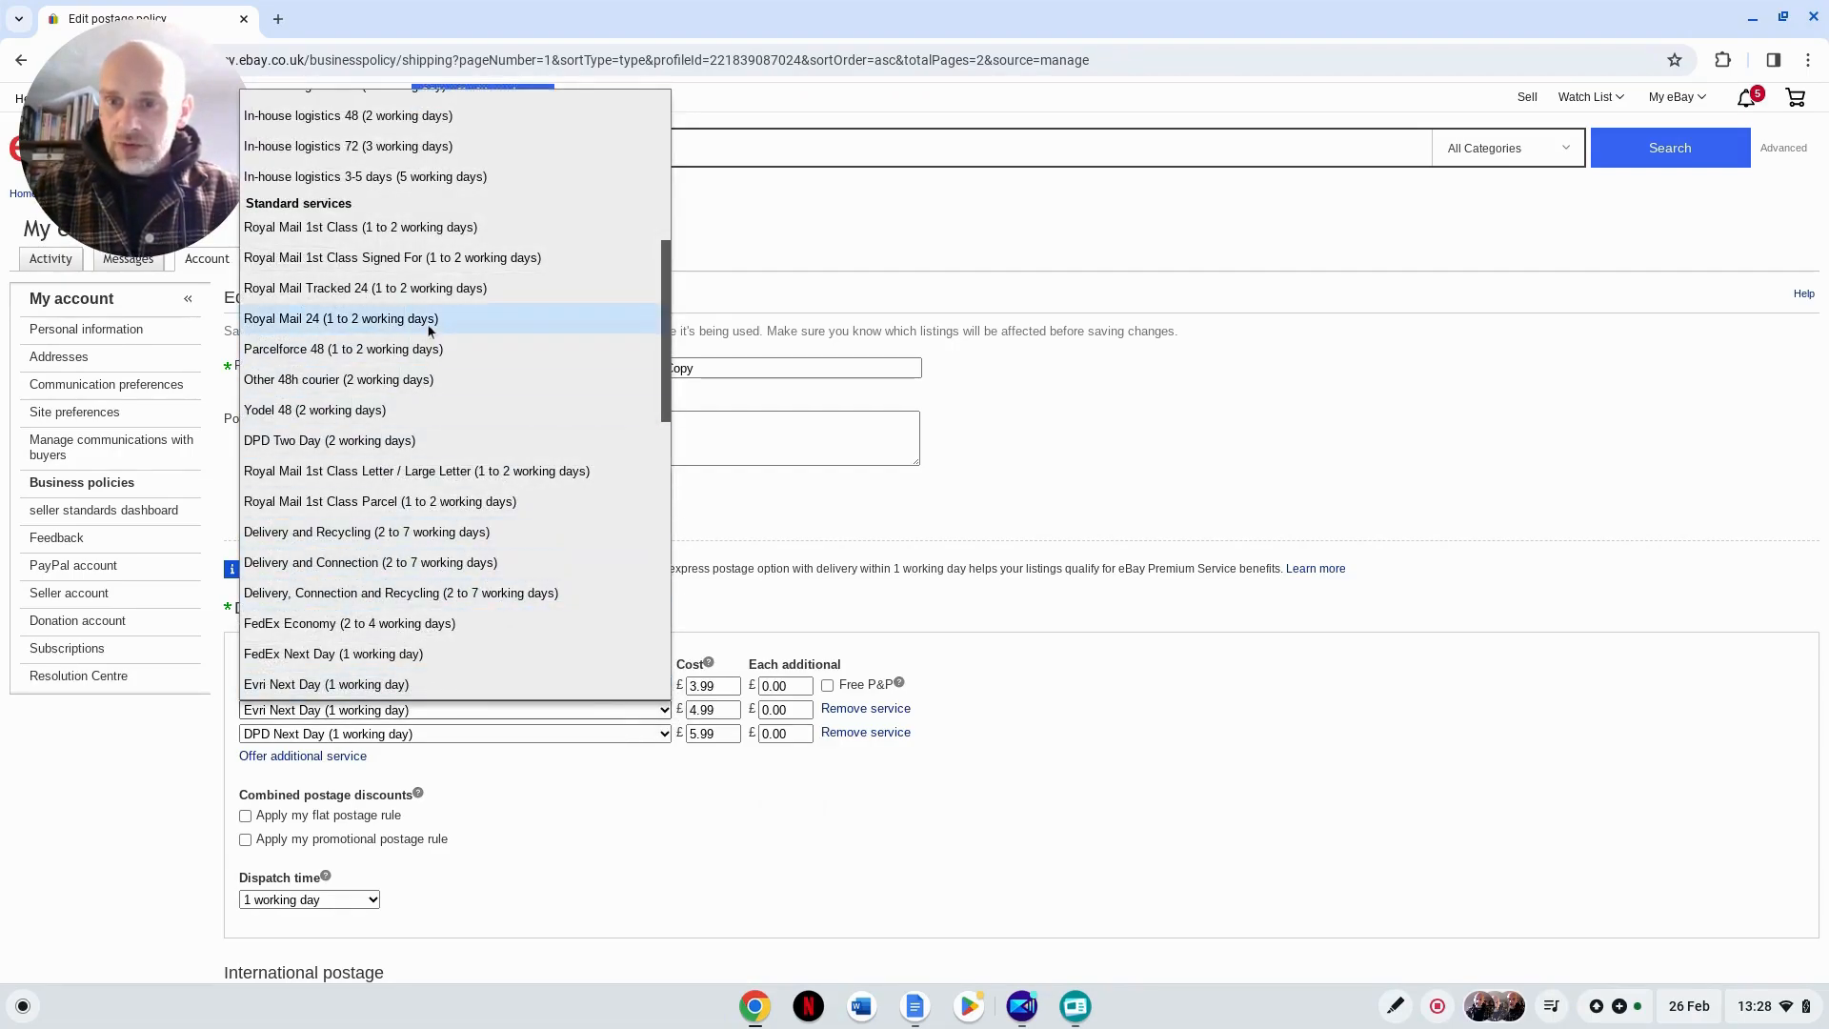
click(428, 290)
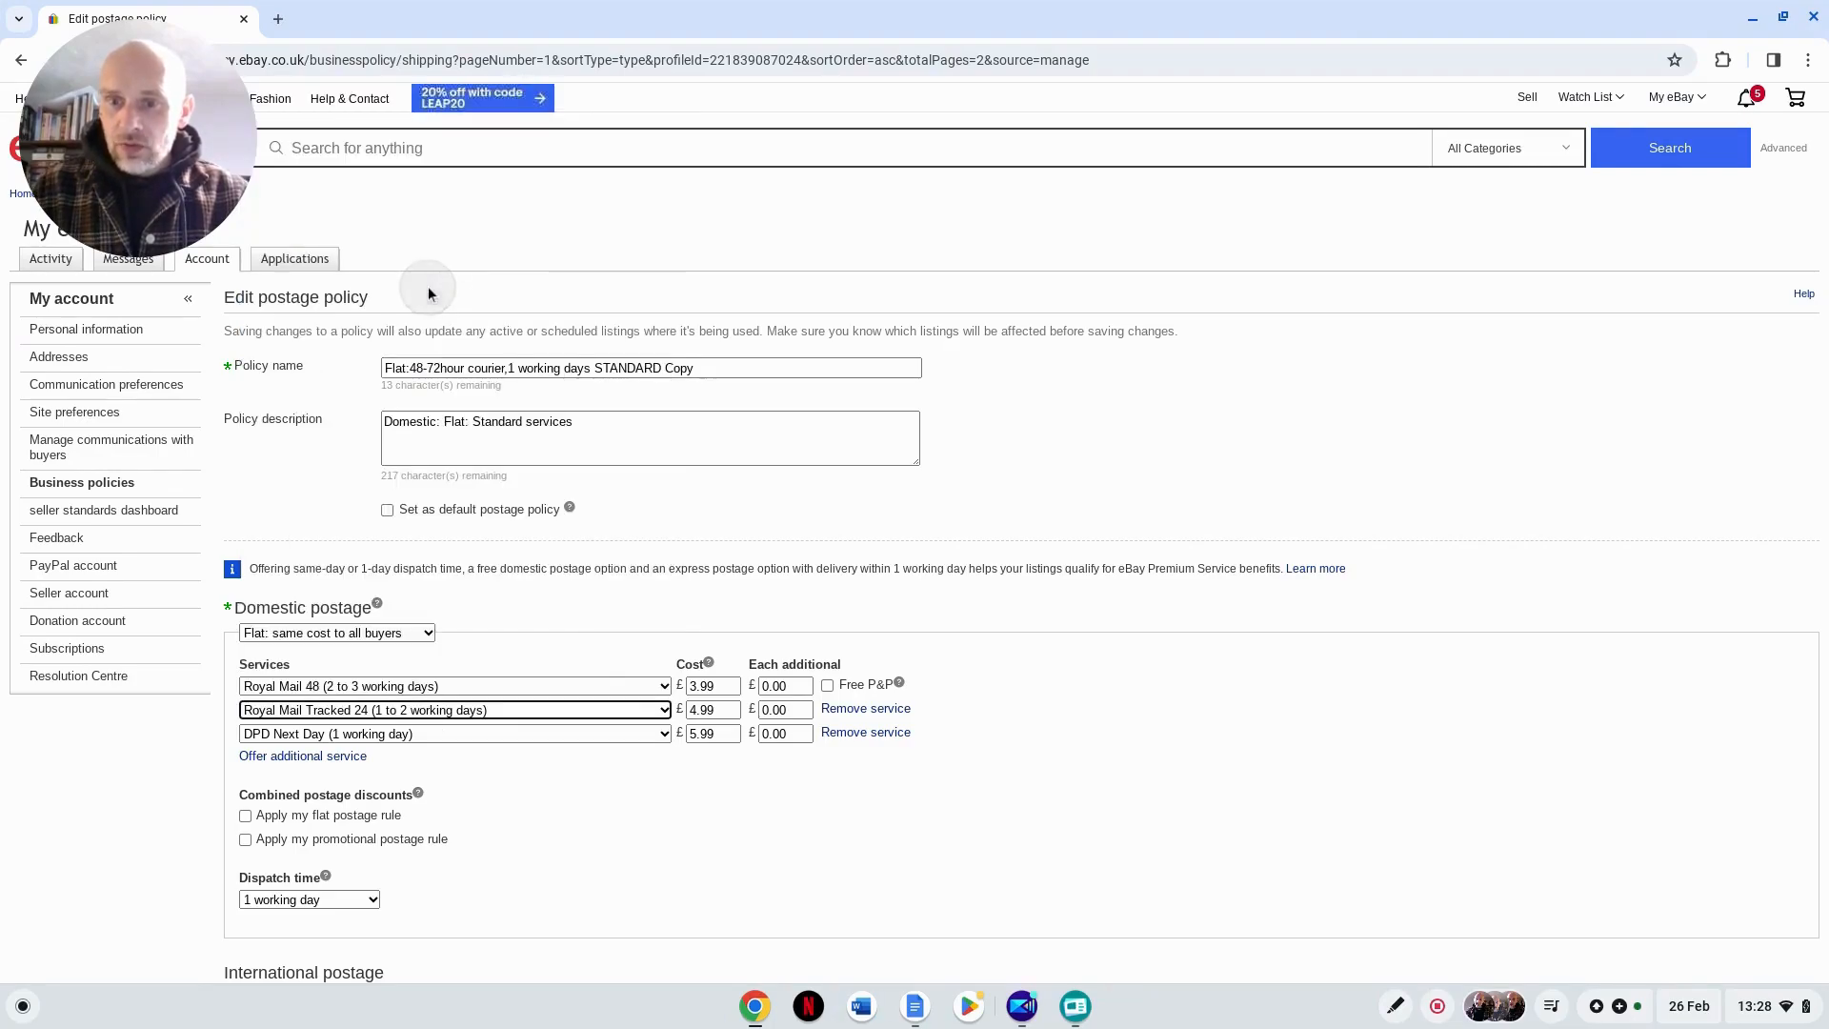
click(345, 694)
click(526, 820)
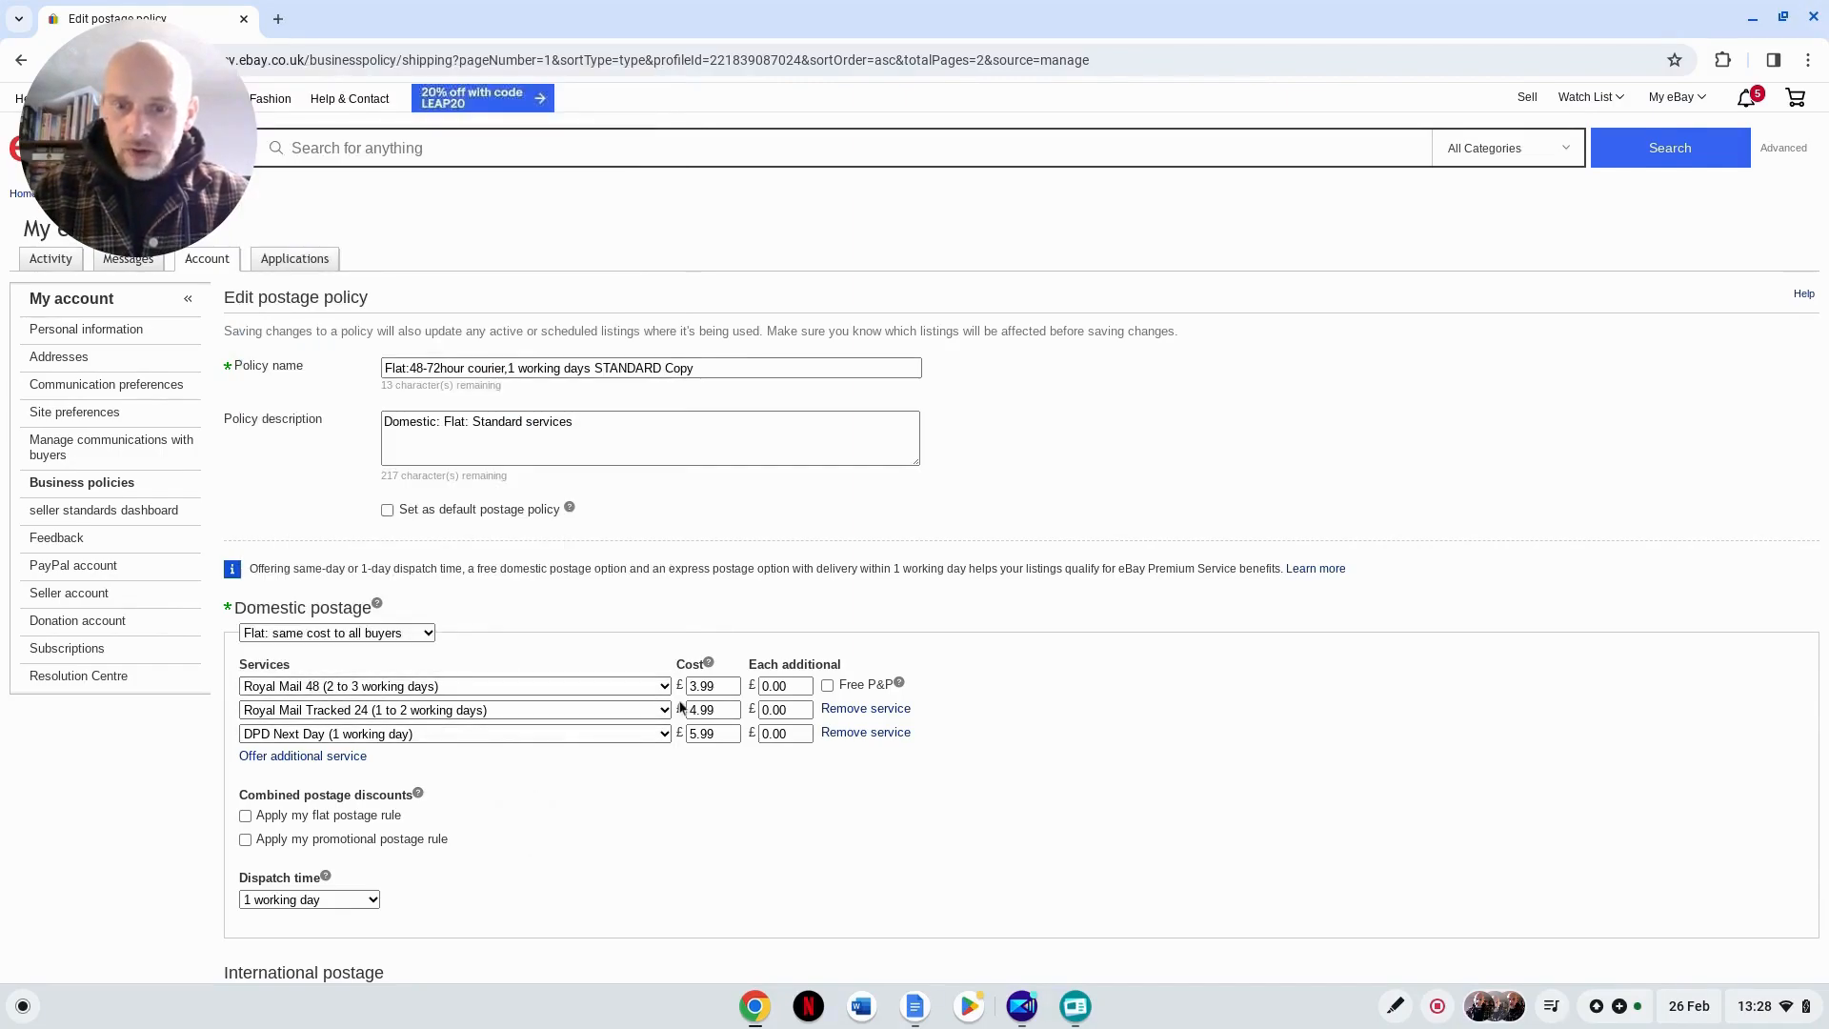
click(716, 710)
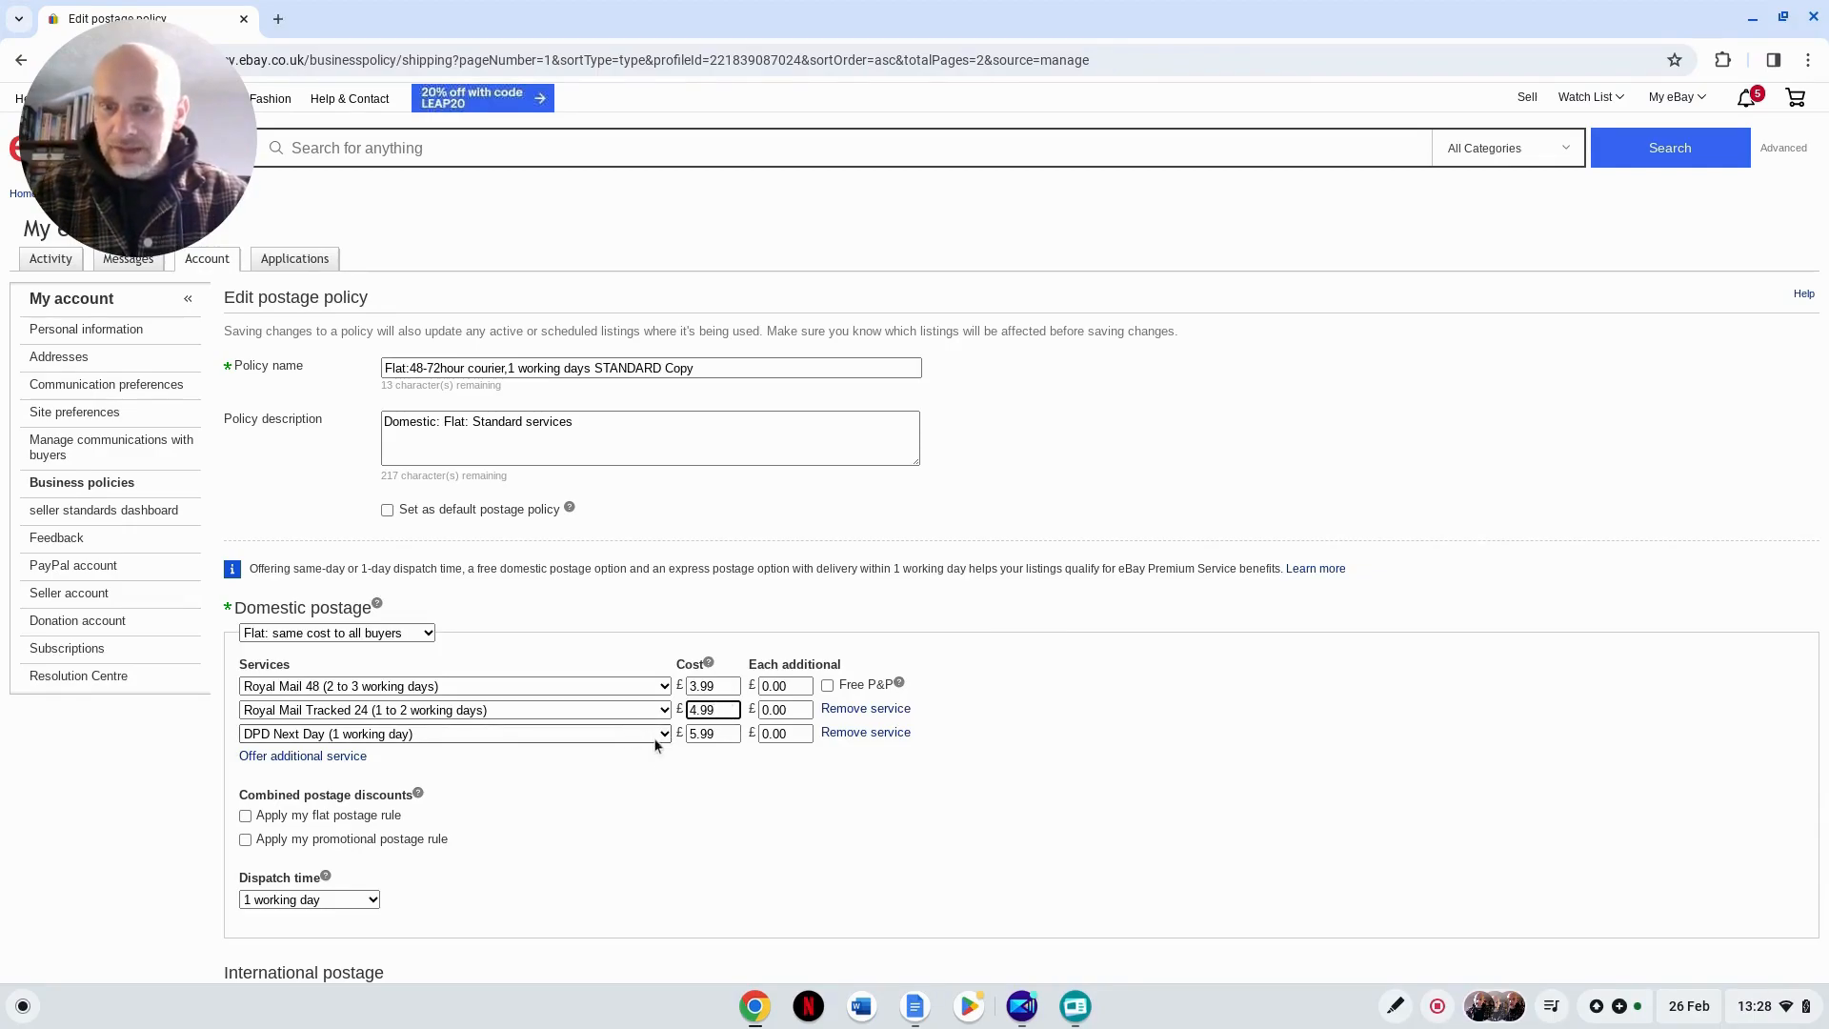
Step: Set the cost of the DPD Next Day service to £7.99
click(714, 733)
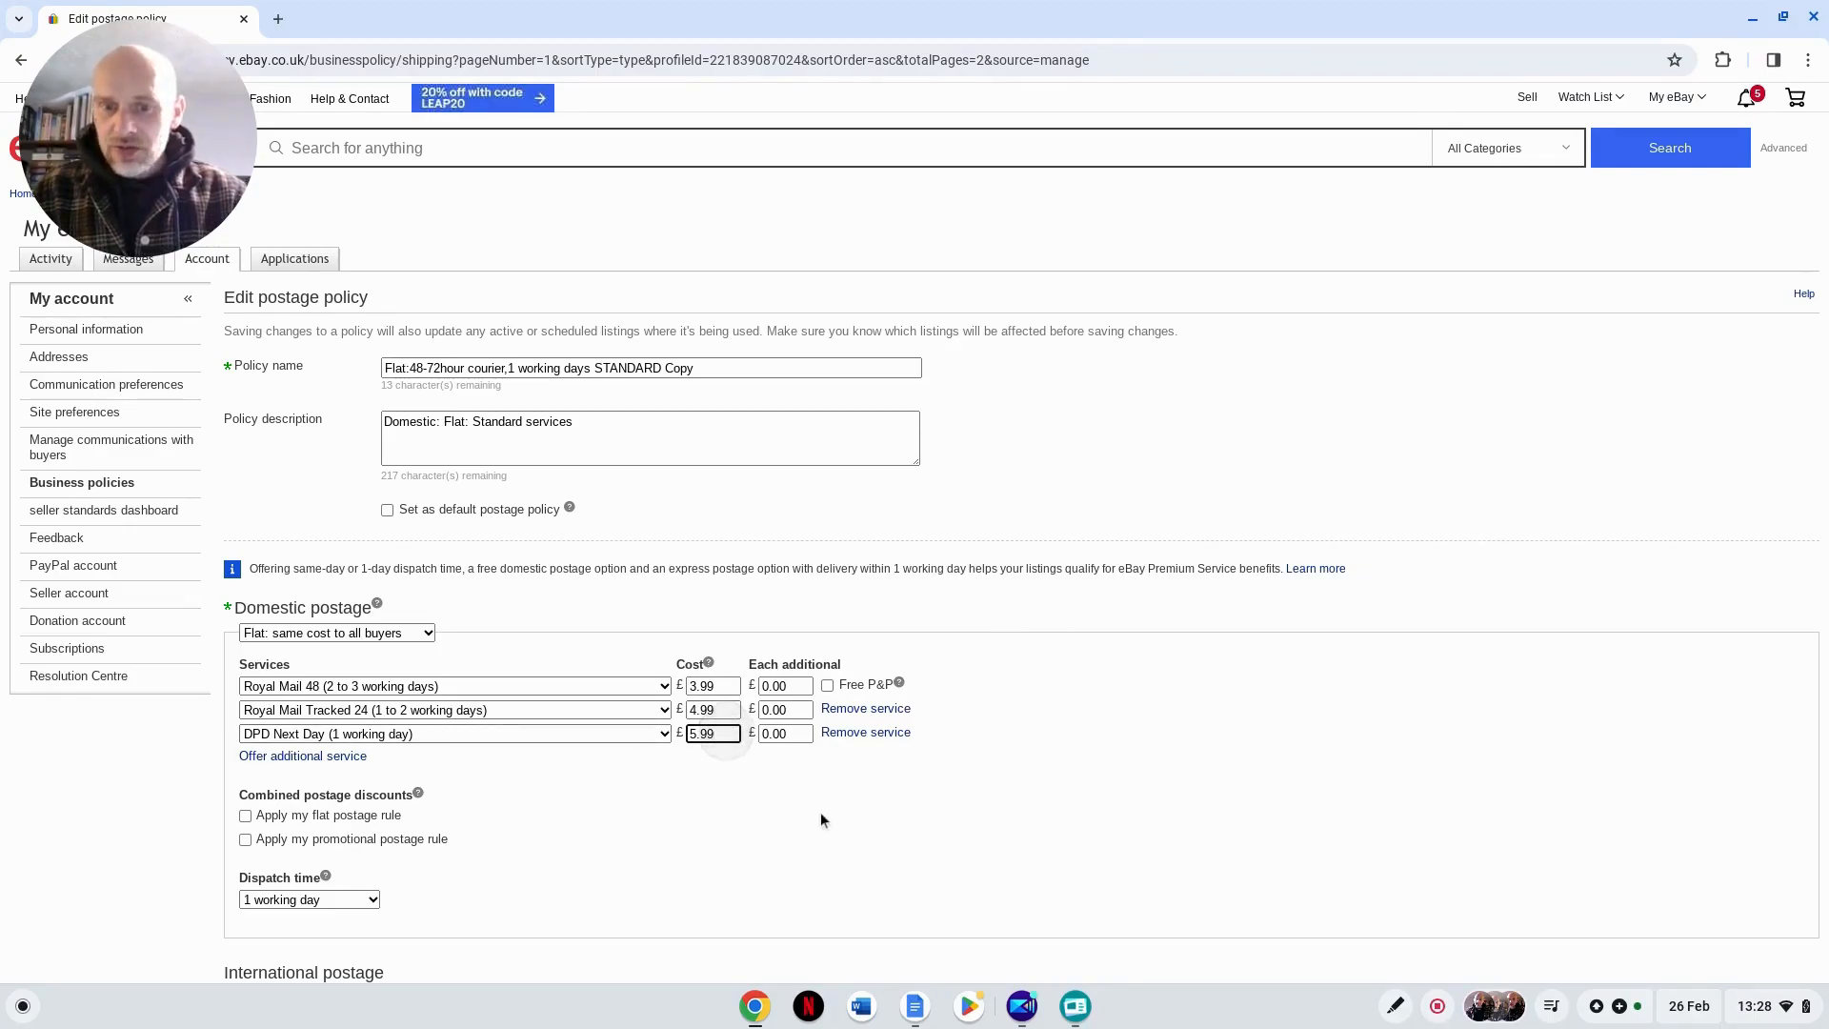
key(BackSpace)
key(BackSpace)
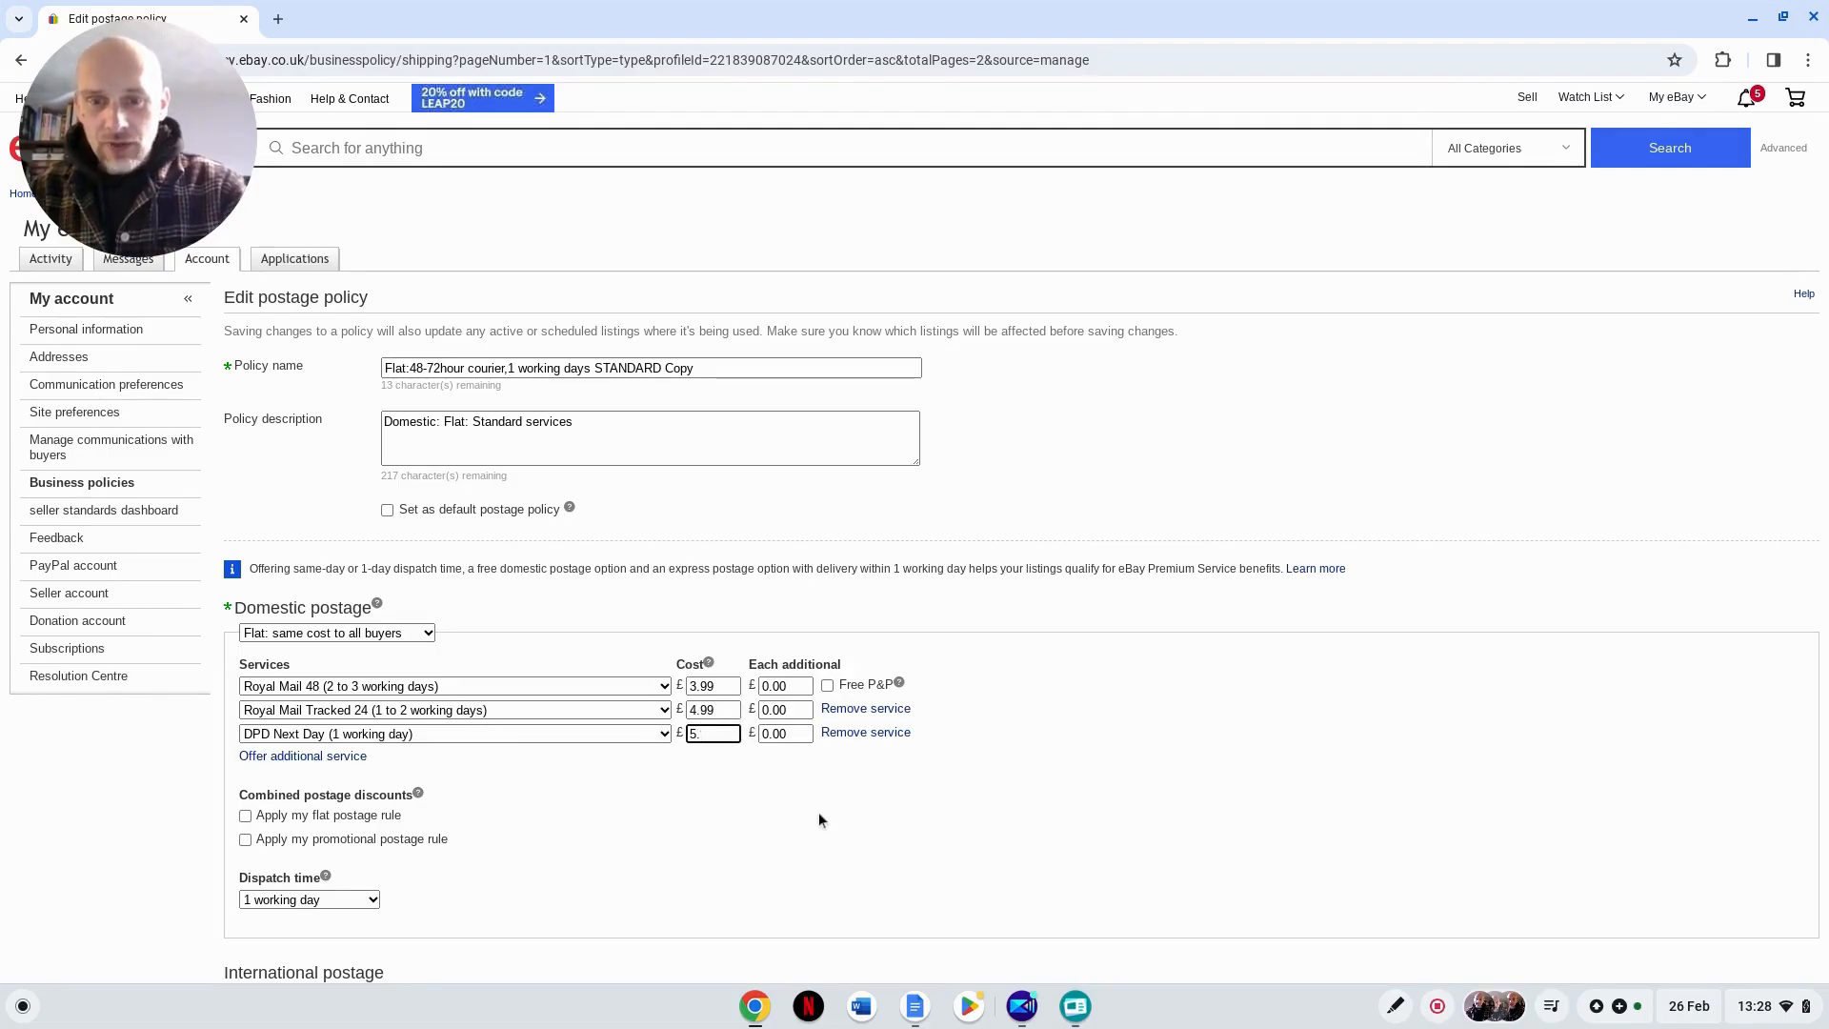
key(BackSpace)
text(7.99)
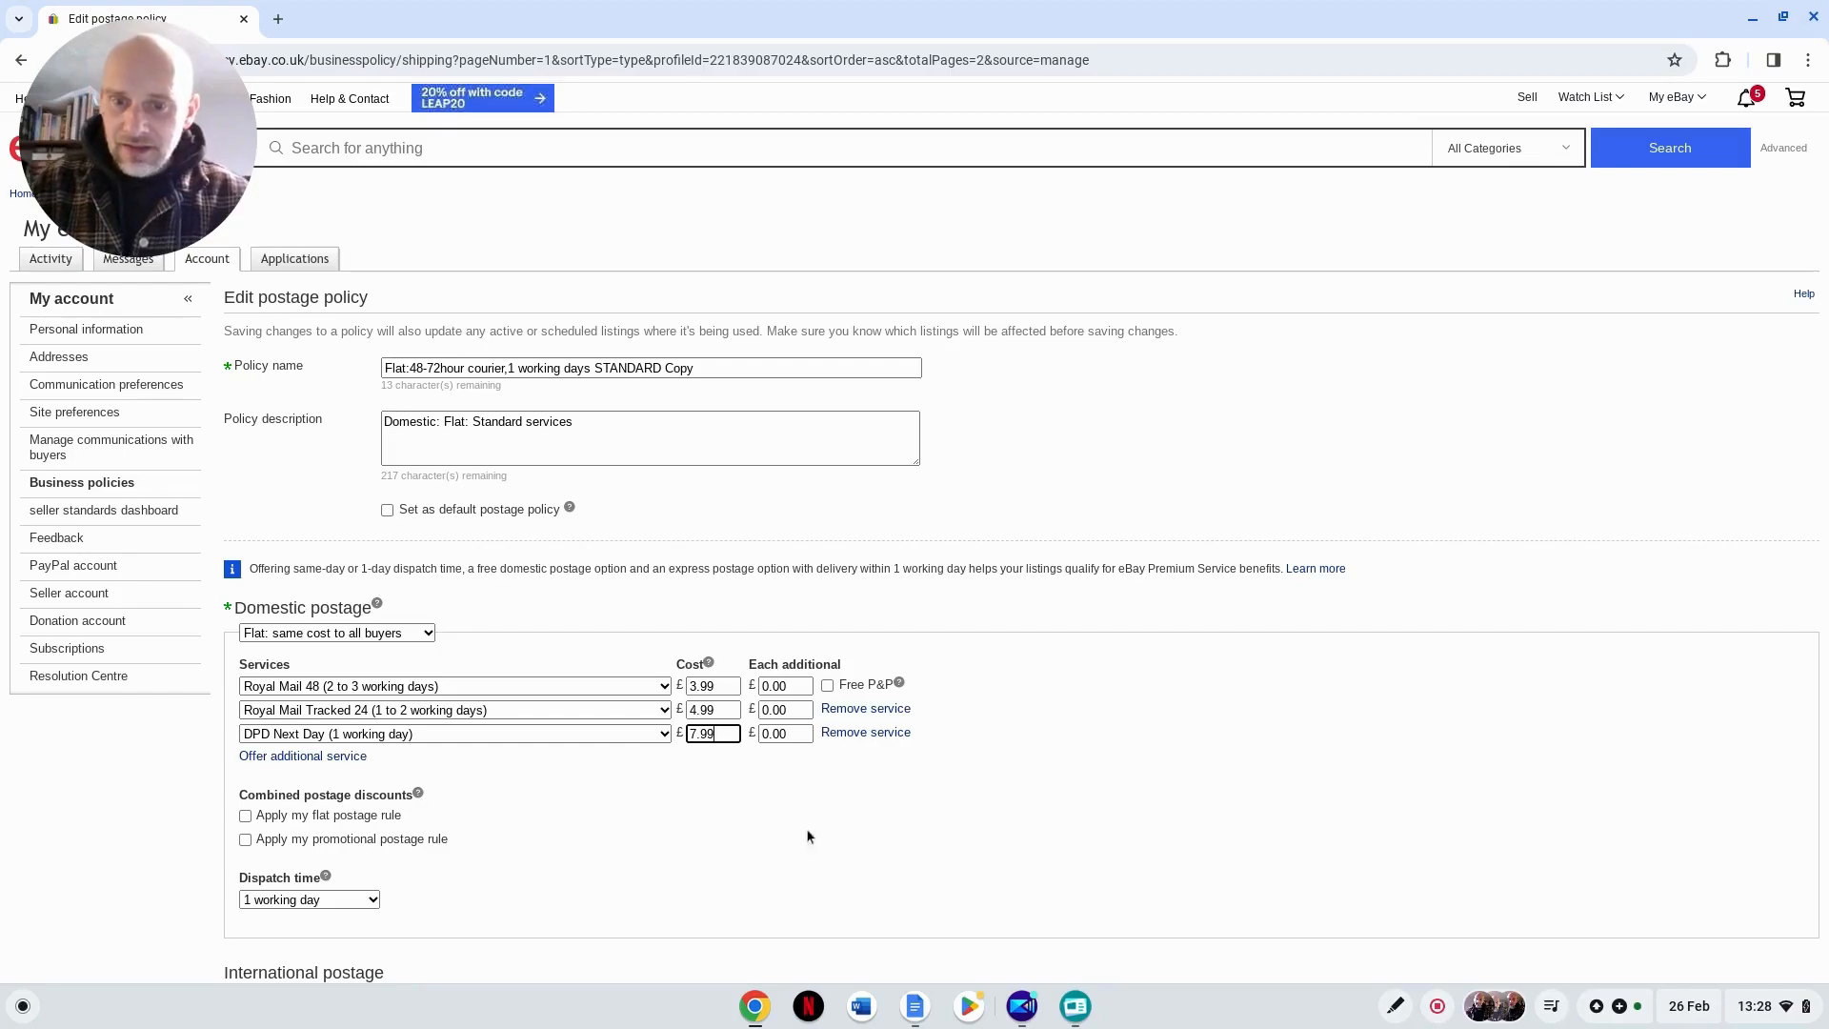
click(750, 844)
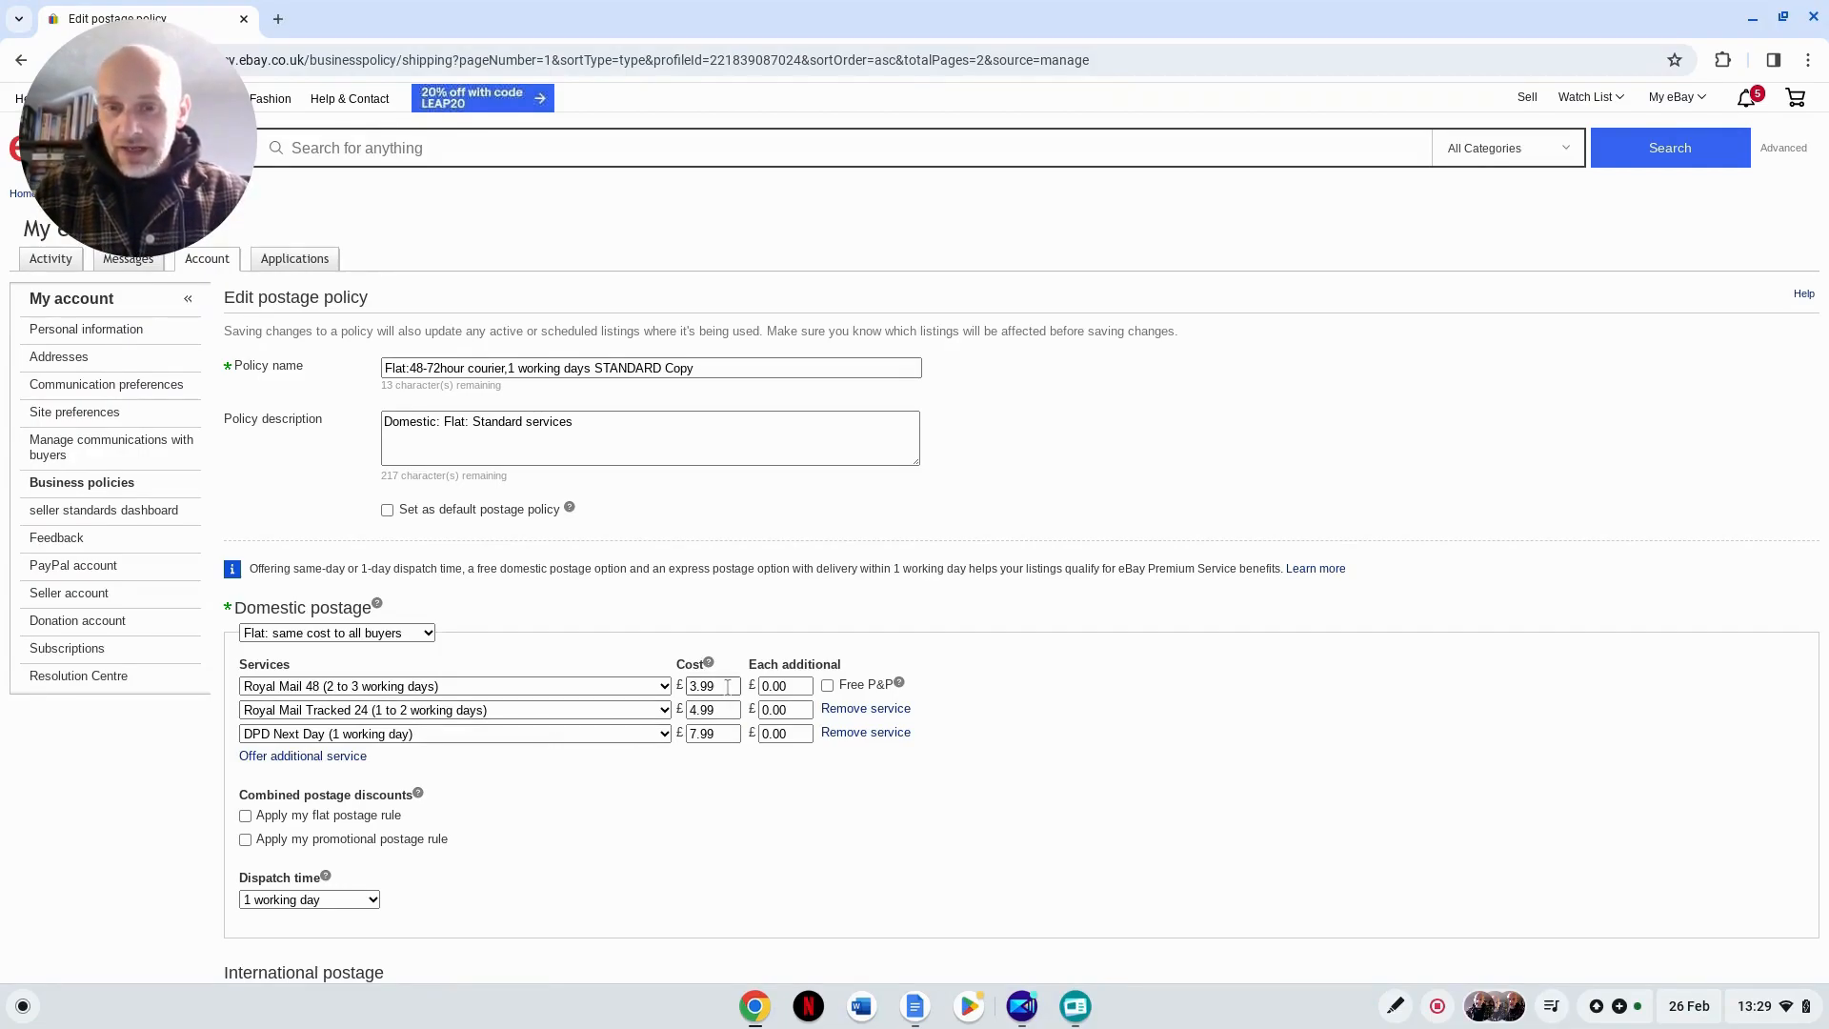
Step: Change the first domestic service from Royal Mail 48 to DHL Express Worldwide (1 to 3 working days)
click(509, 687)
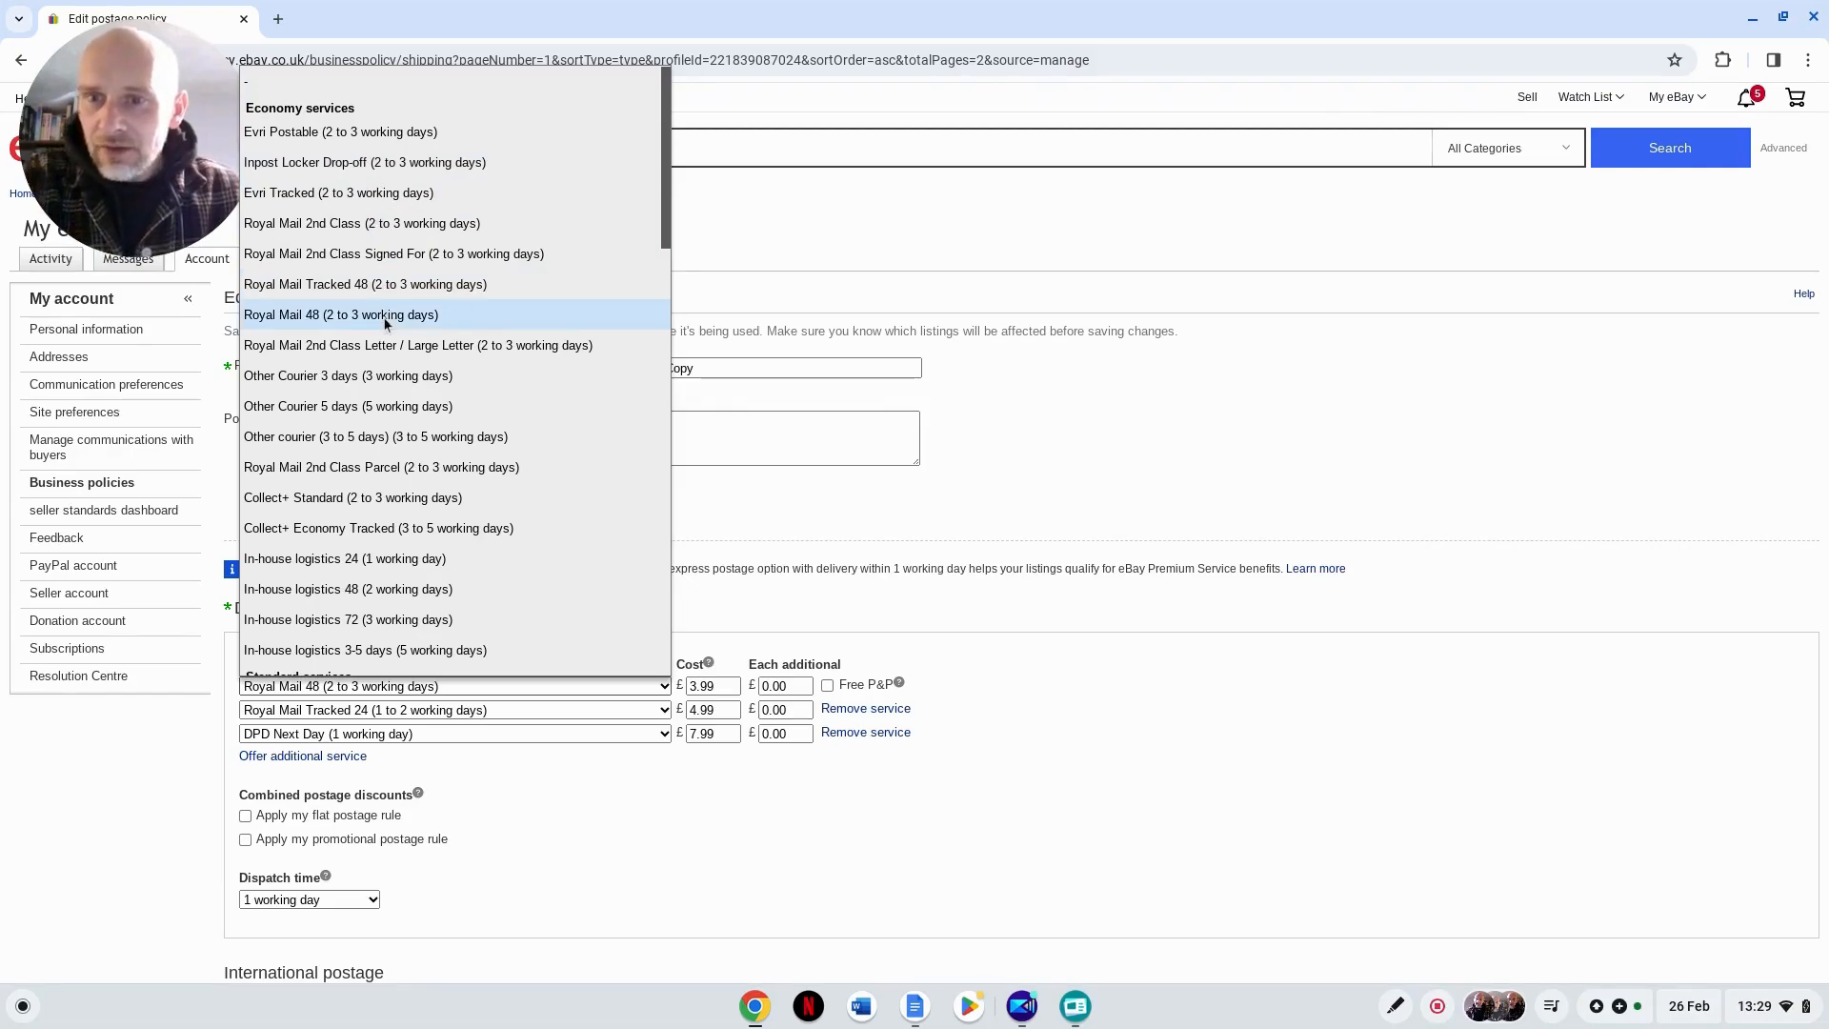
scroll(319, 493, down, 1)
scroll(319, 493, down, 4)
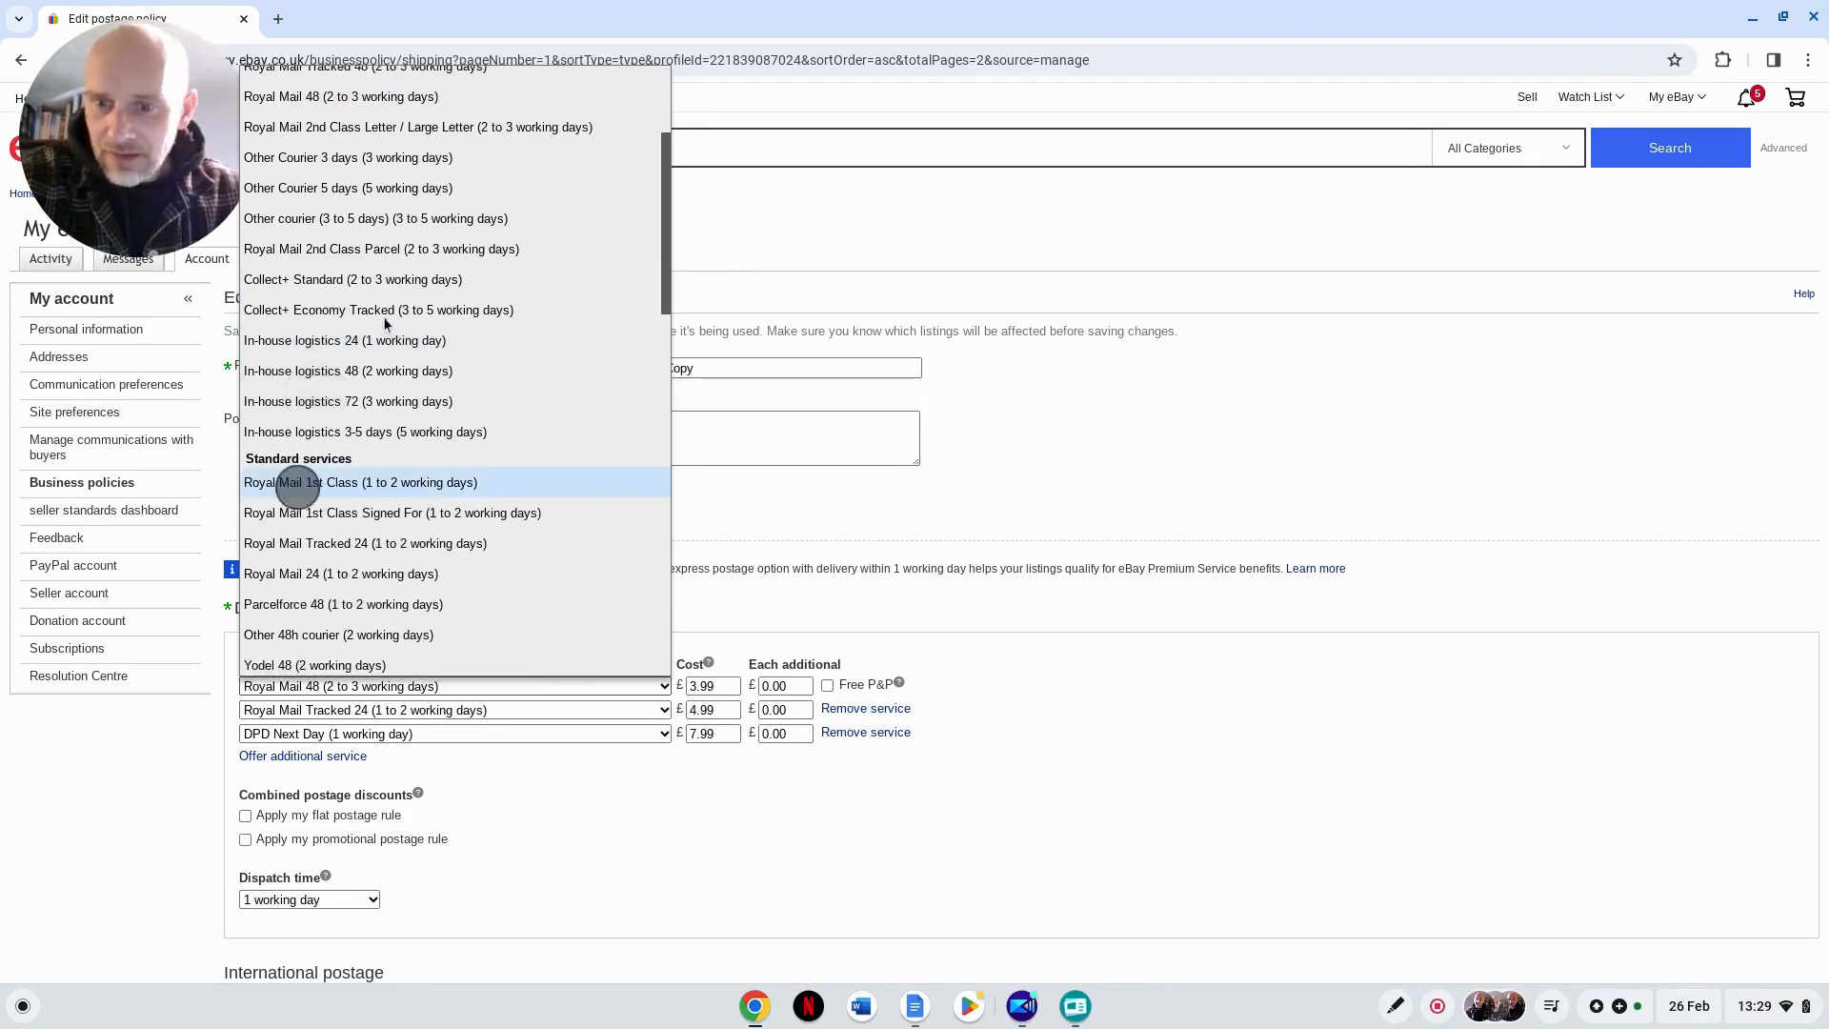
scroll(385, 324, down, 3)
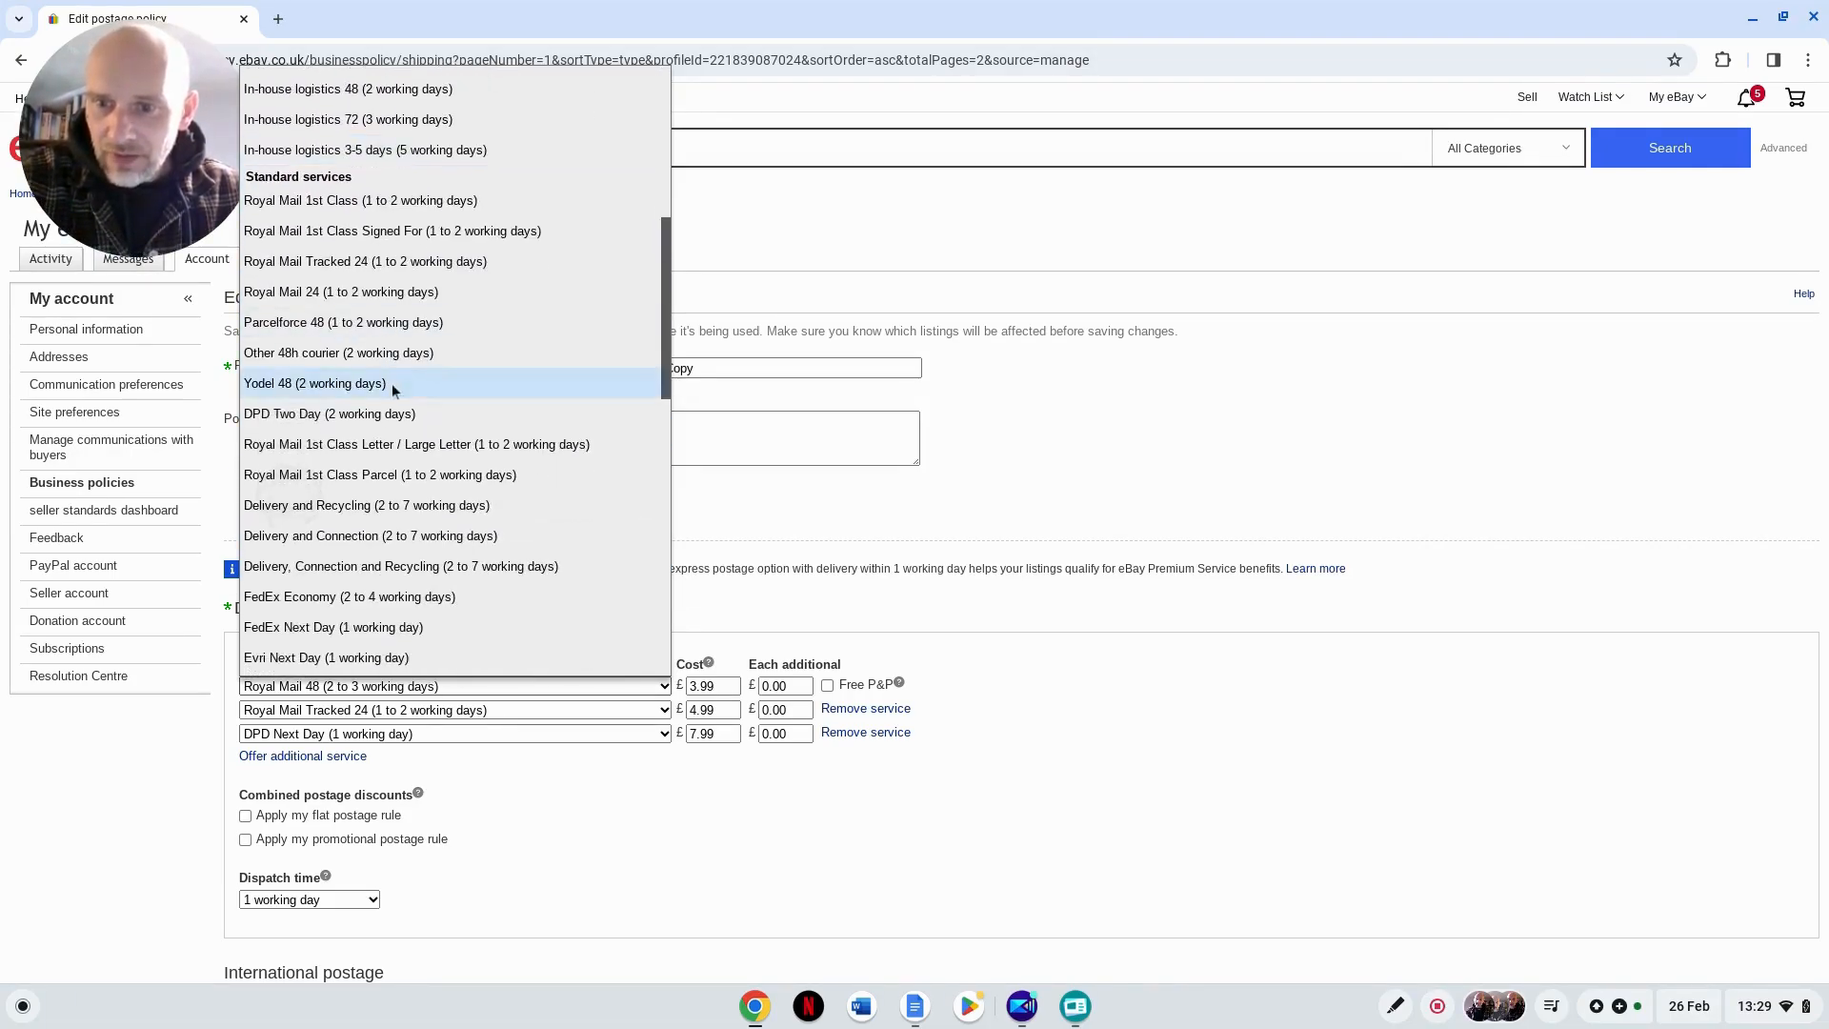
scroll(436, 539, down, 5)
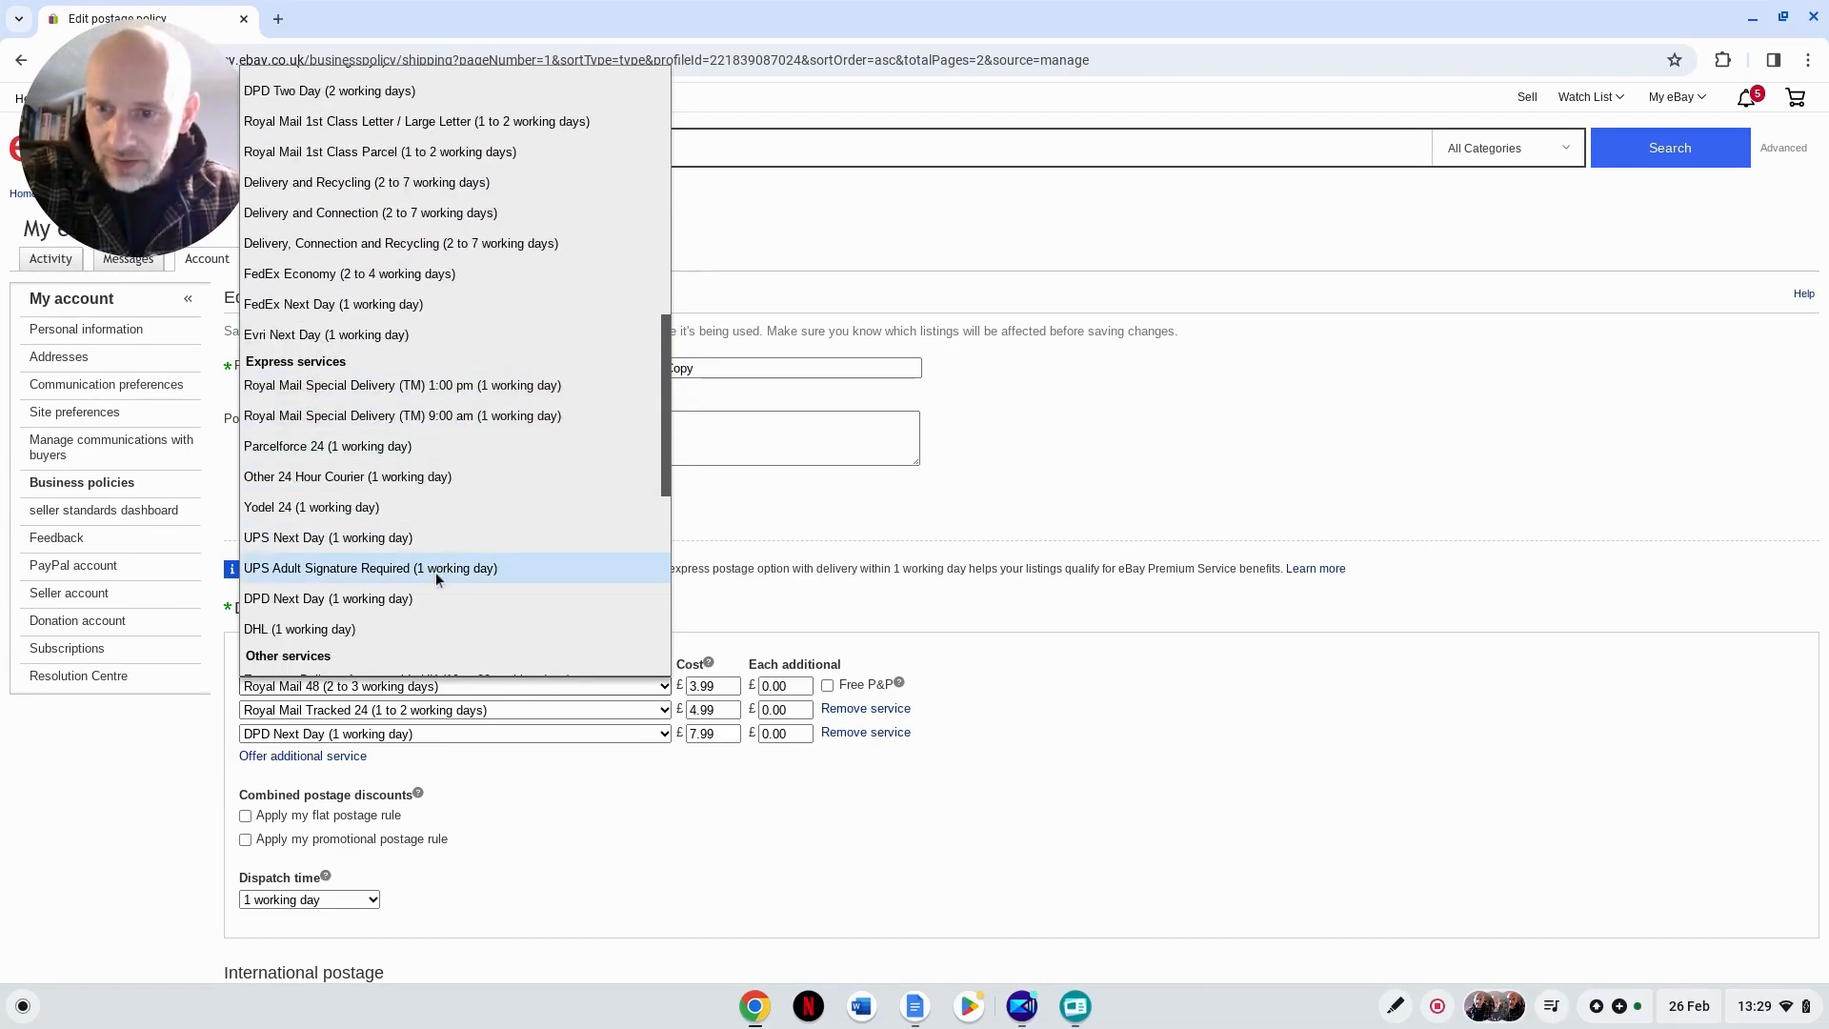
scroll(436, 571, down, 6)
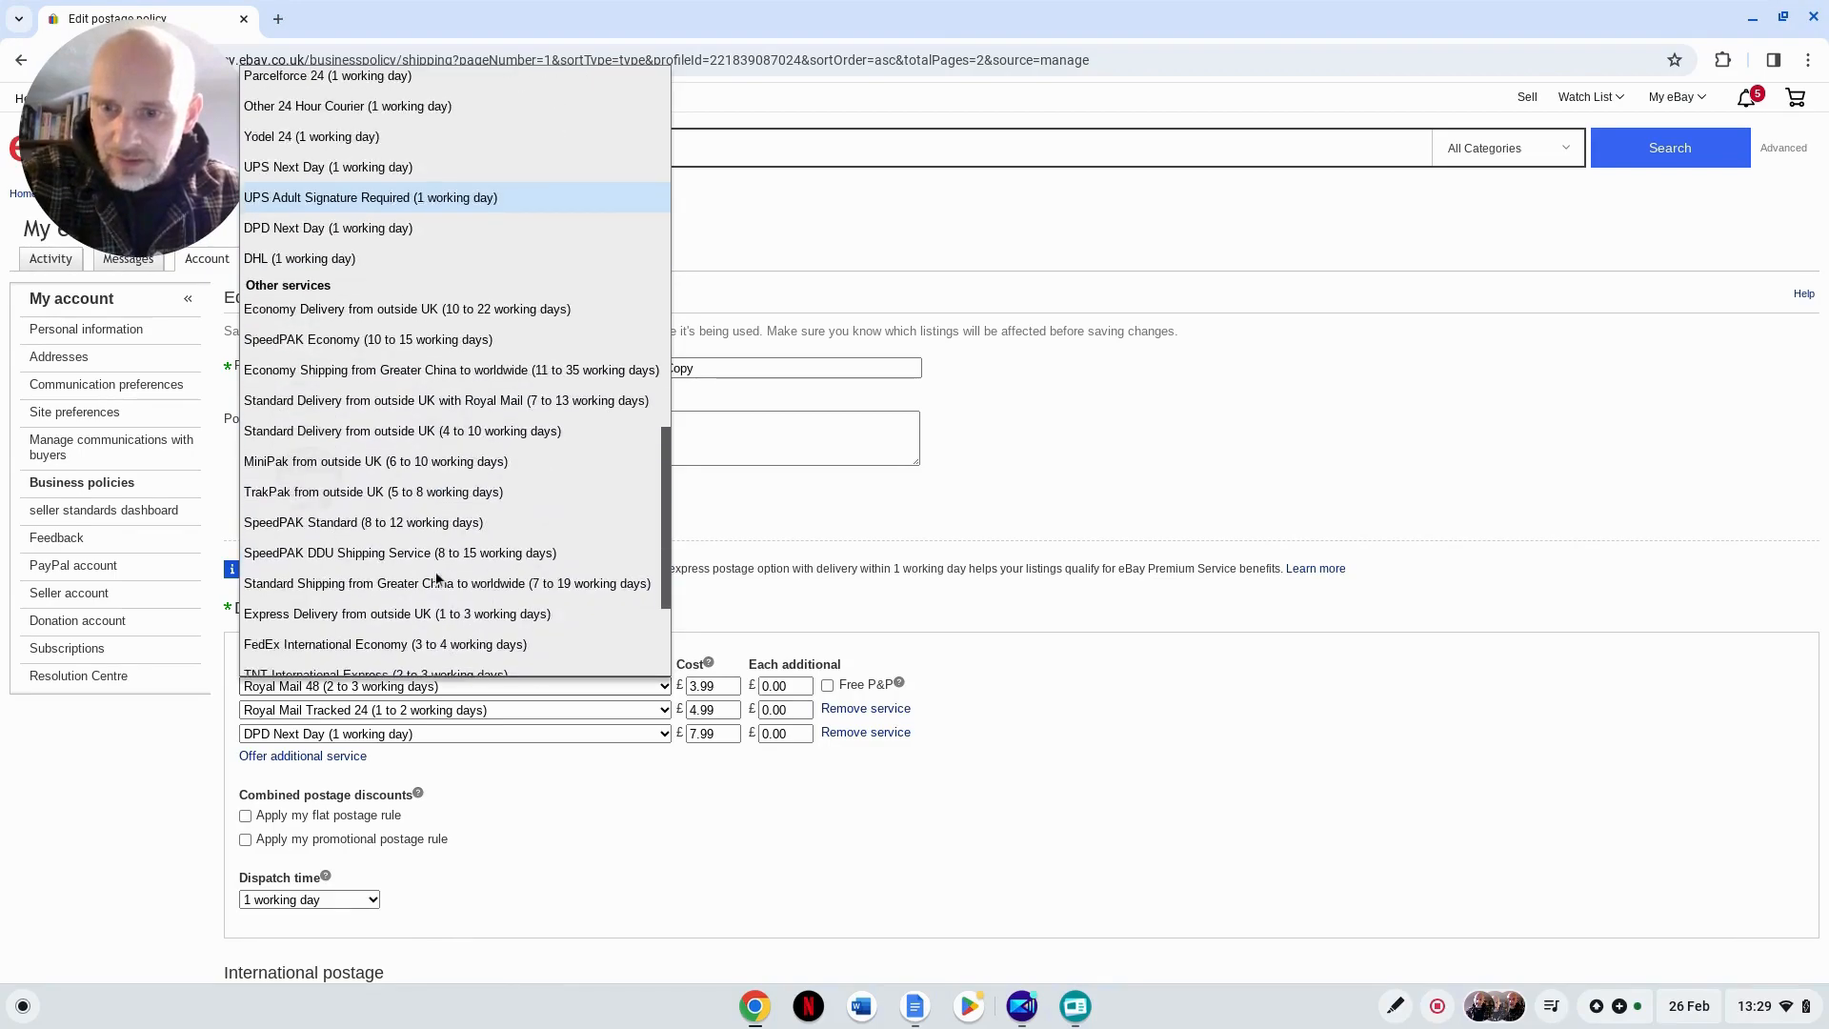
scroll(436, 569, down, 4)
click(436, 526)
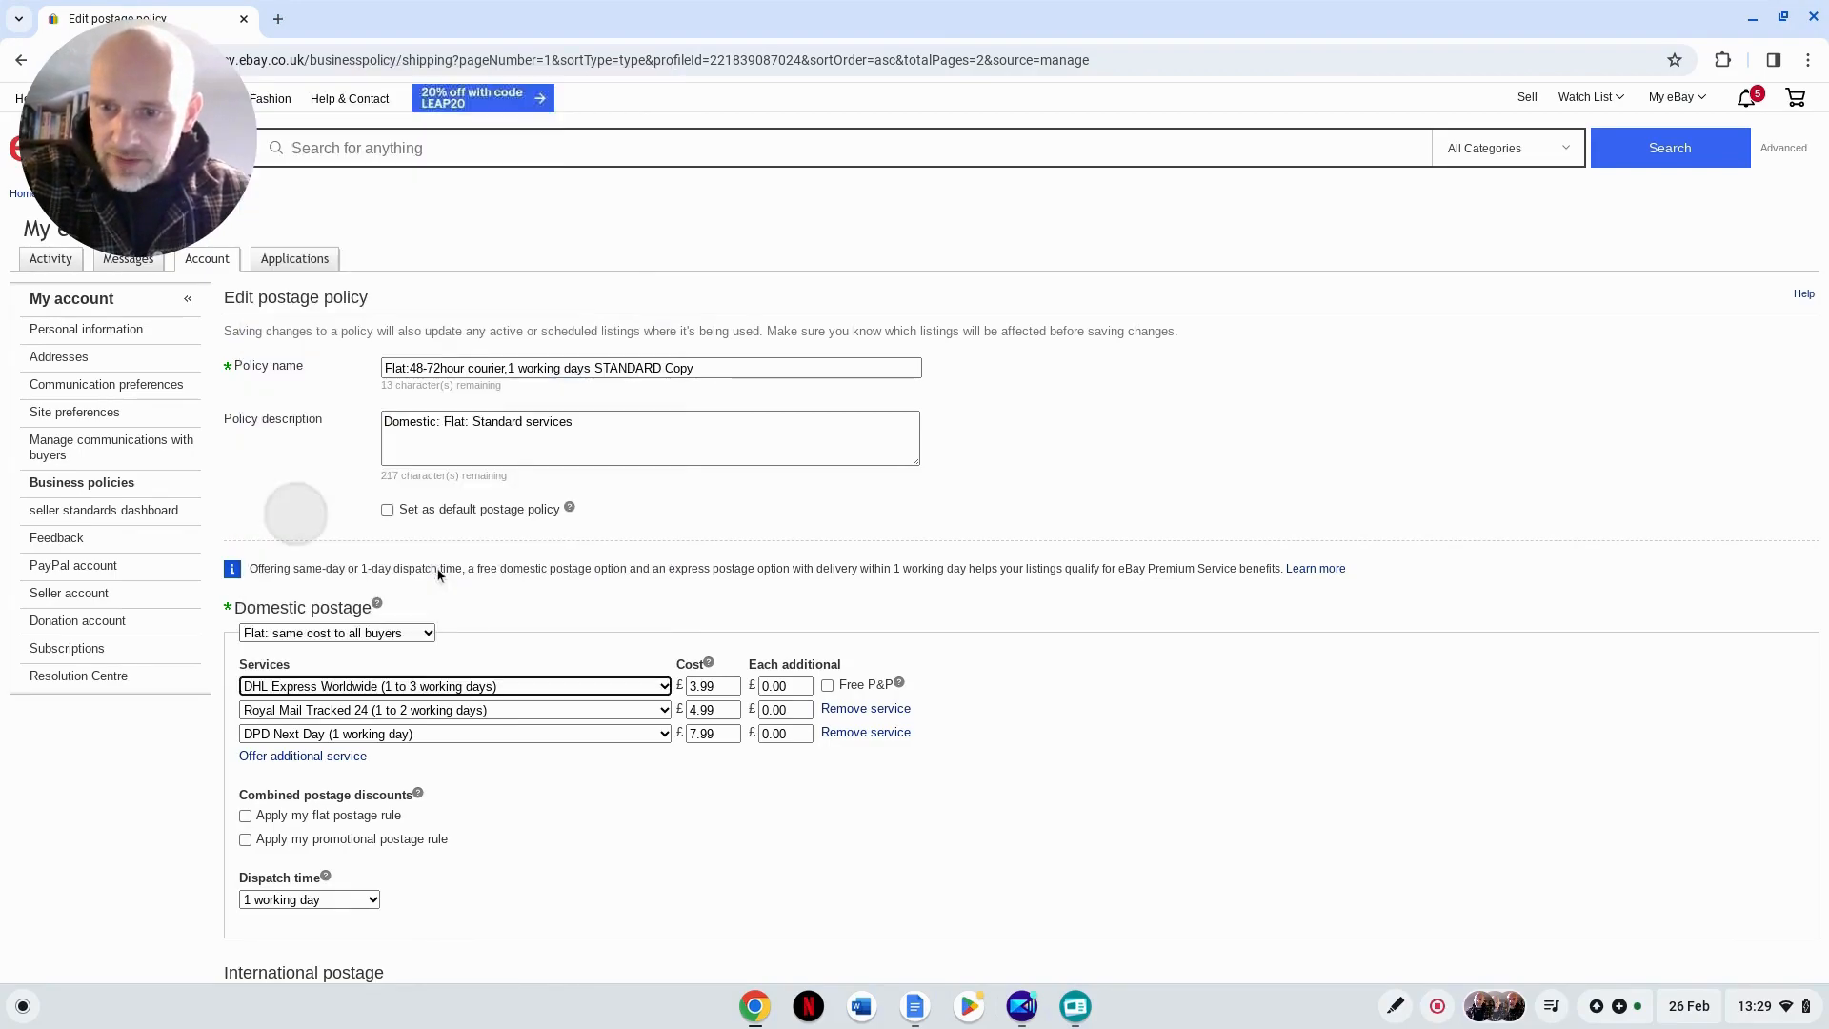
click(776, 849)
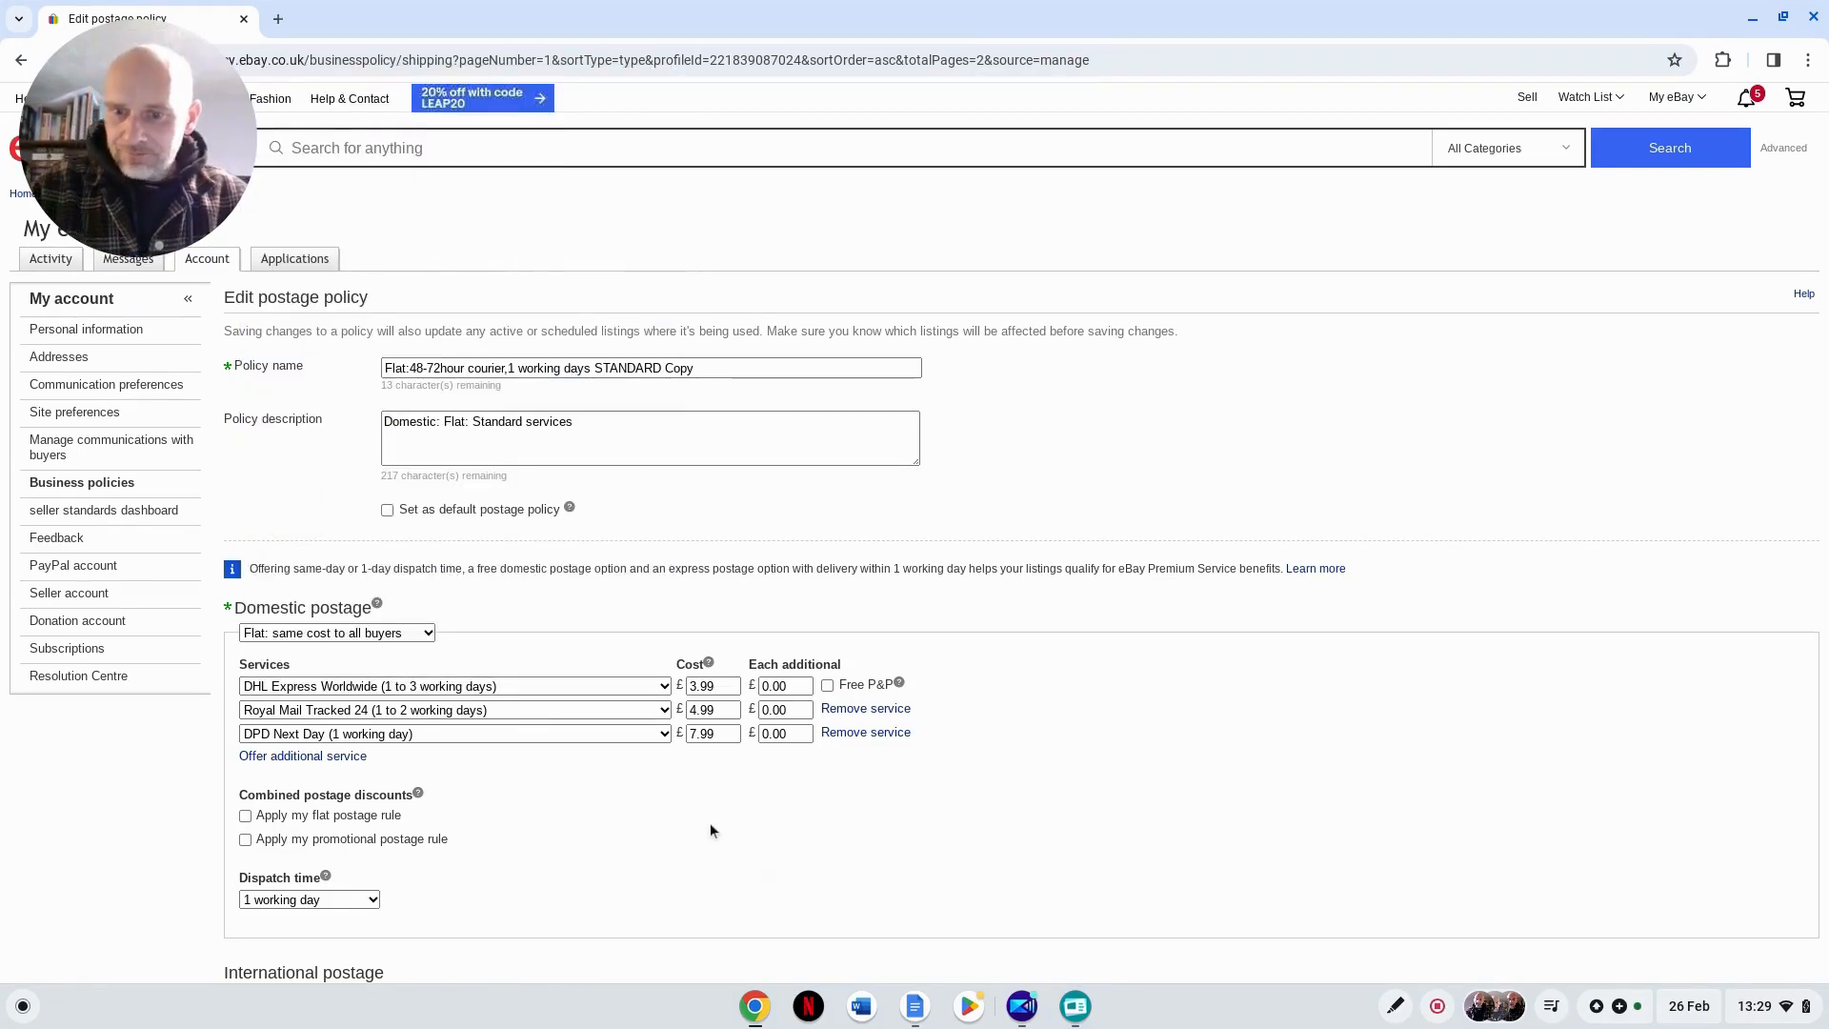
Step: Read the help note on combined postage discounts and close it
scroll(711, 821, down, 3)
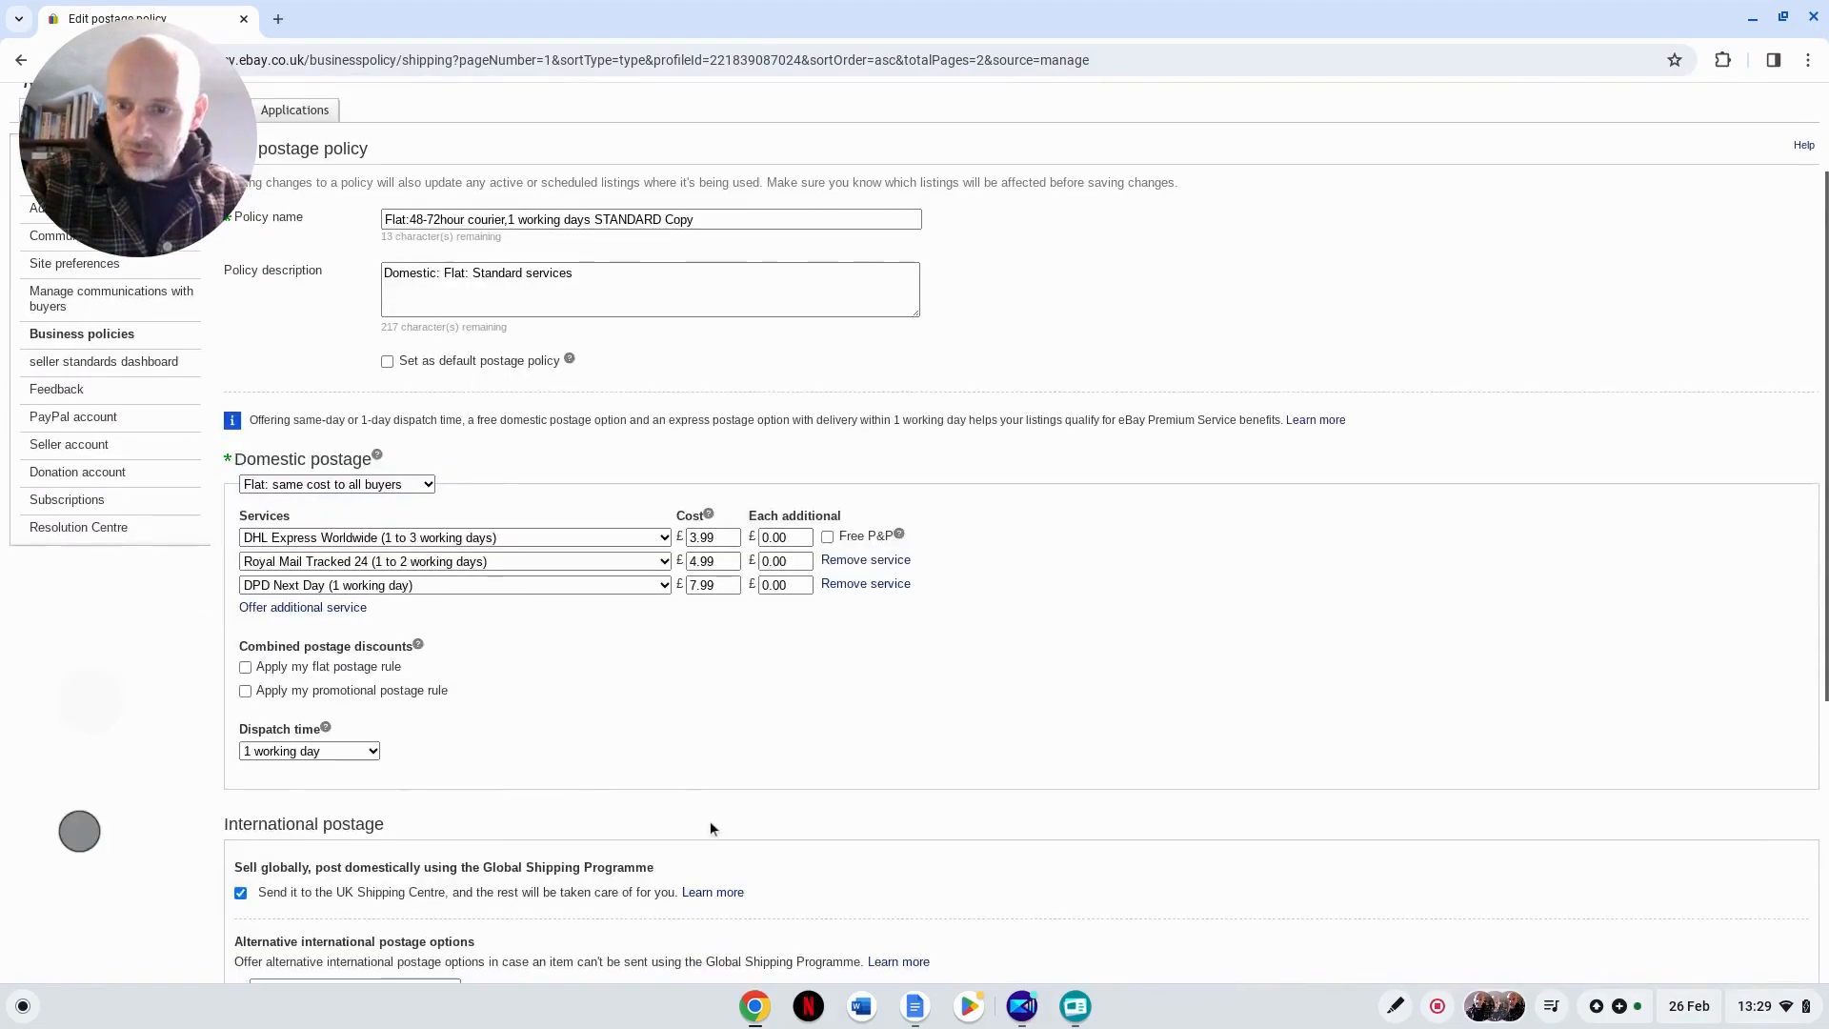
scroll(710, 820, down, 3)
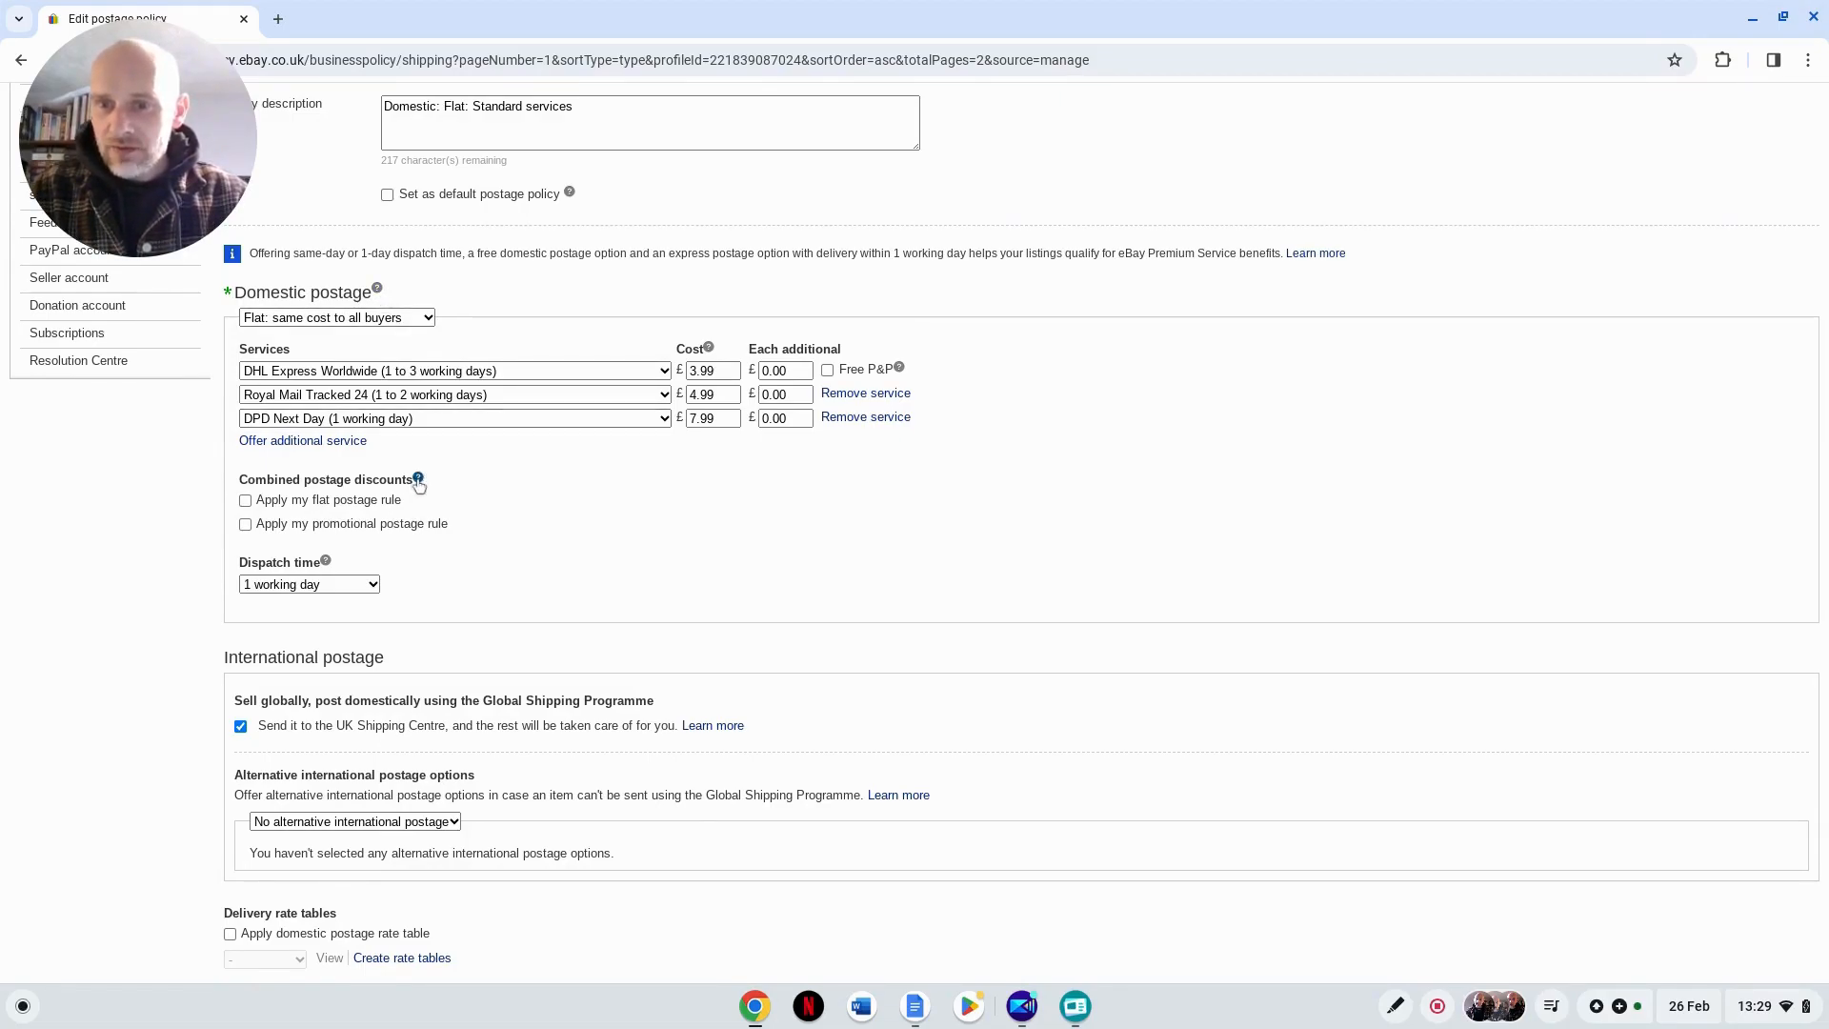
click(417, 480)
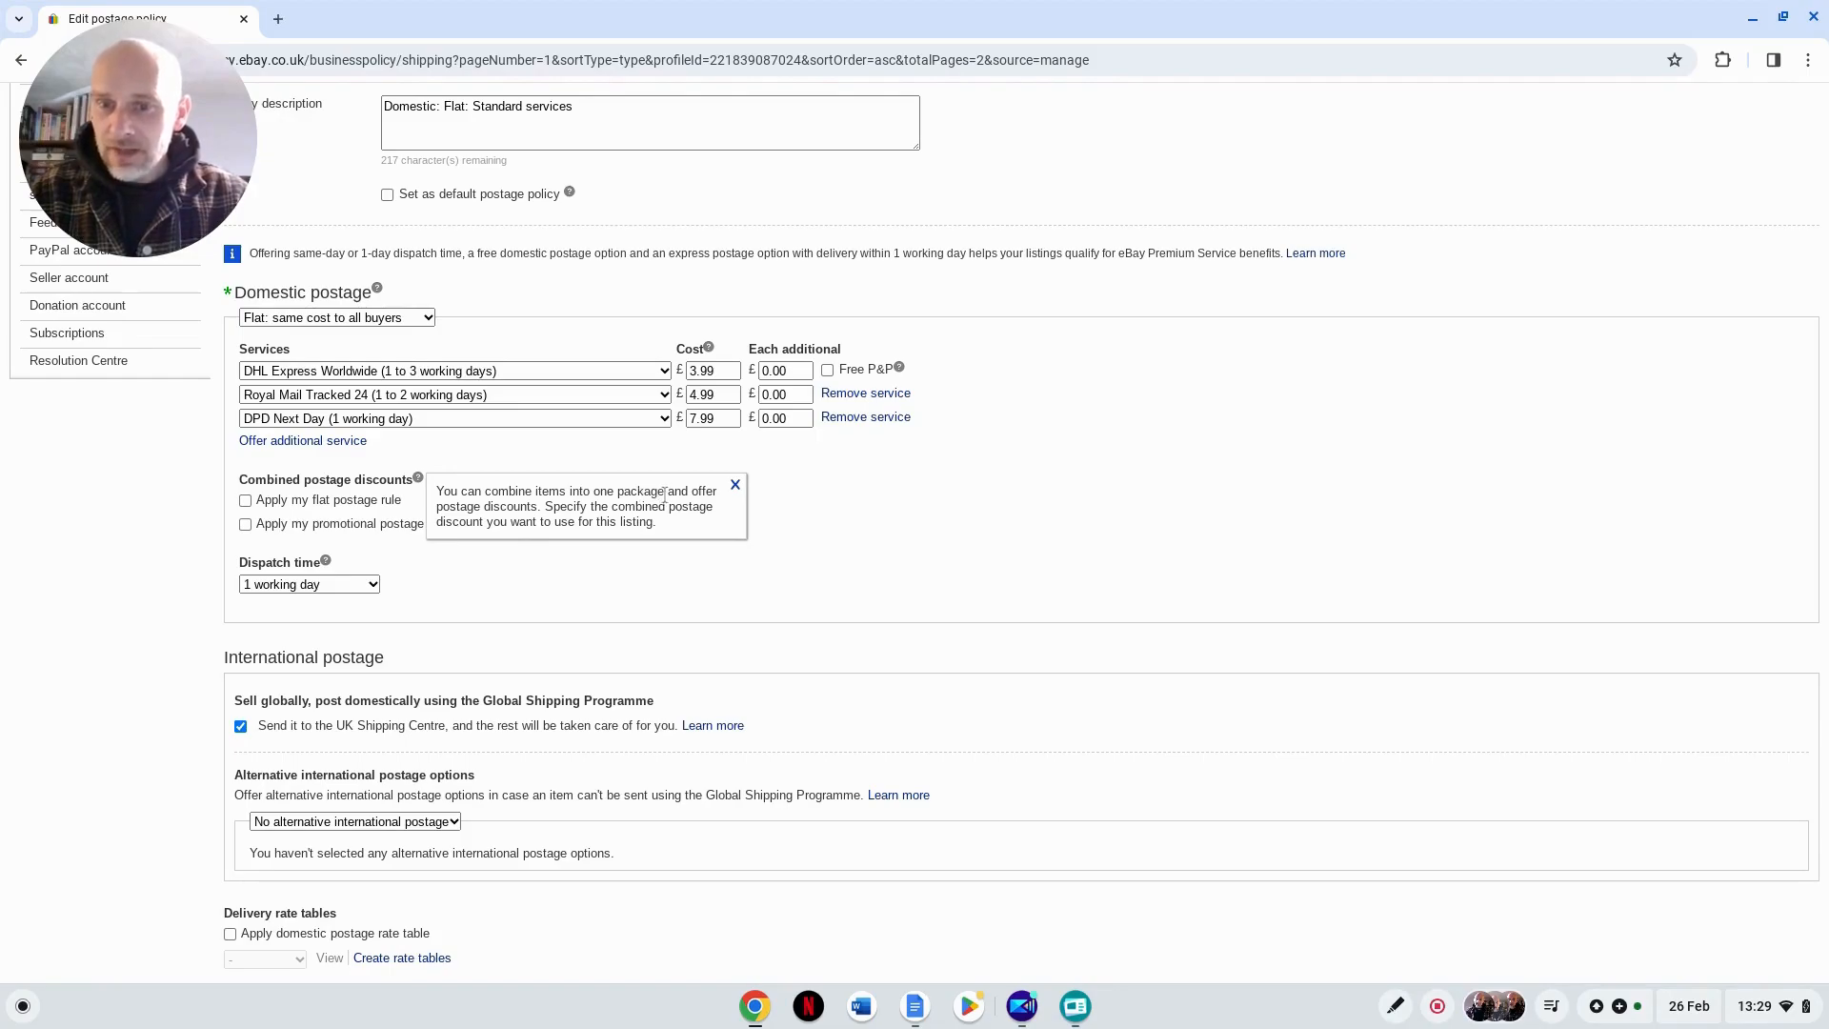
click(499, 573)
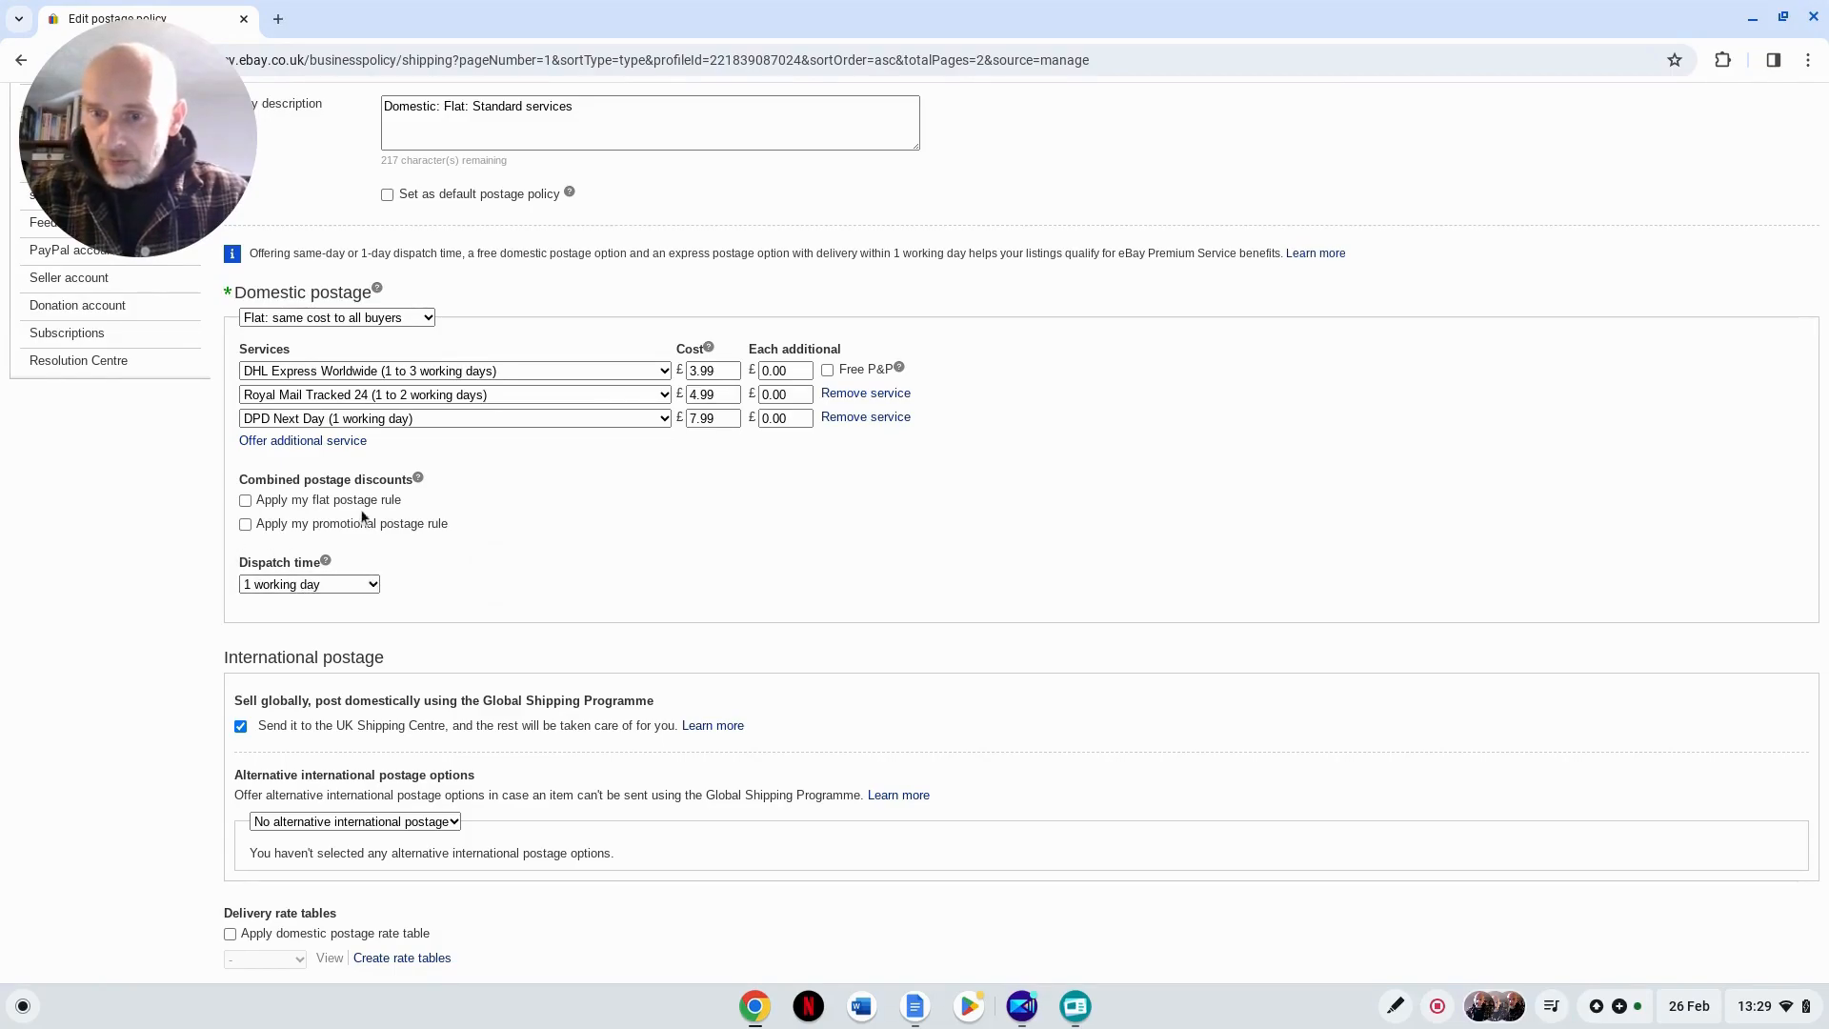
Step: Set the dispatch time of the postage policy to Same working day
click(371, 585)
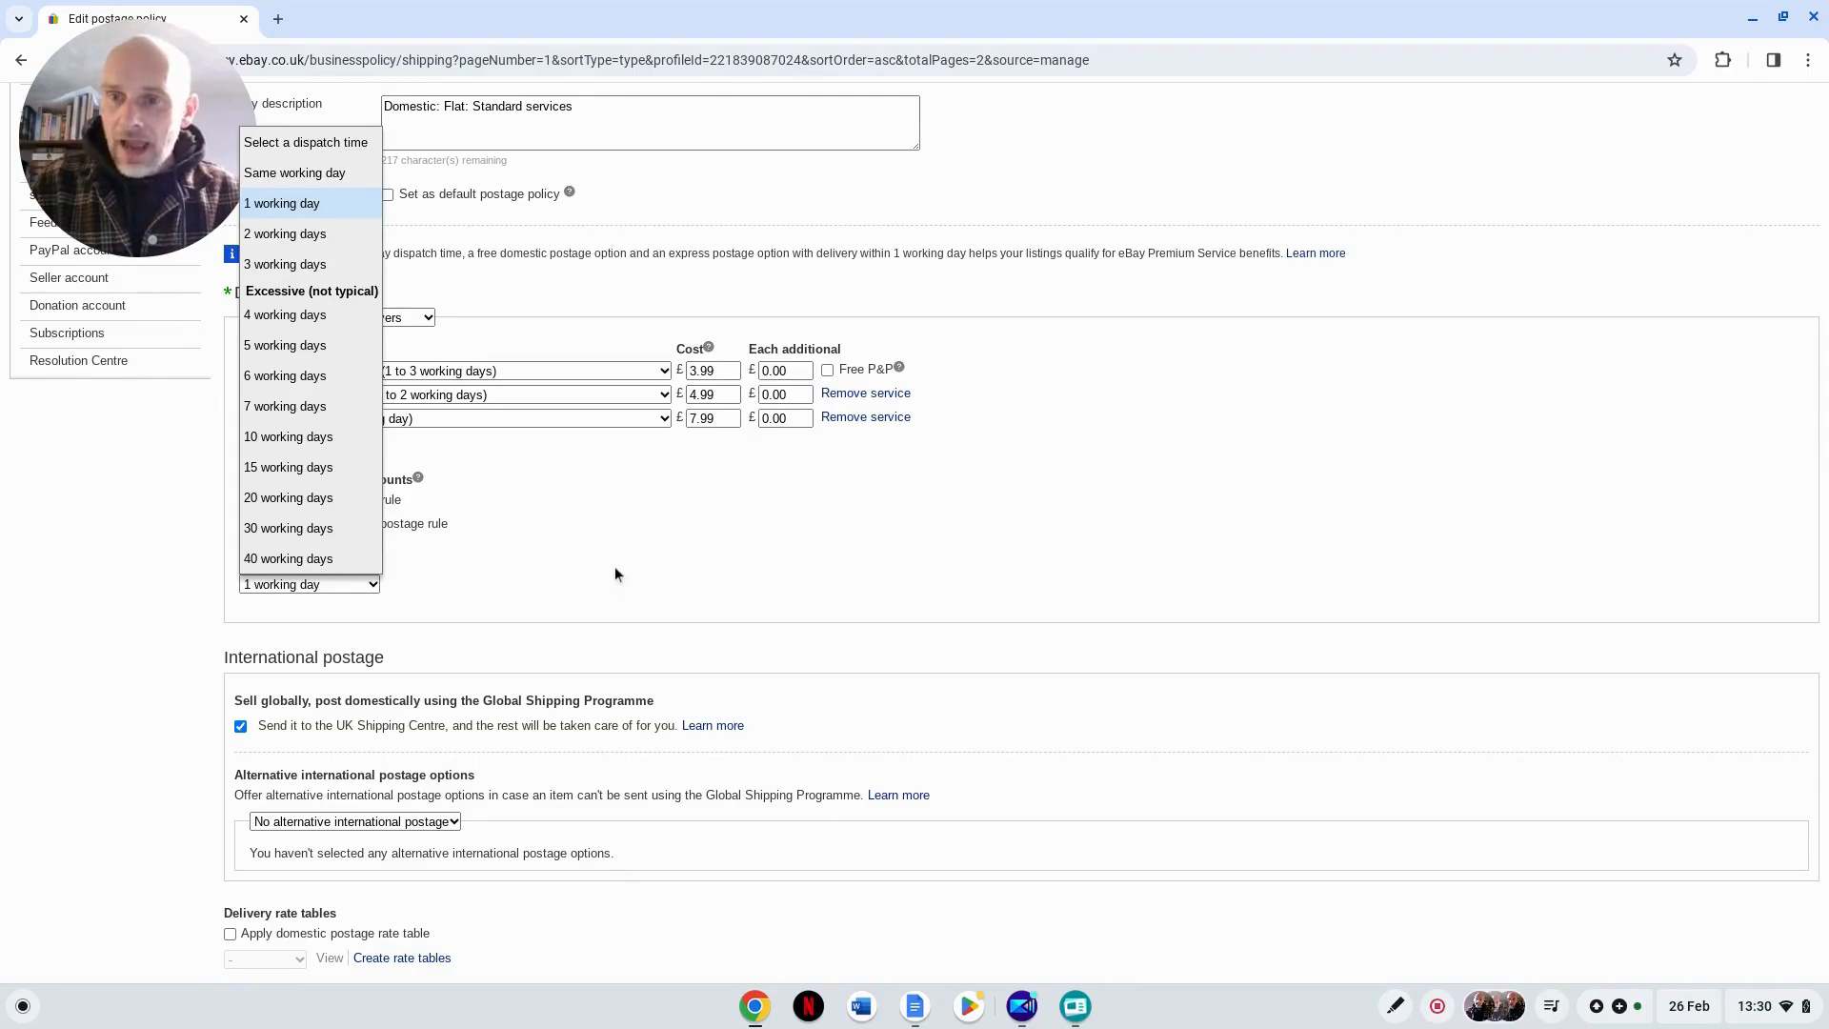
click(307, 175)
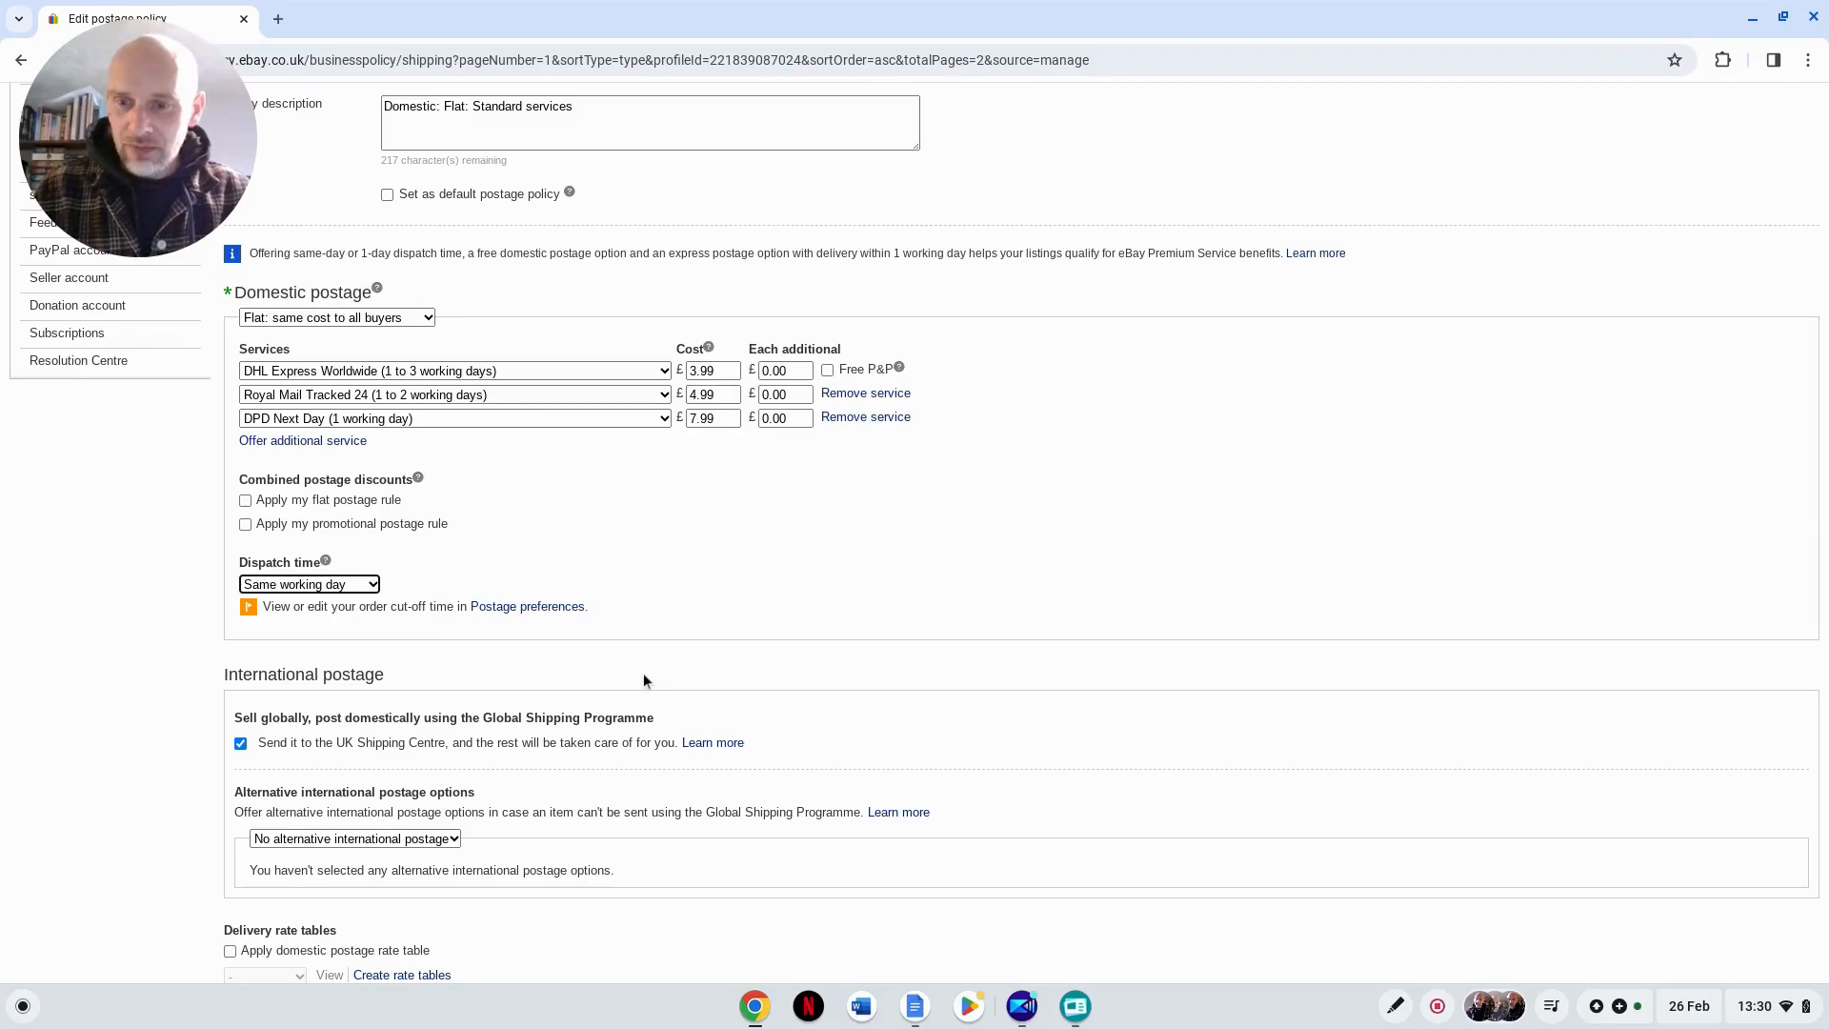
Step: Try switching off the Global Shipping Programme option for international postage and enable it again
scroll(669, 711, down, 2)
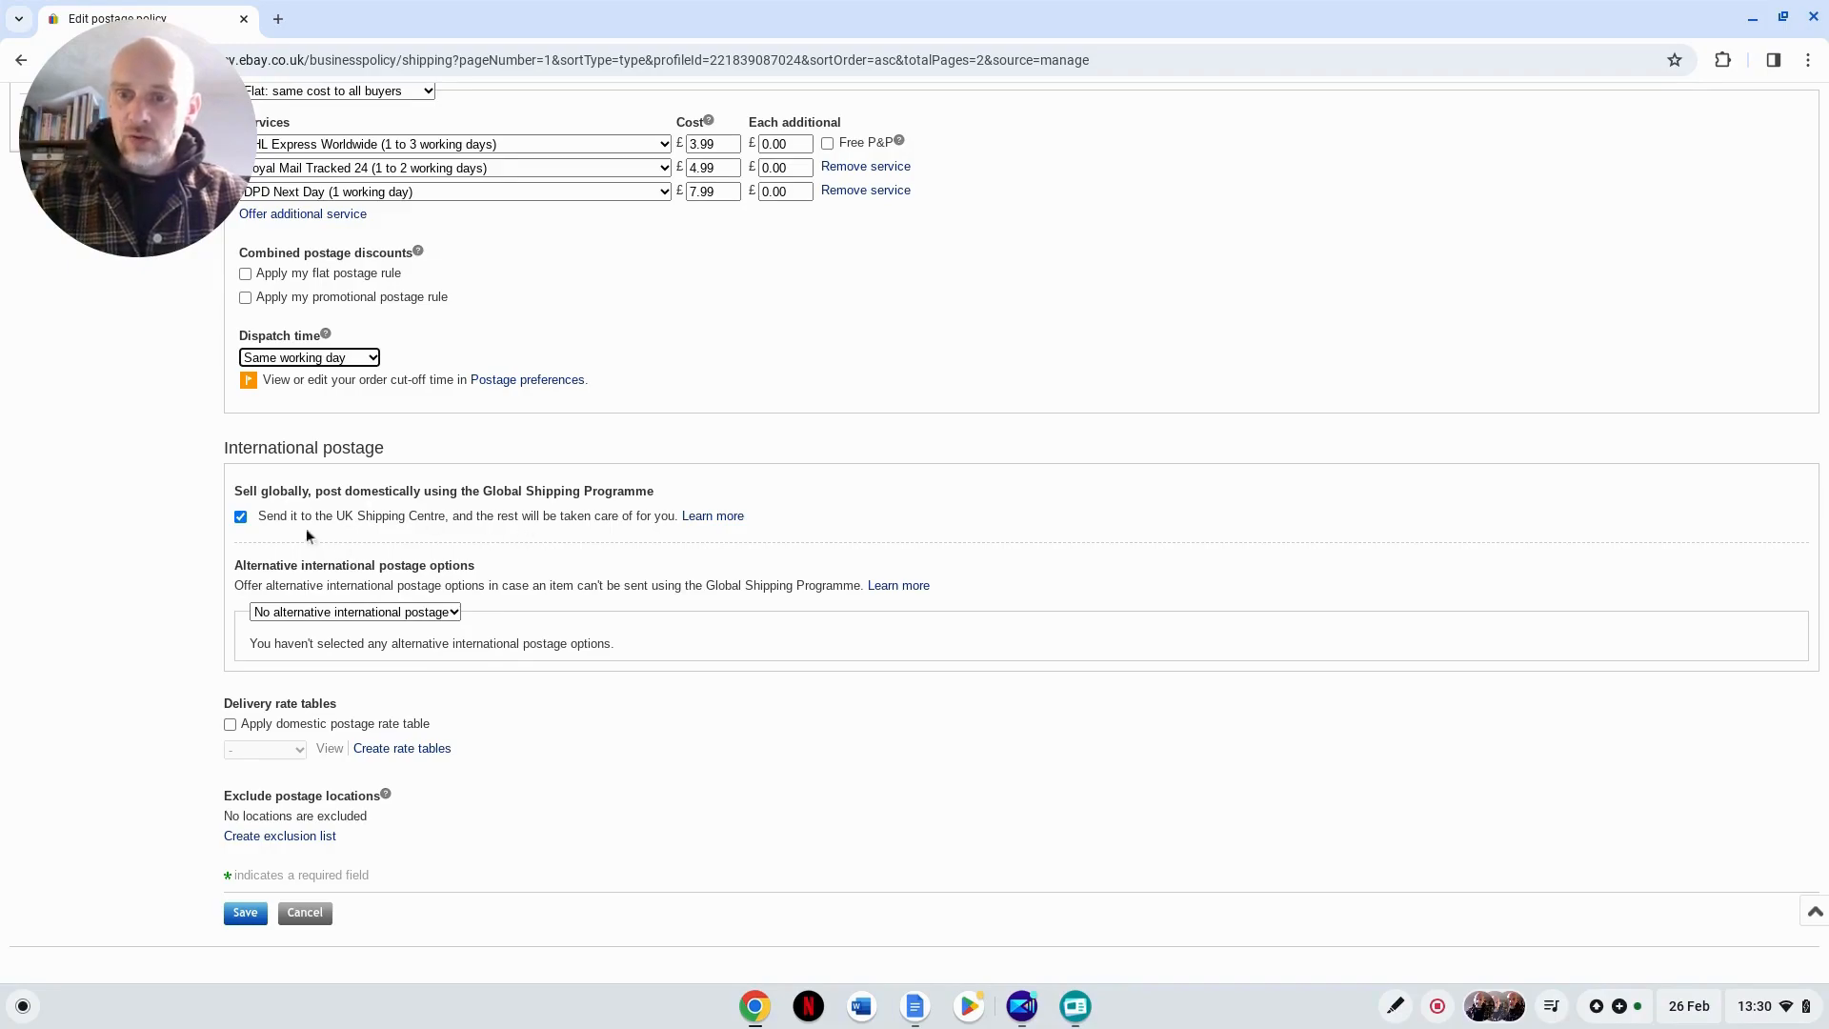
click(241, 518)
click(241, 516)
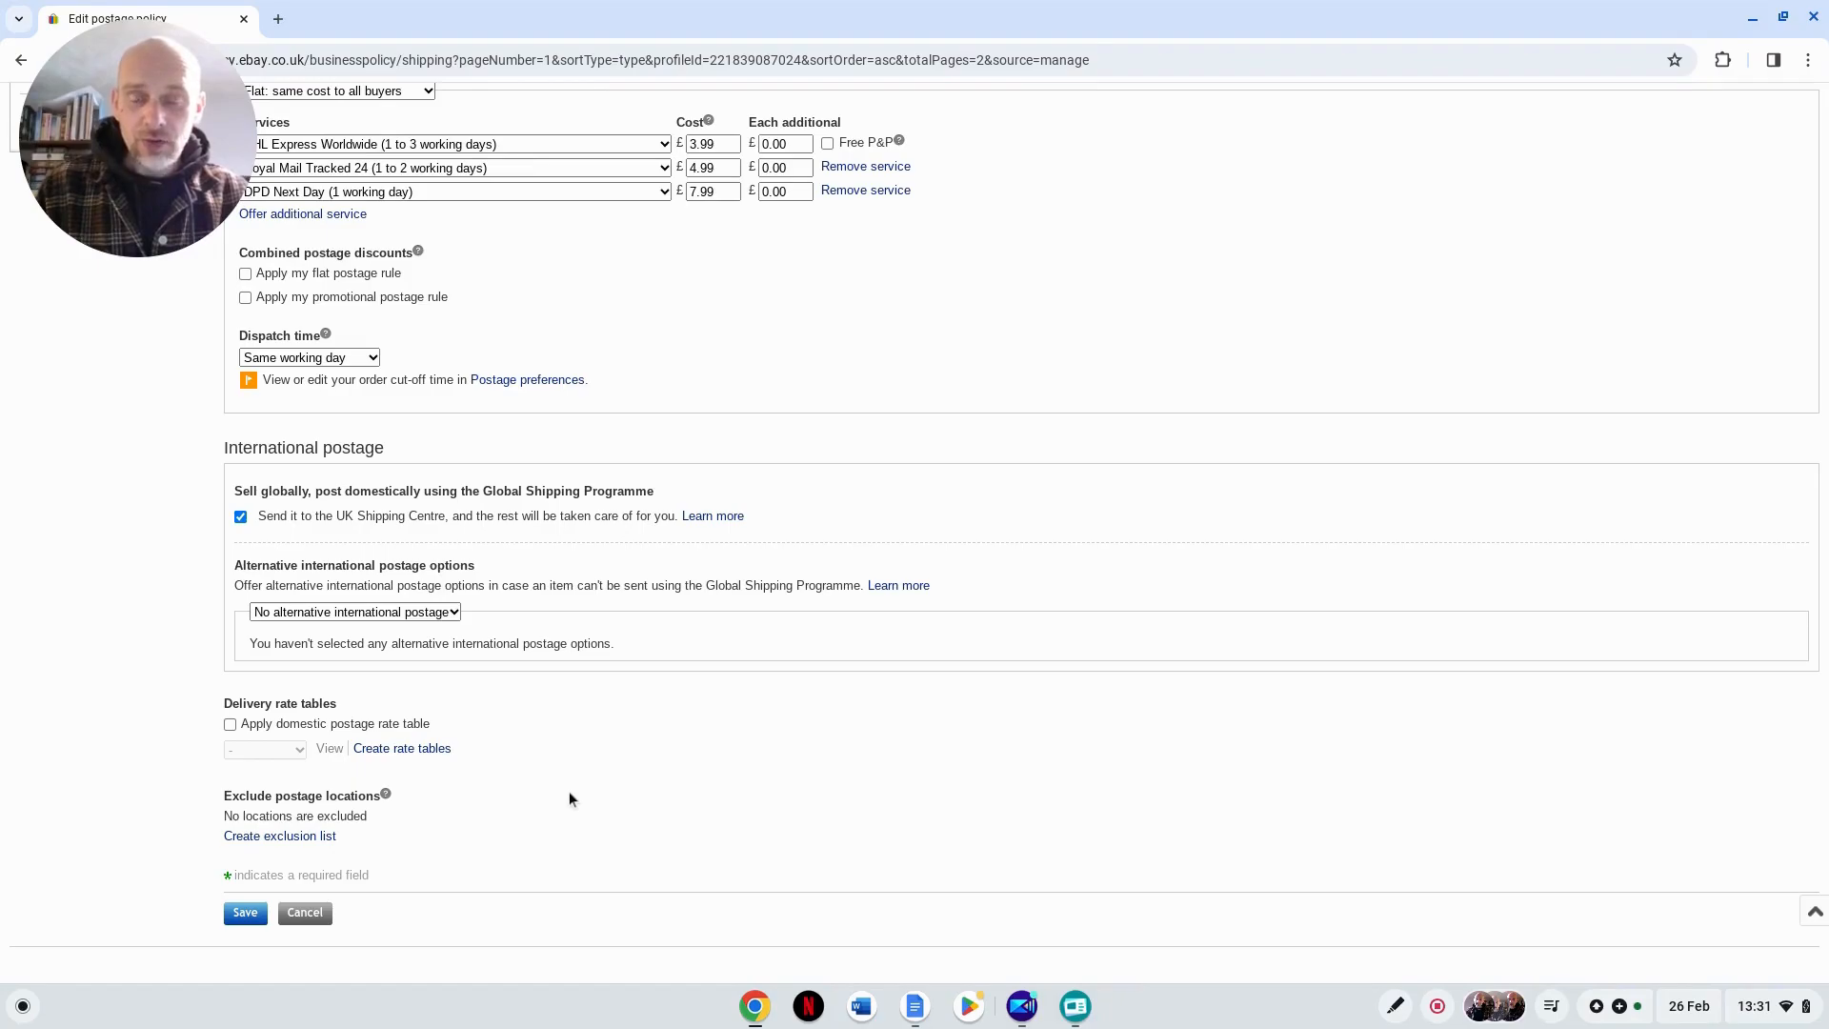
Step: Open the postage preferences for editing the order cut-off times for same day dispatch
scroll(530, 783, up, 1)
scroll(529, 783, down, 1)
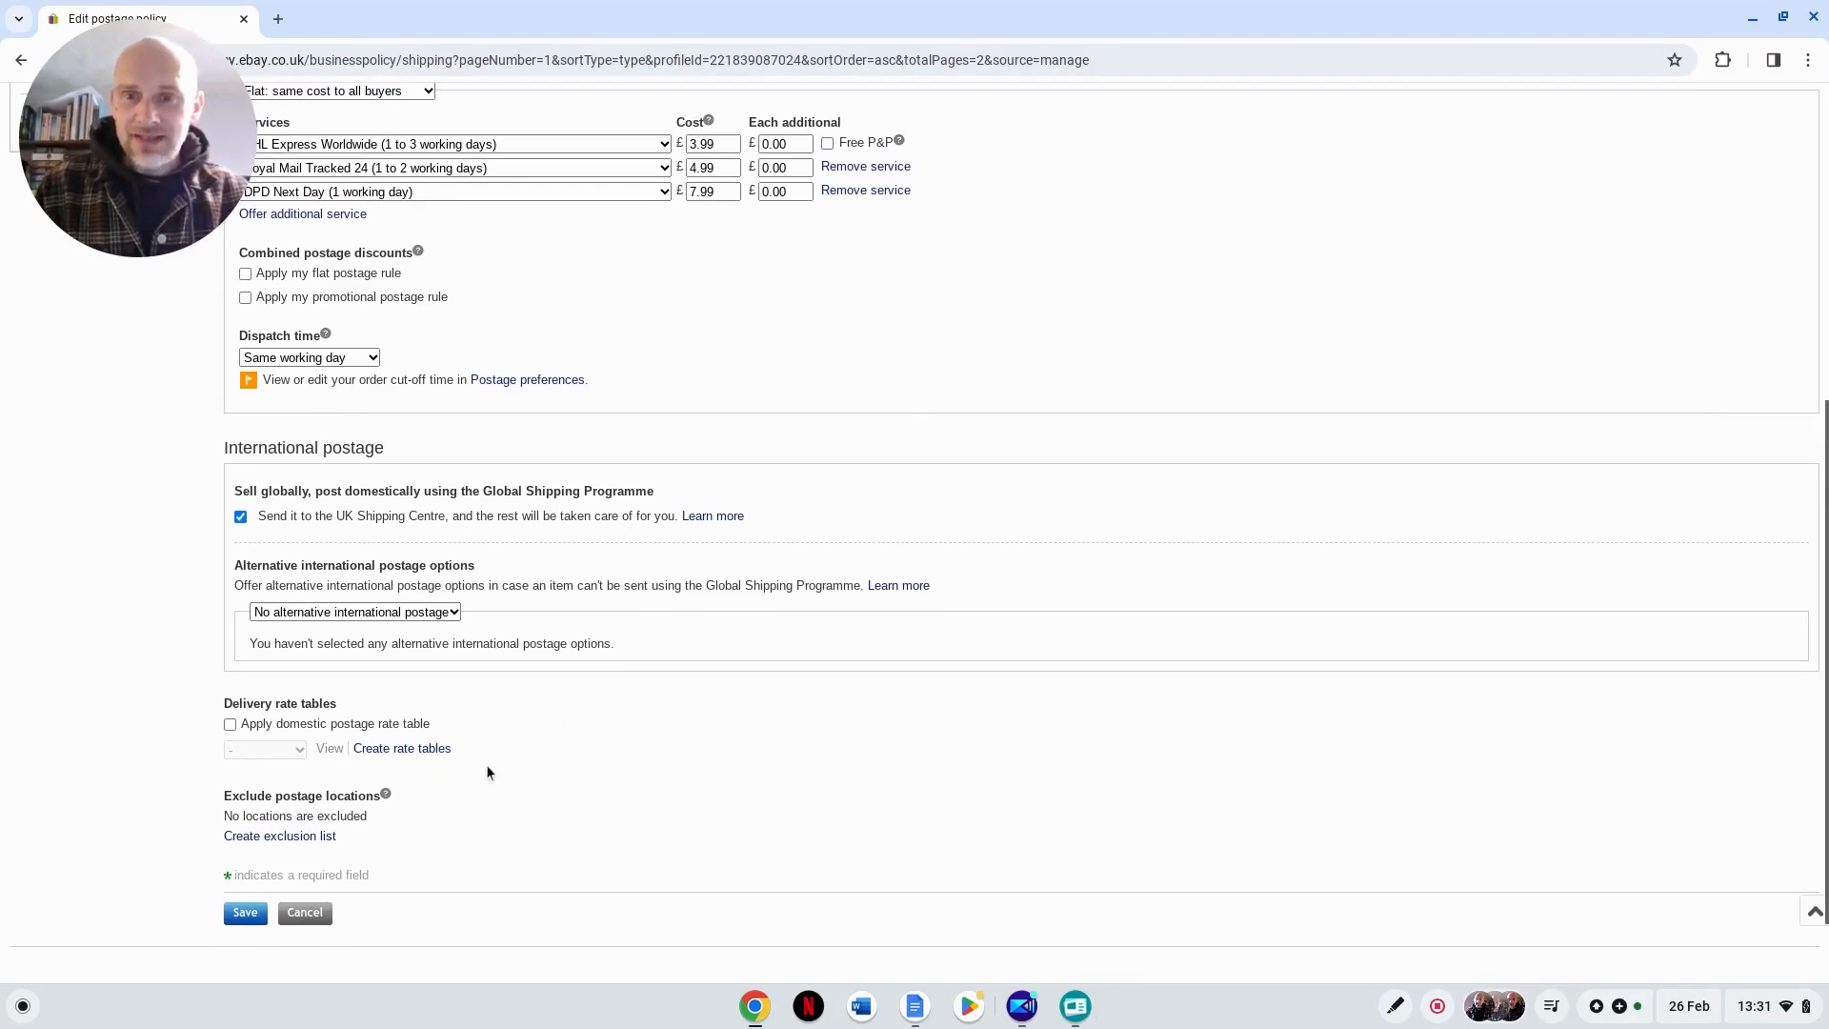
scroll(487, 771, up, 4)
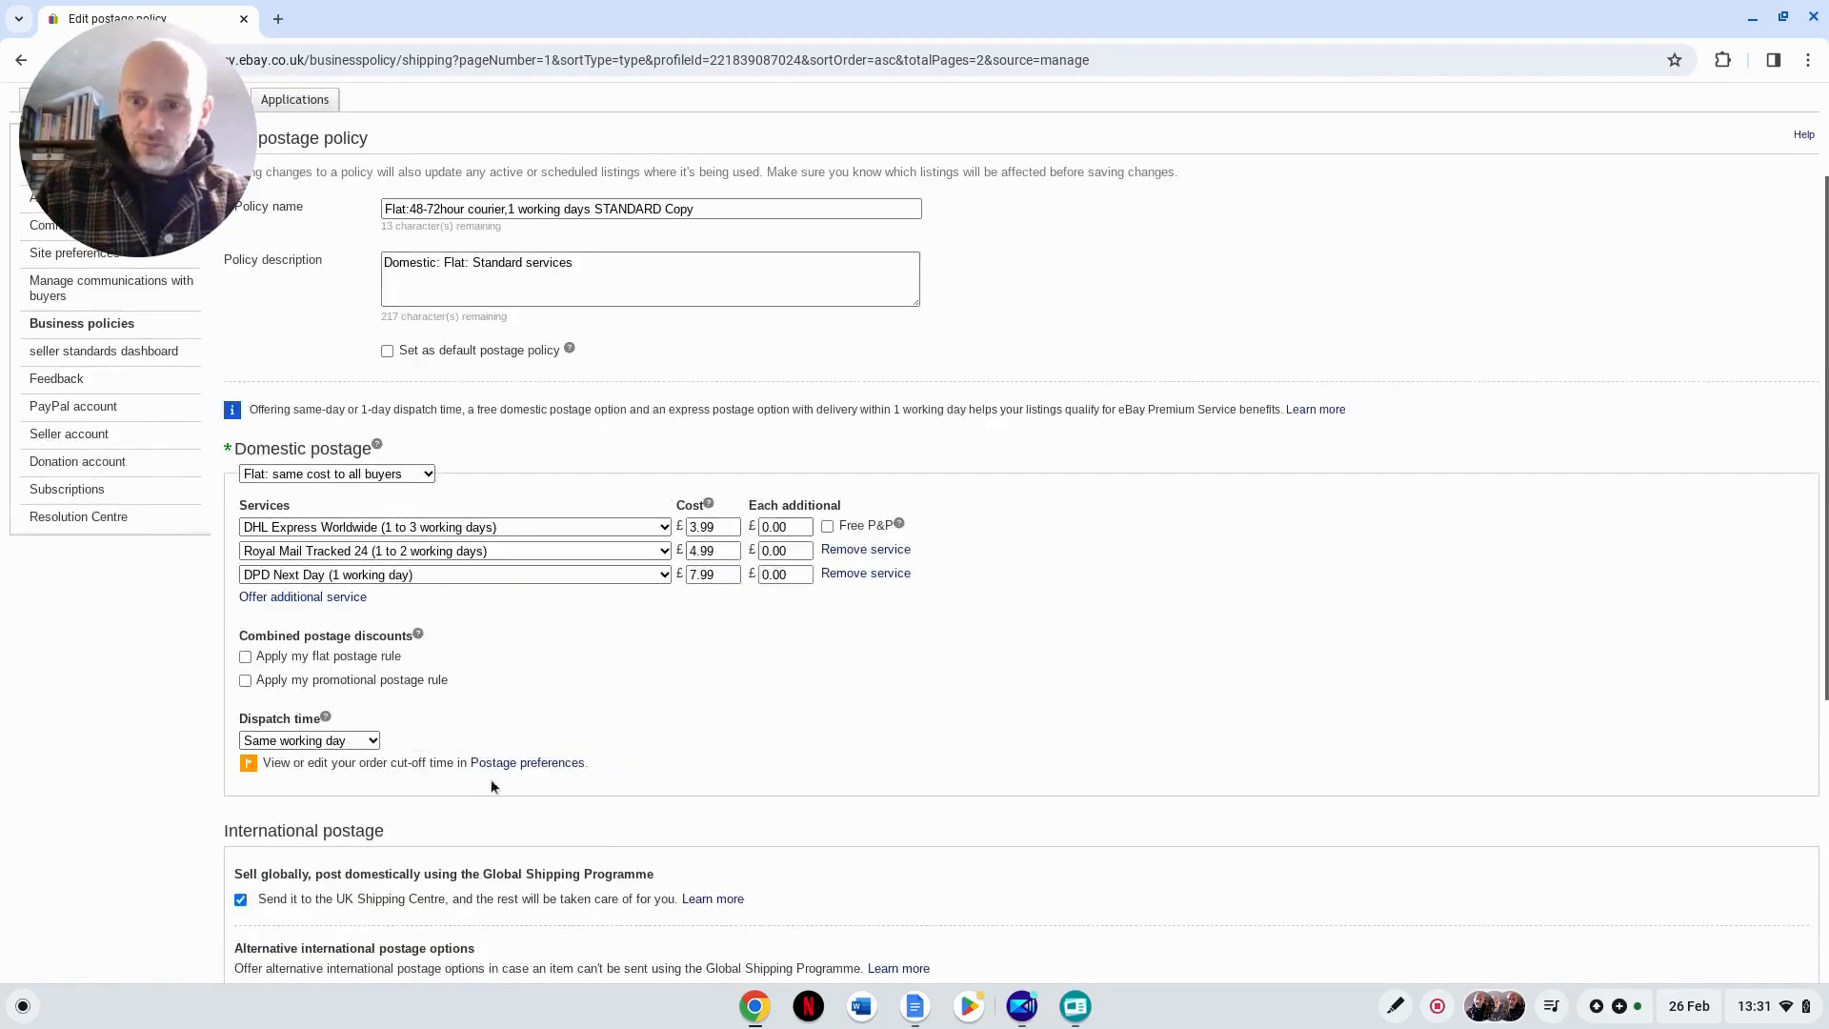
scroll(630, 759, down, 1)
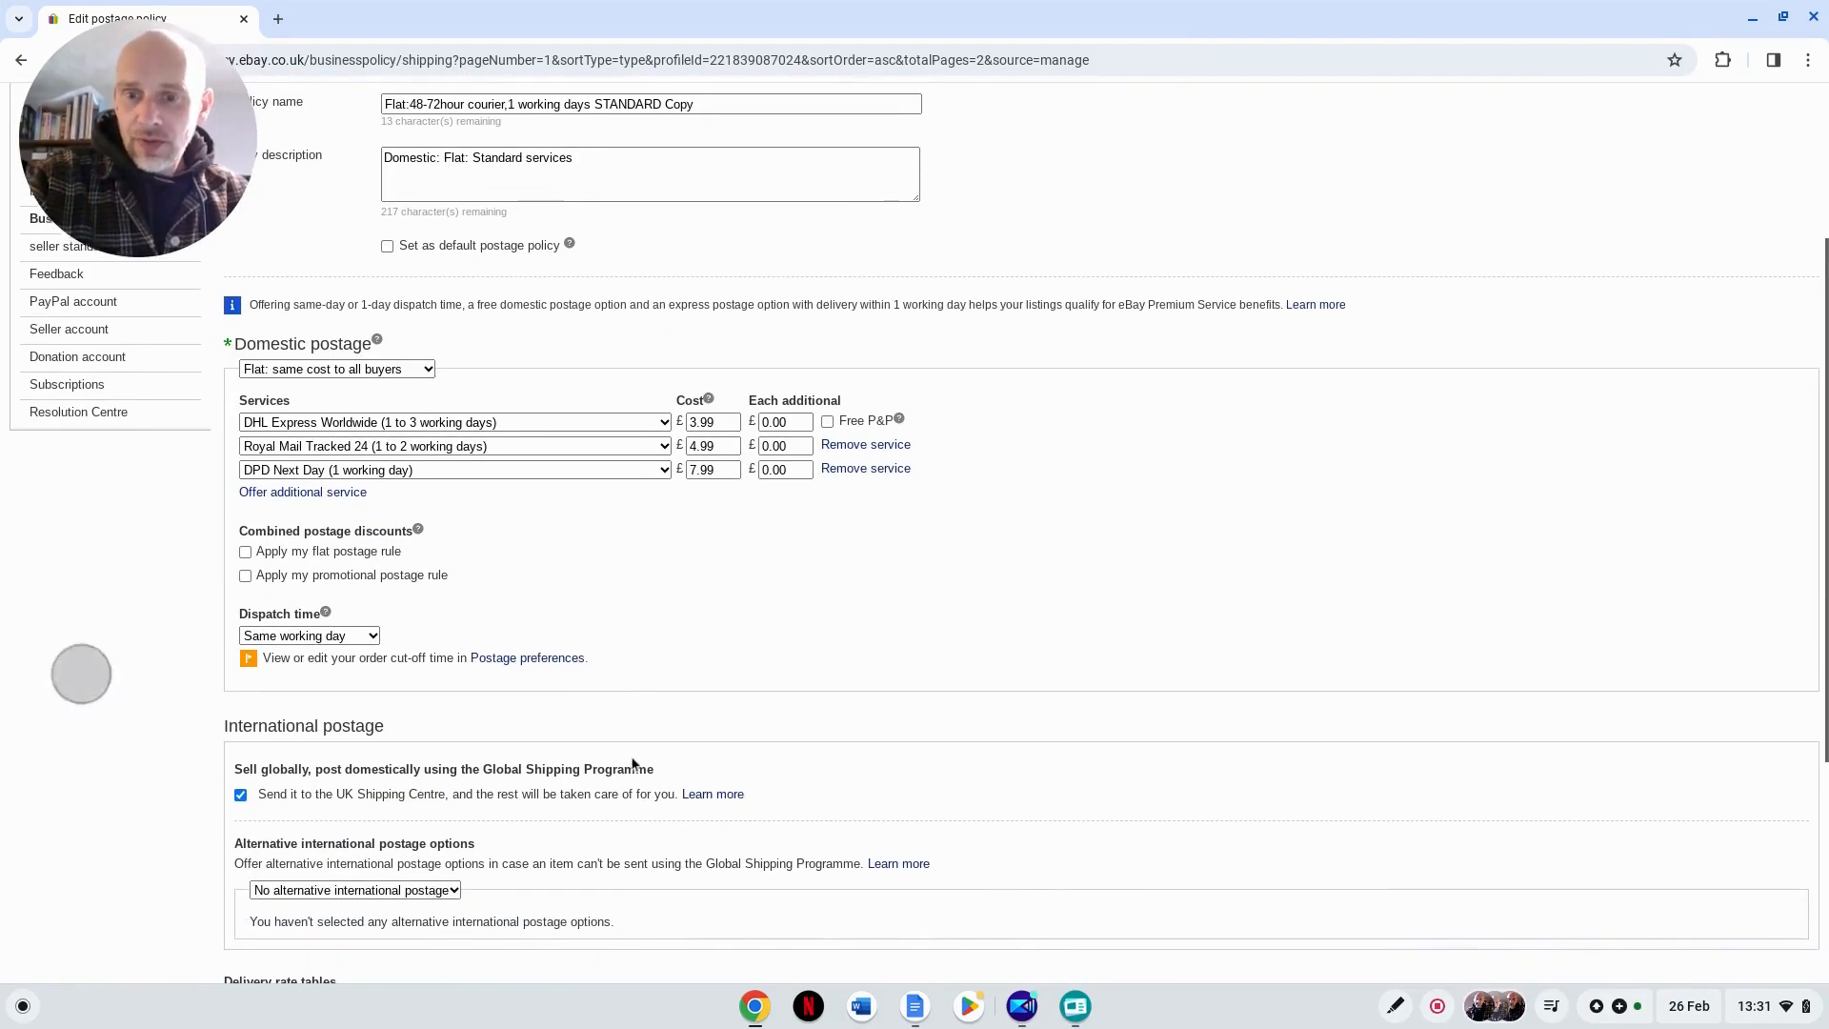
click(549, 662)
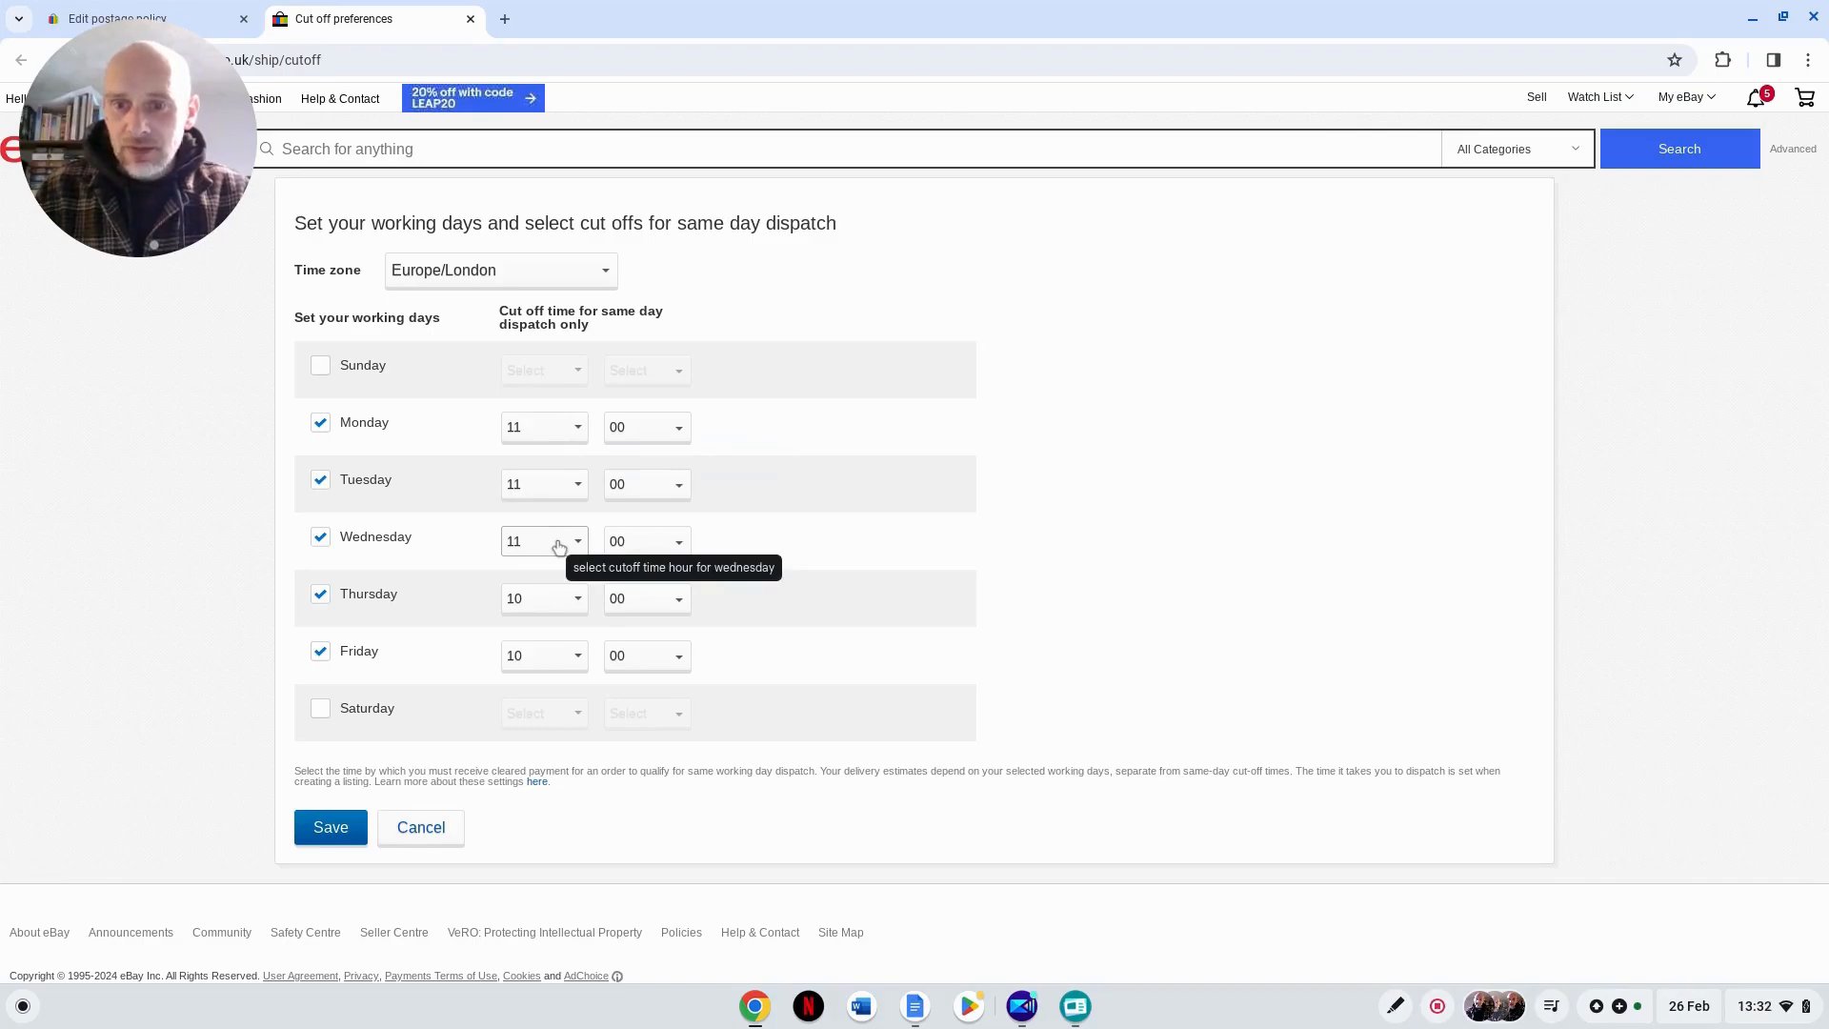
Step: Set the same day dispatch cut-off hour to 11 for both Thursday and Friday
click(578, 602)
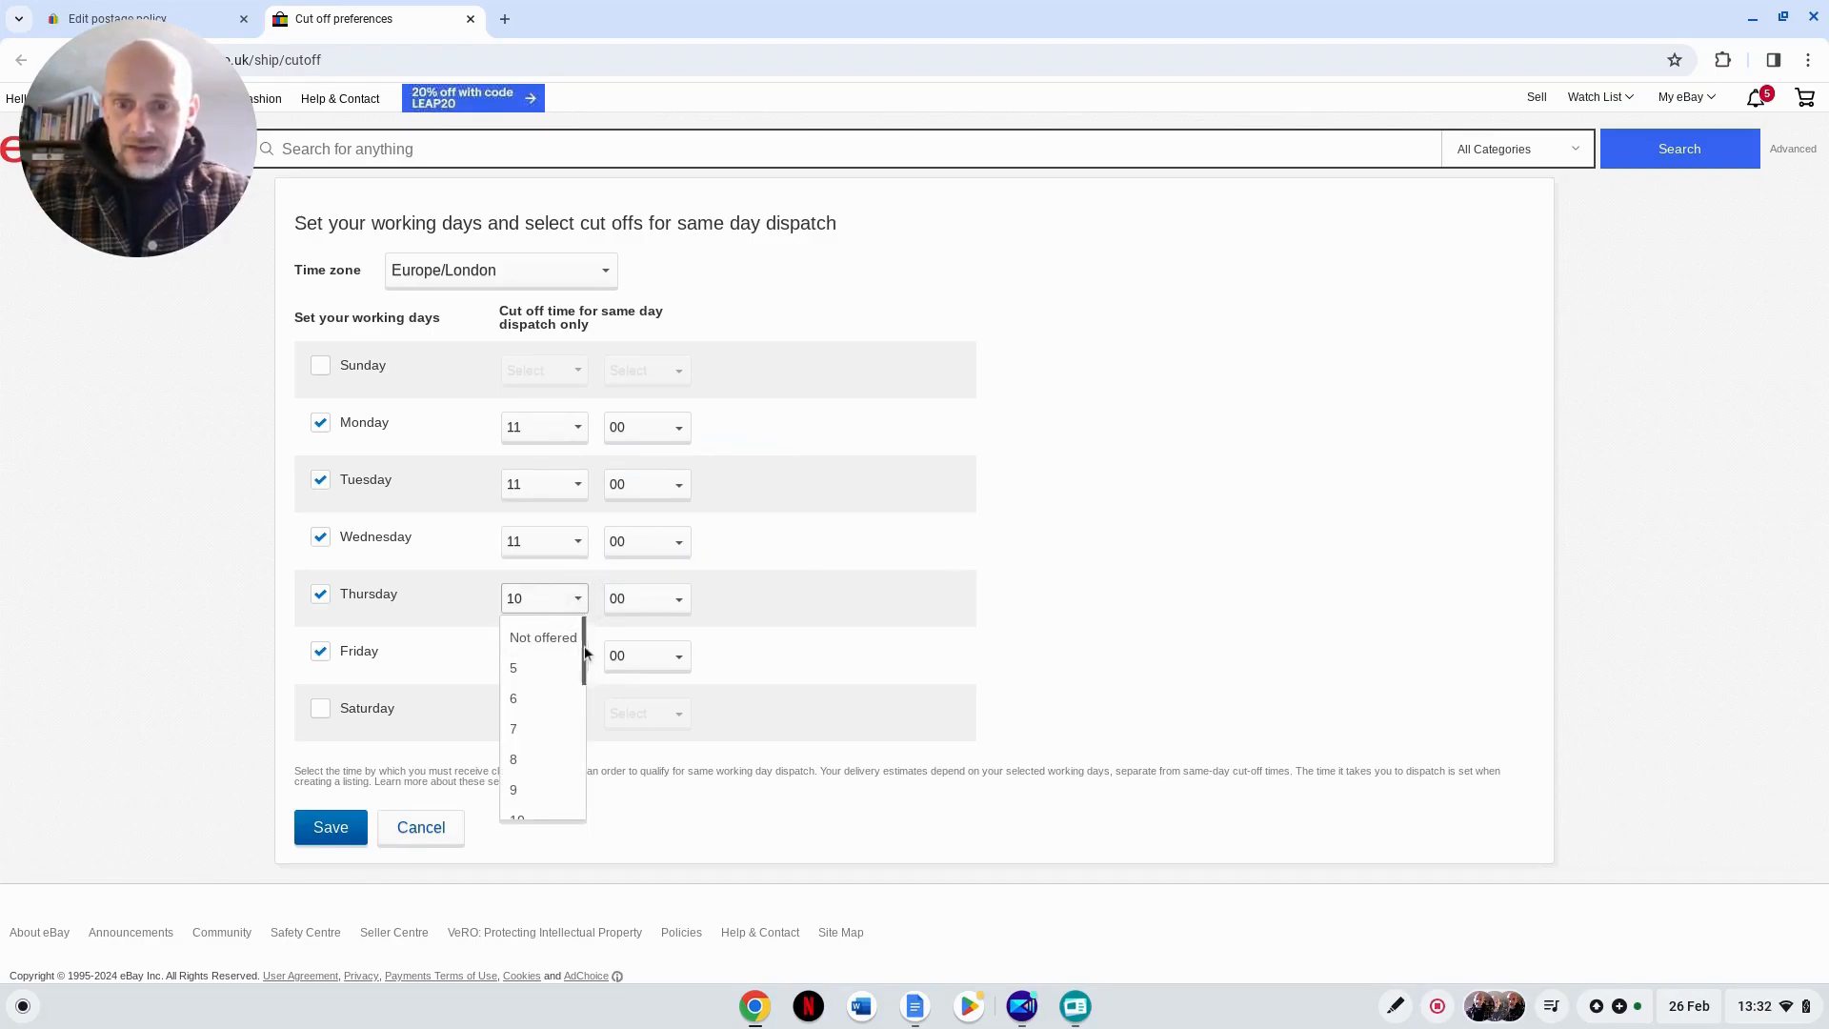
scroll(584, 652, down, 2)
click(547, 730)
click(555, 655)
scroll(576, 724, down, 2)
click(564, 781)
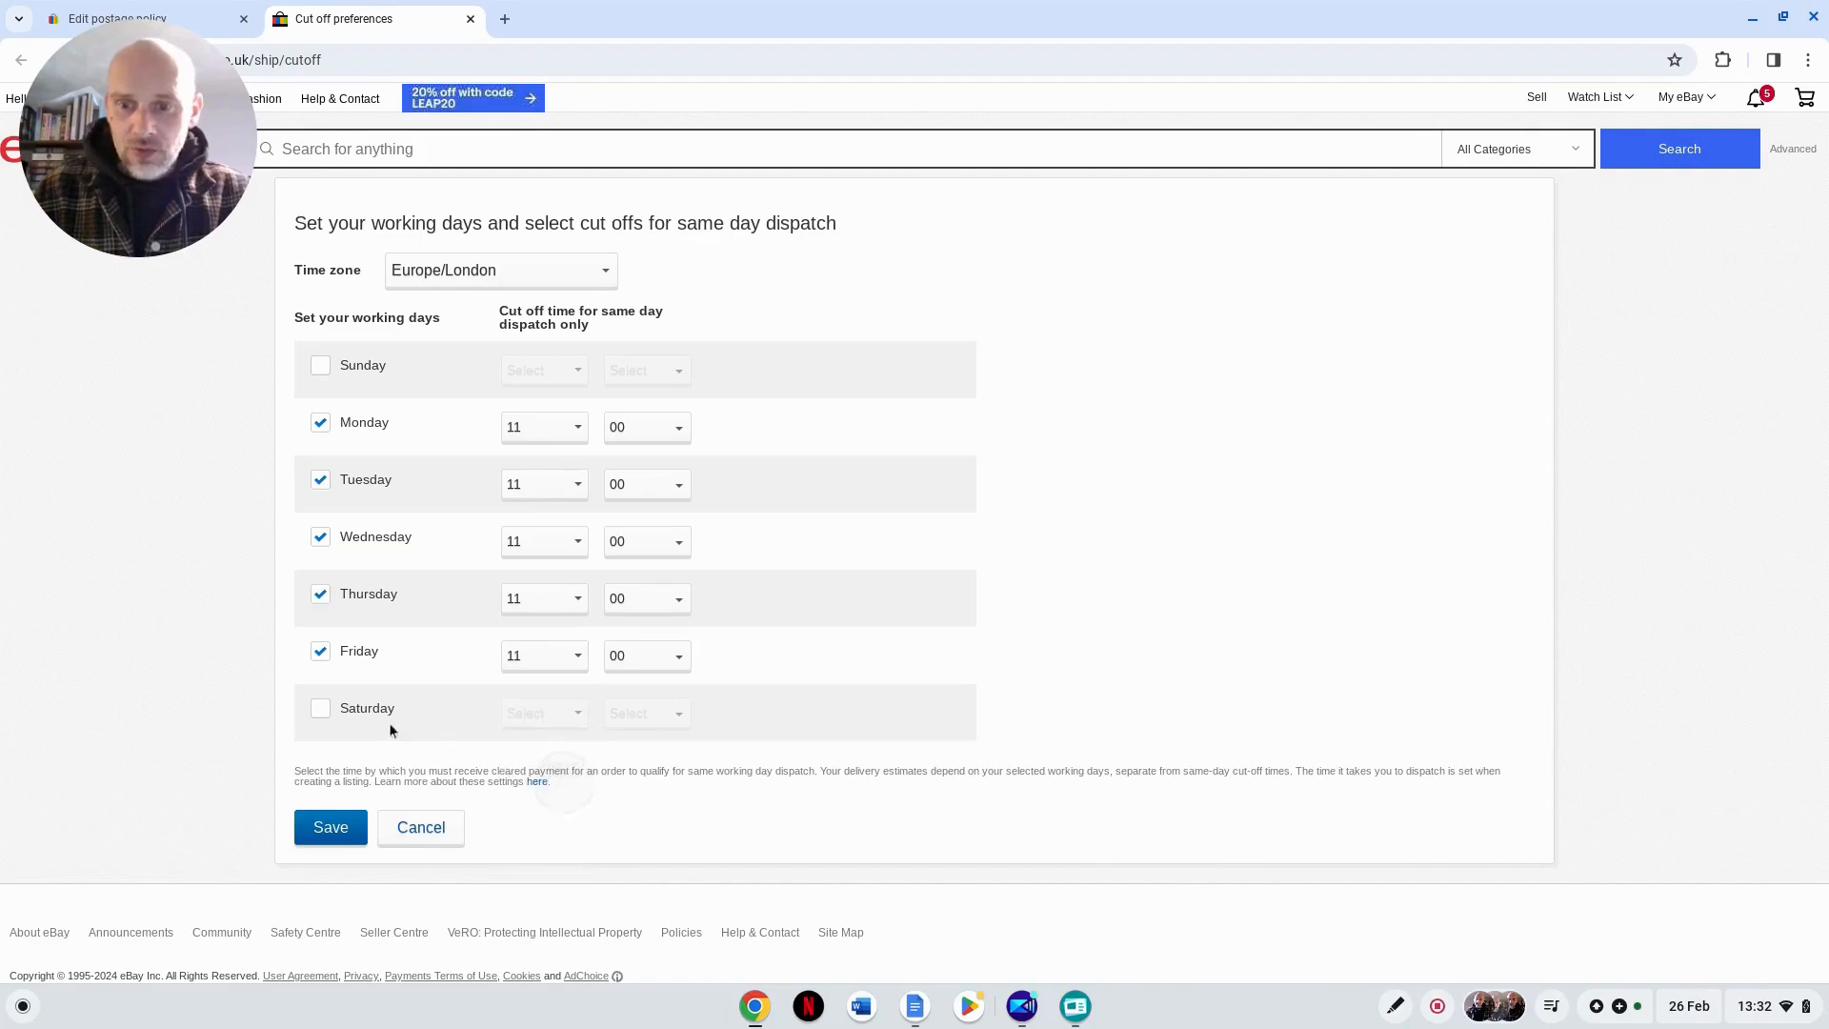
Step: Add Saturday as a working day with a 10:00 cut-off time and save the cut-off preferences
click(320, 709)
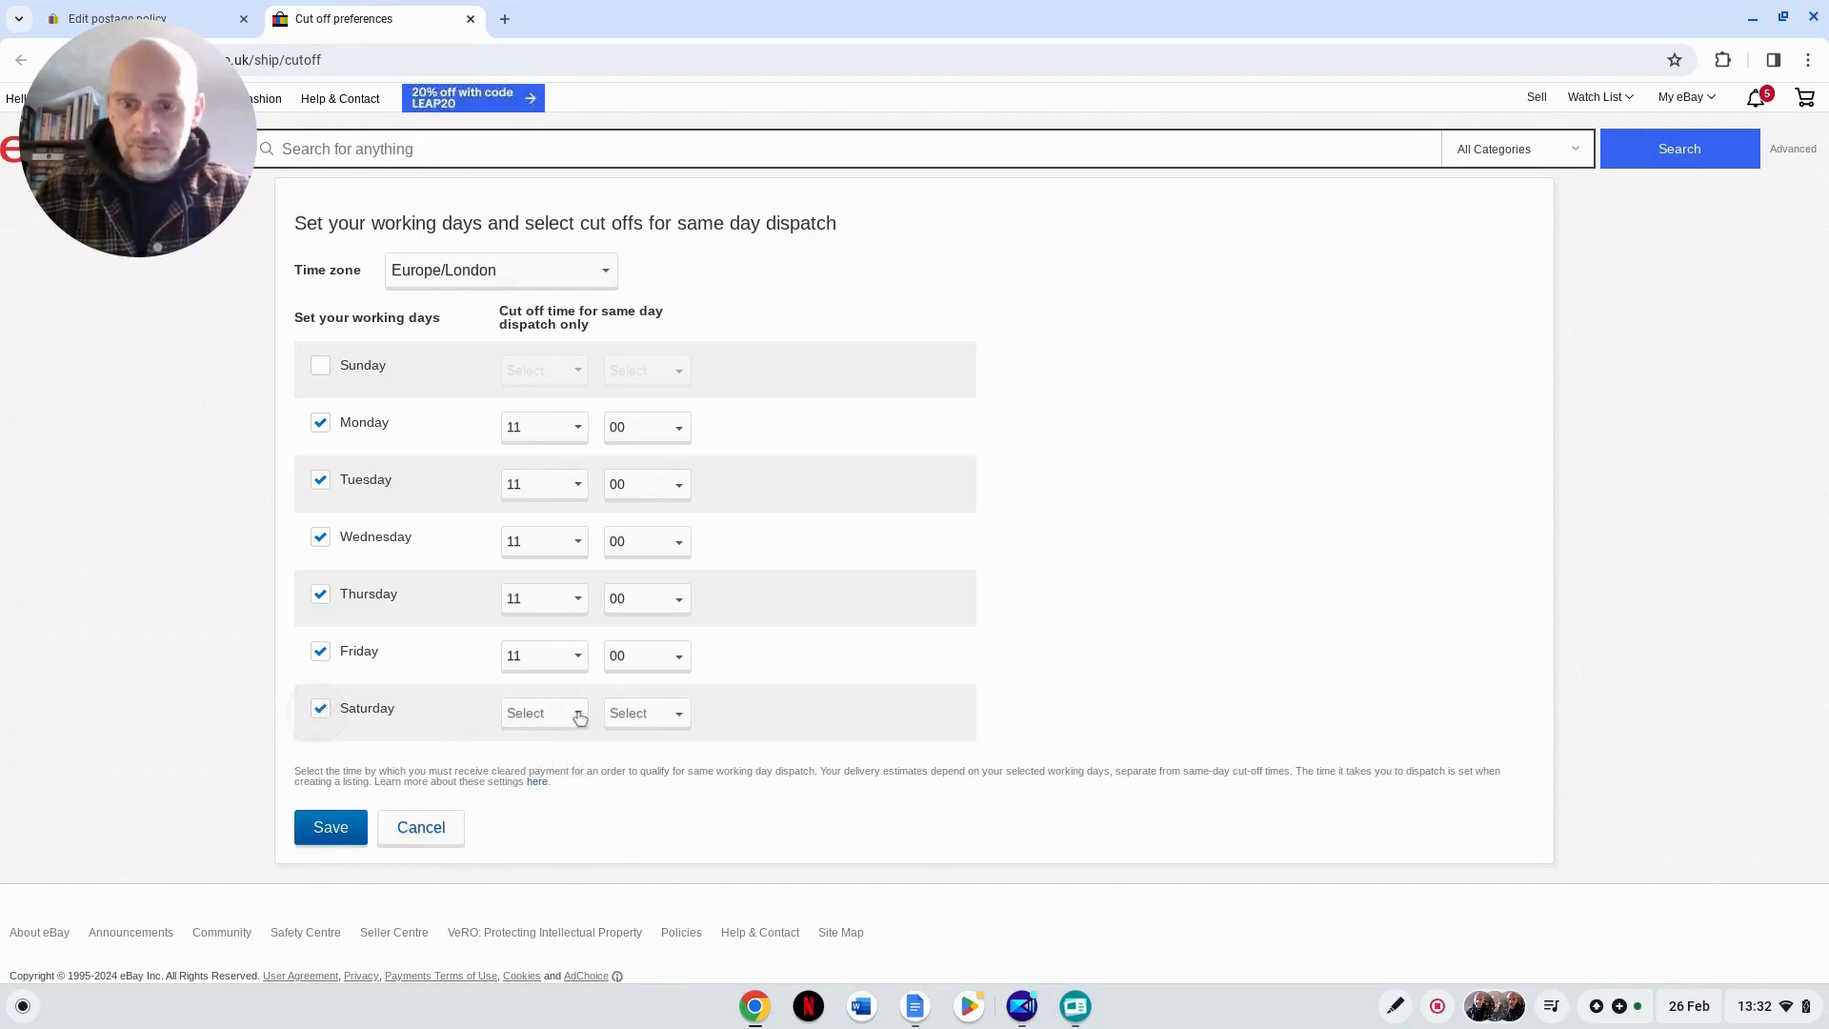
click(577, 715)
scroll(579, 790, down, 2)
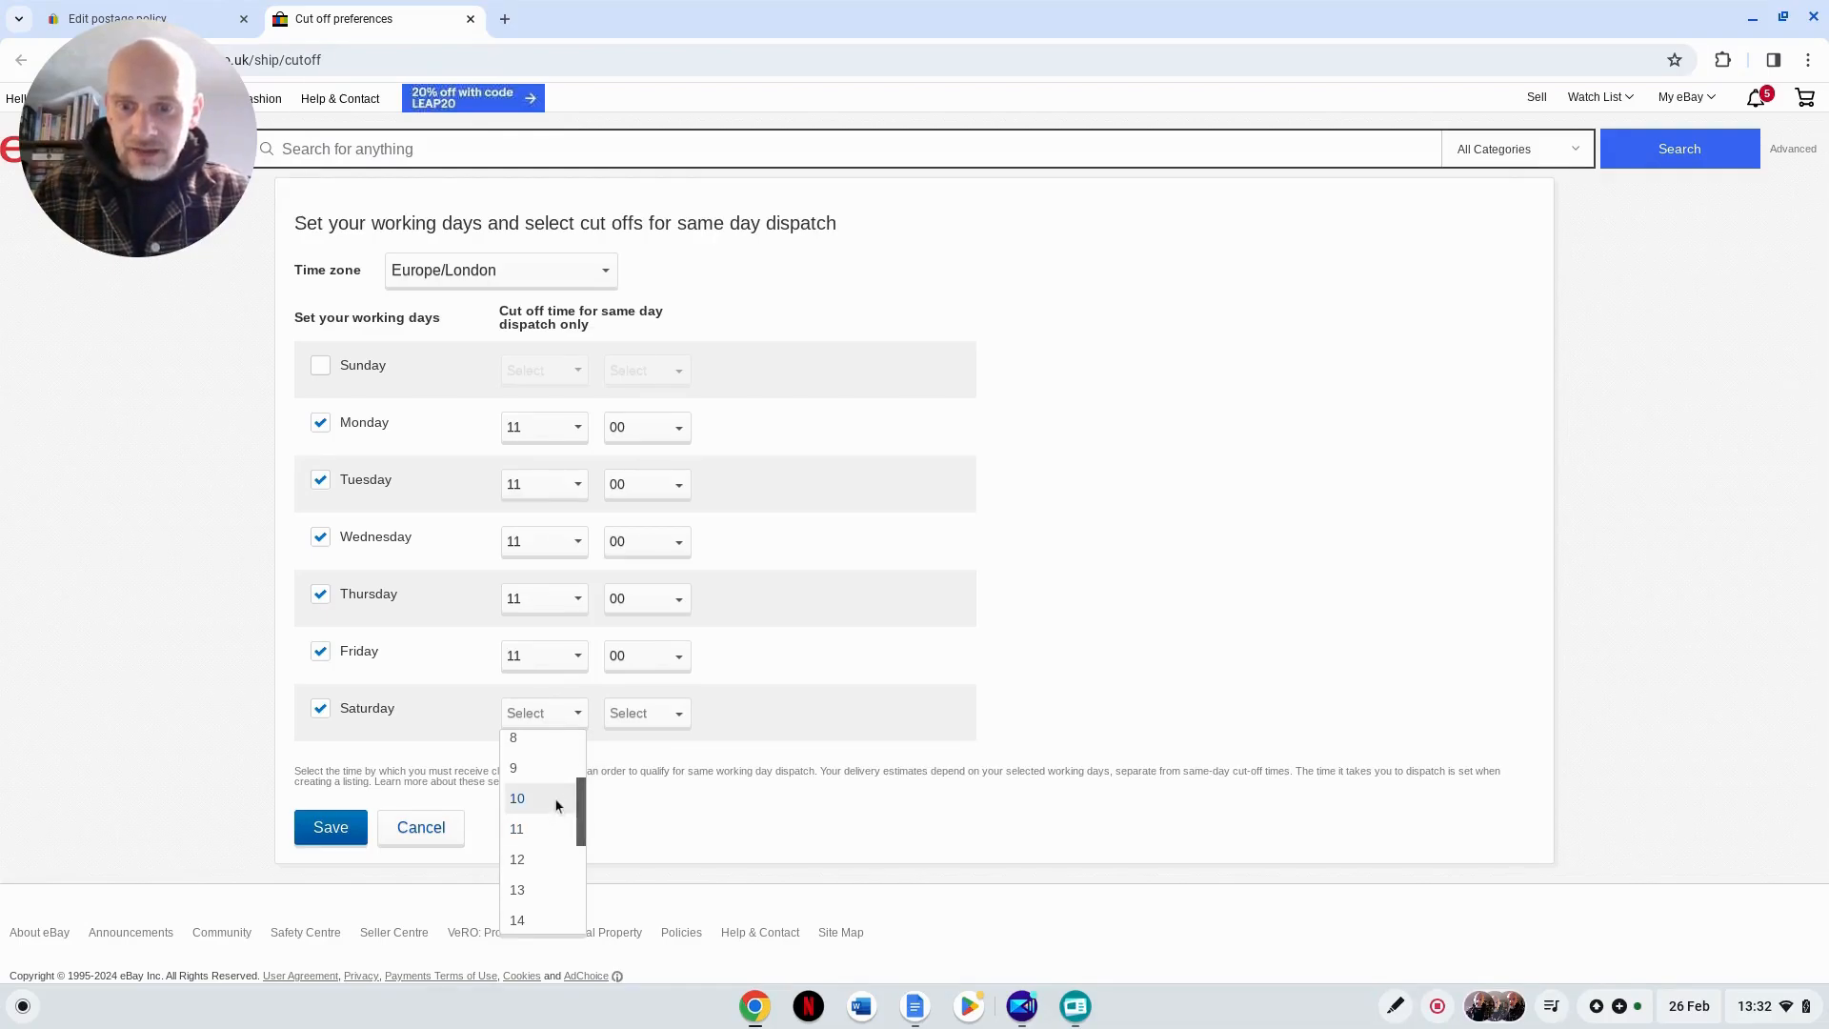
click(554, 799)
click(673, 717)
click(672, 758)
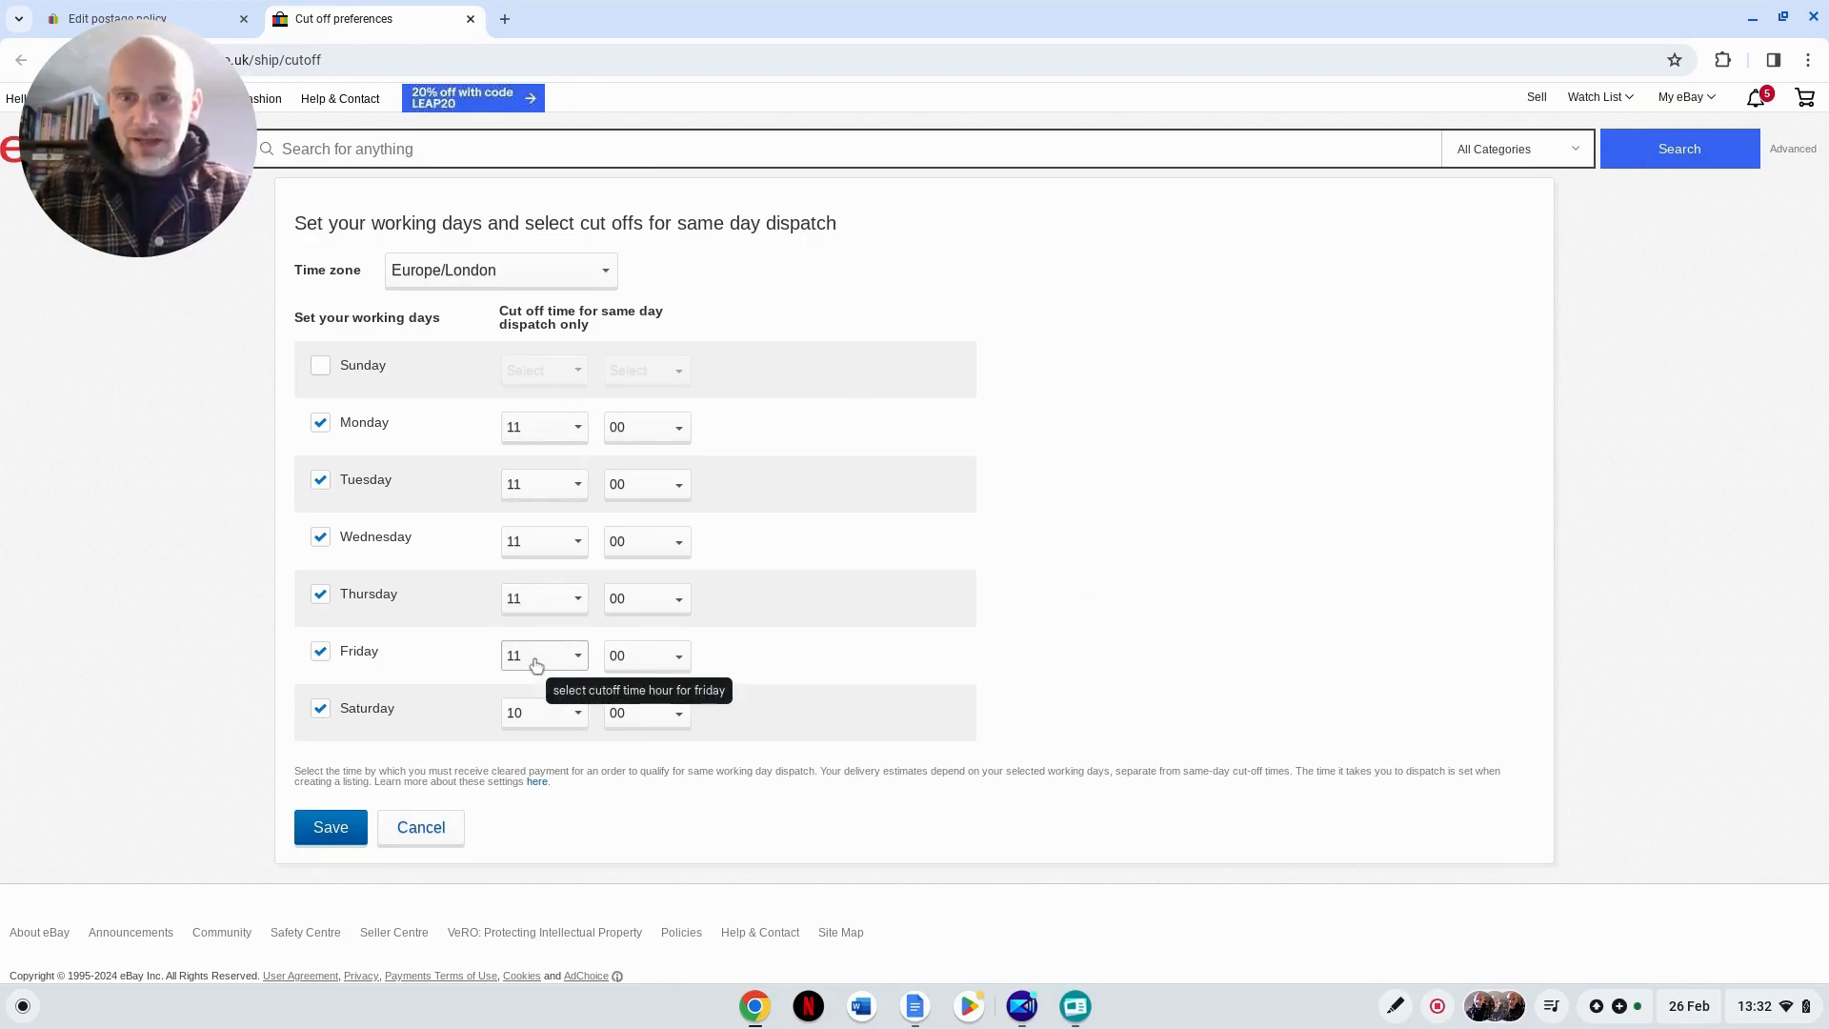
click(335, 837)
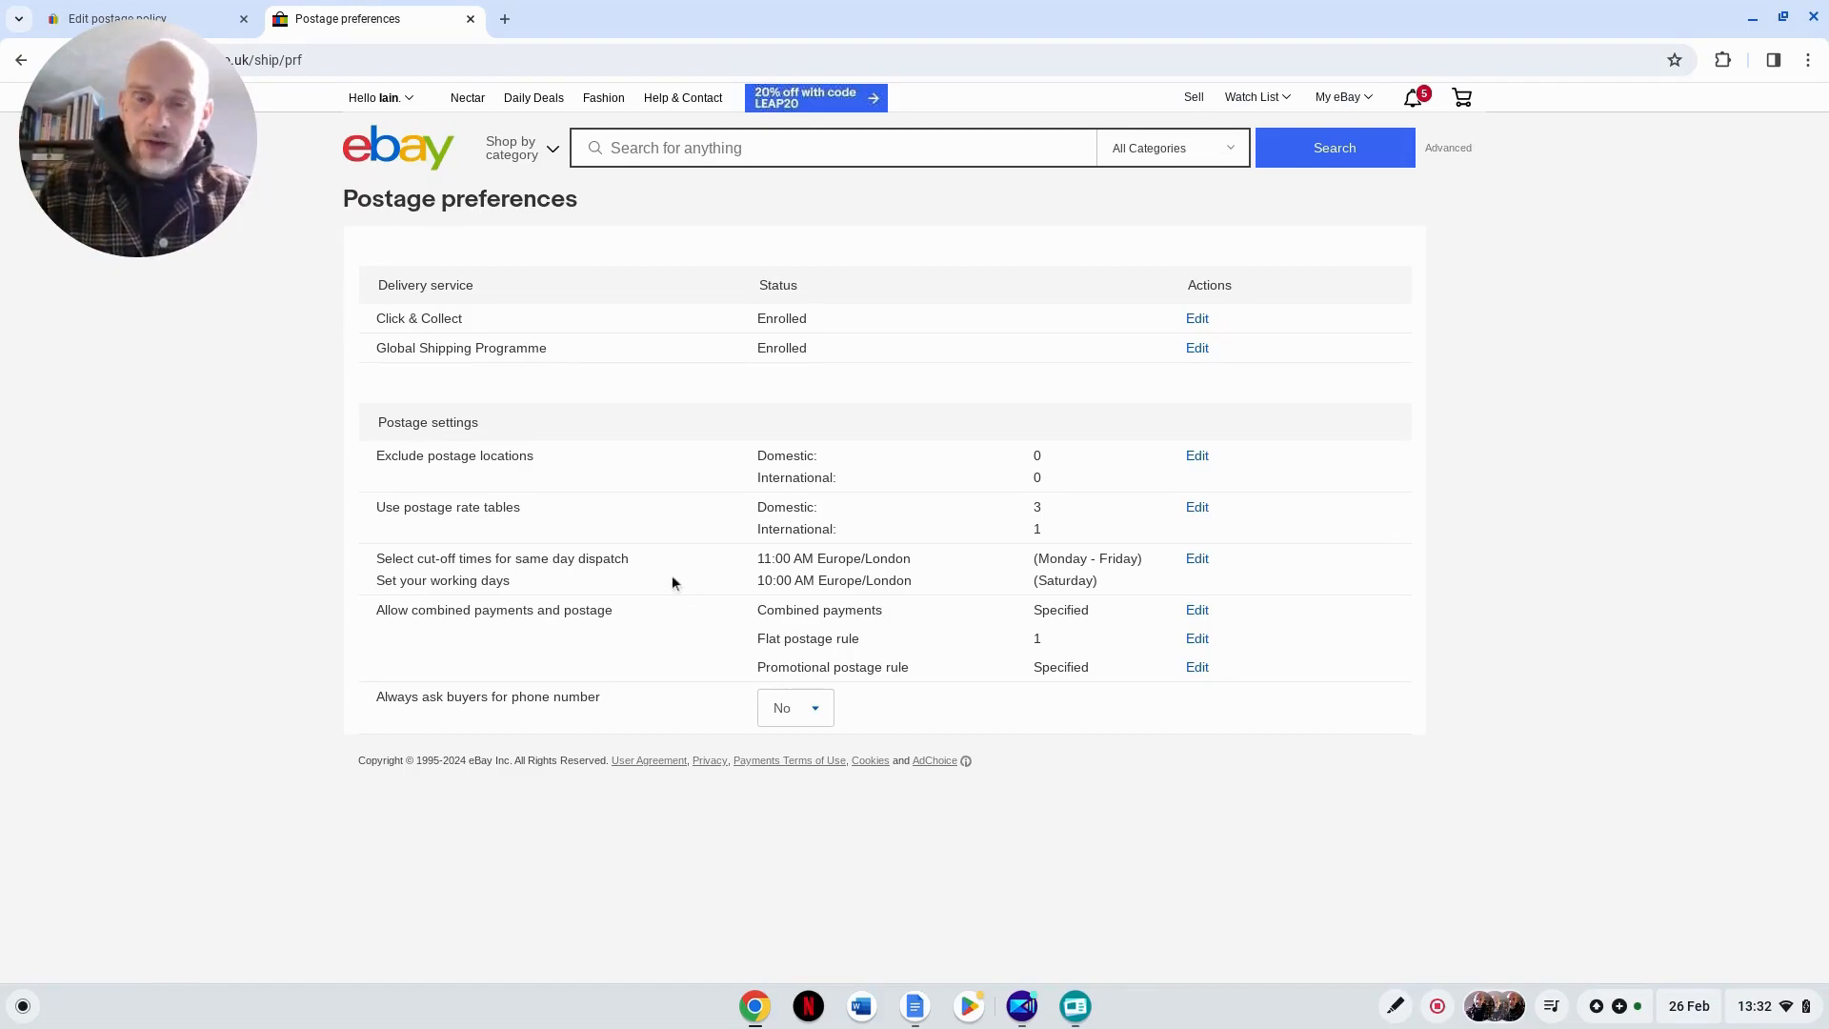
Step: Review the combined payments setting and its additional details, and close it without saving
click(1197, 611)
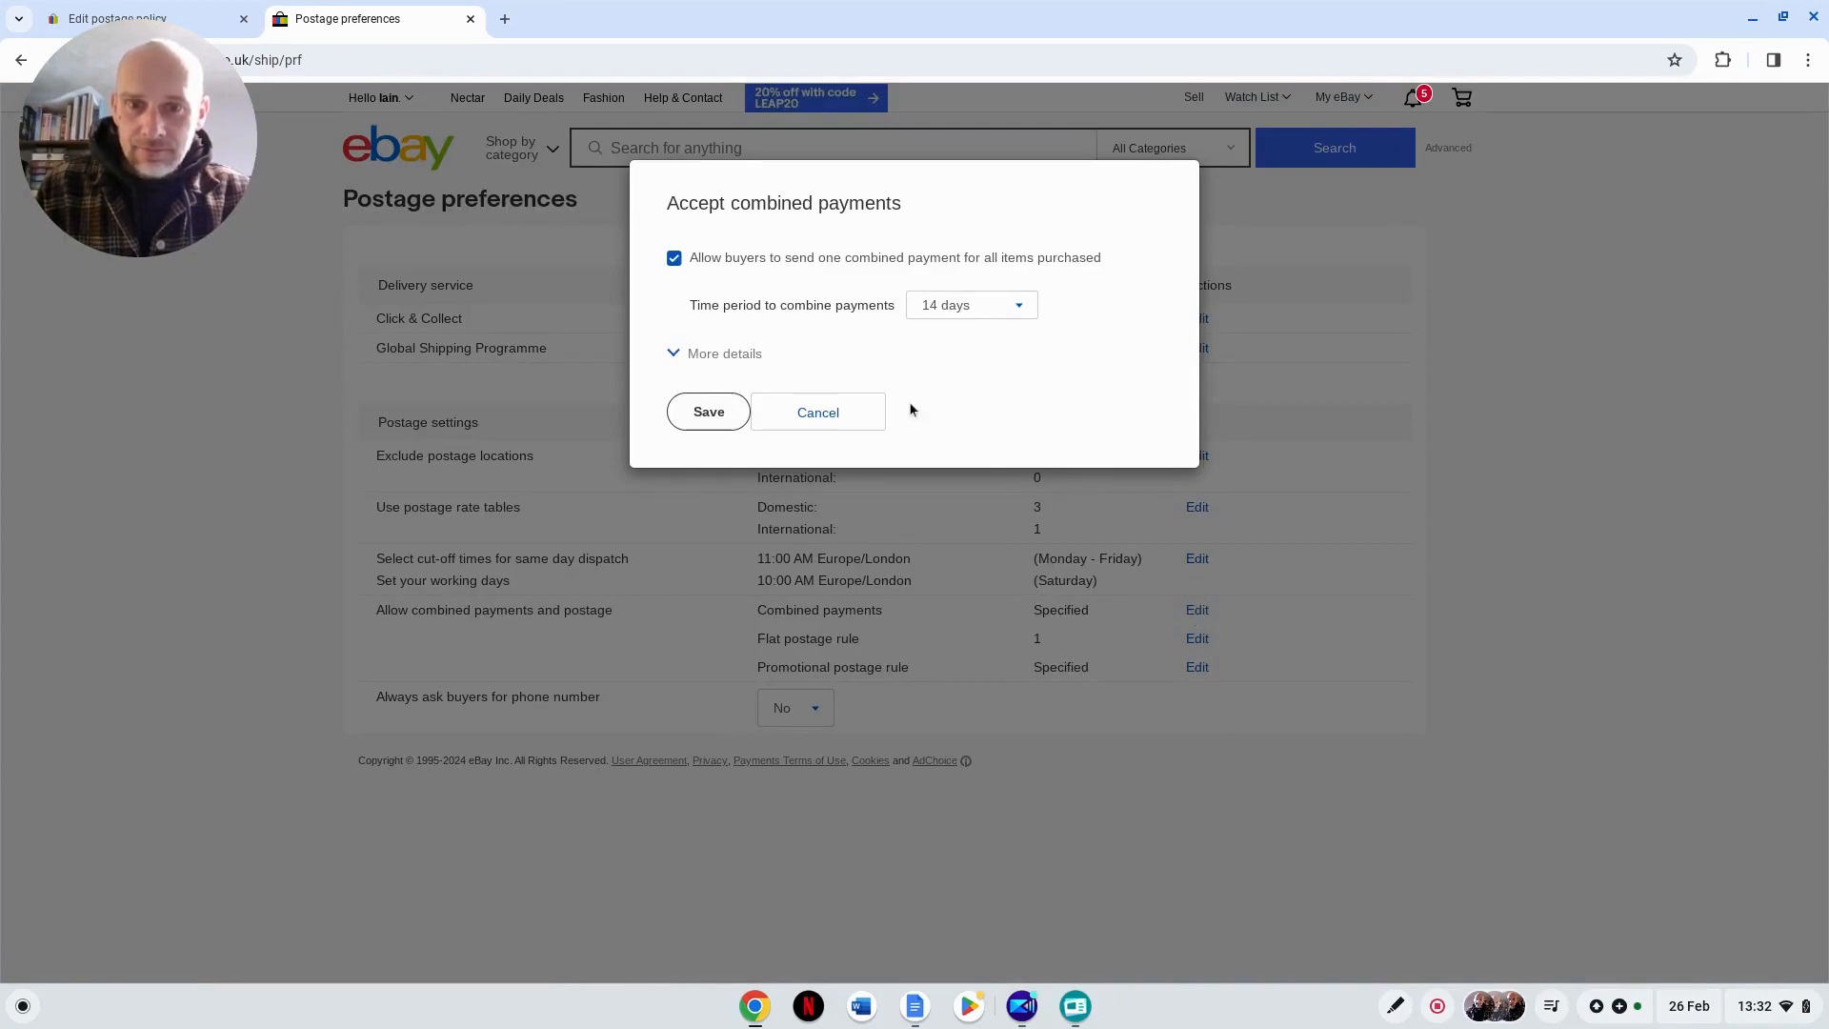
click(675, 263)
click(676, 263)
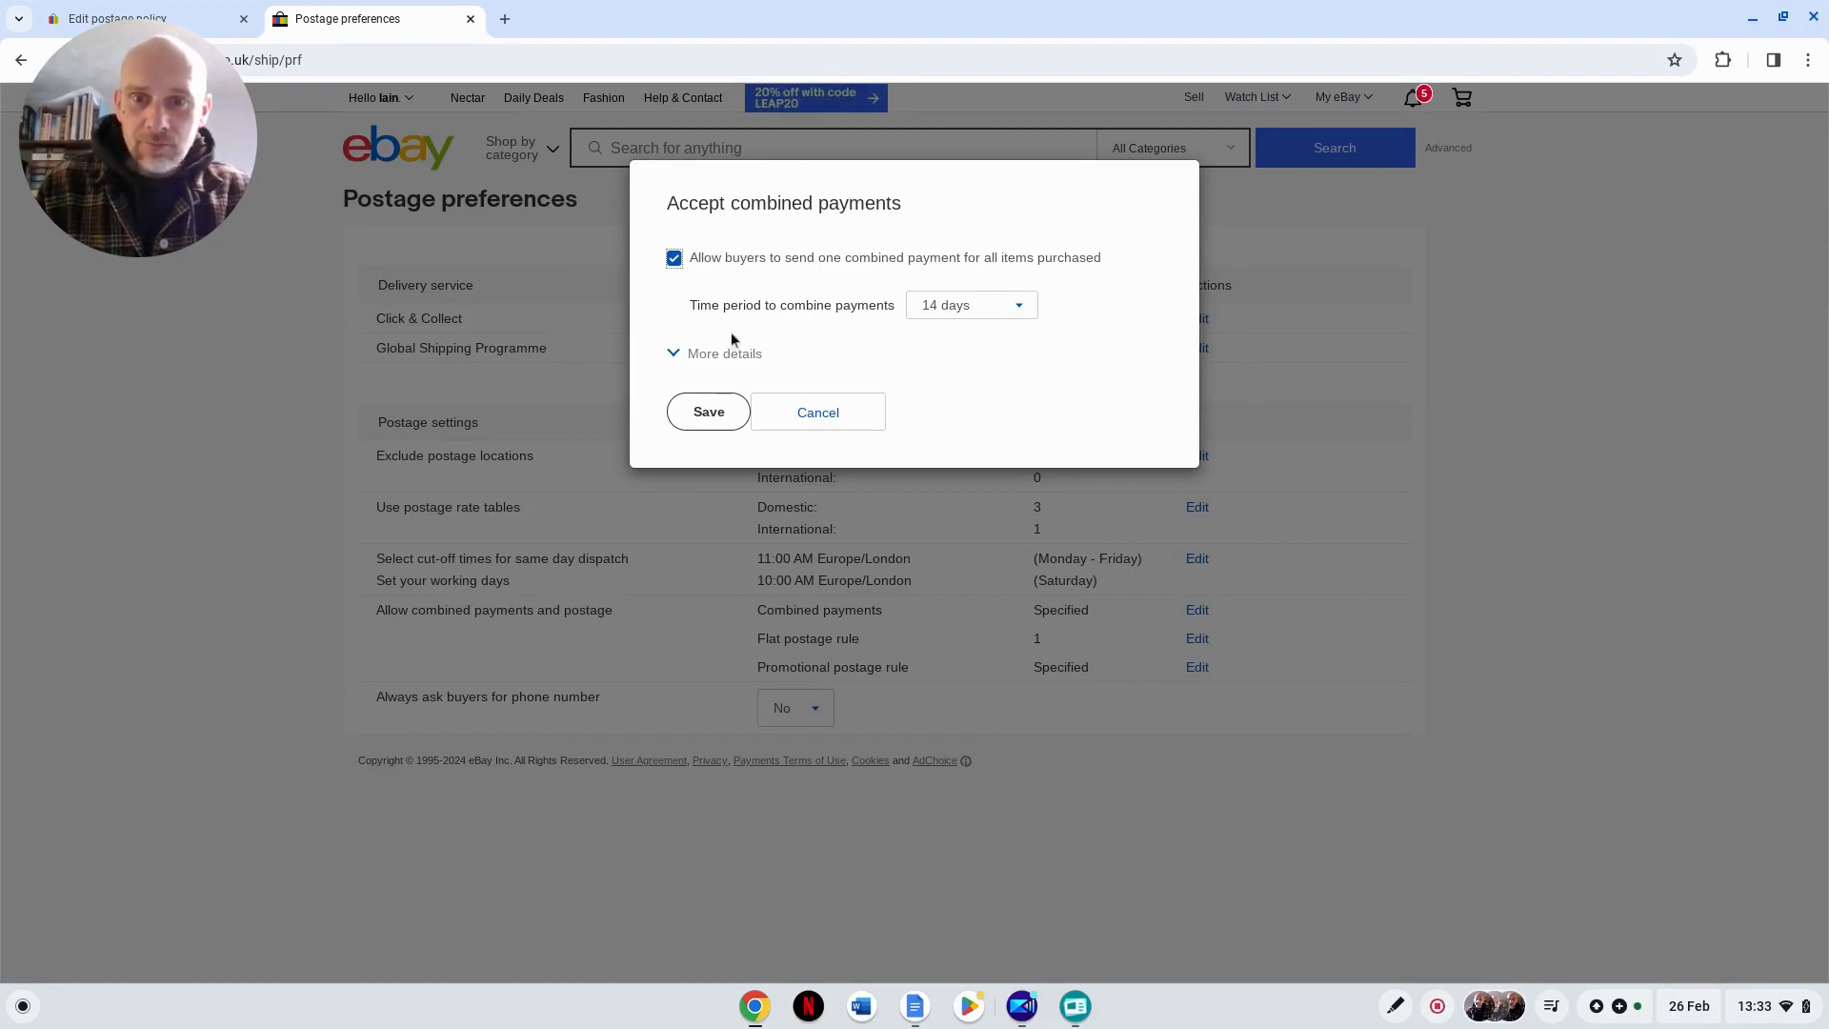
click(673, 357)
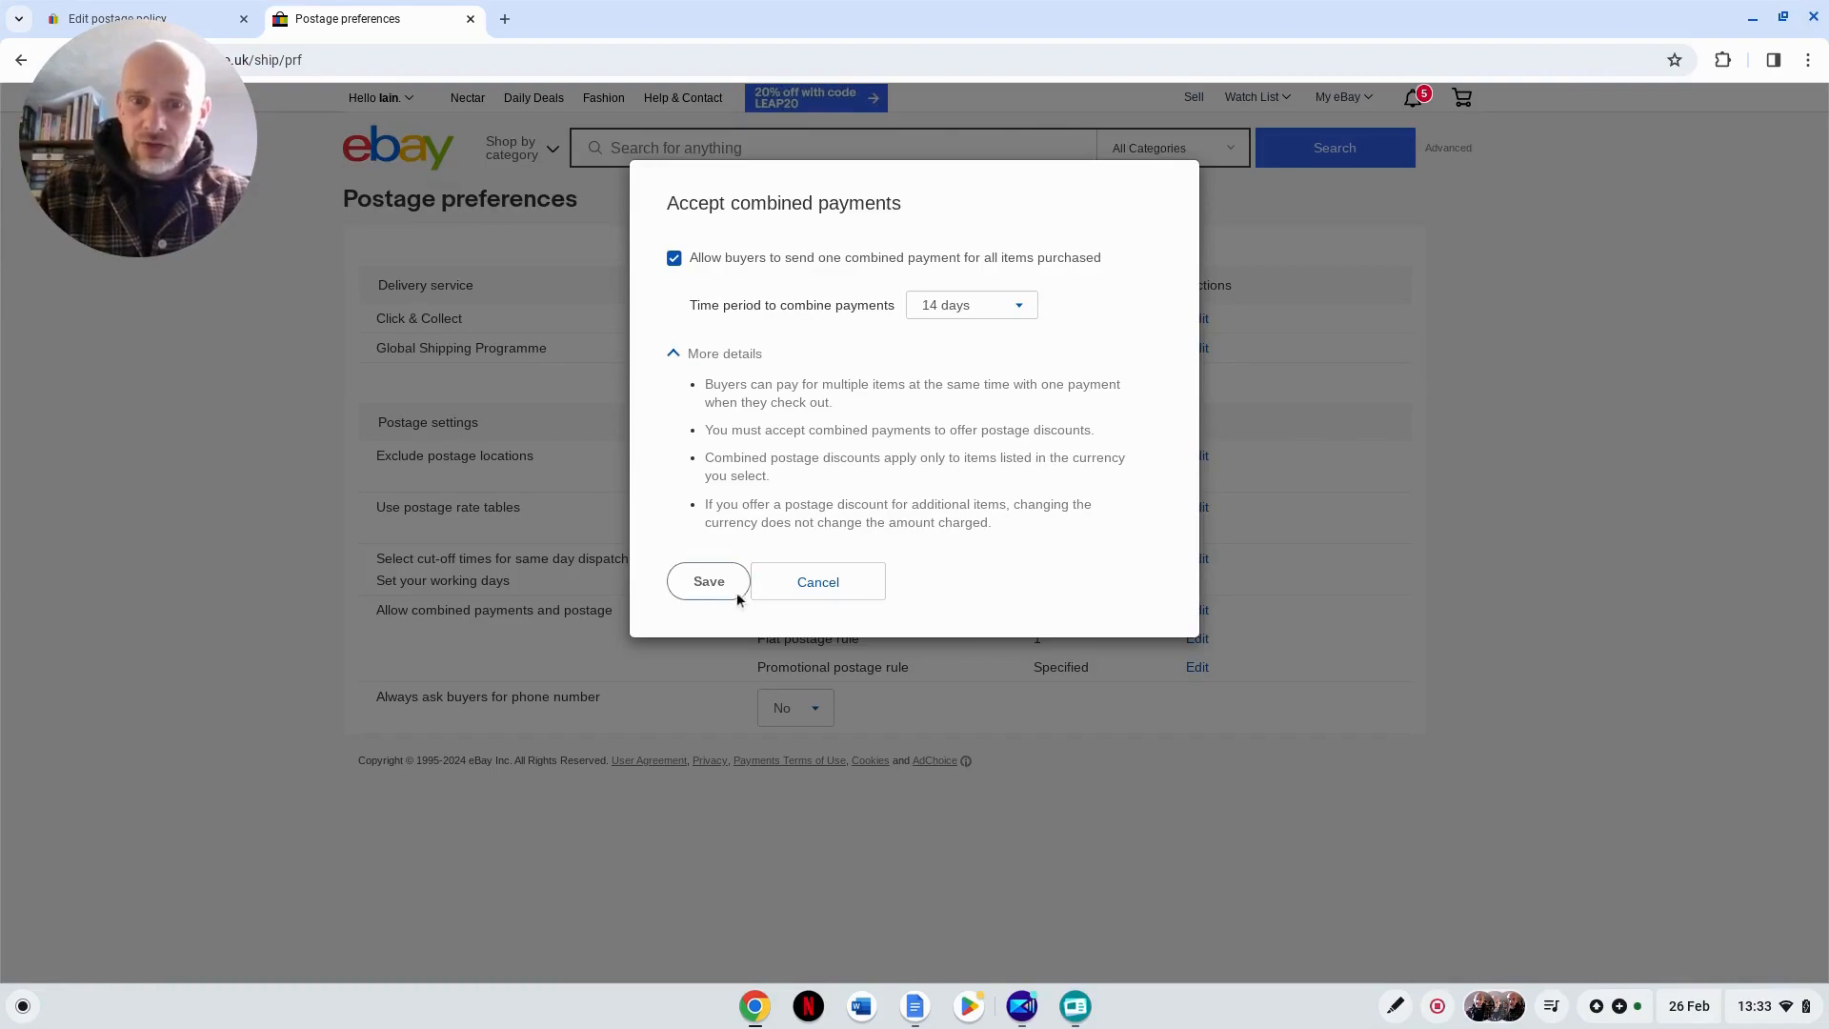
click(837, 591)
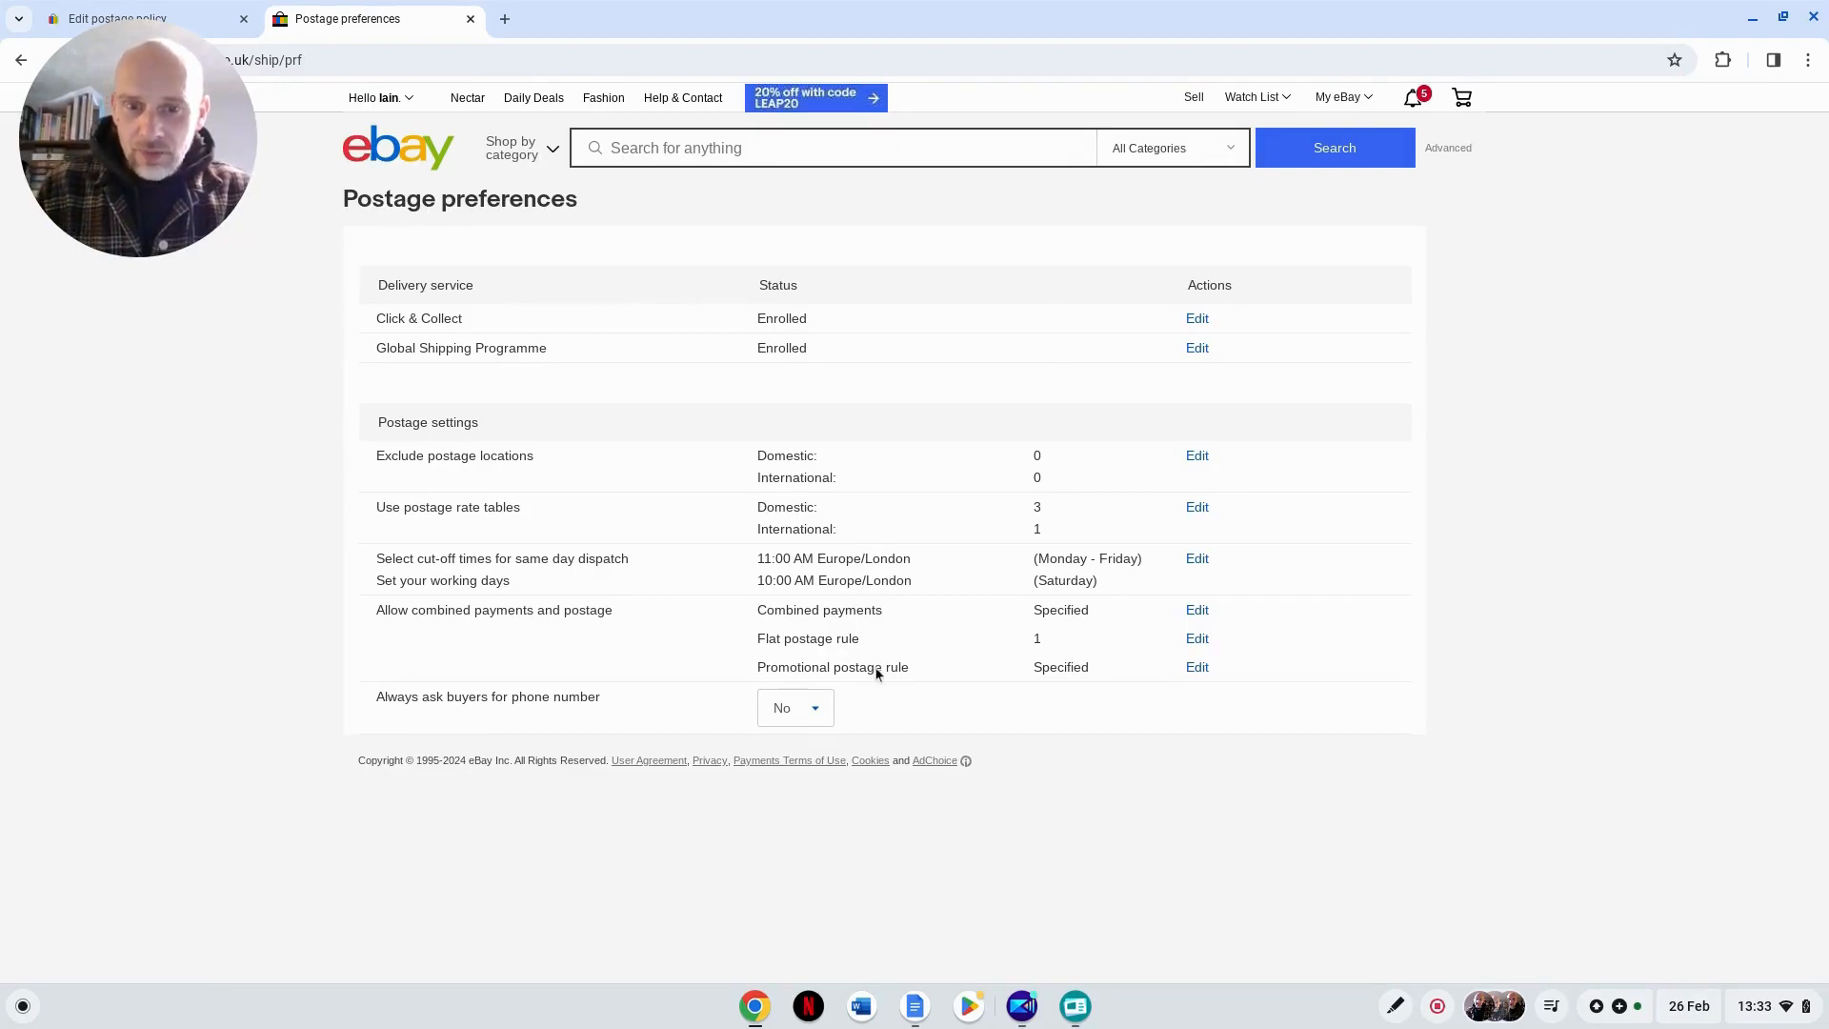
Step: Try free postage in the promotional postage rule based on a minimum number of items, and discard the change
click(1197, 668)
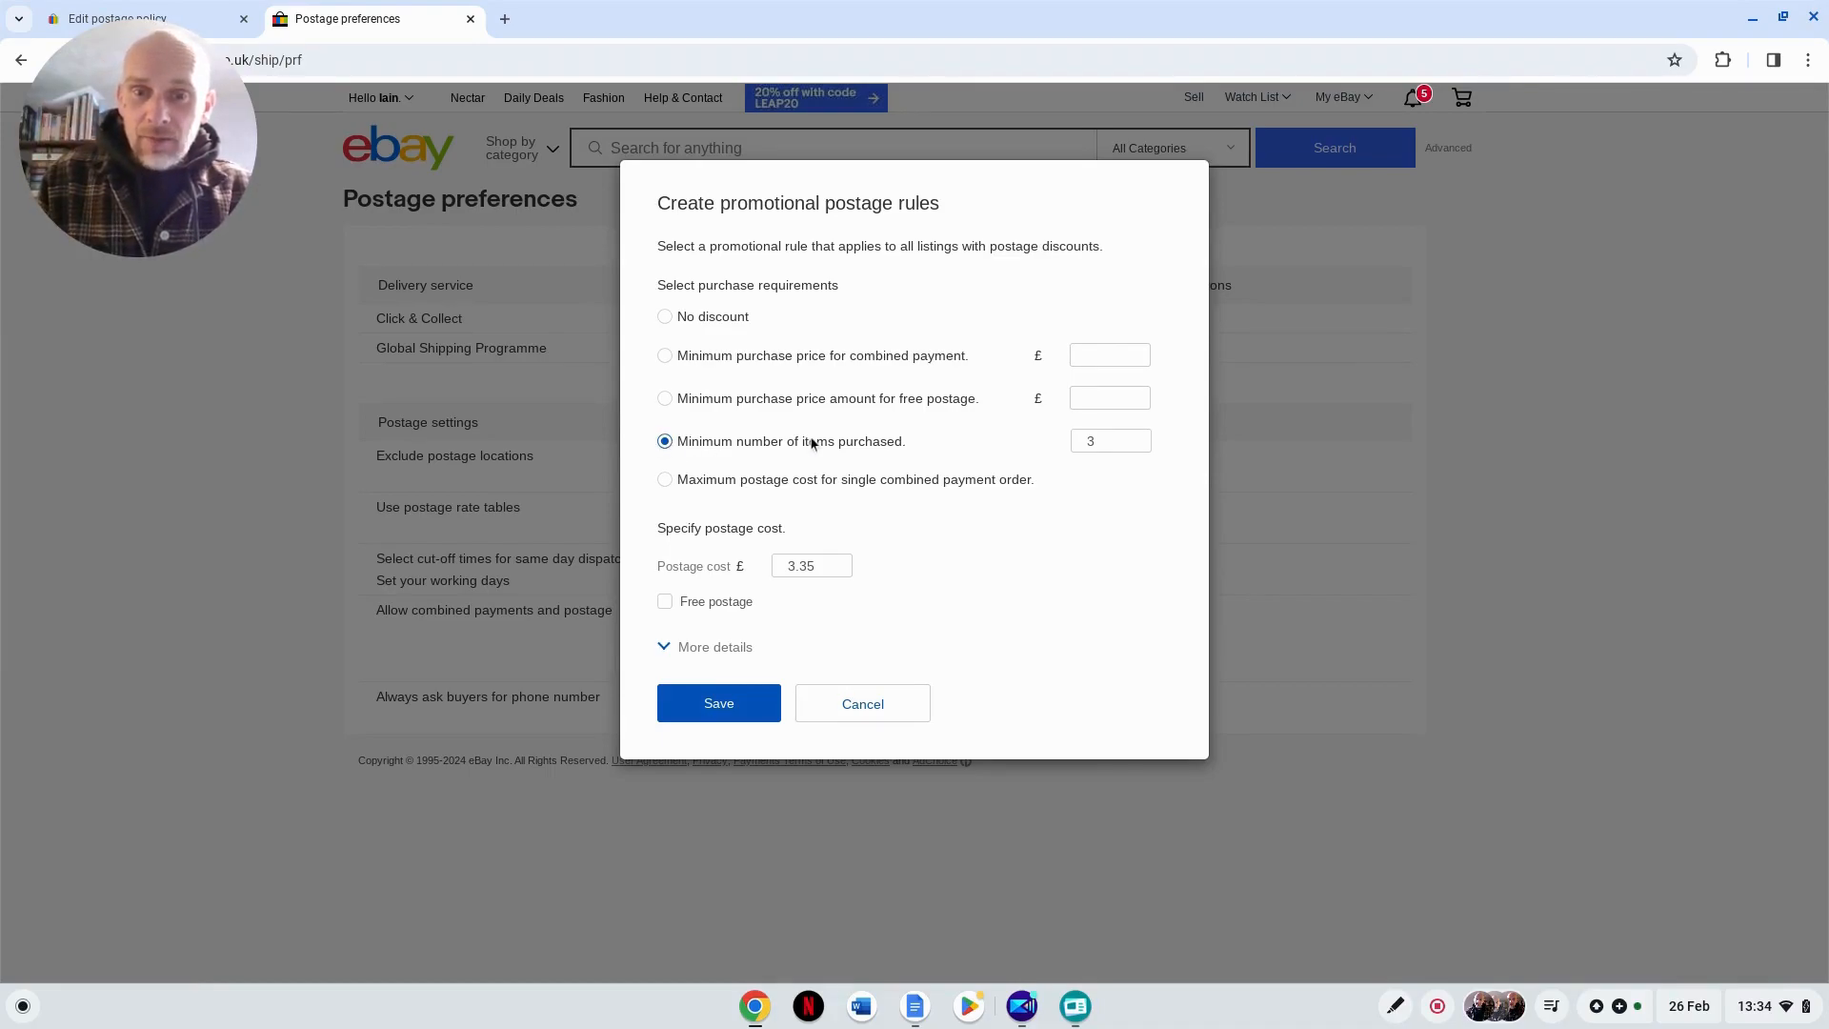
click(1110, 442)
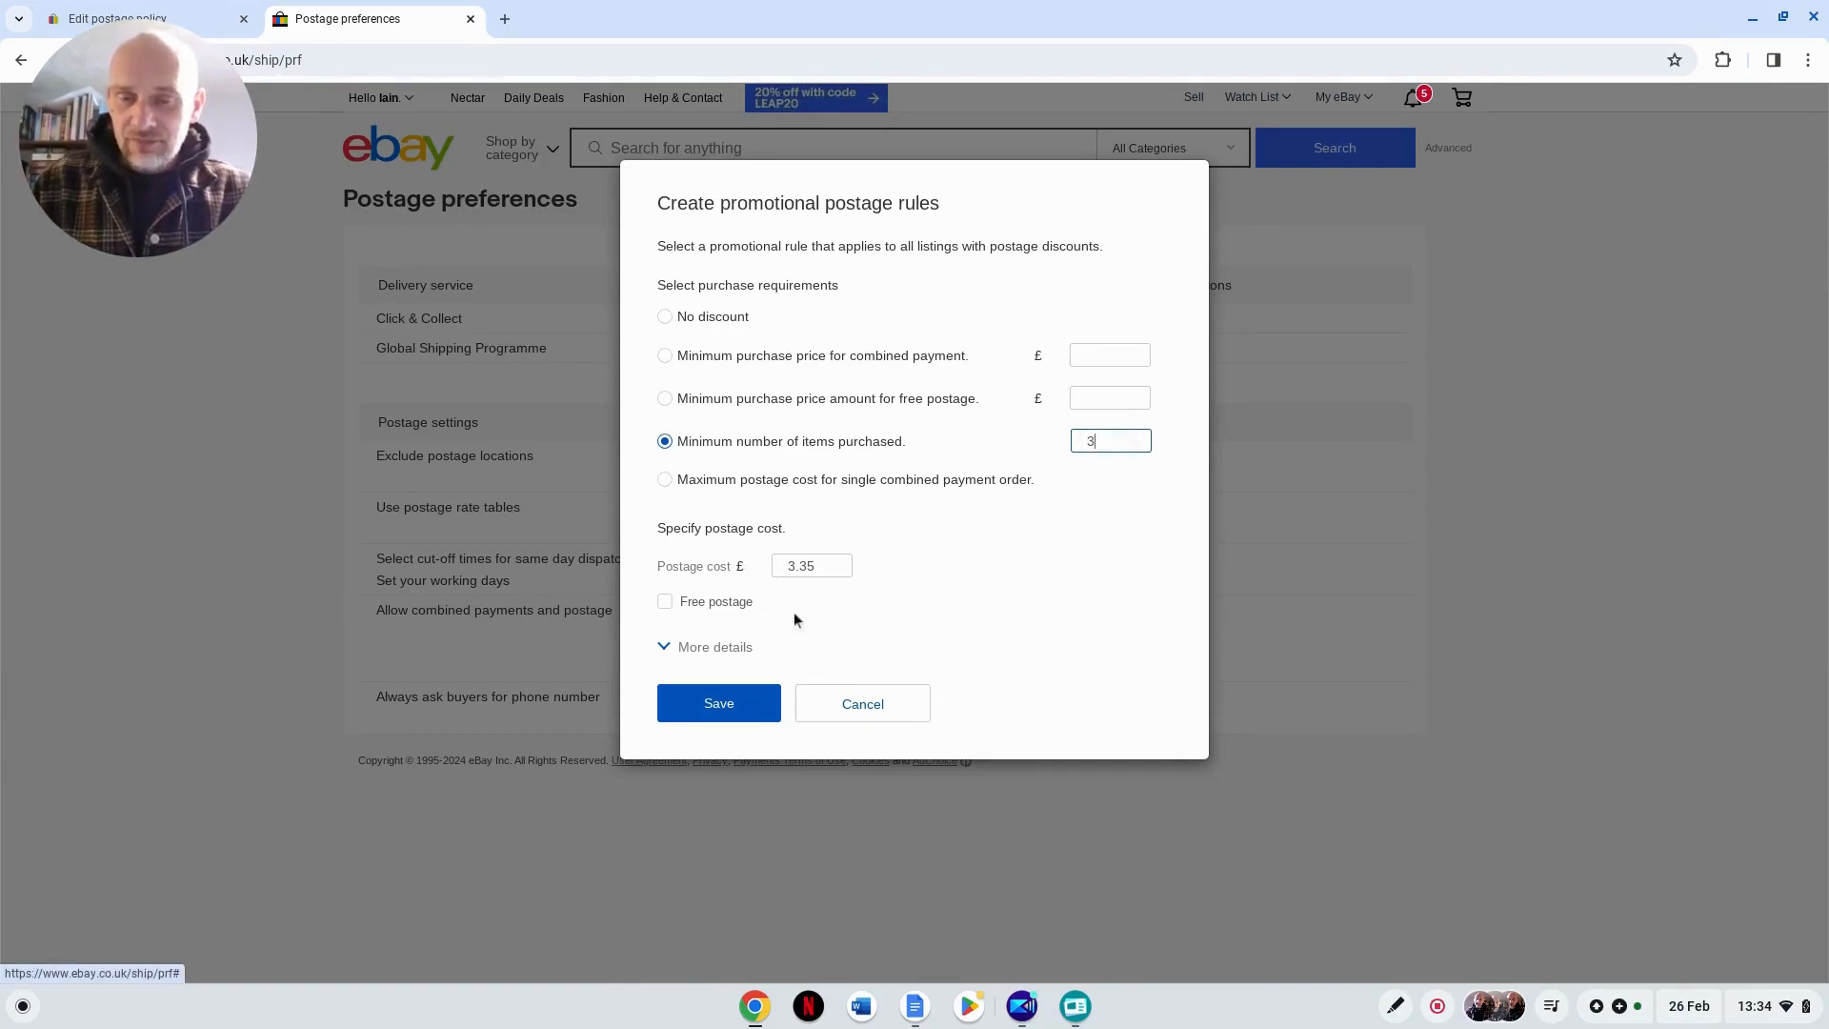
click(664, 602)
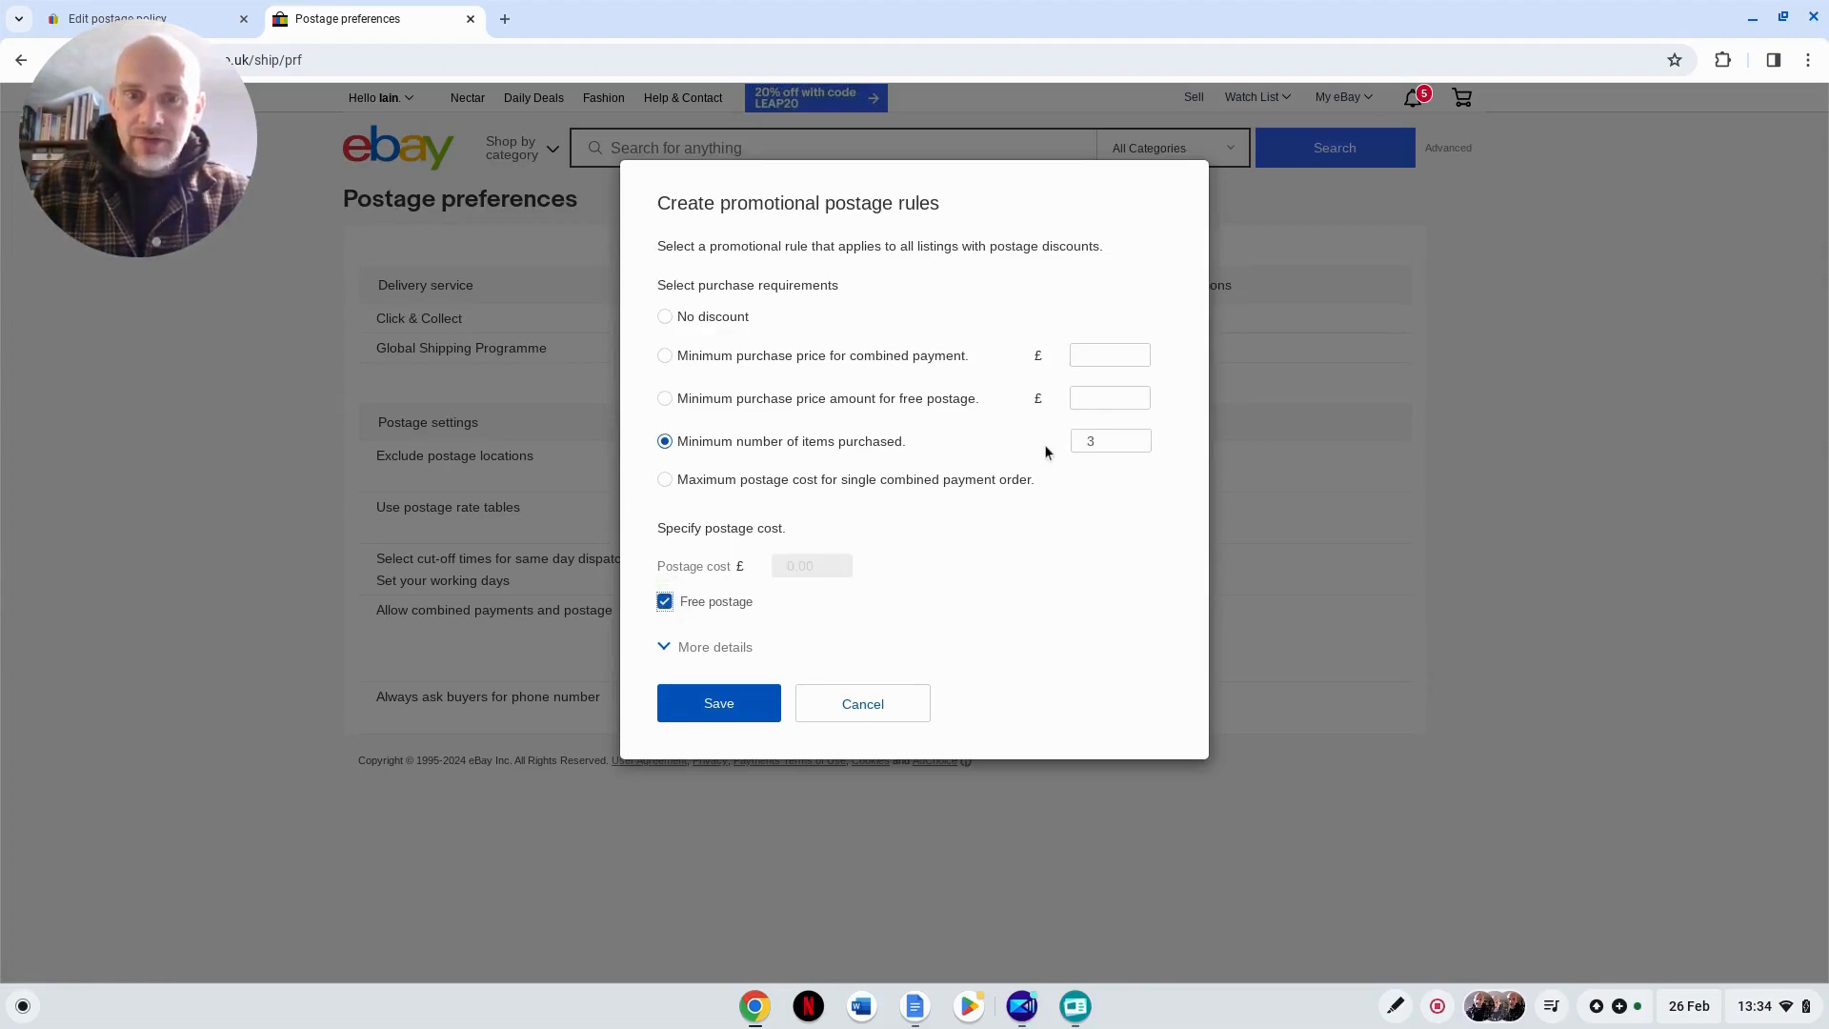
click(848, 714)
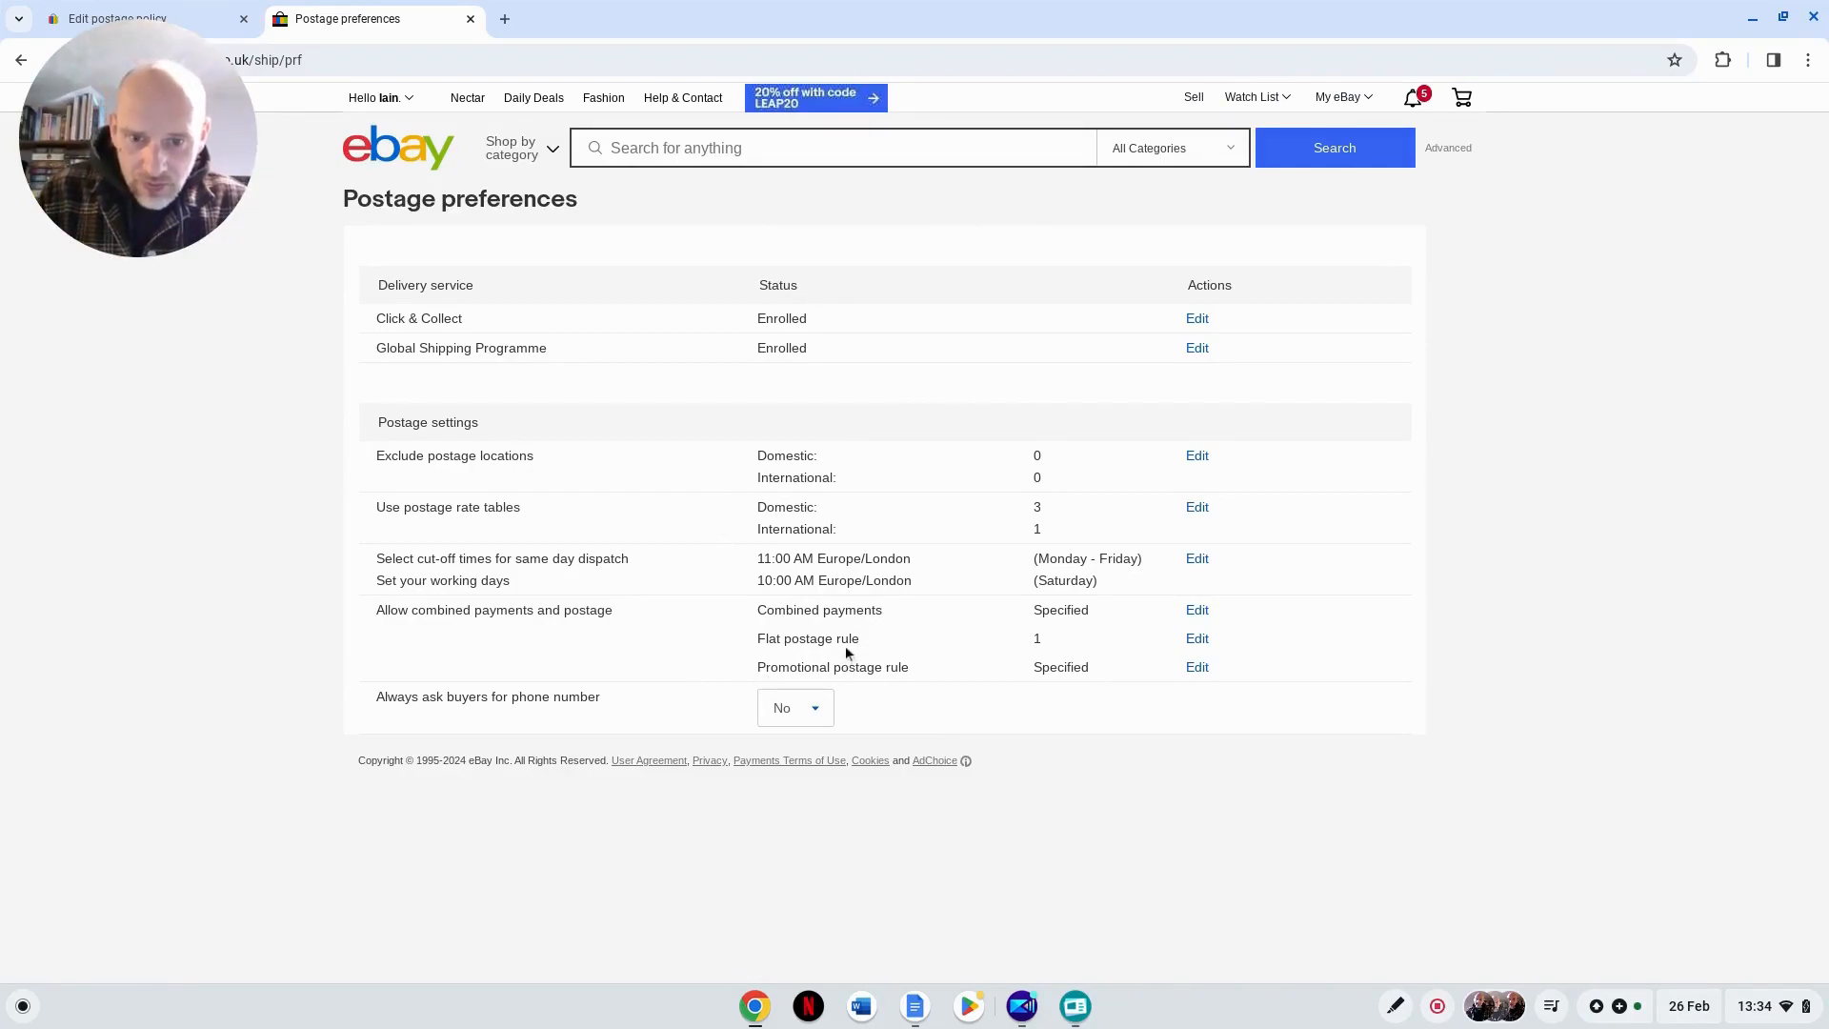
Step: Open the flat postage rule for editing and select adding an amount for each additional item
click(1200, 641)
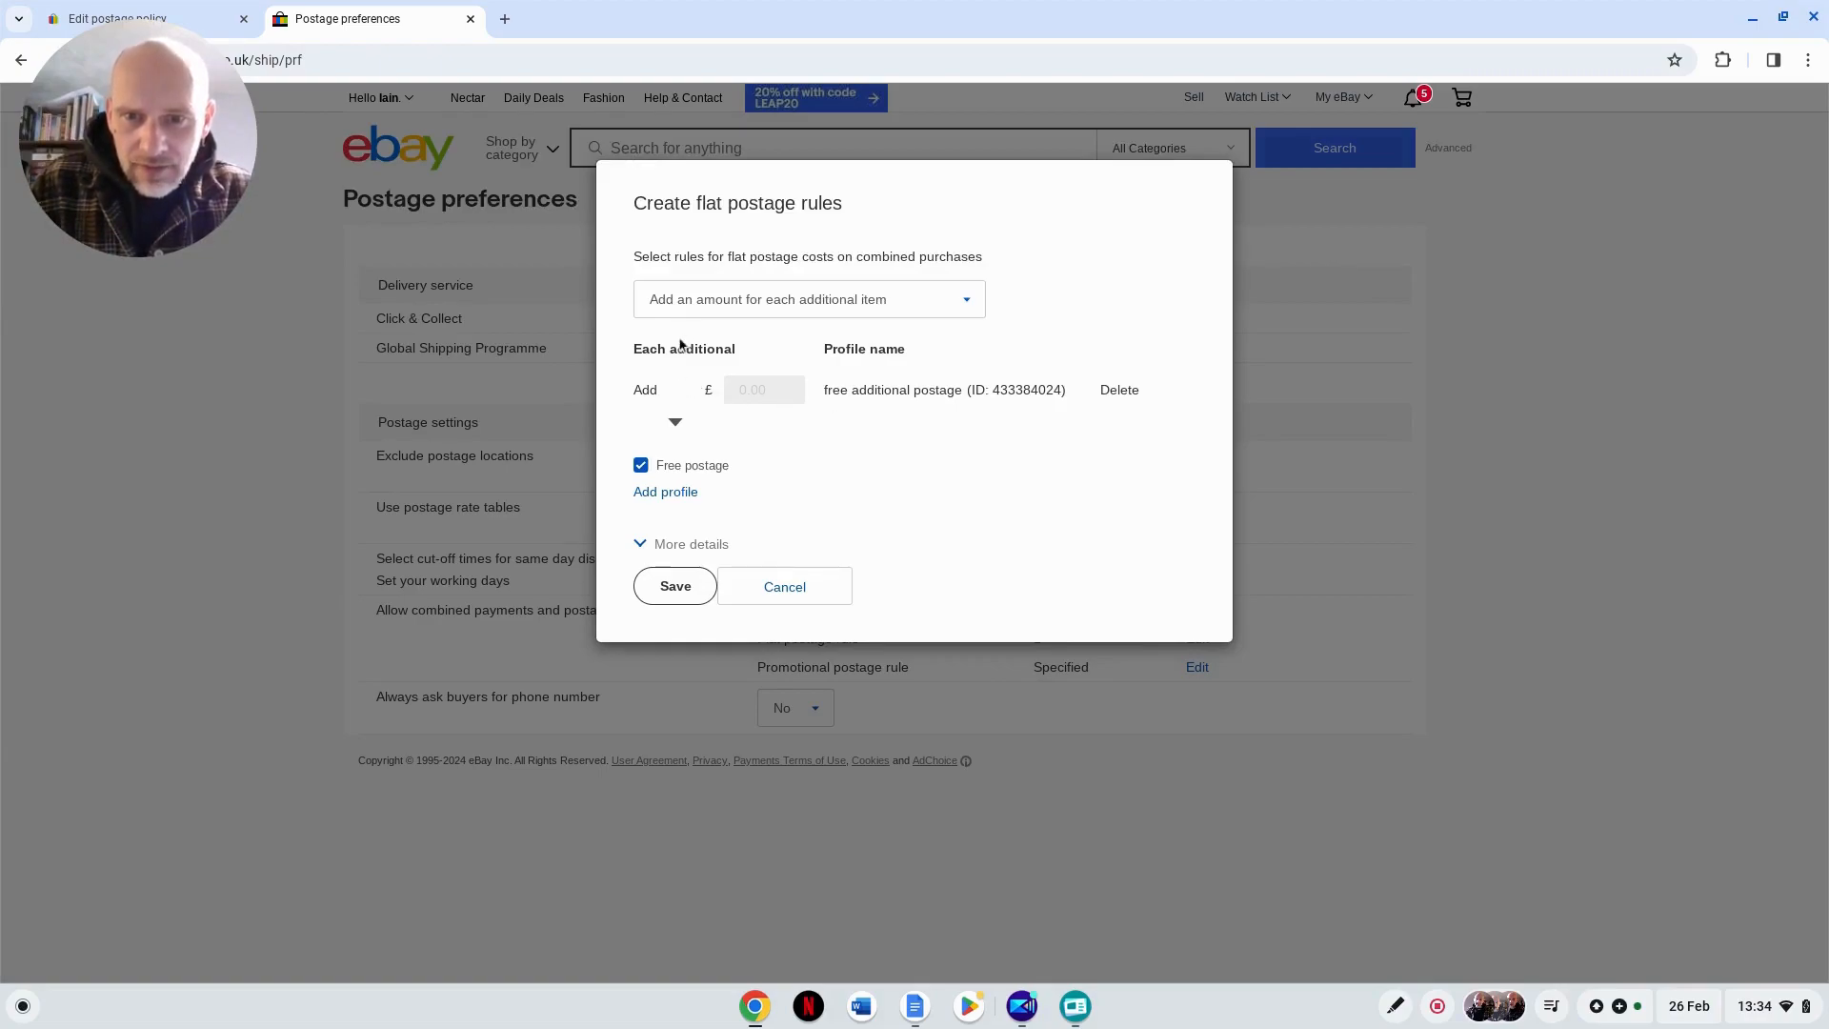
click(964, 301)
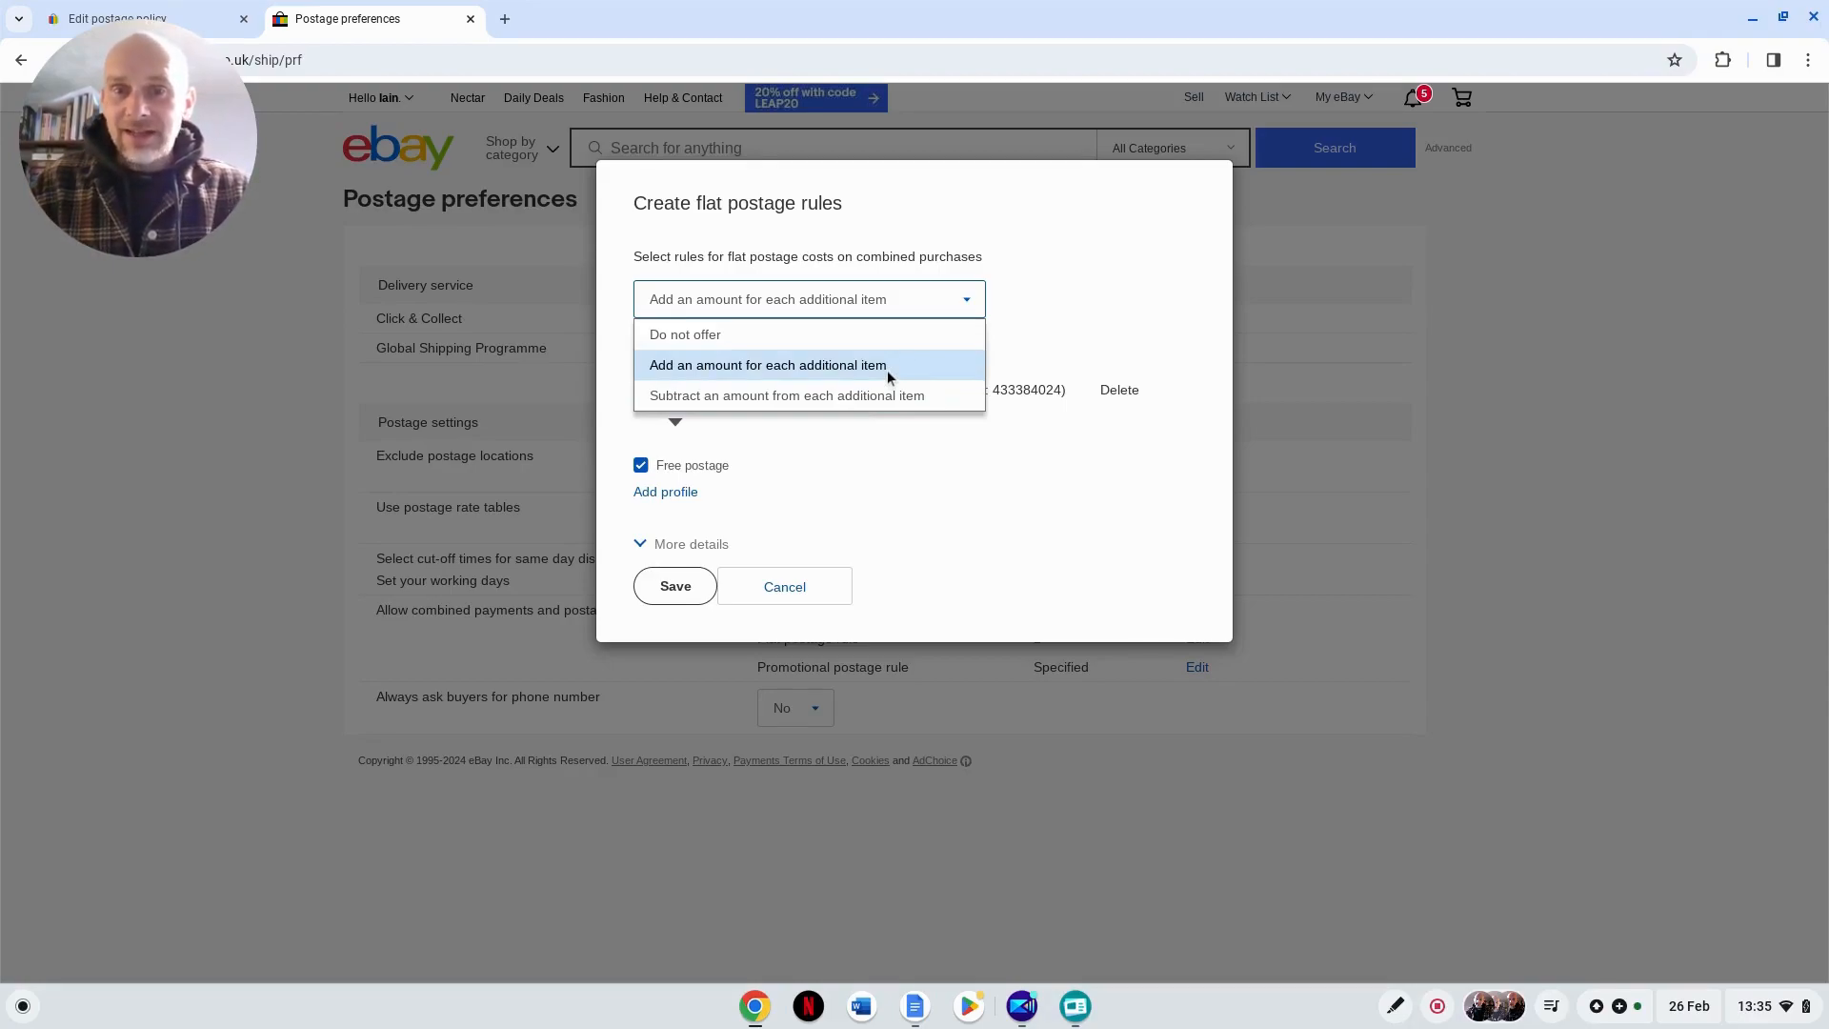
click(888, 369)
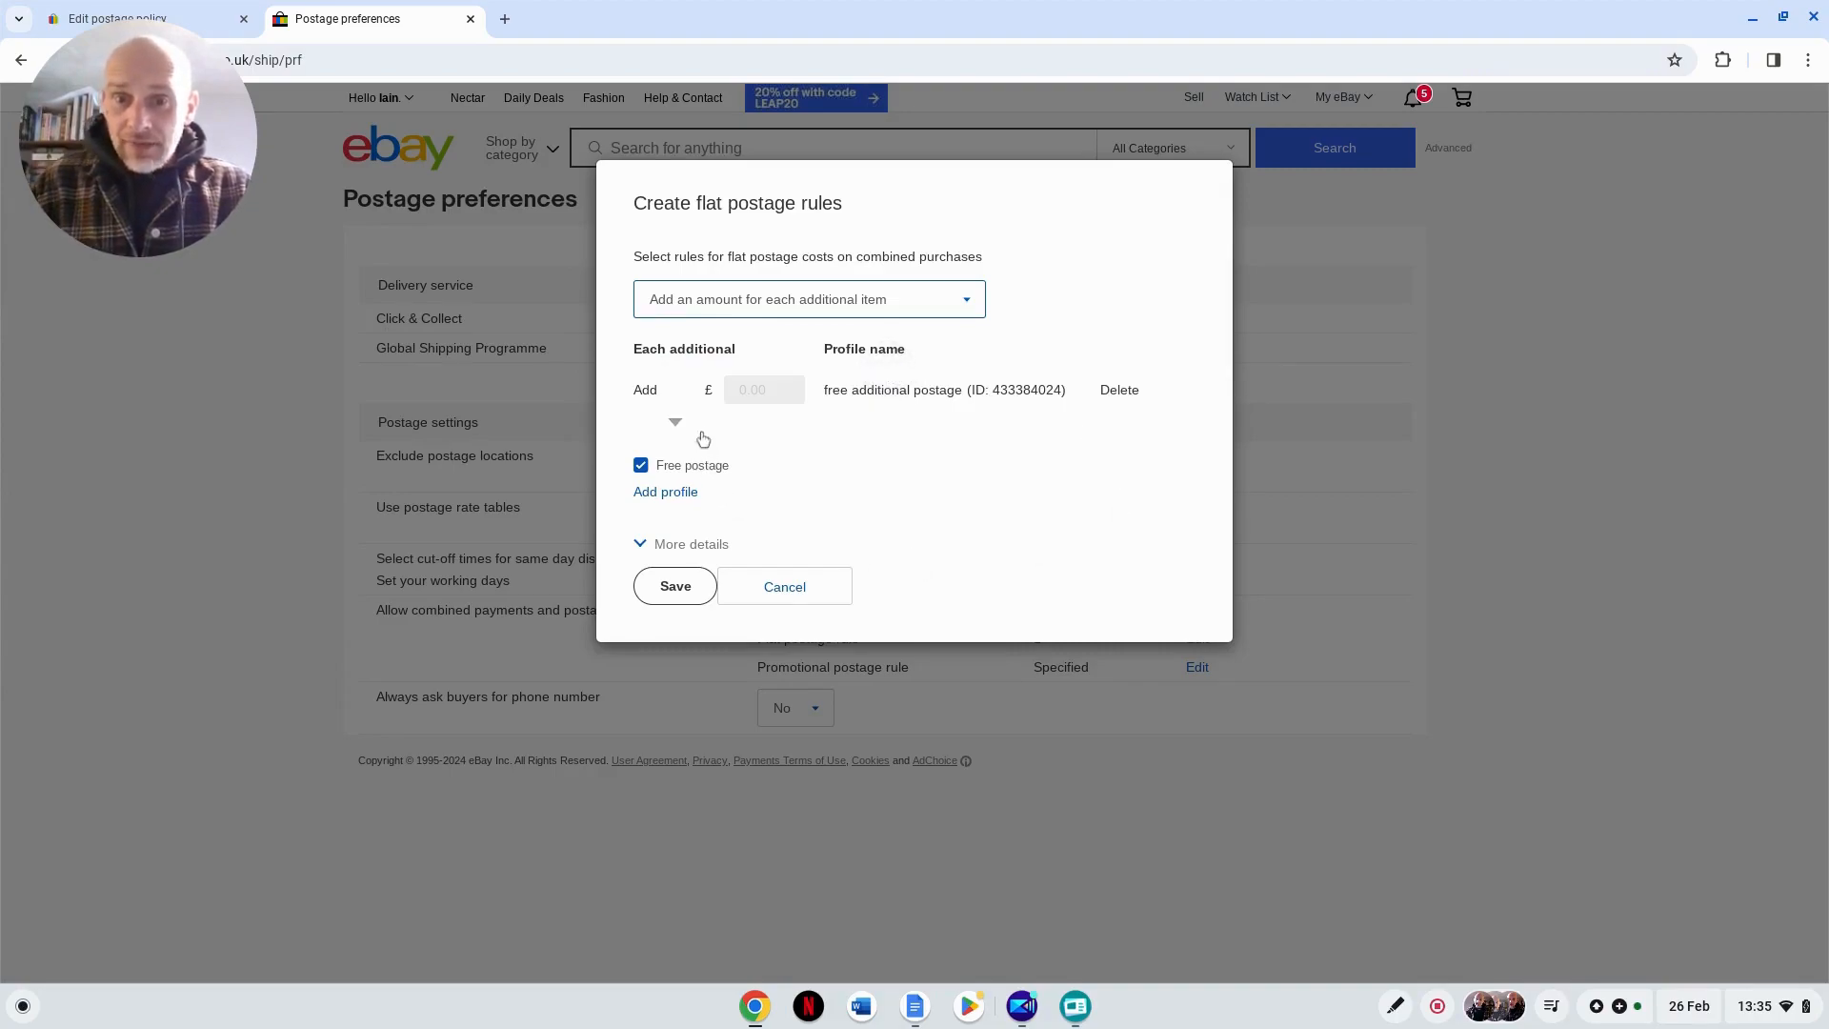
Step: Try charging £1 instead of free postage for each additional item in the flat postage rule, and check the profile's delete options
click(641, 464)
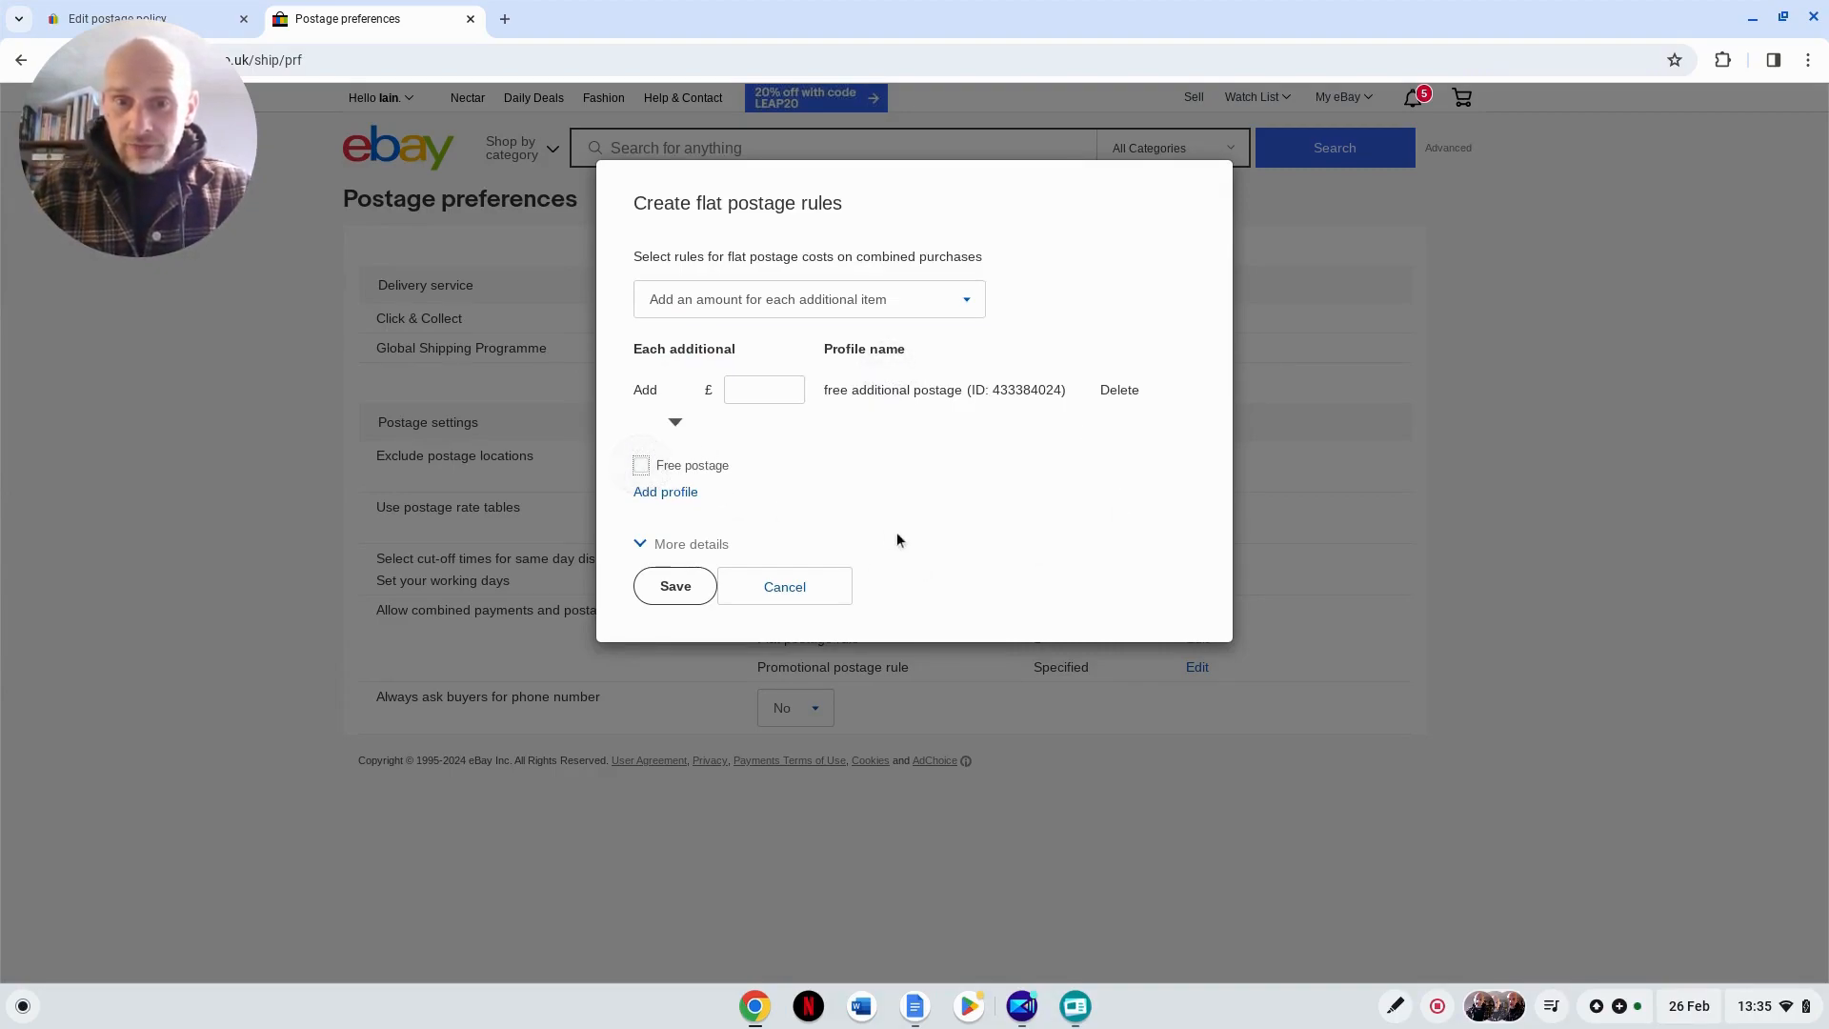
click(755, 392)
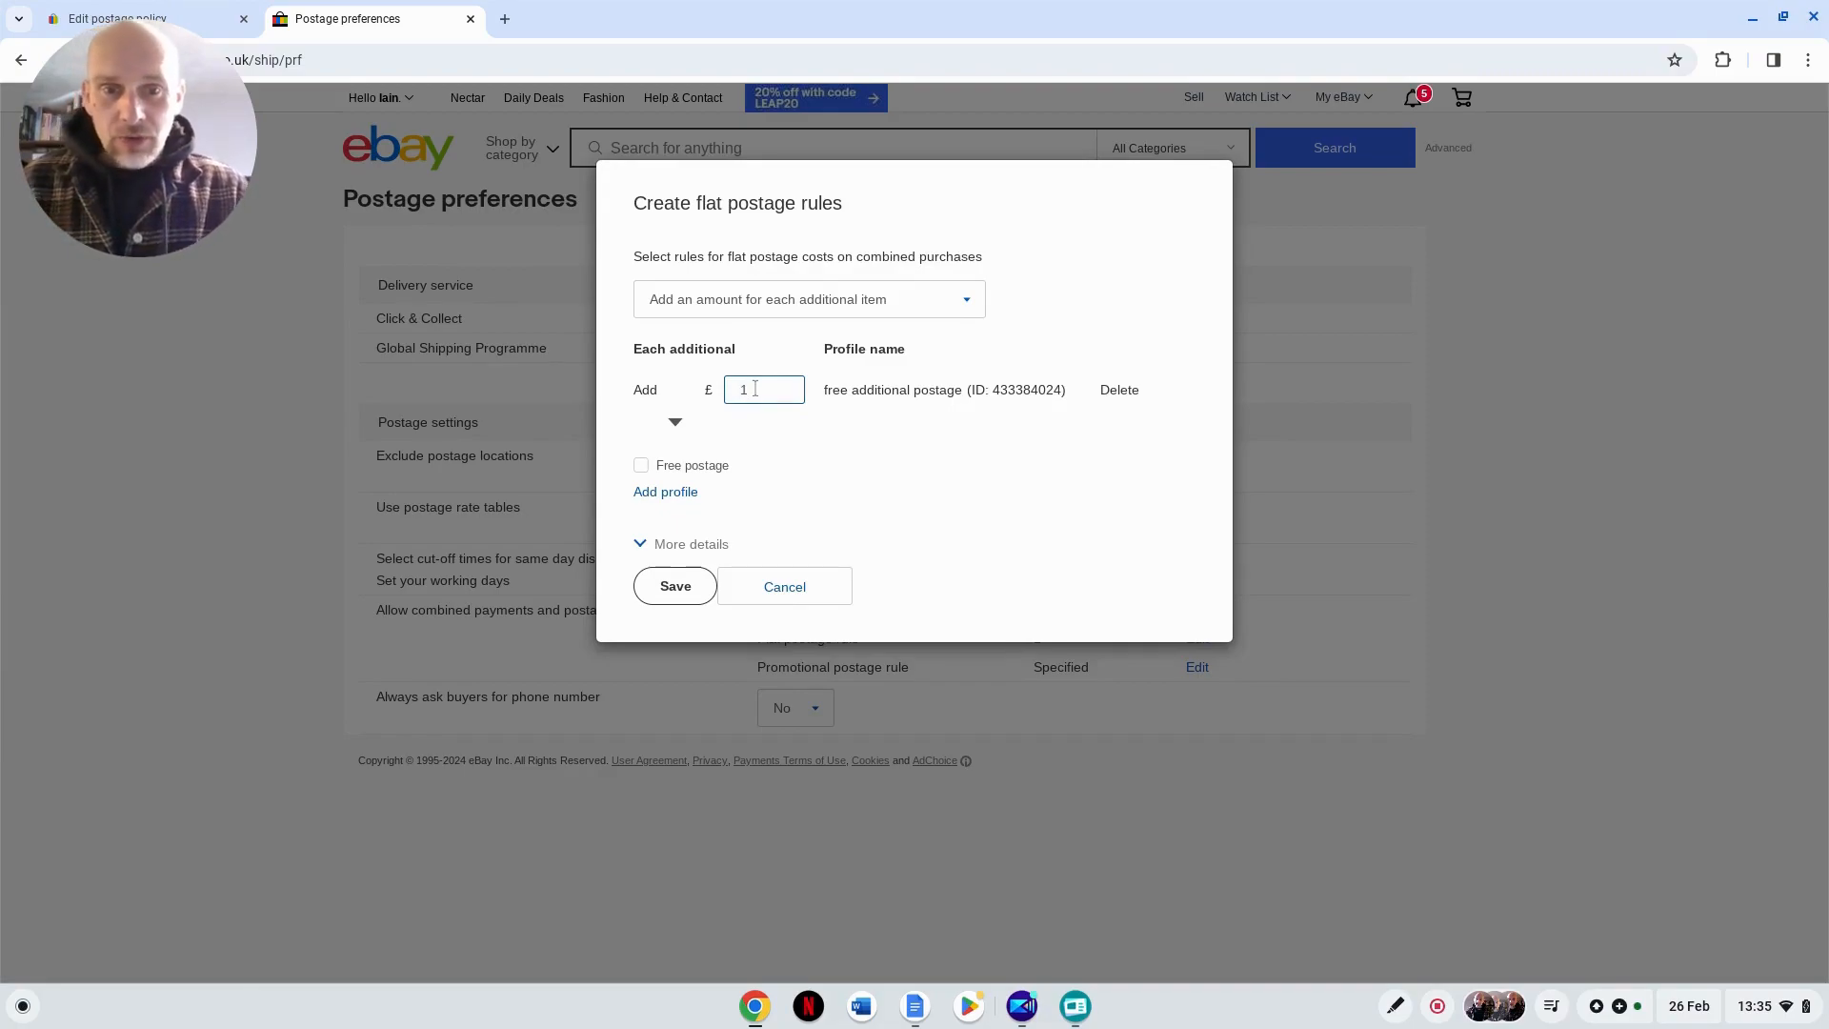
click(809, 457)
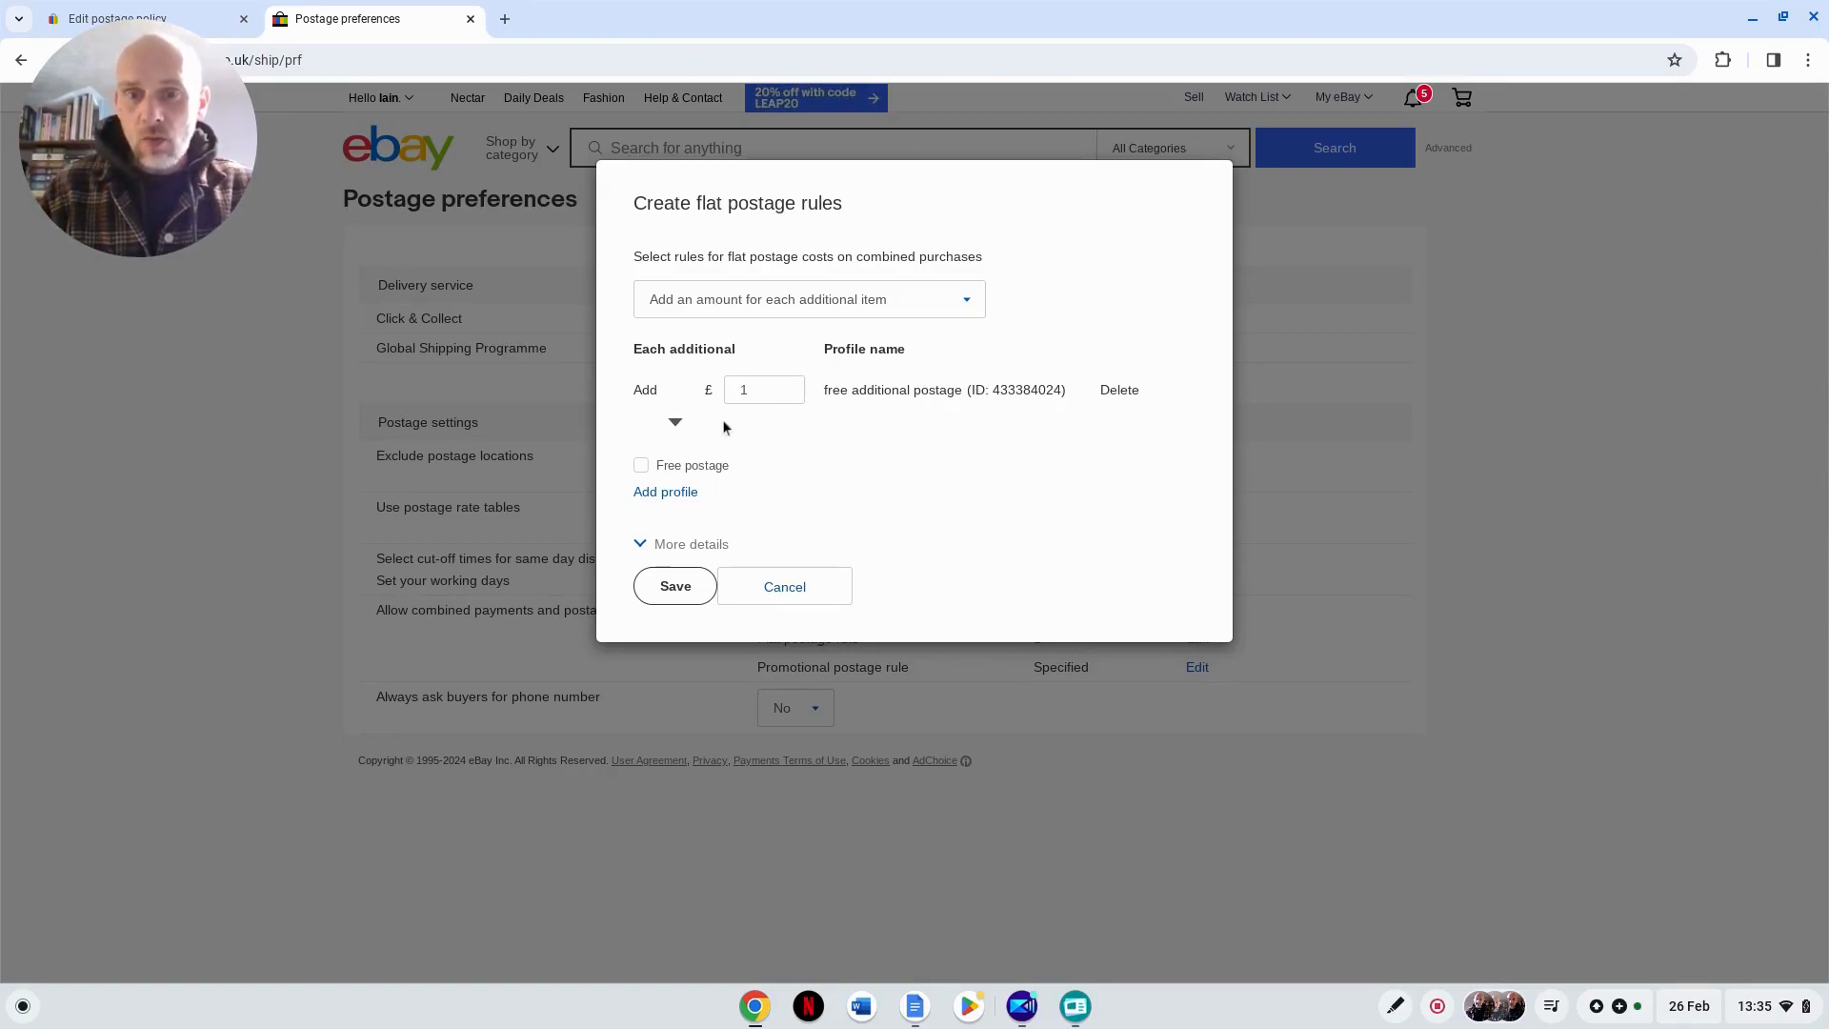
click(672, 422)
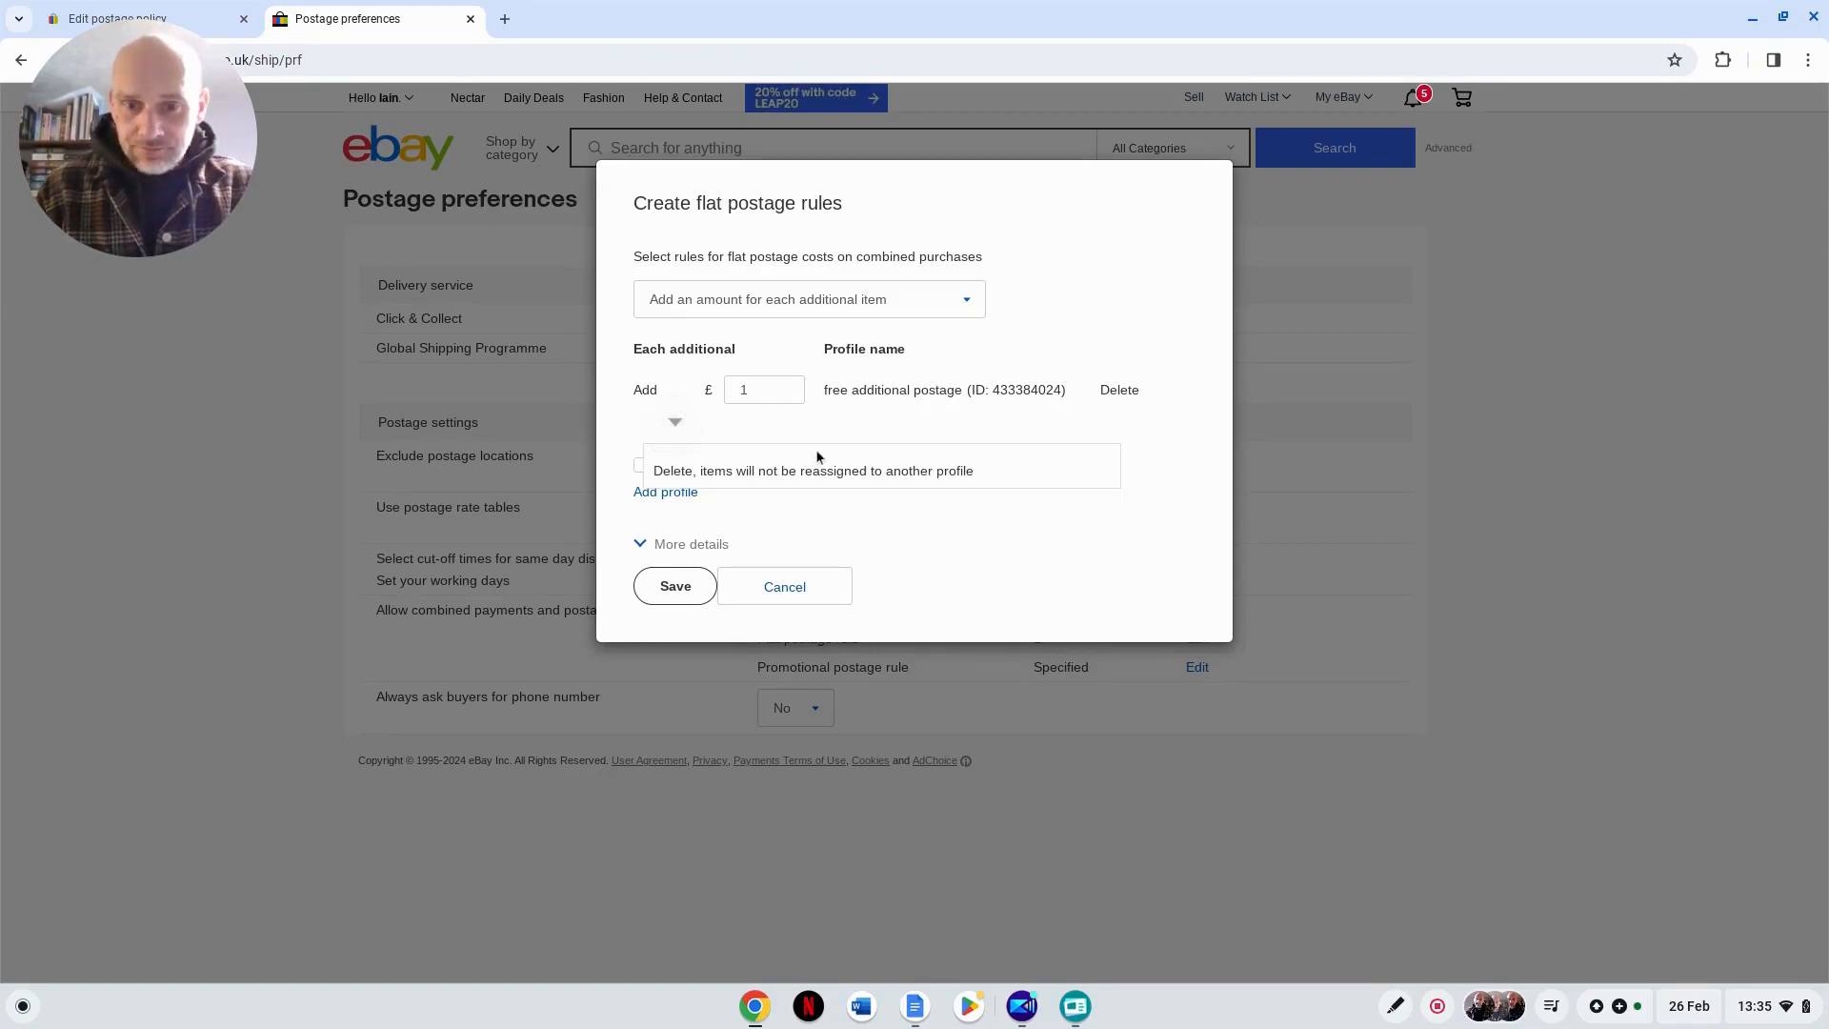
click(842, 518)
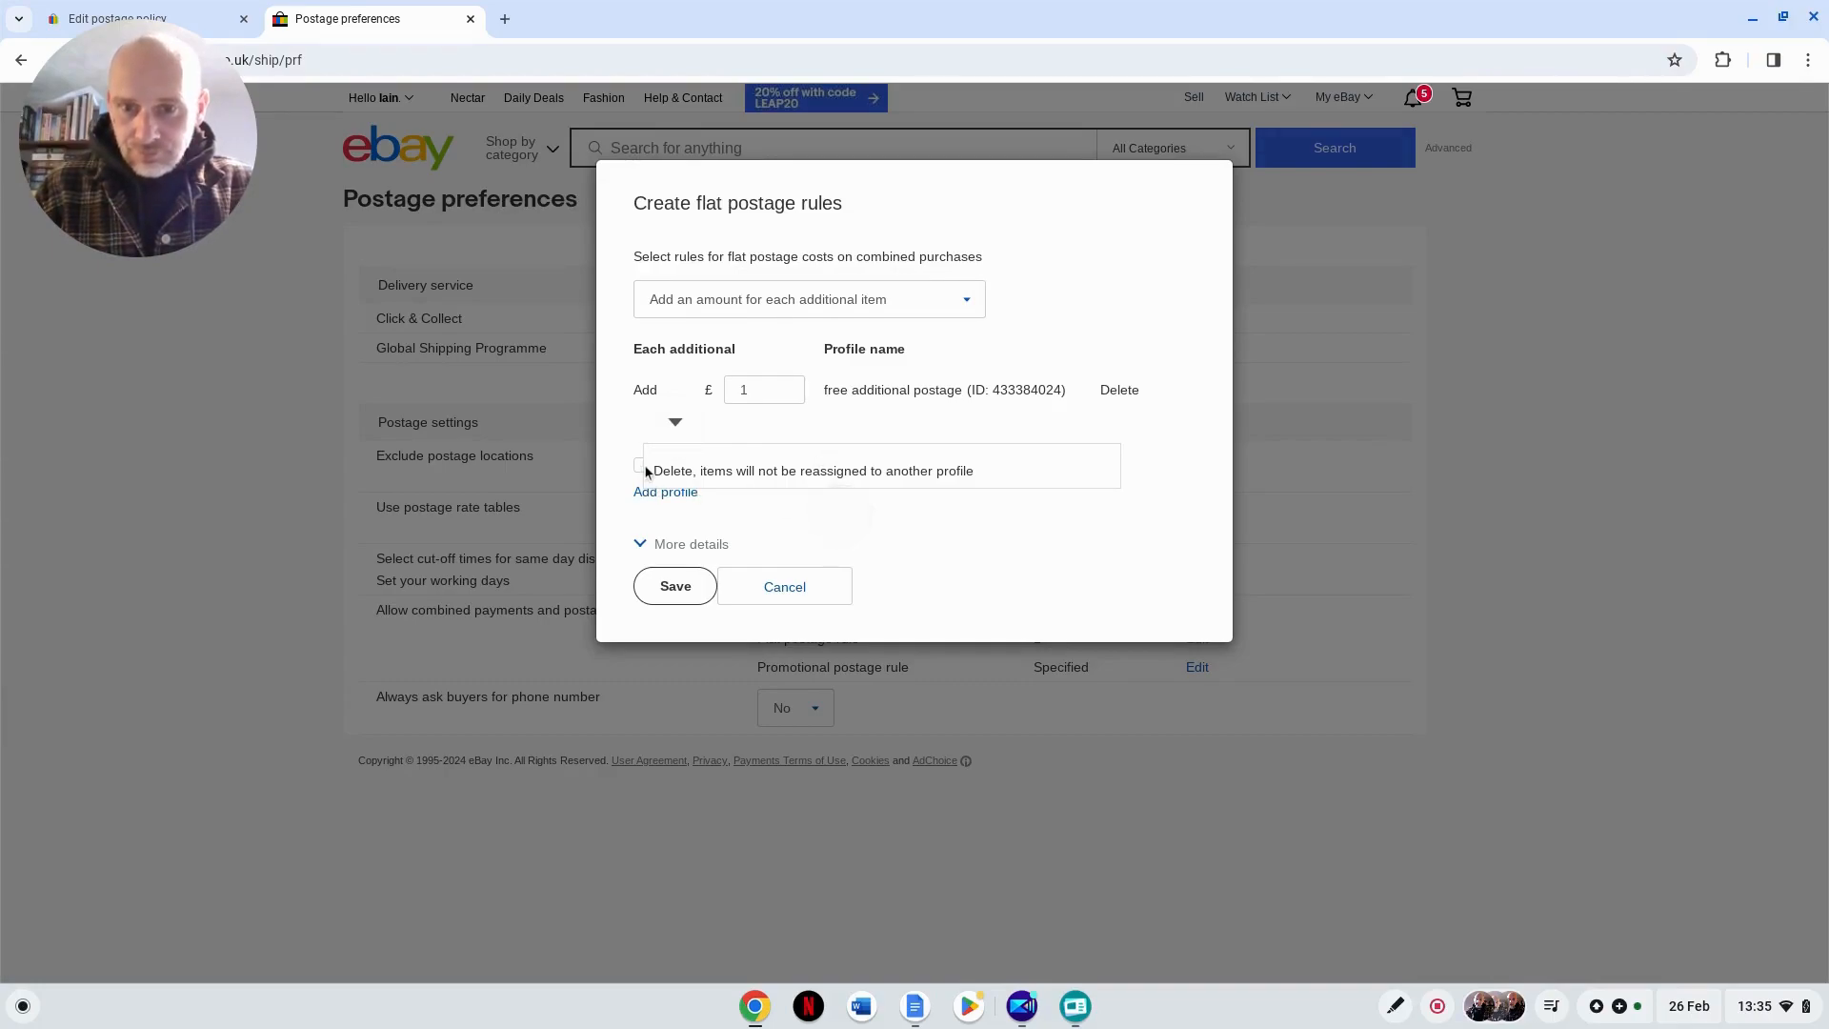
click(674, 423)
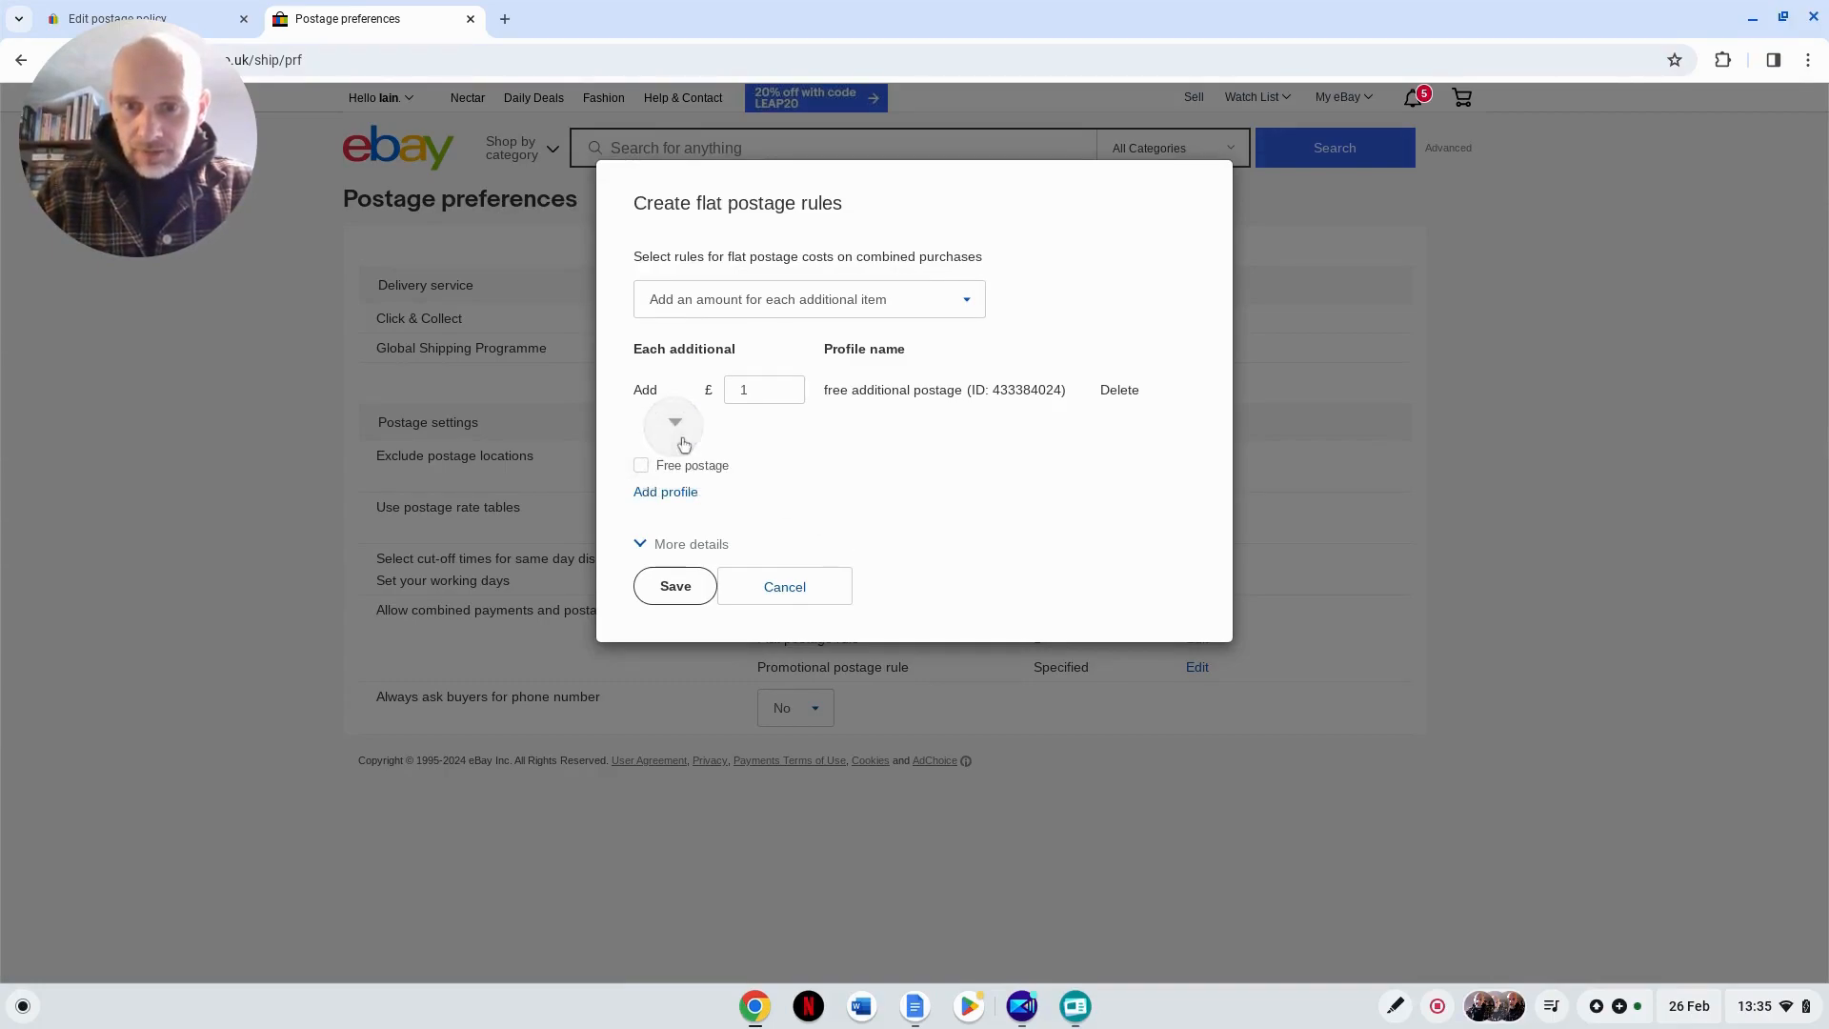
Step: Clear the additional item amount, enable free postage for the profile and save the flat postage rule
click(752, 391)
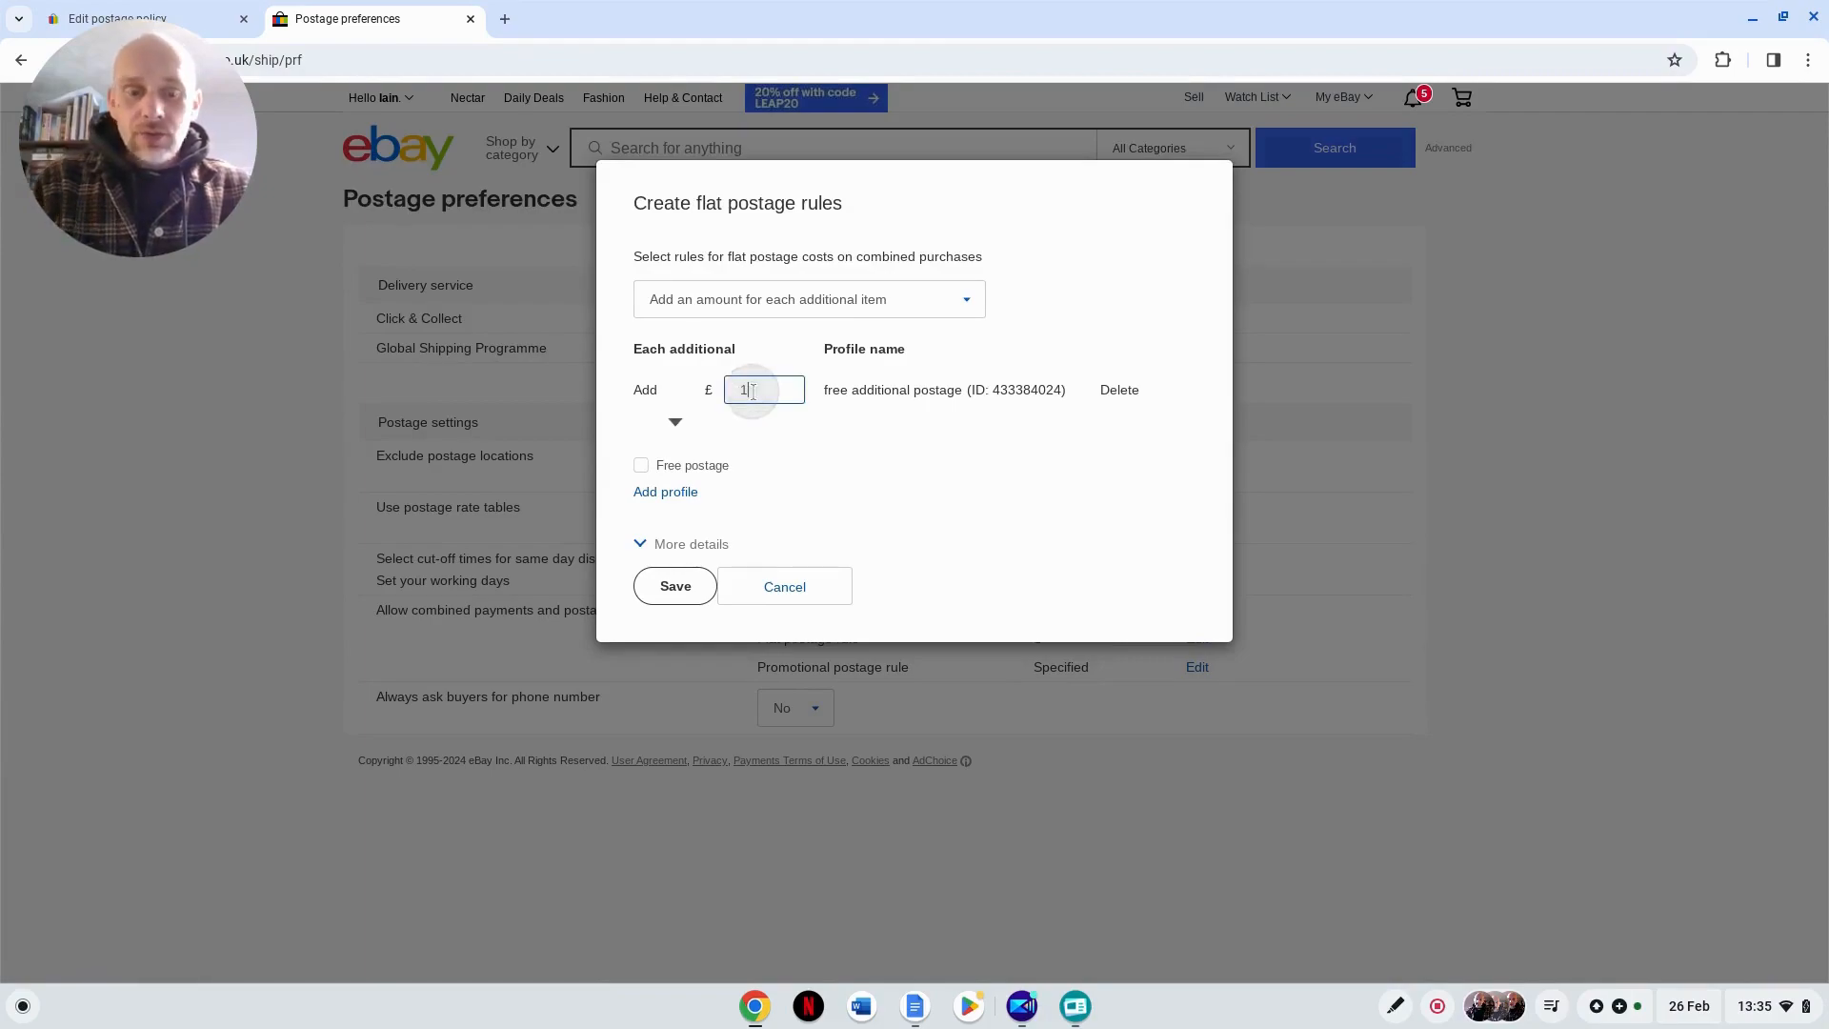
key(BackSpace)
click(640, 465)
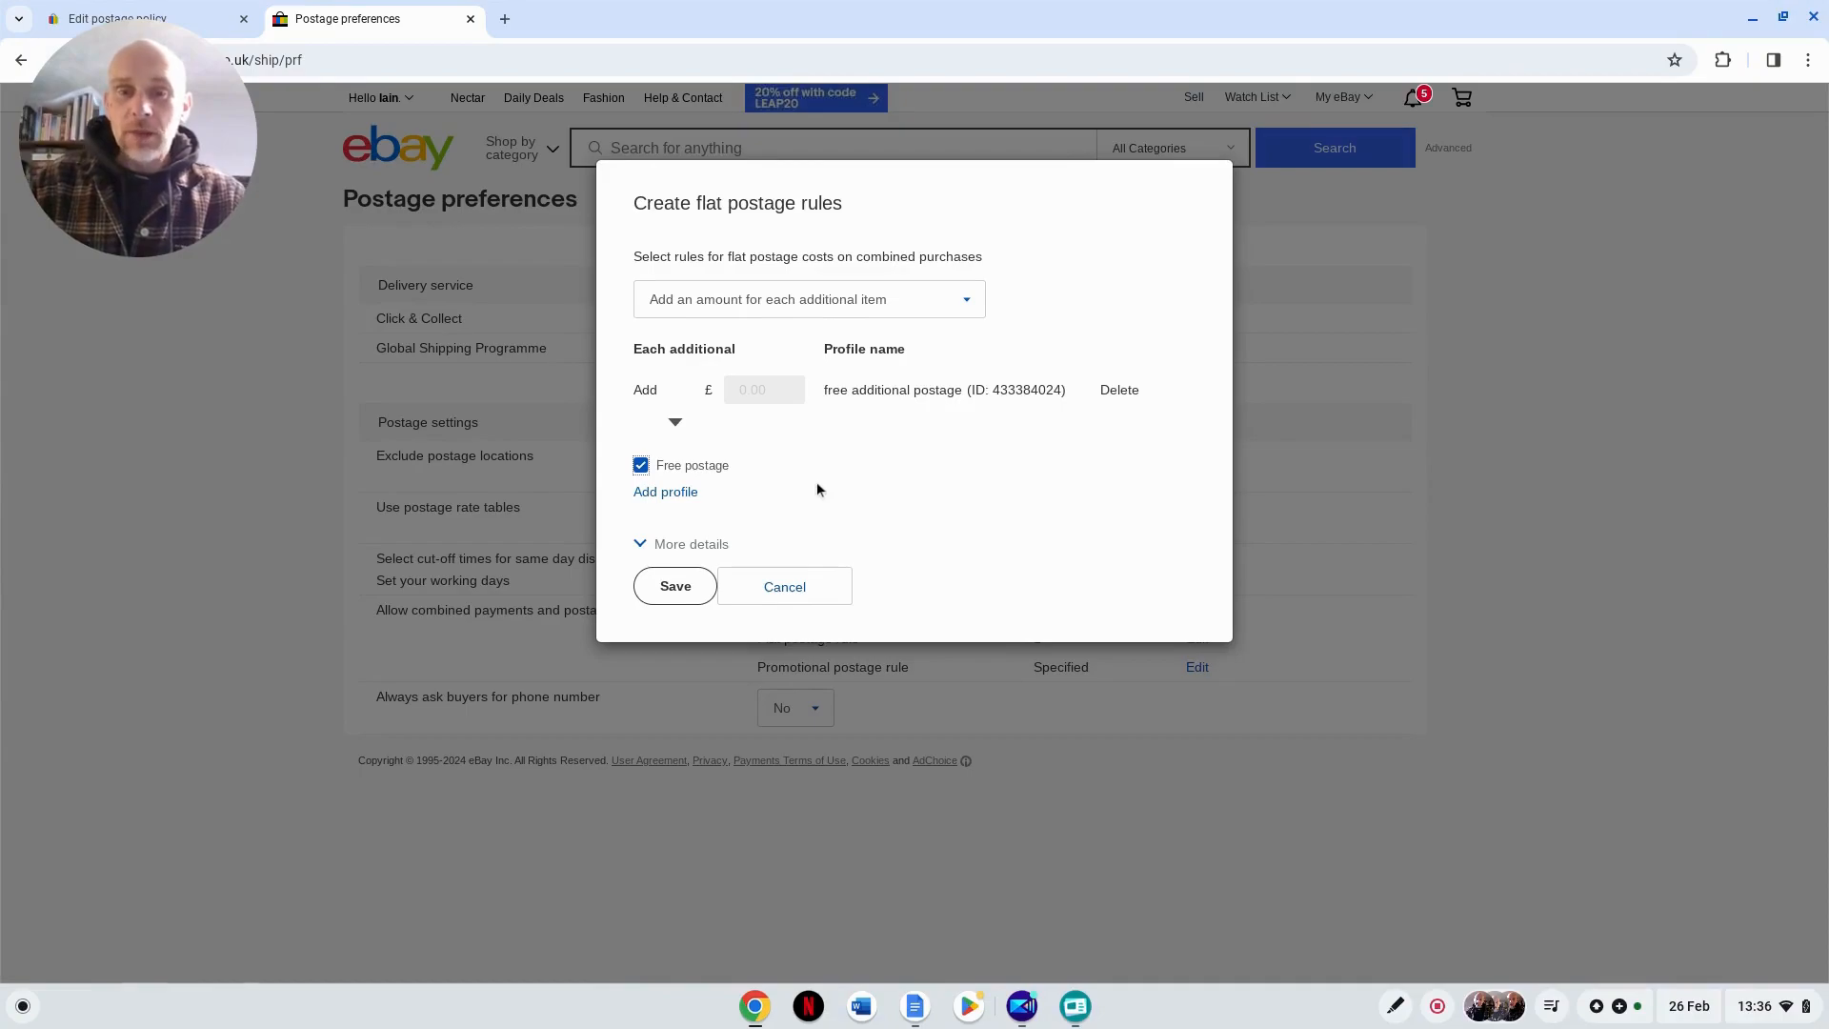
click(675, 585)
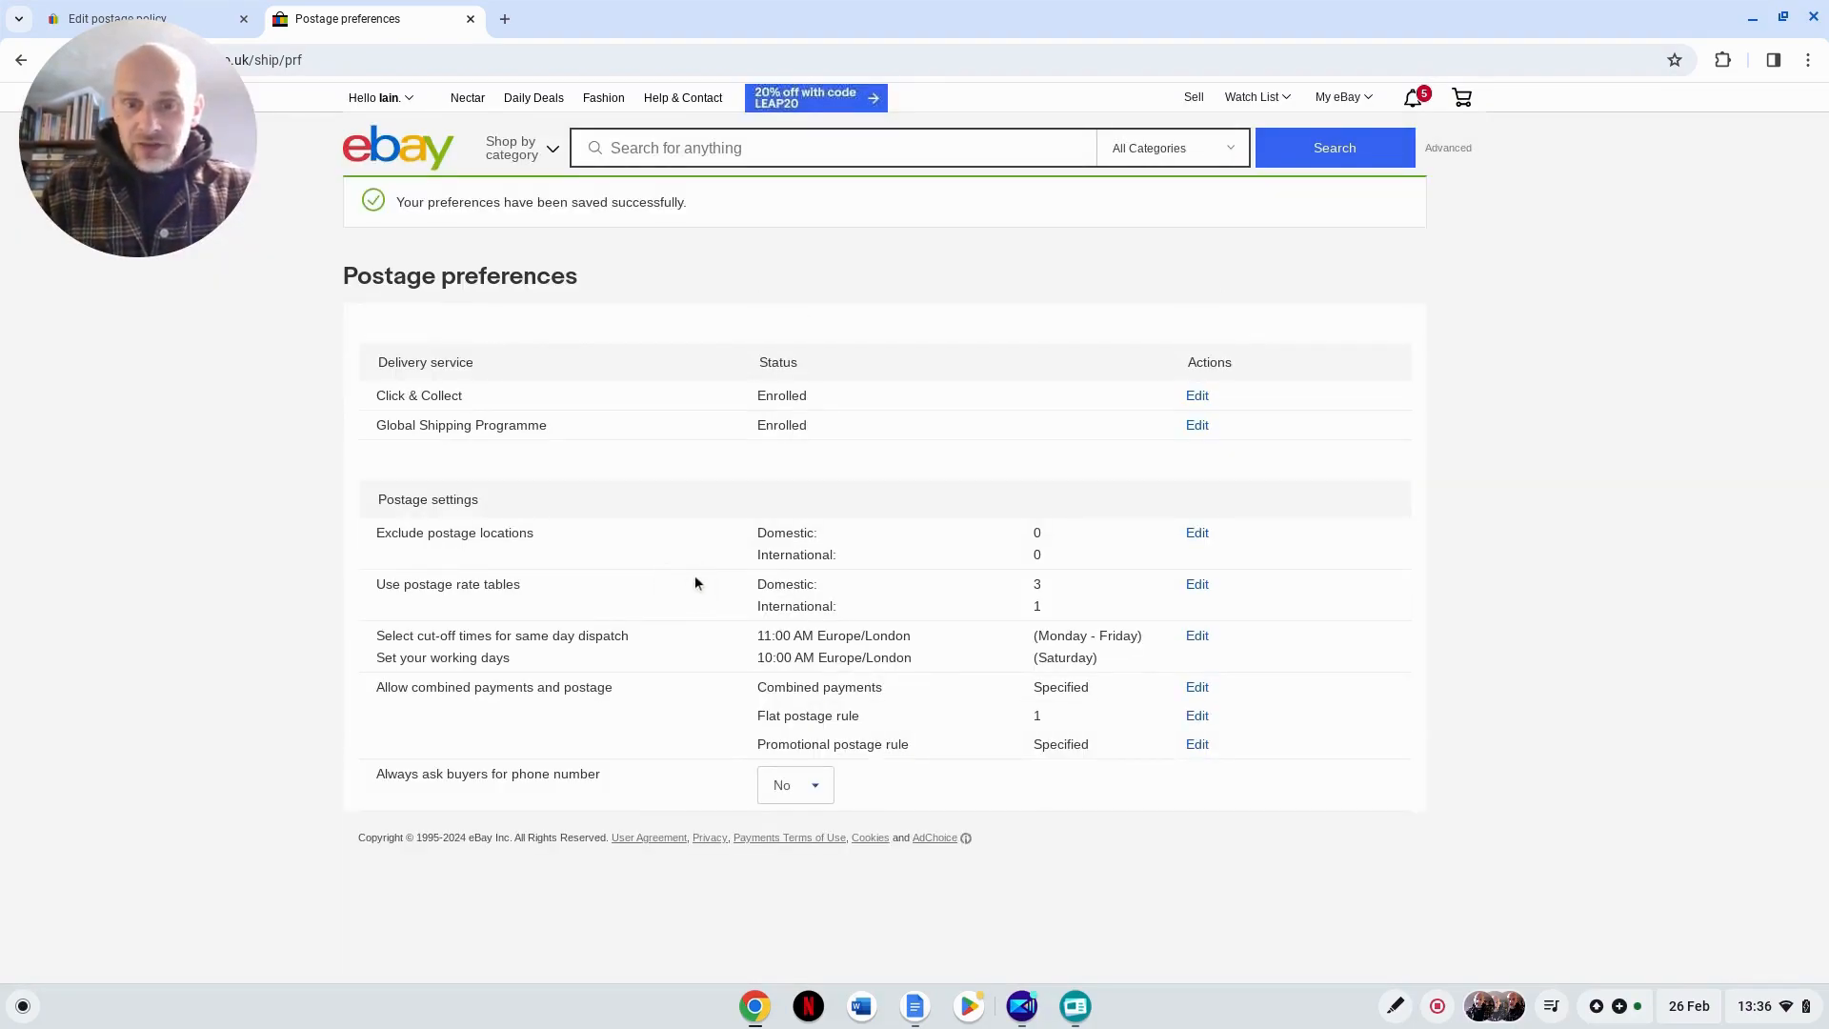
click(855, 721)
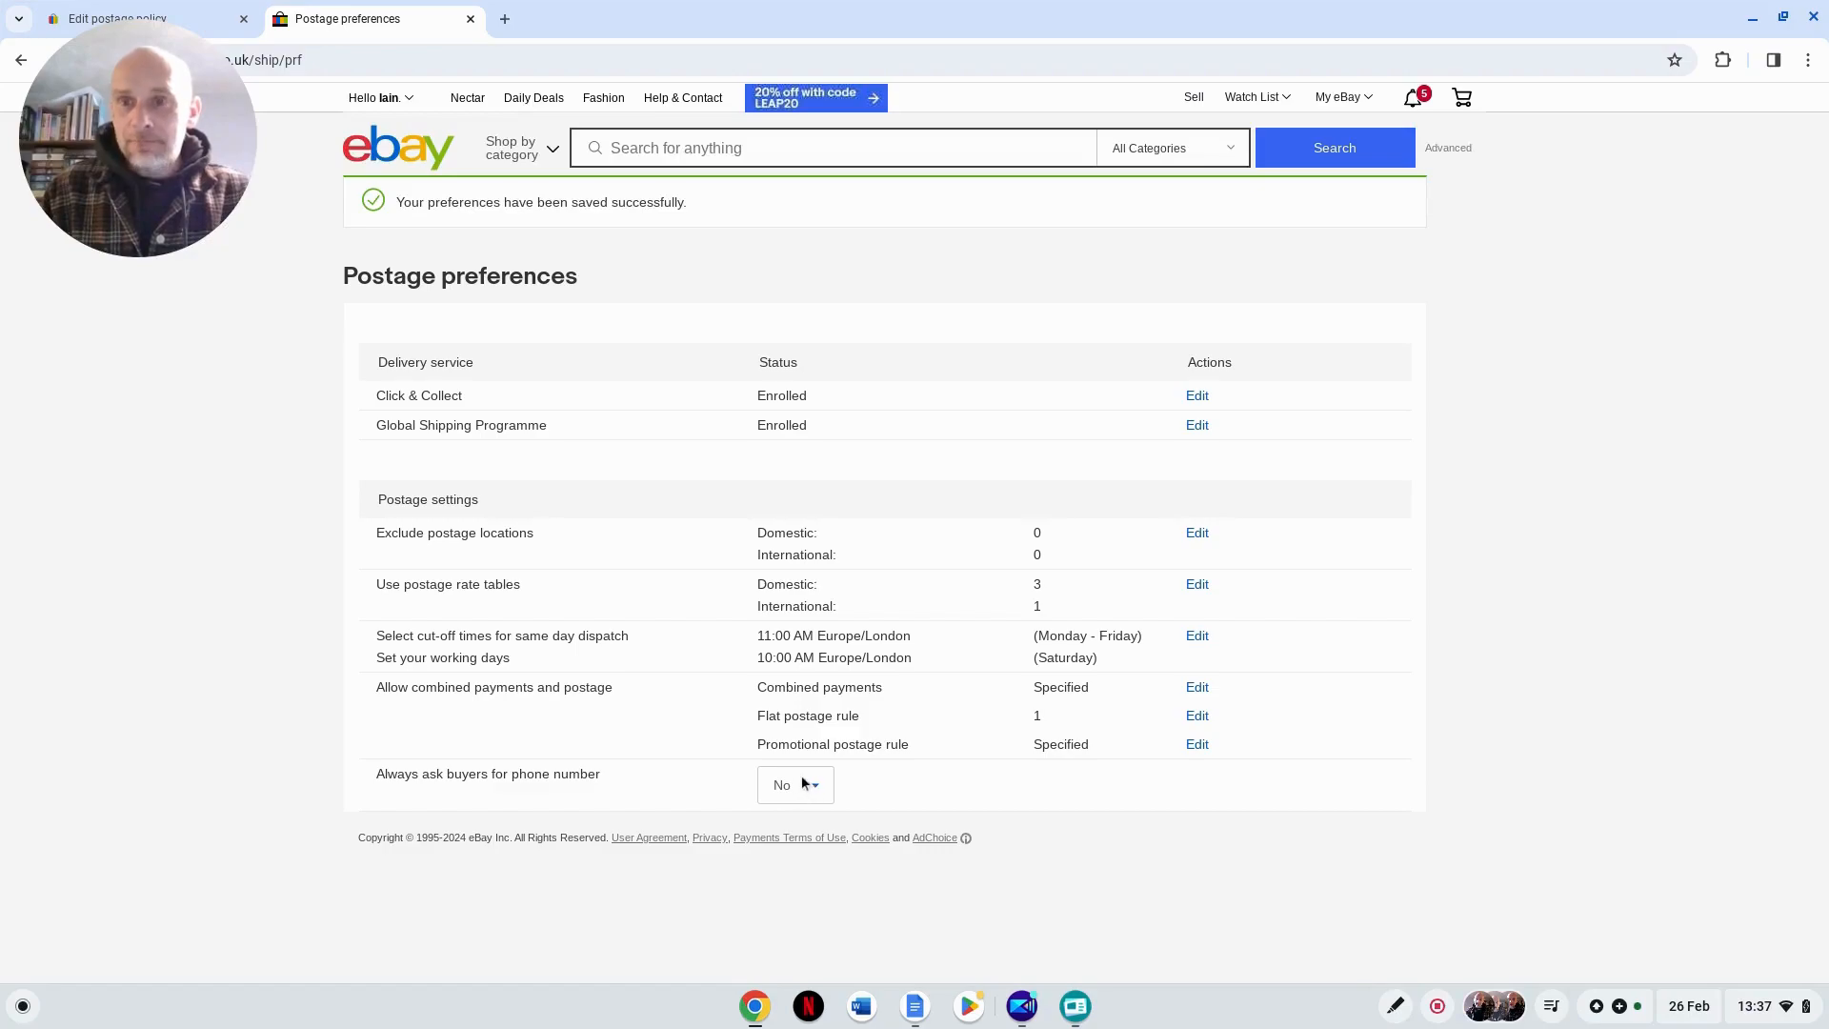
Step: Return to the postage policy being edited and change its first domestic service to Royal Mail 48 (2 to 3 working days)
click(143, 19)
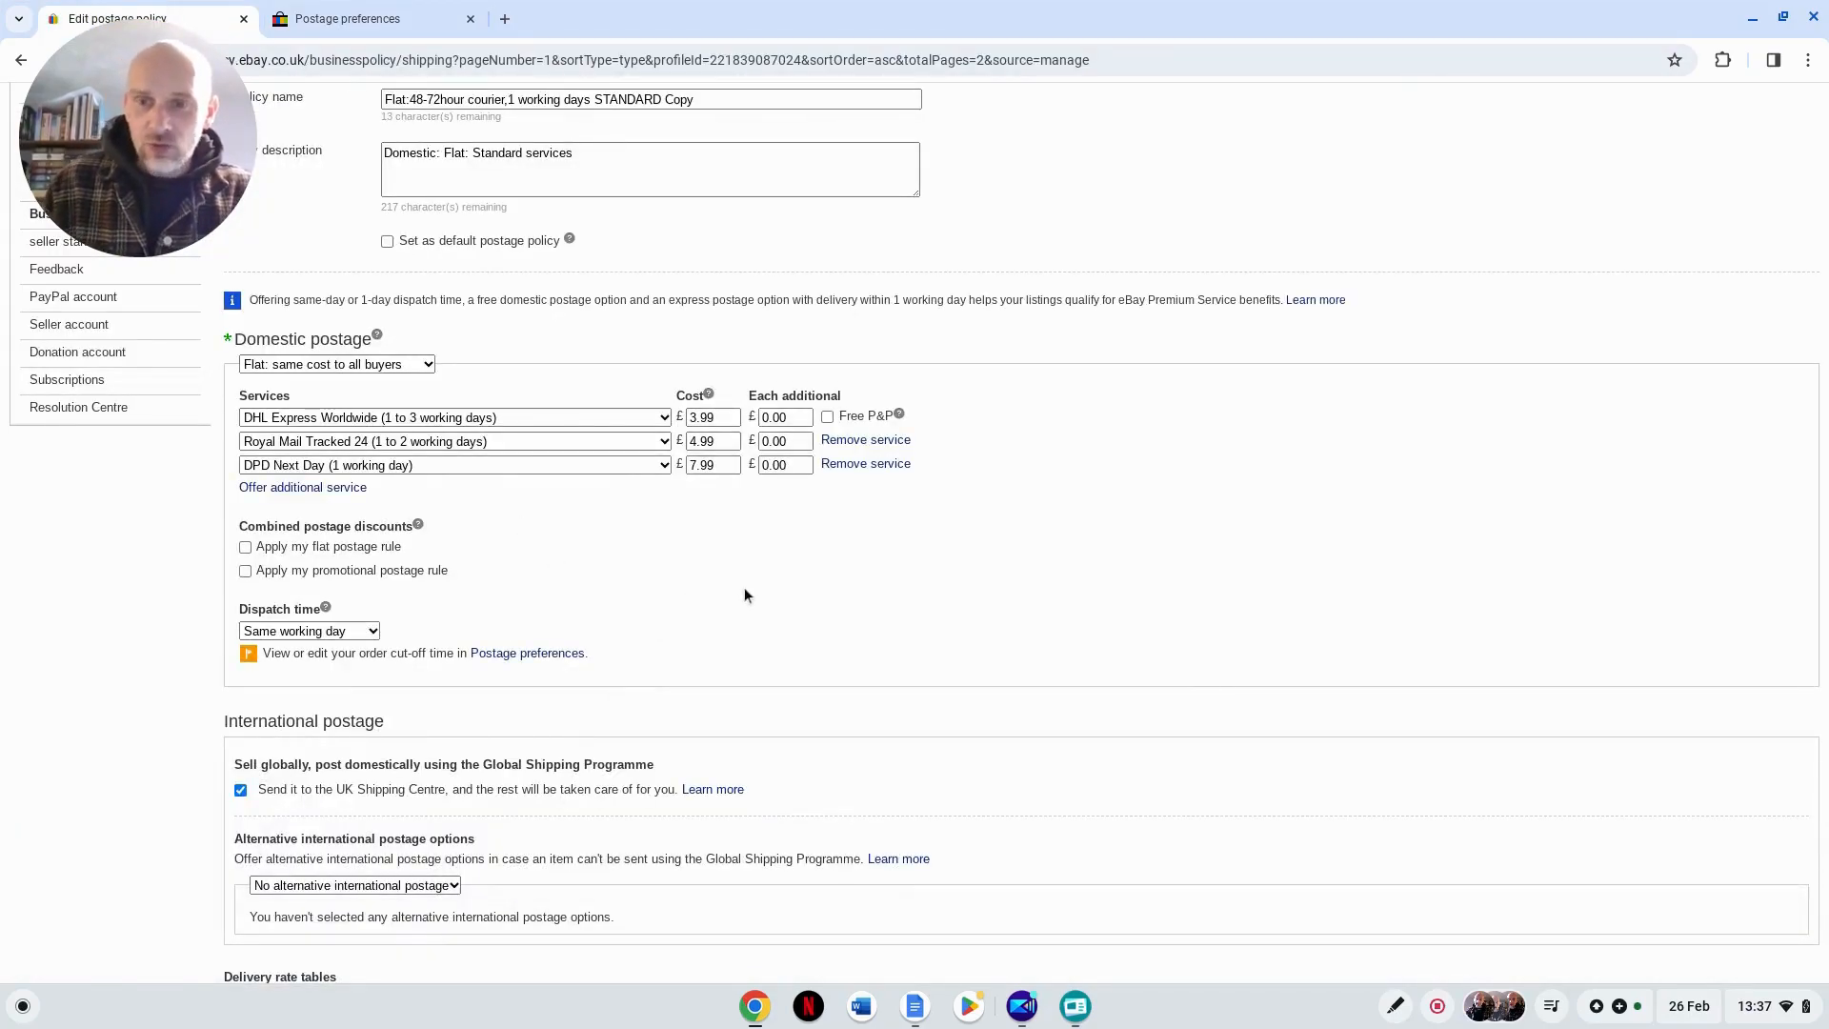
scroll(568, 673, up, 3)
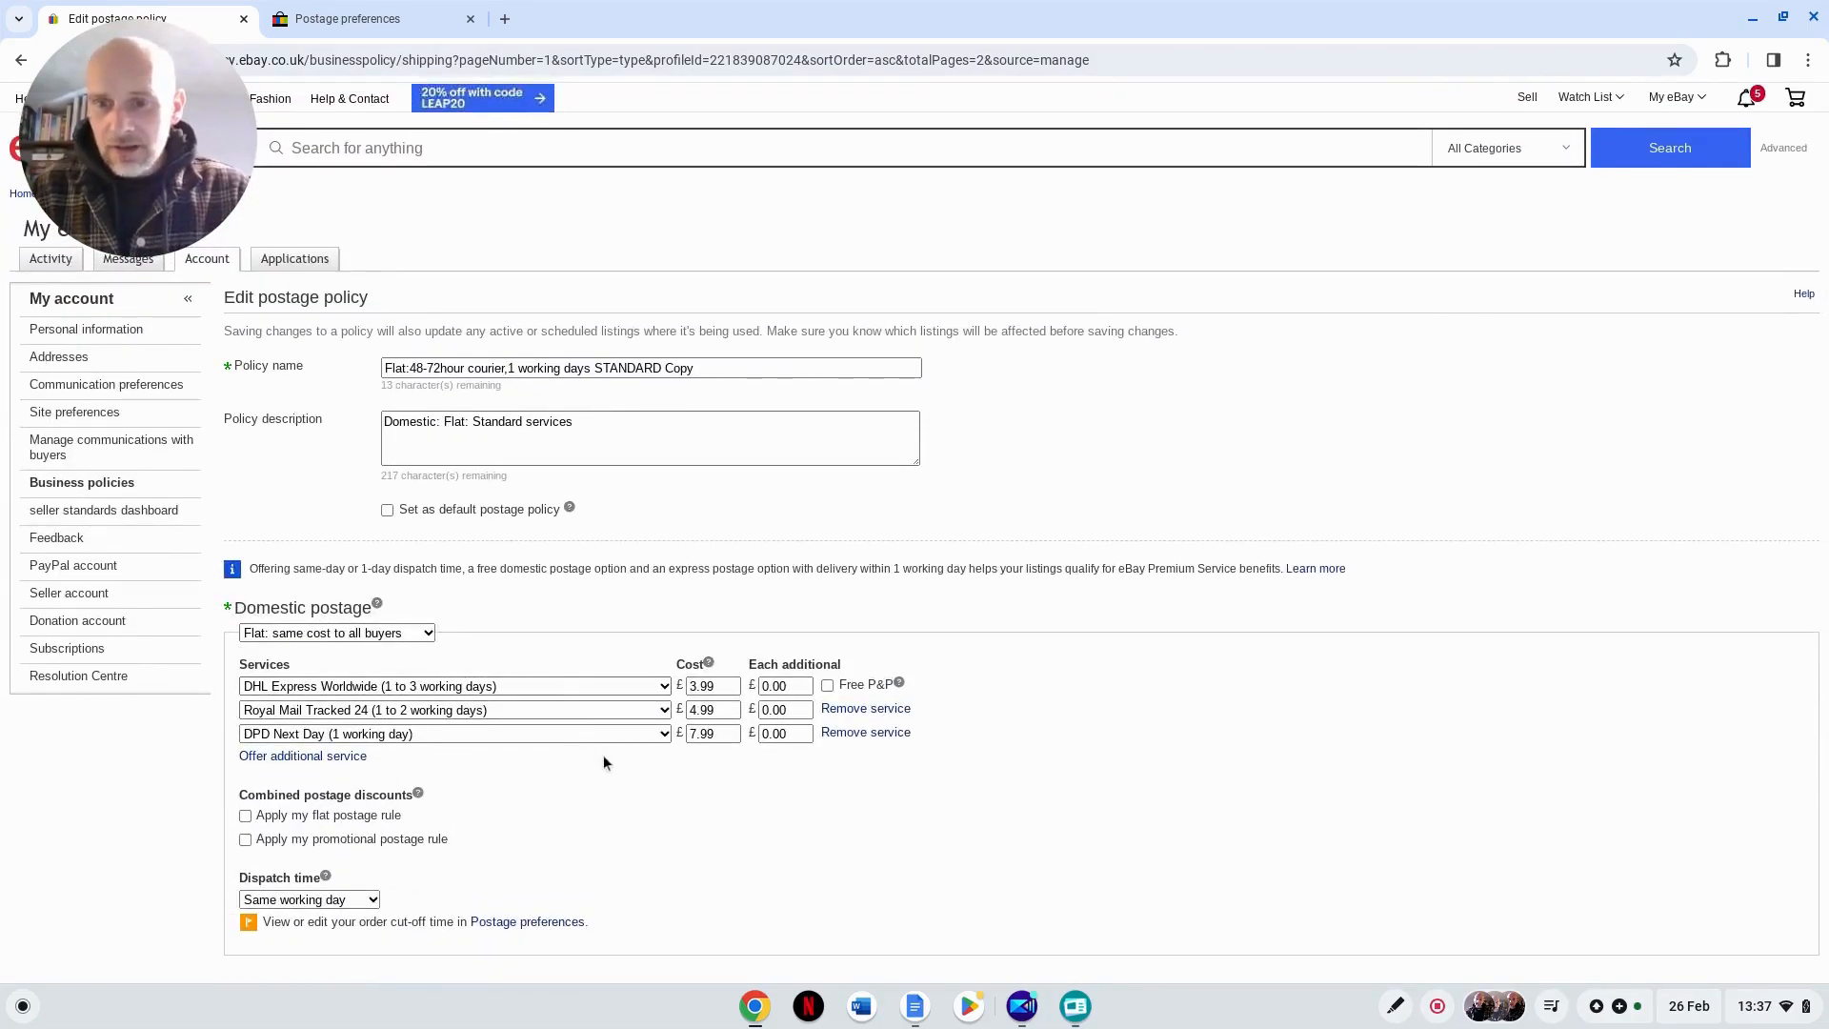
scroll(551, 783, down, 1)
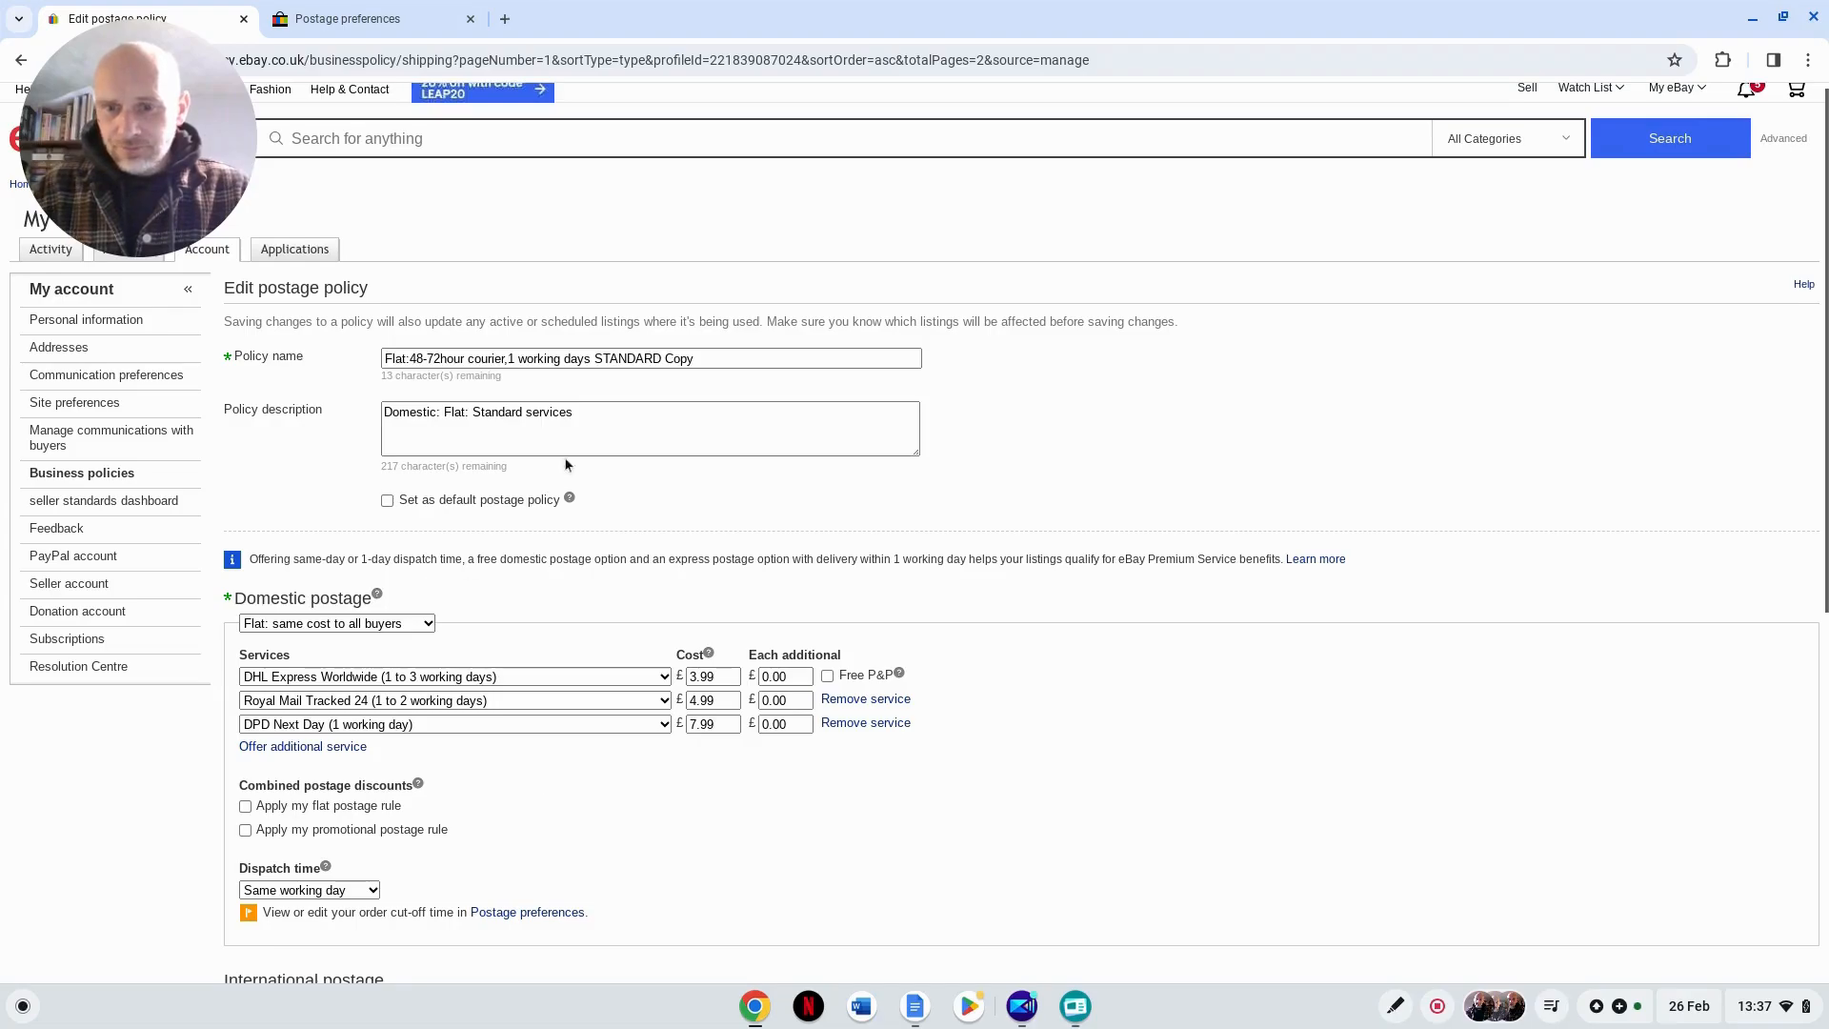
click(419, 625)
click(538, 645)
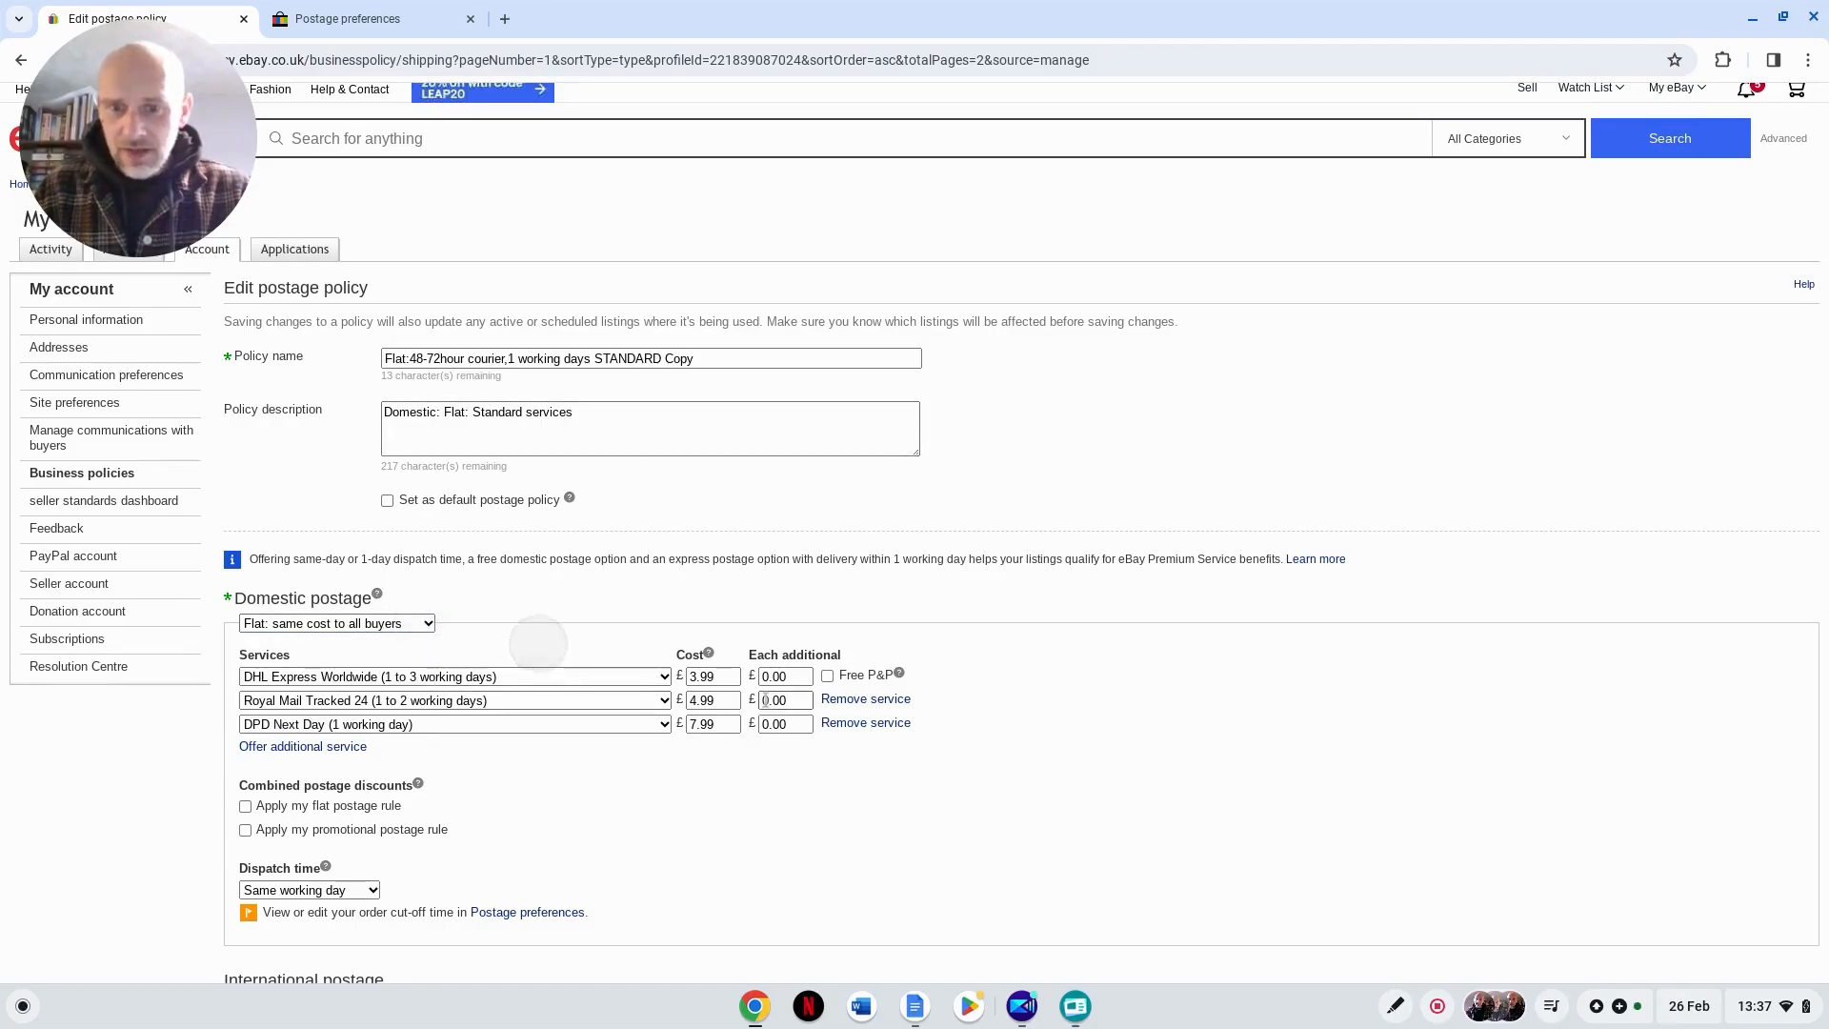
click(583, 675)
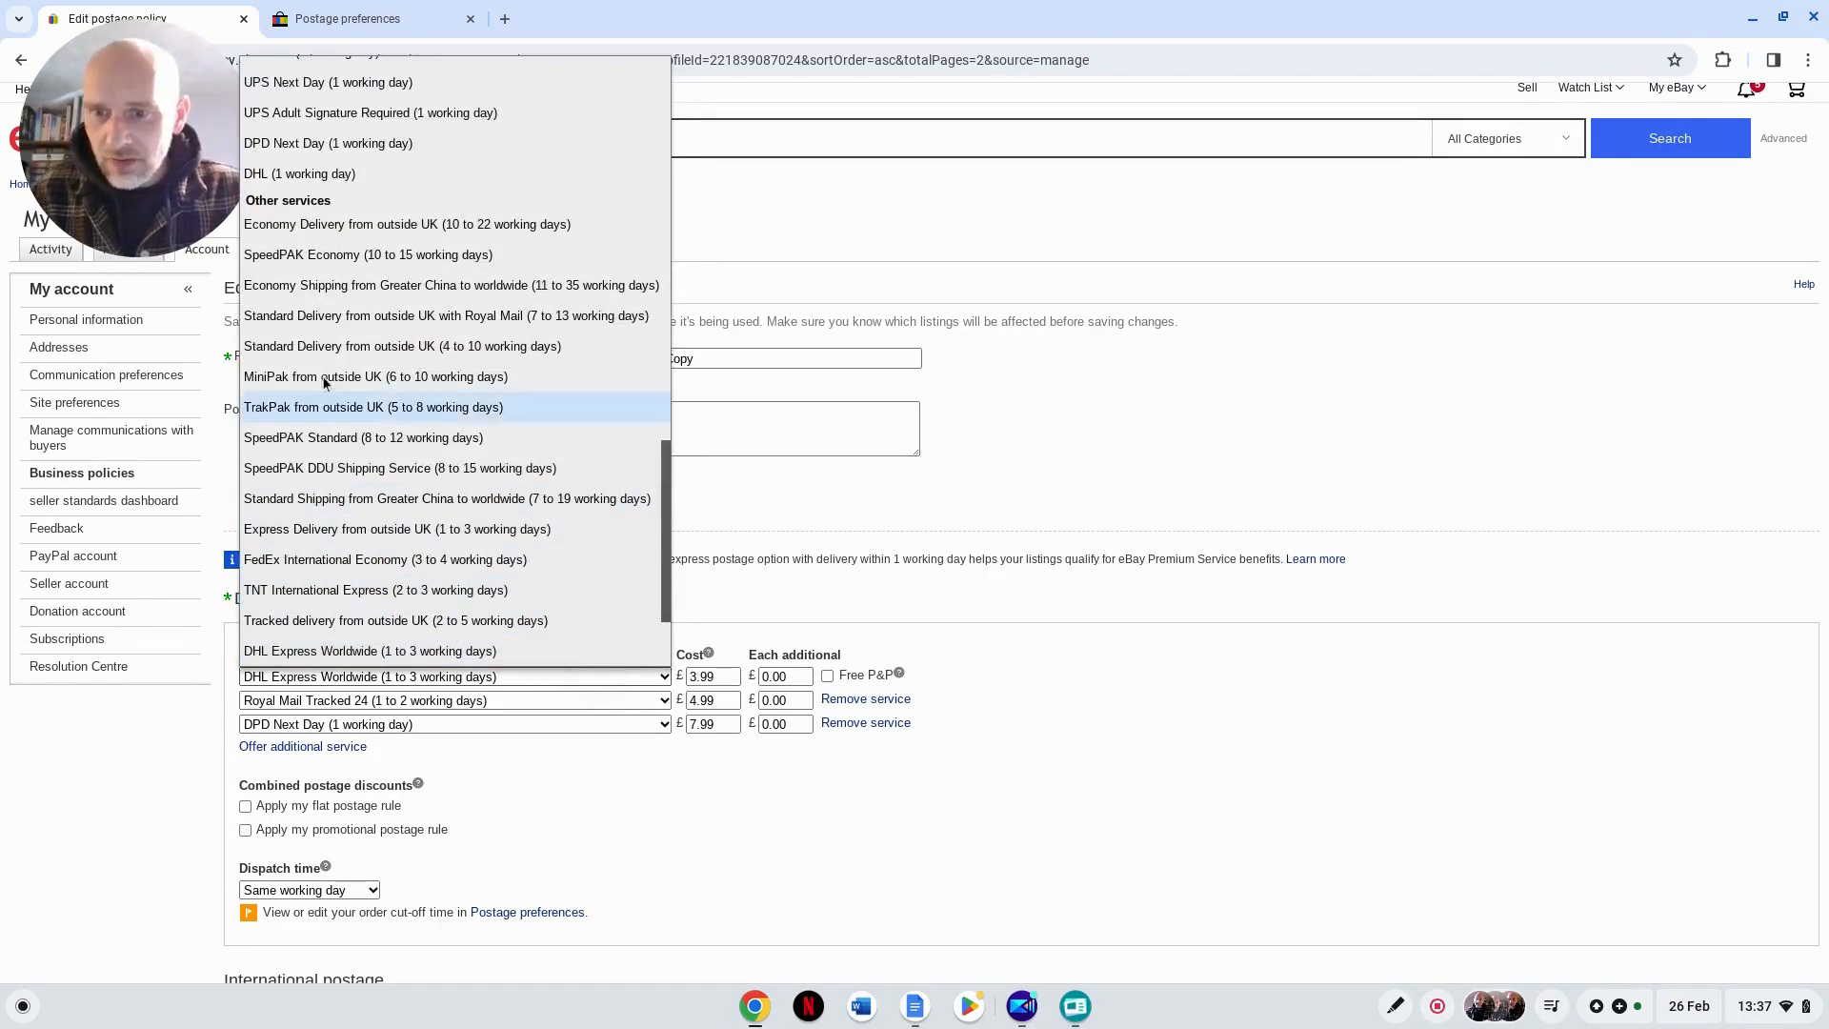
scroll(429, 343, up, 5)
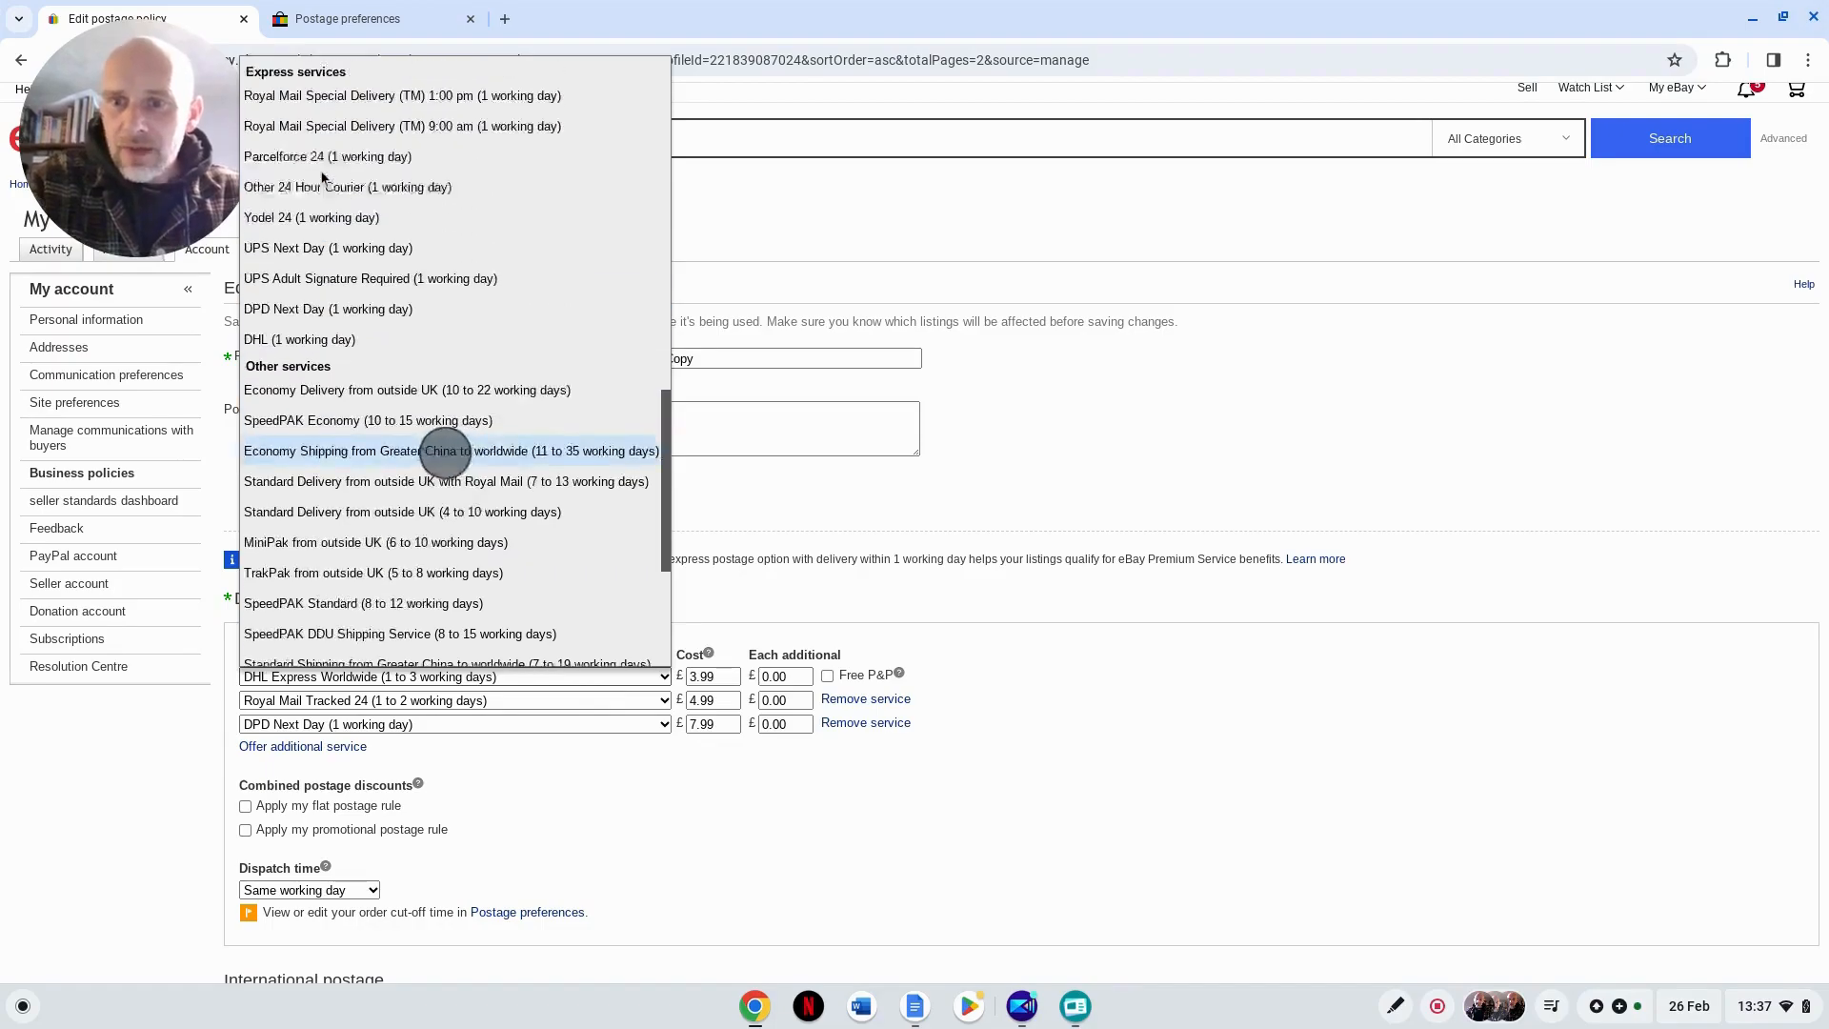
scroll(322, 176, up, 5)
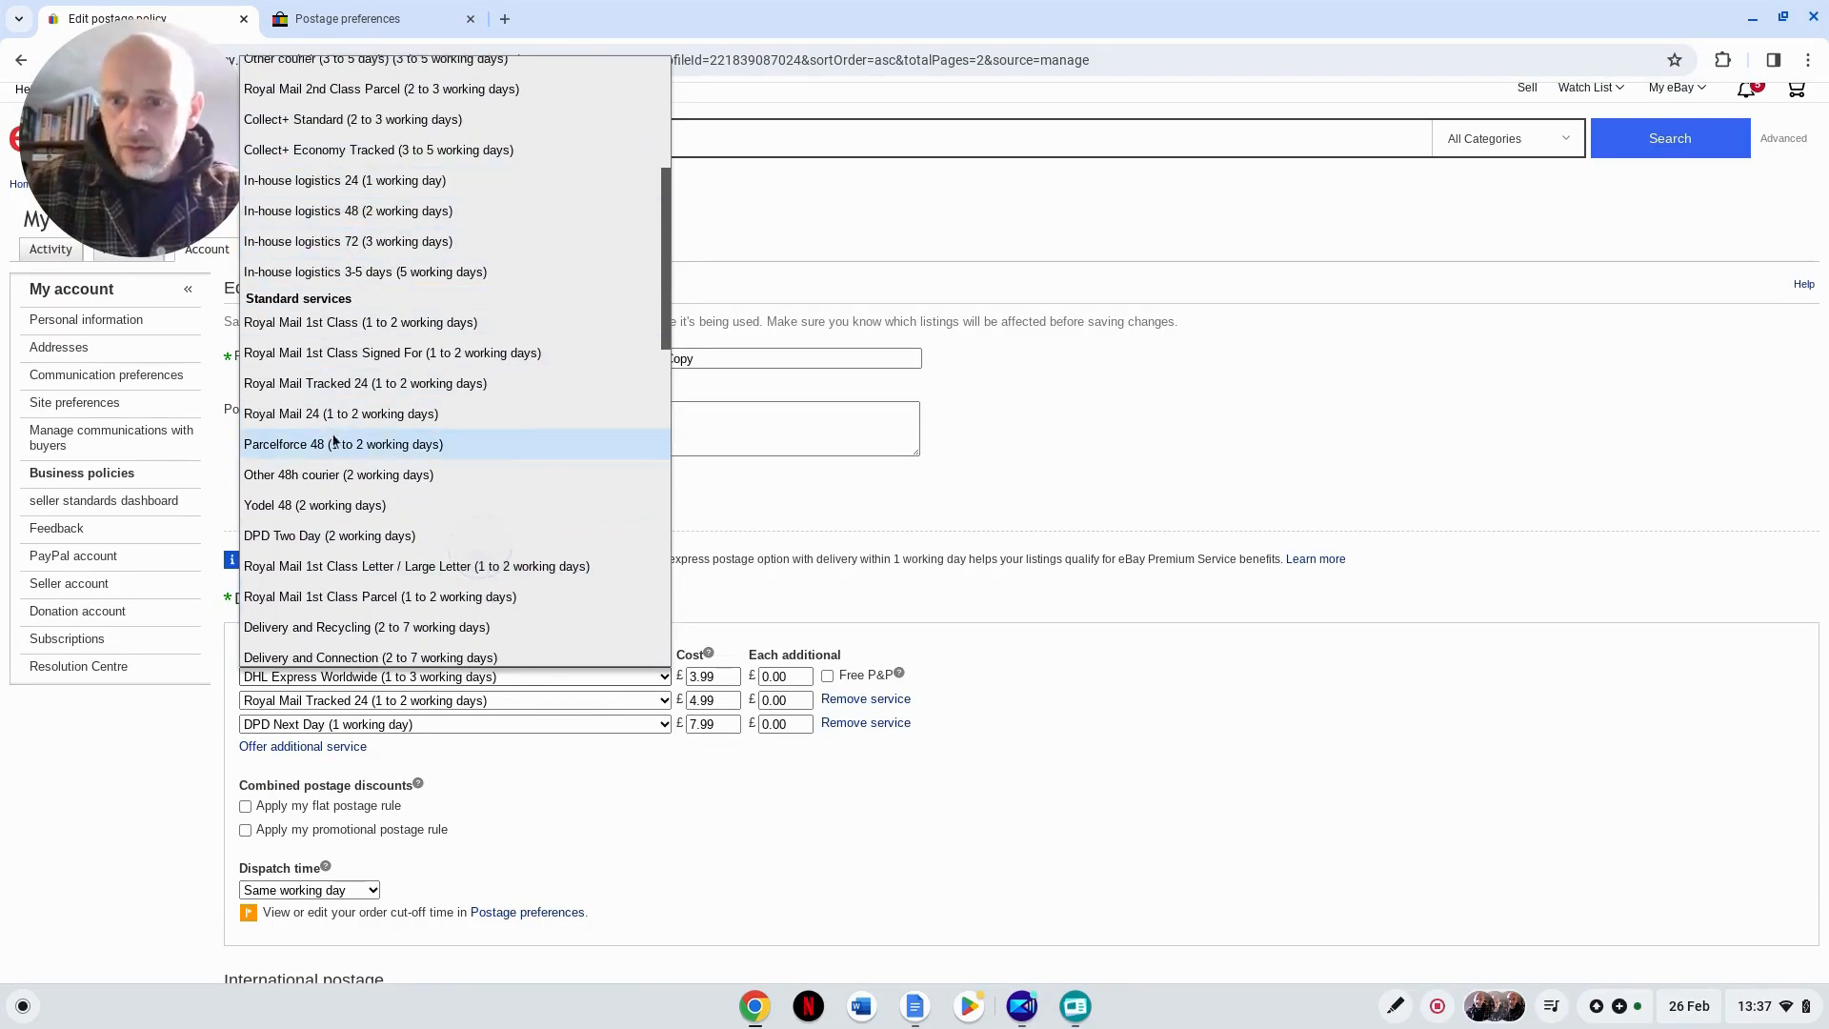
scroll(363, 276, up, 4)
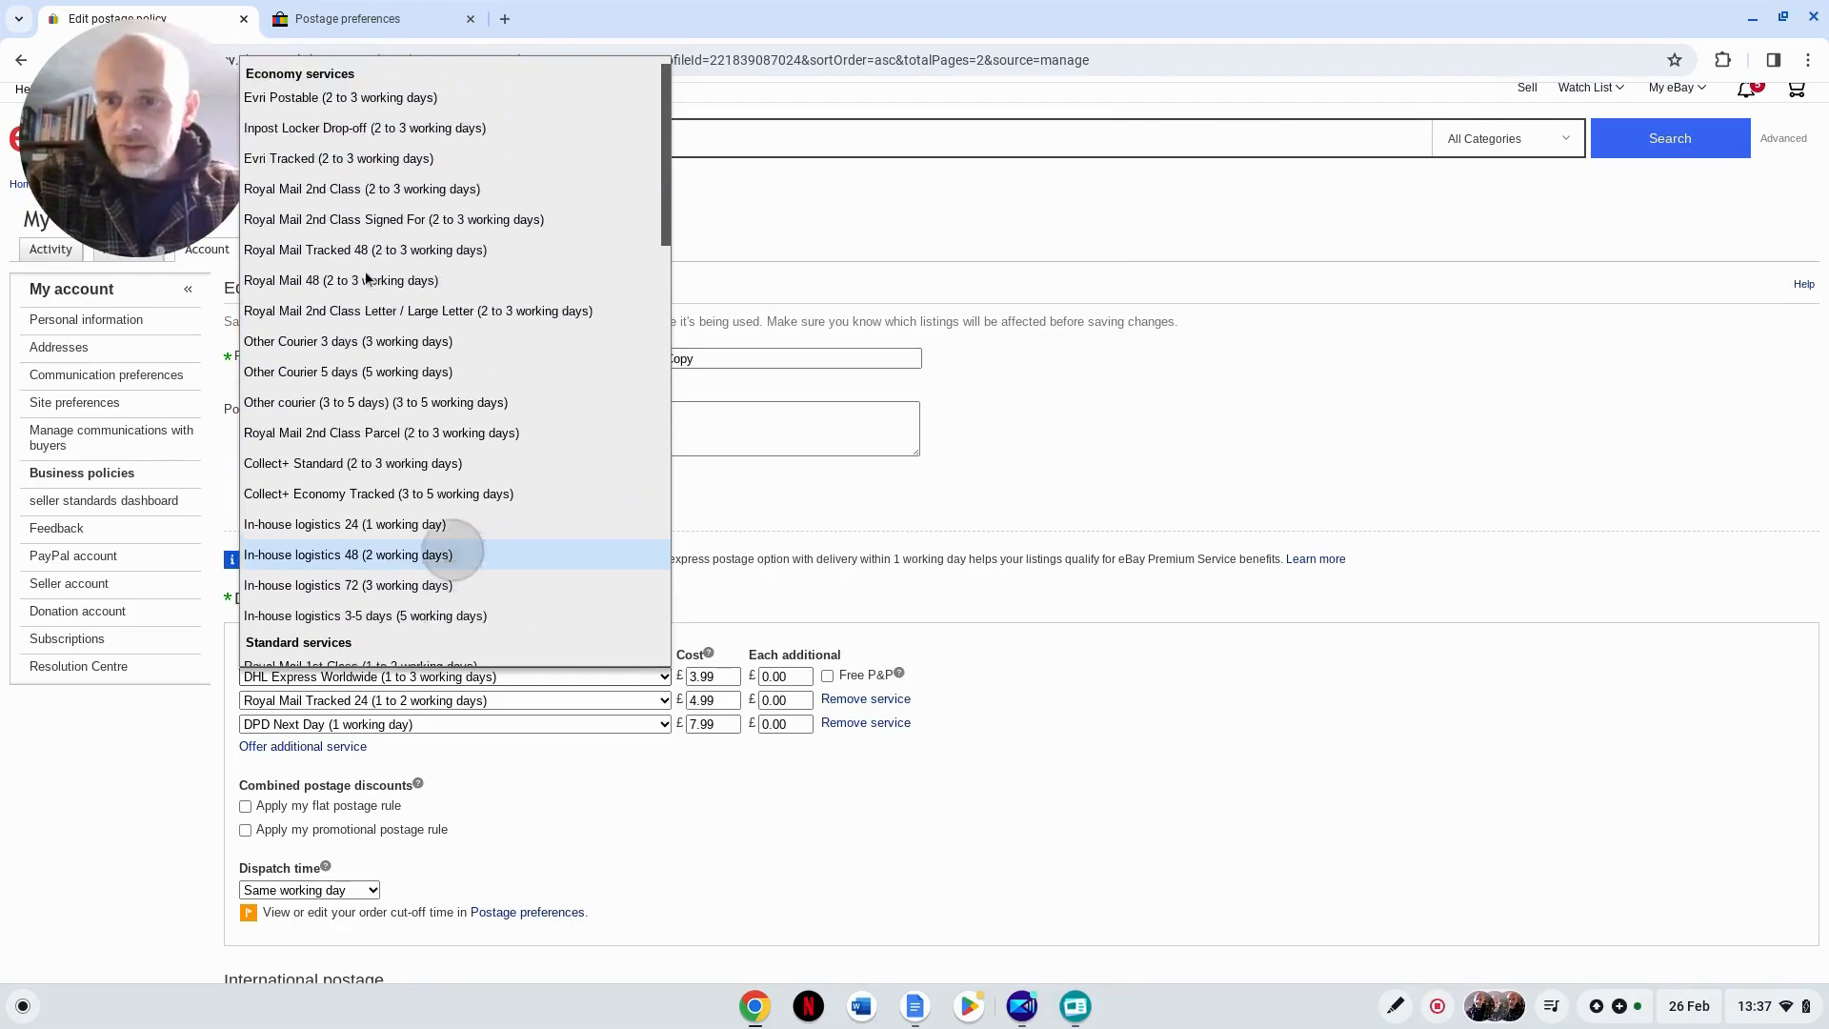
click(373, 306)
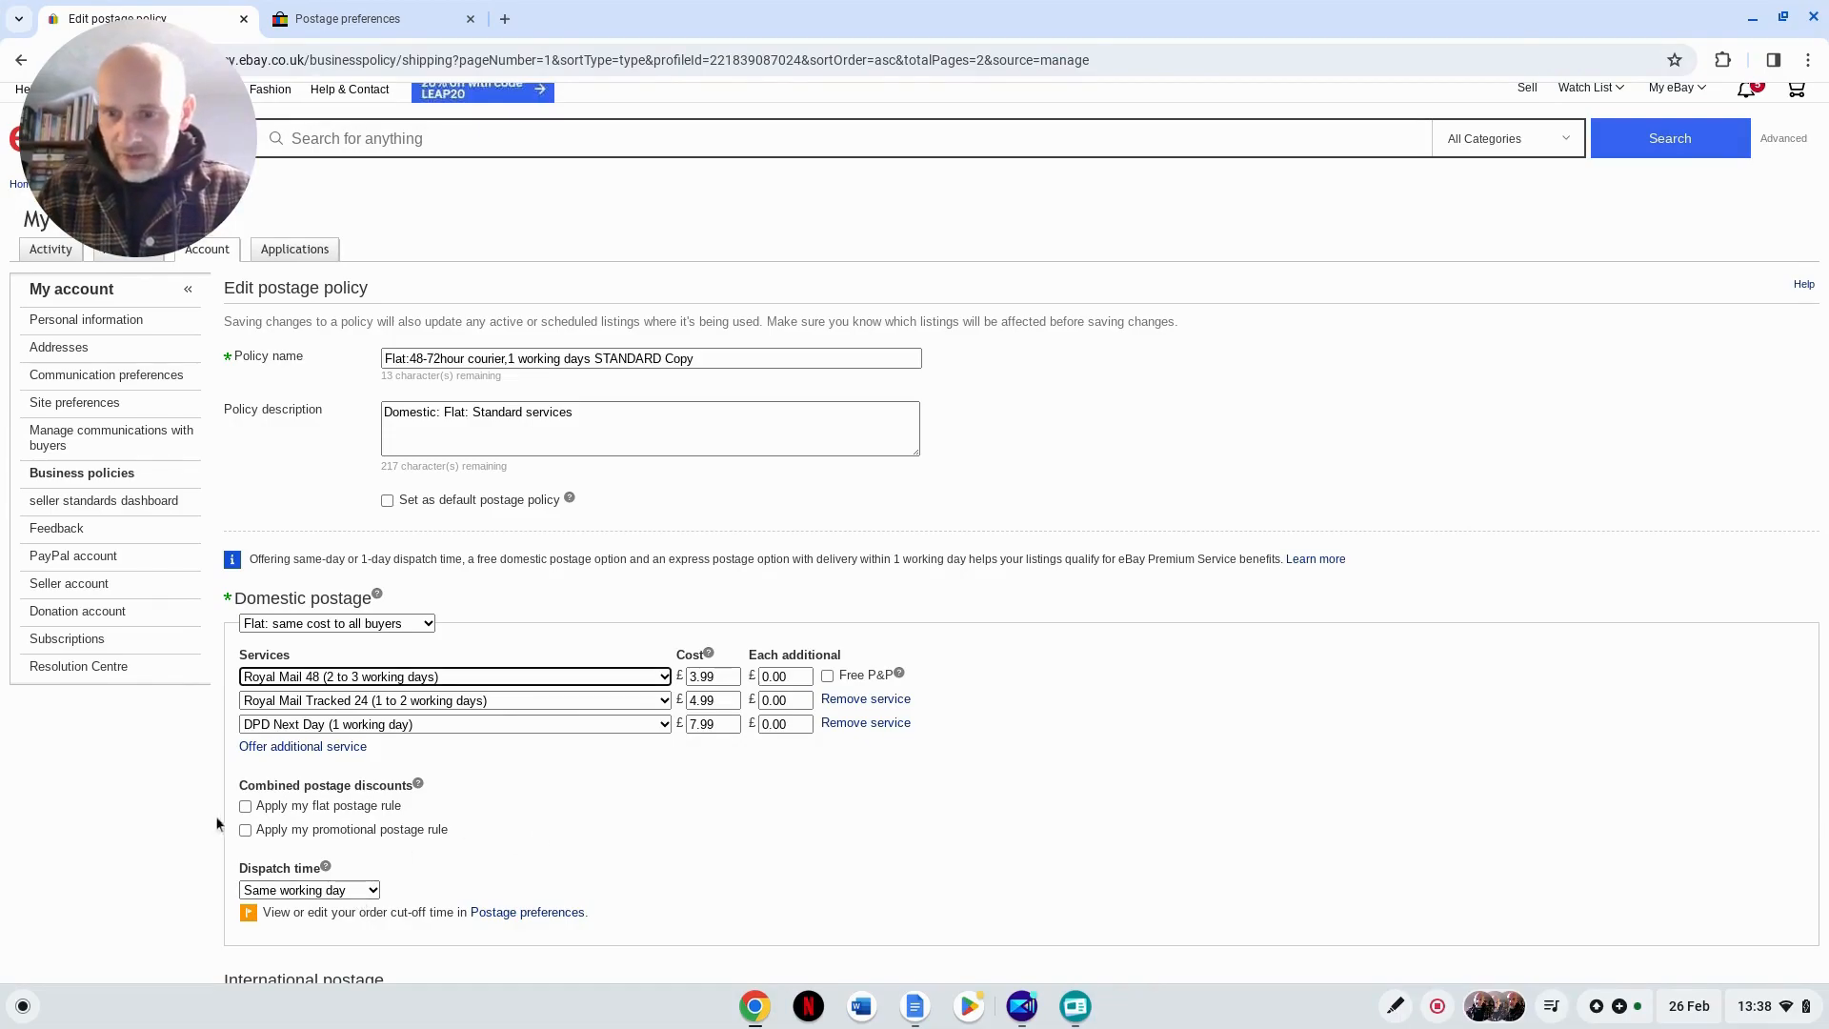
Step: Apply the flat postage rule to the policy's combined postage discounts and review the policy's remaining settings
click(246, 806)
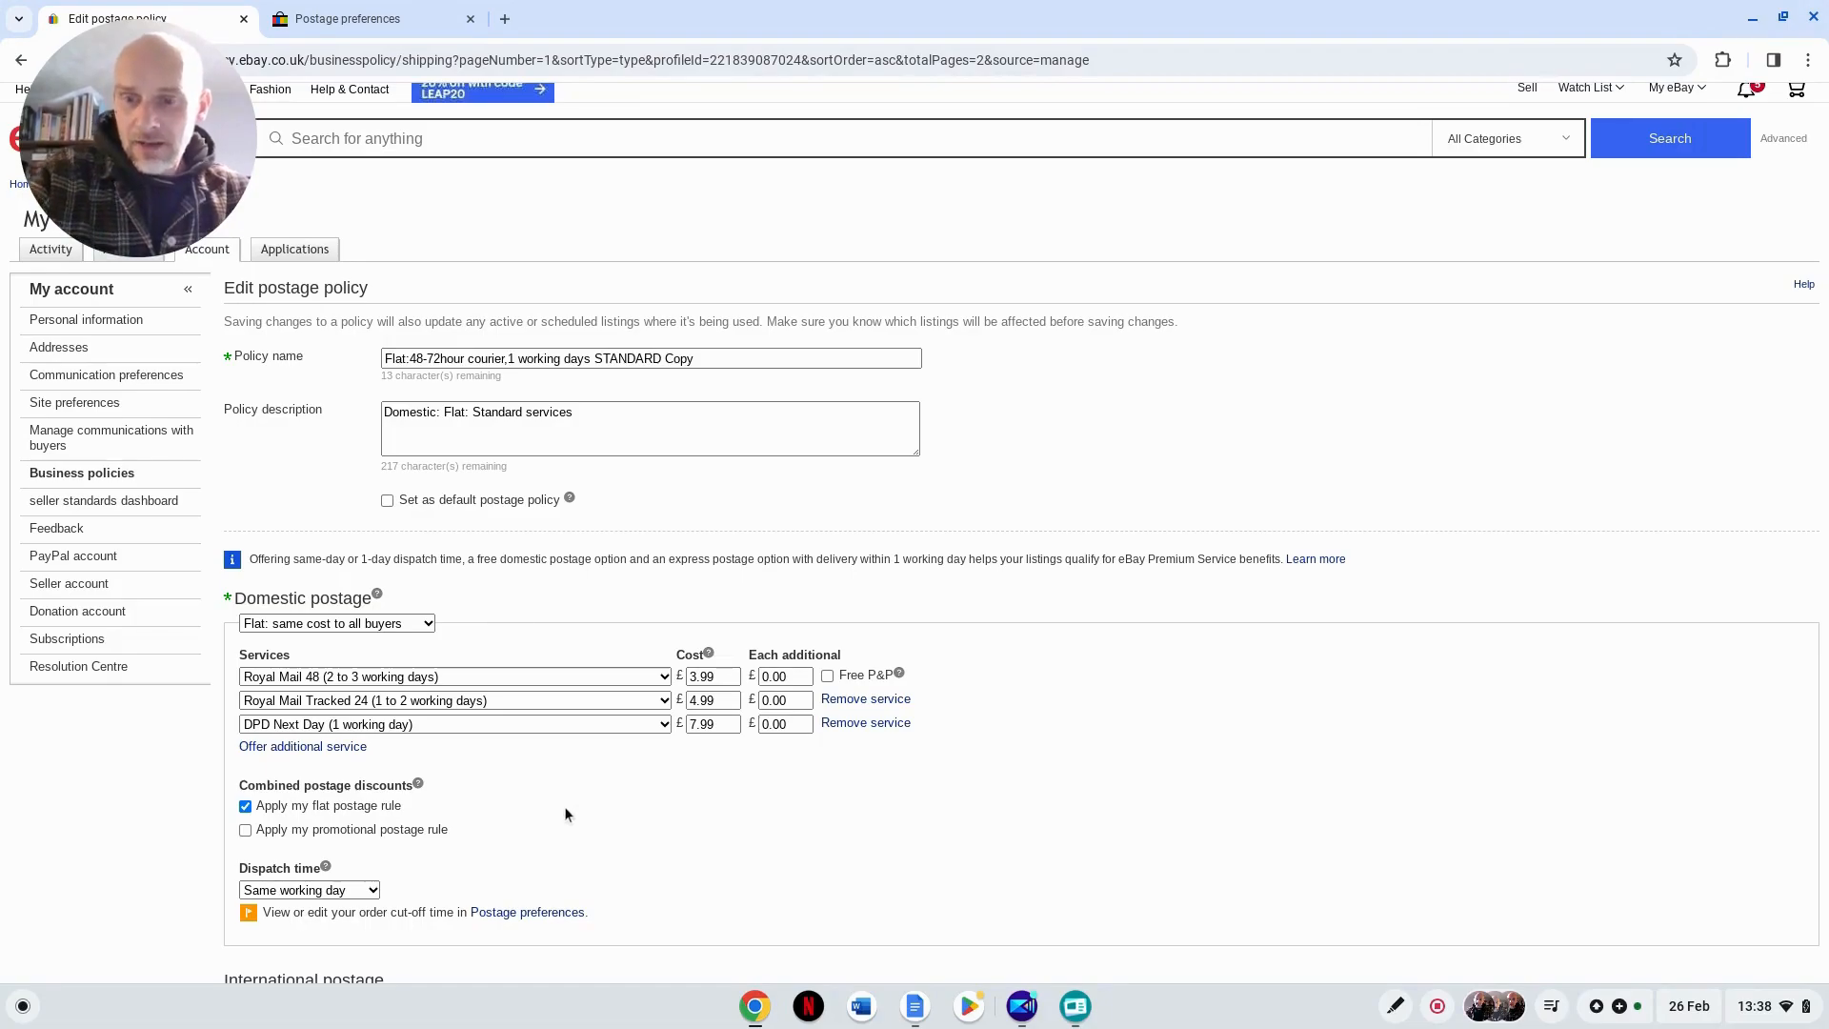
scroll(563, 807, down, 2)
scroll(563, 812, down, 3)
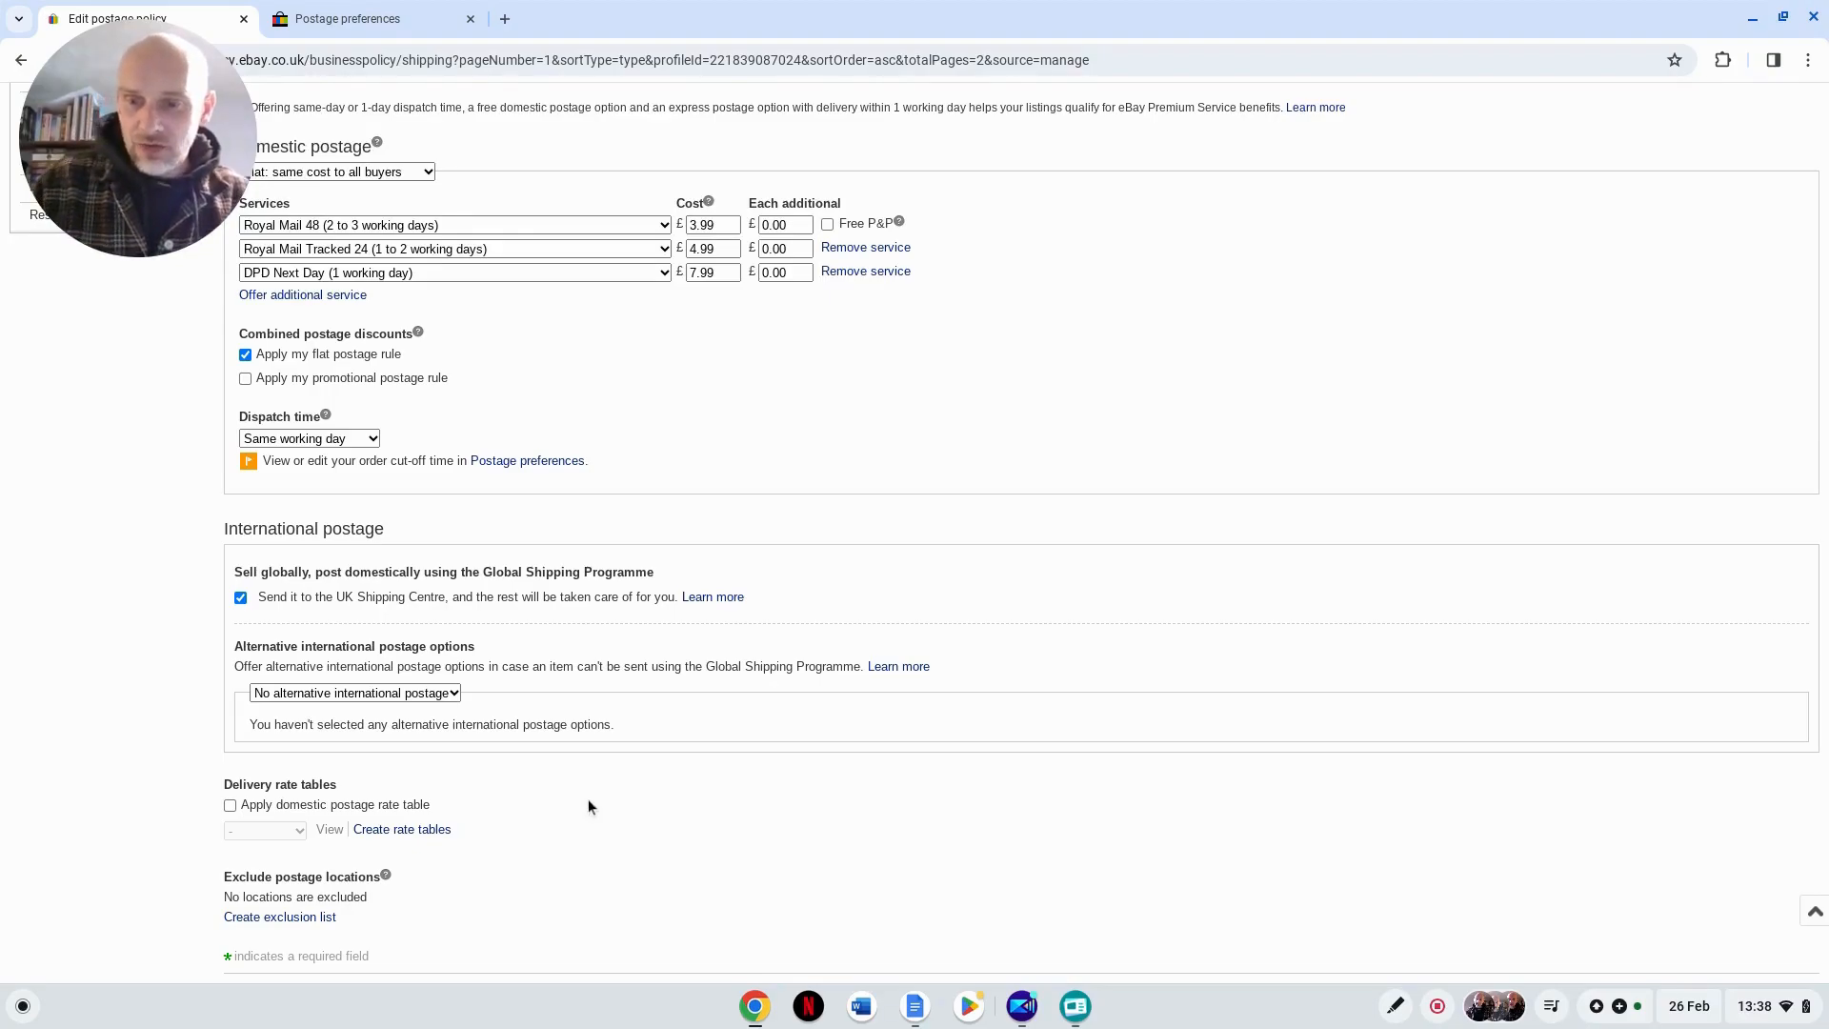
scroll(708, 761, down, 2)
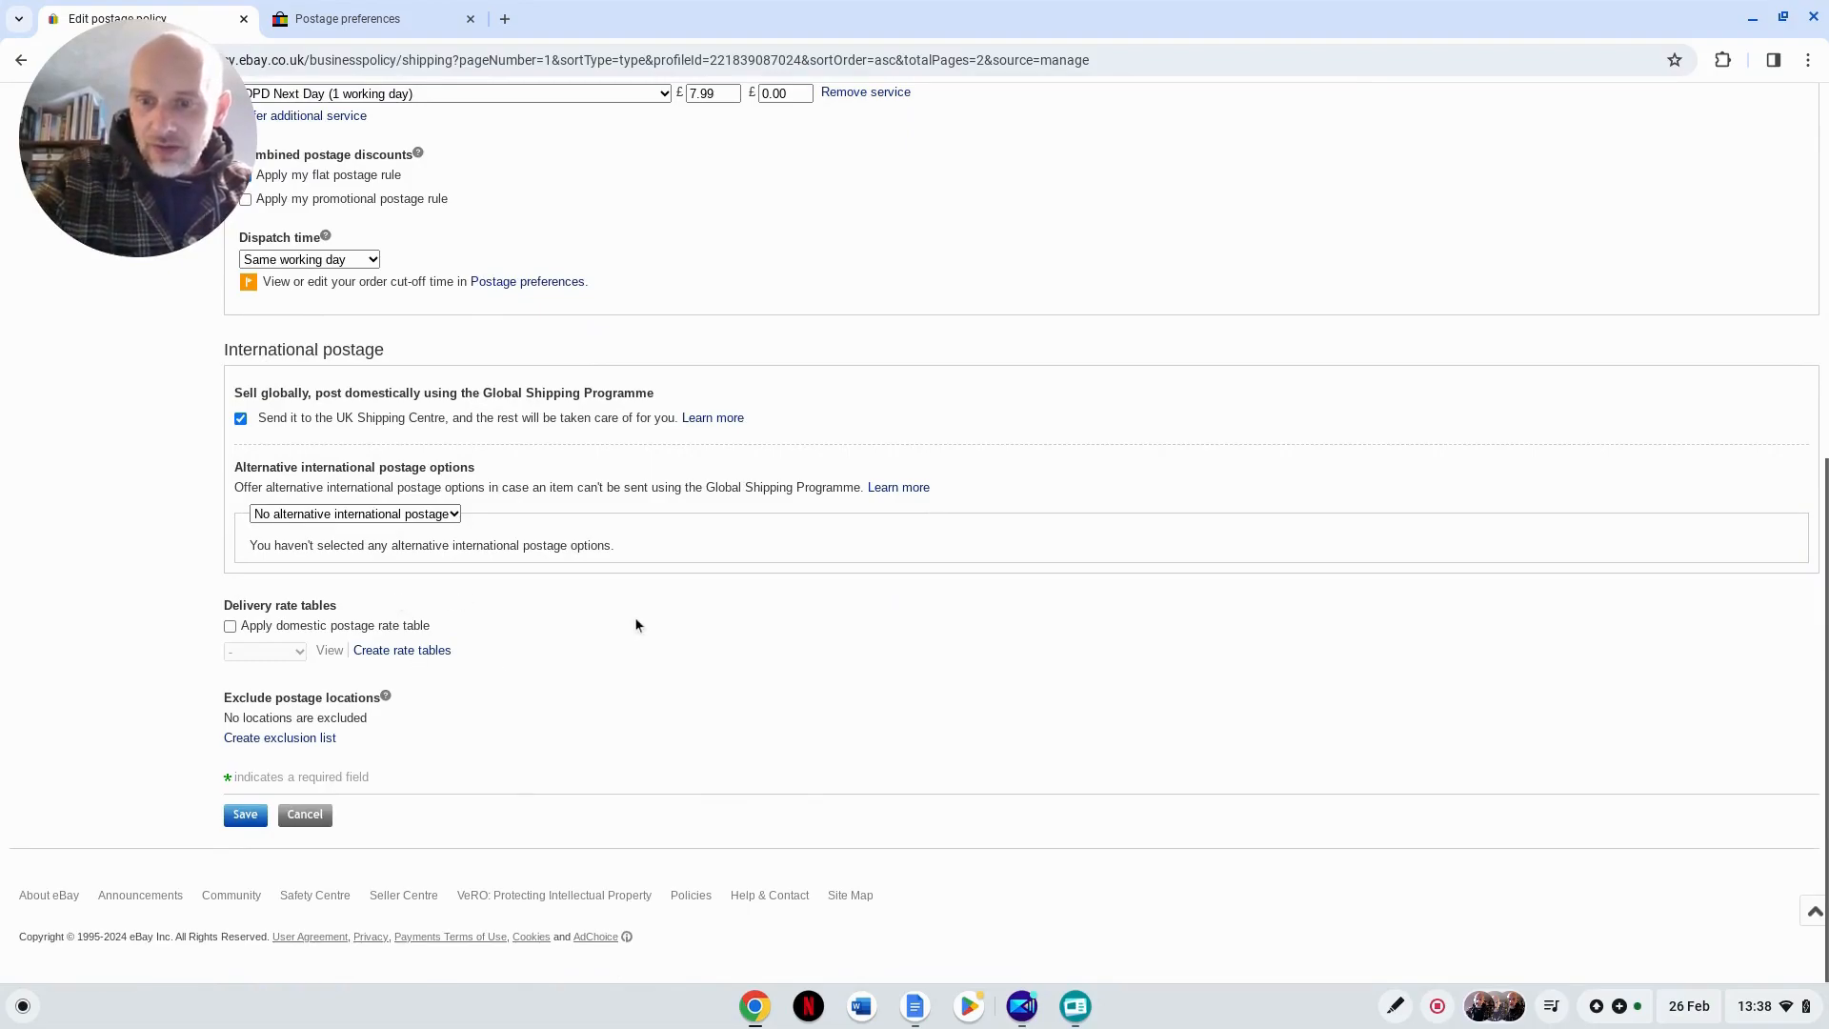
scroll(638, 619, up, 4)
scroll(638, 622, up, 2)
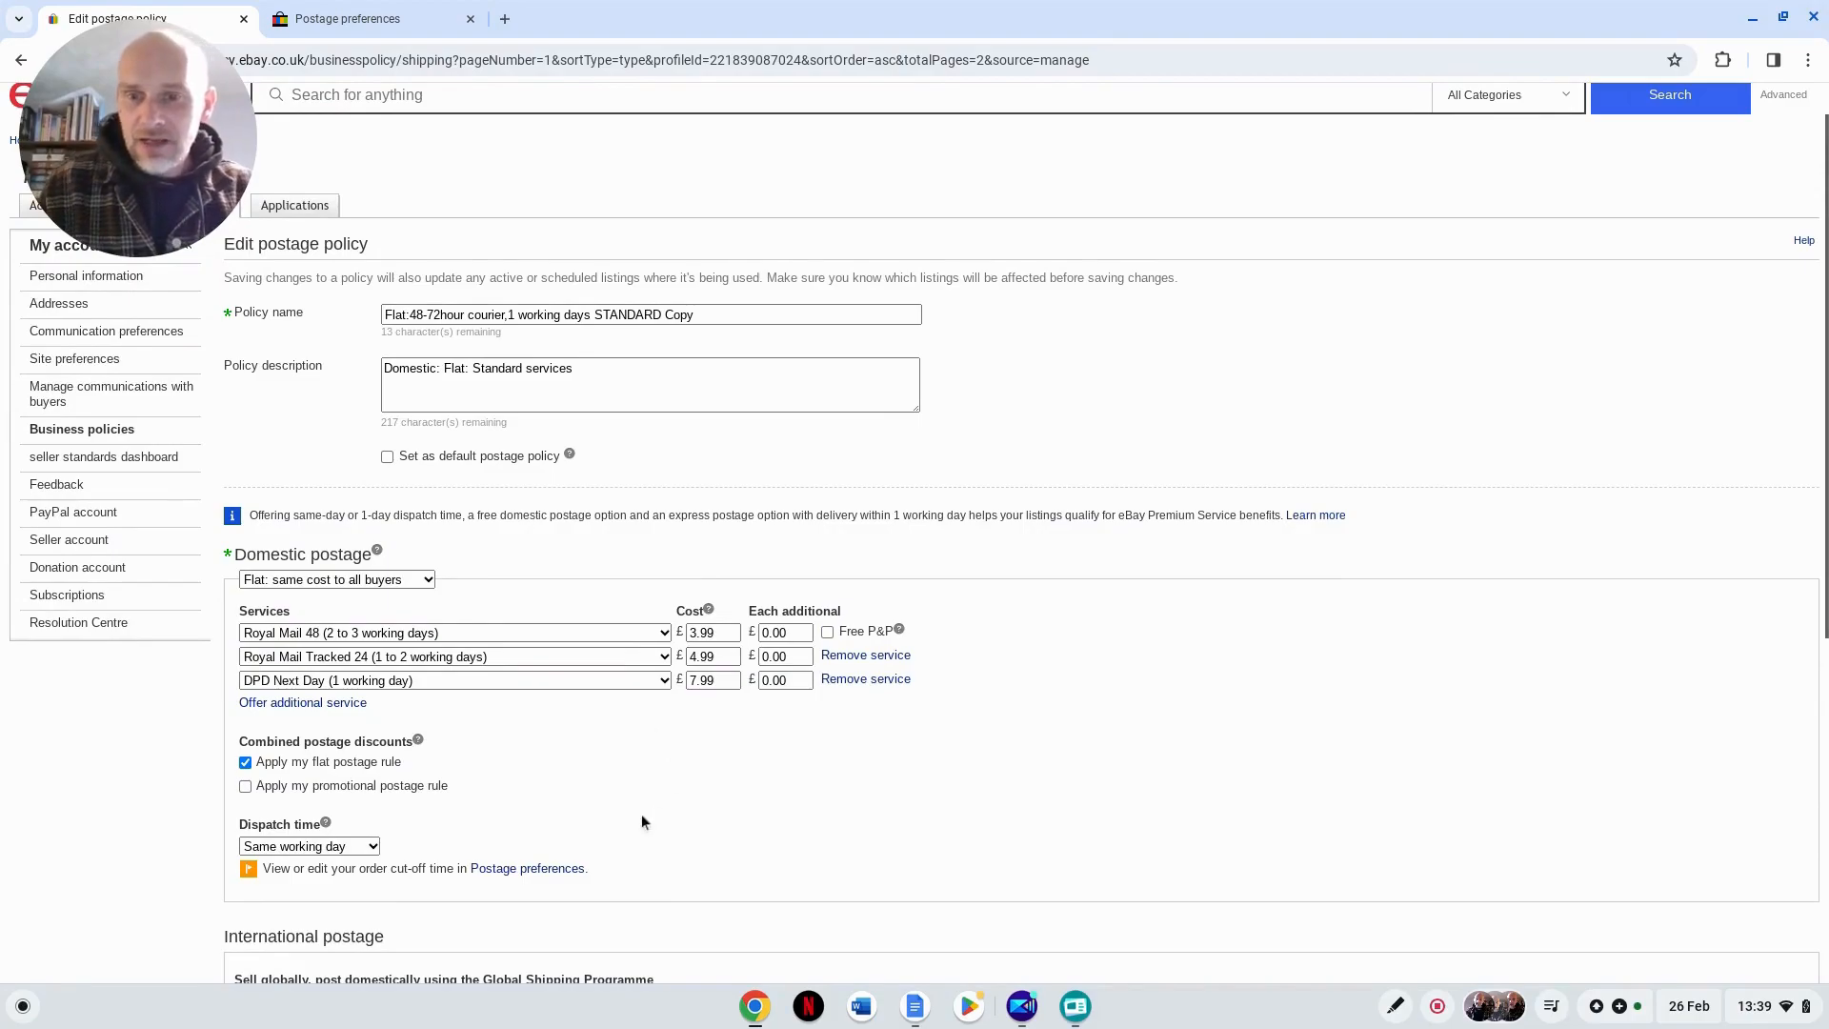
Step: Rename the postage policy as "3.99 - flat rate royal mail tracked 48hr"
drag(704, 316, 386, 312)
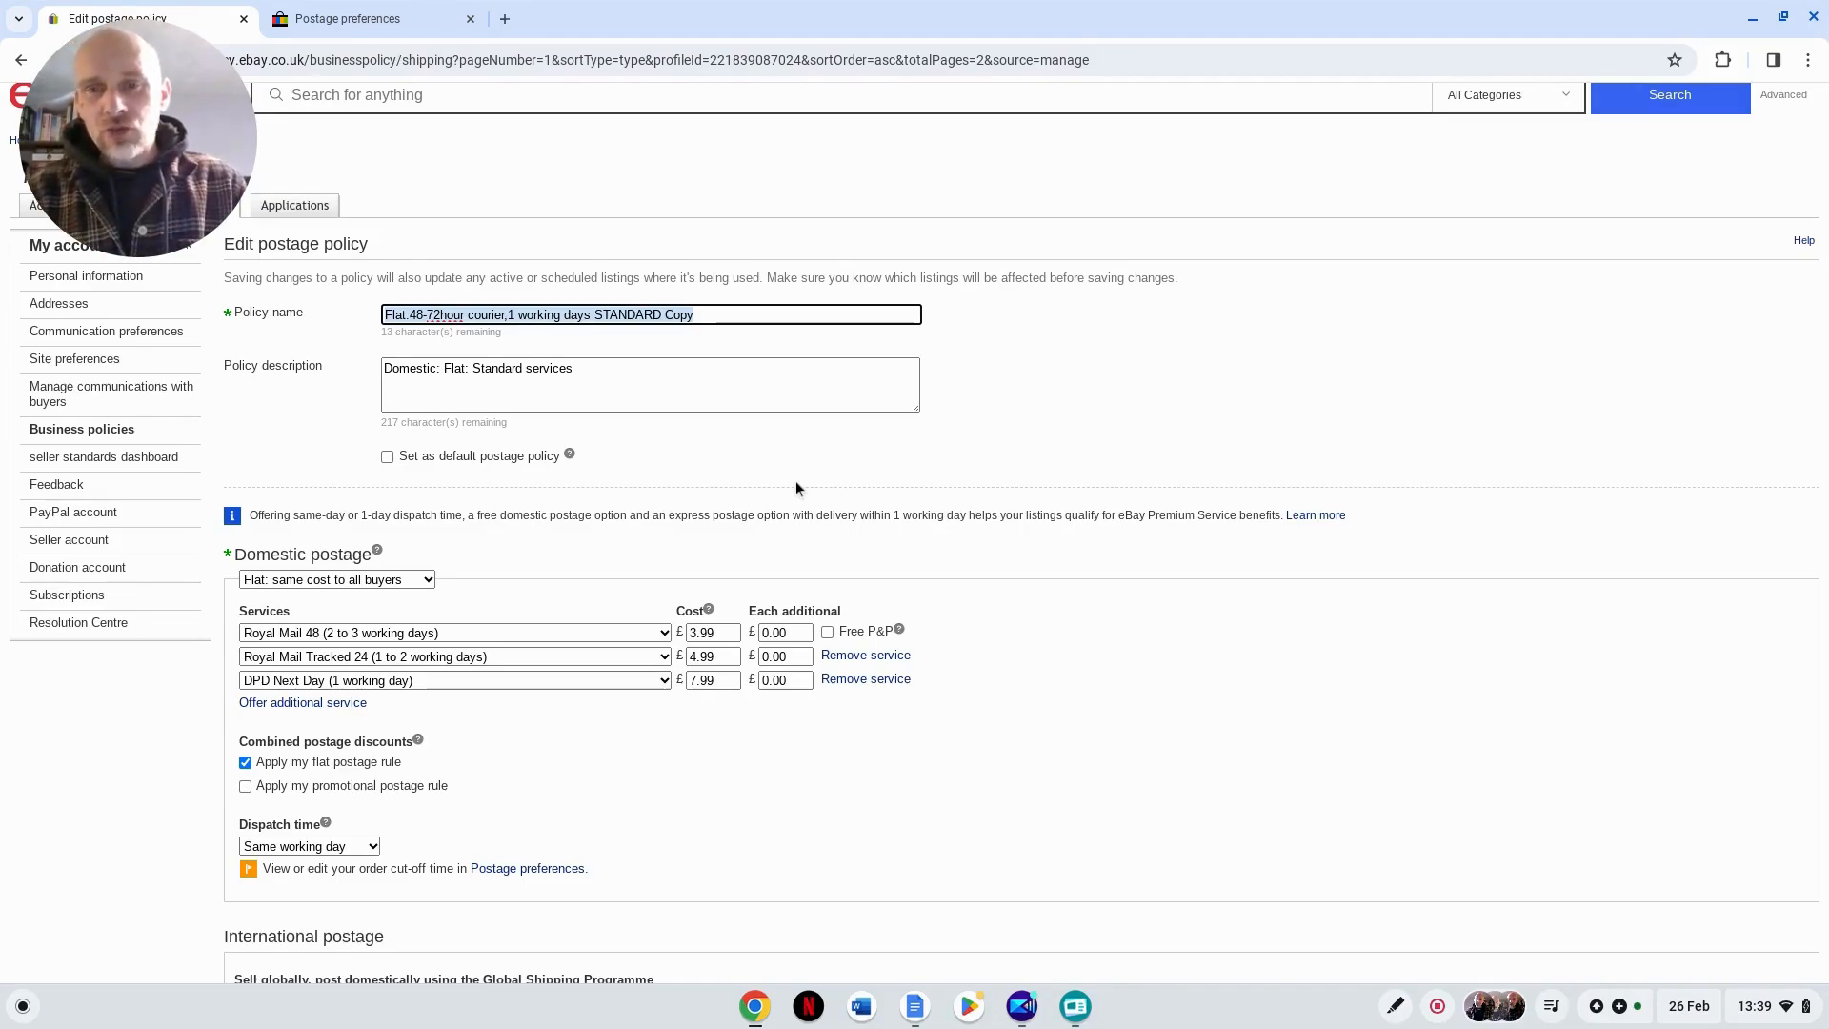
text(3.99)
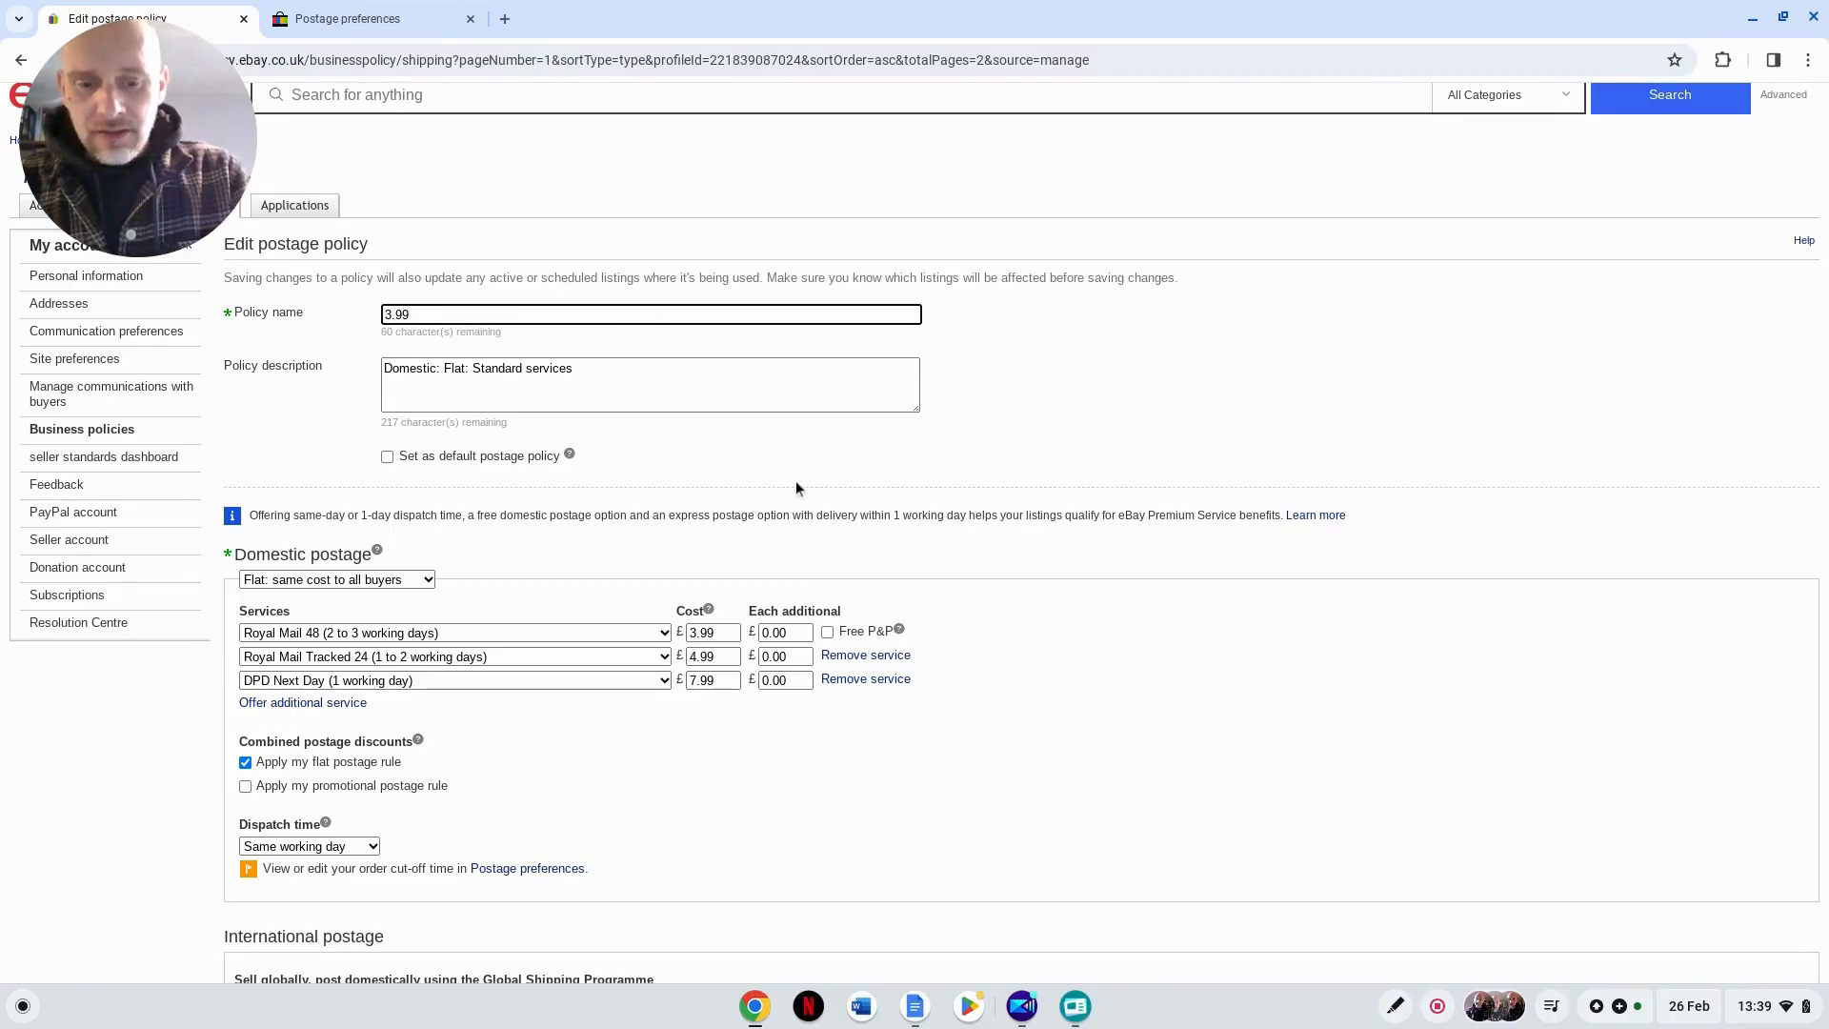
text( - flat rate)
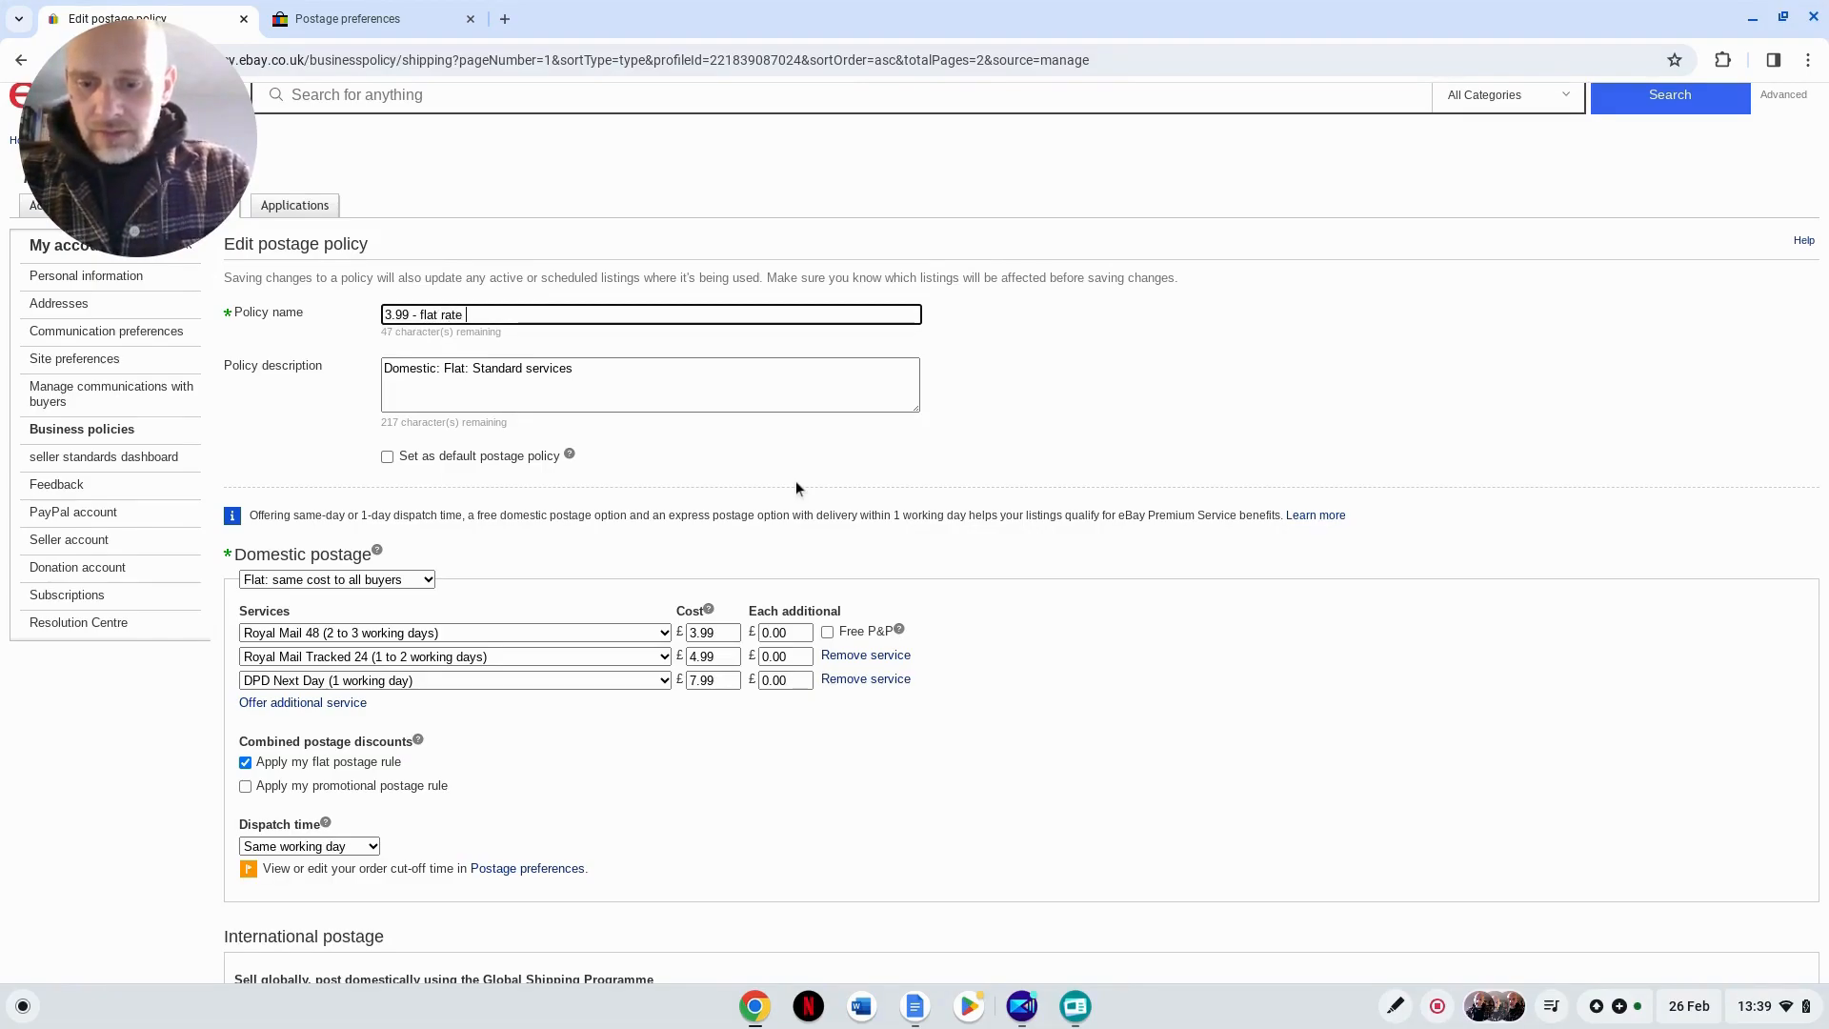
text( rm )
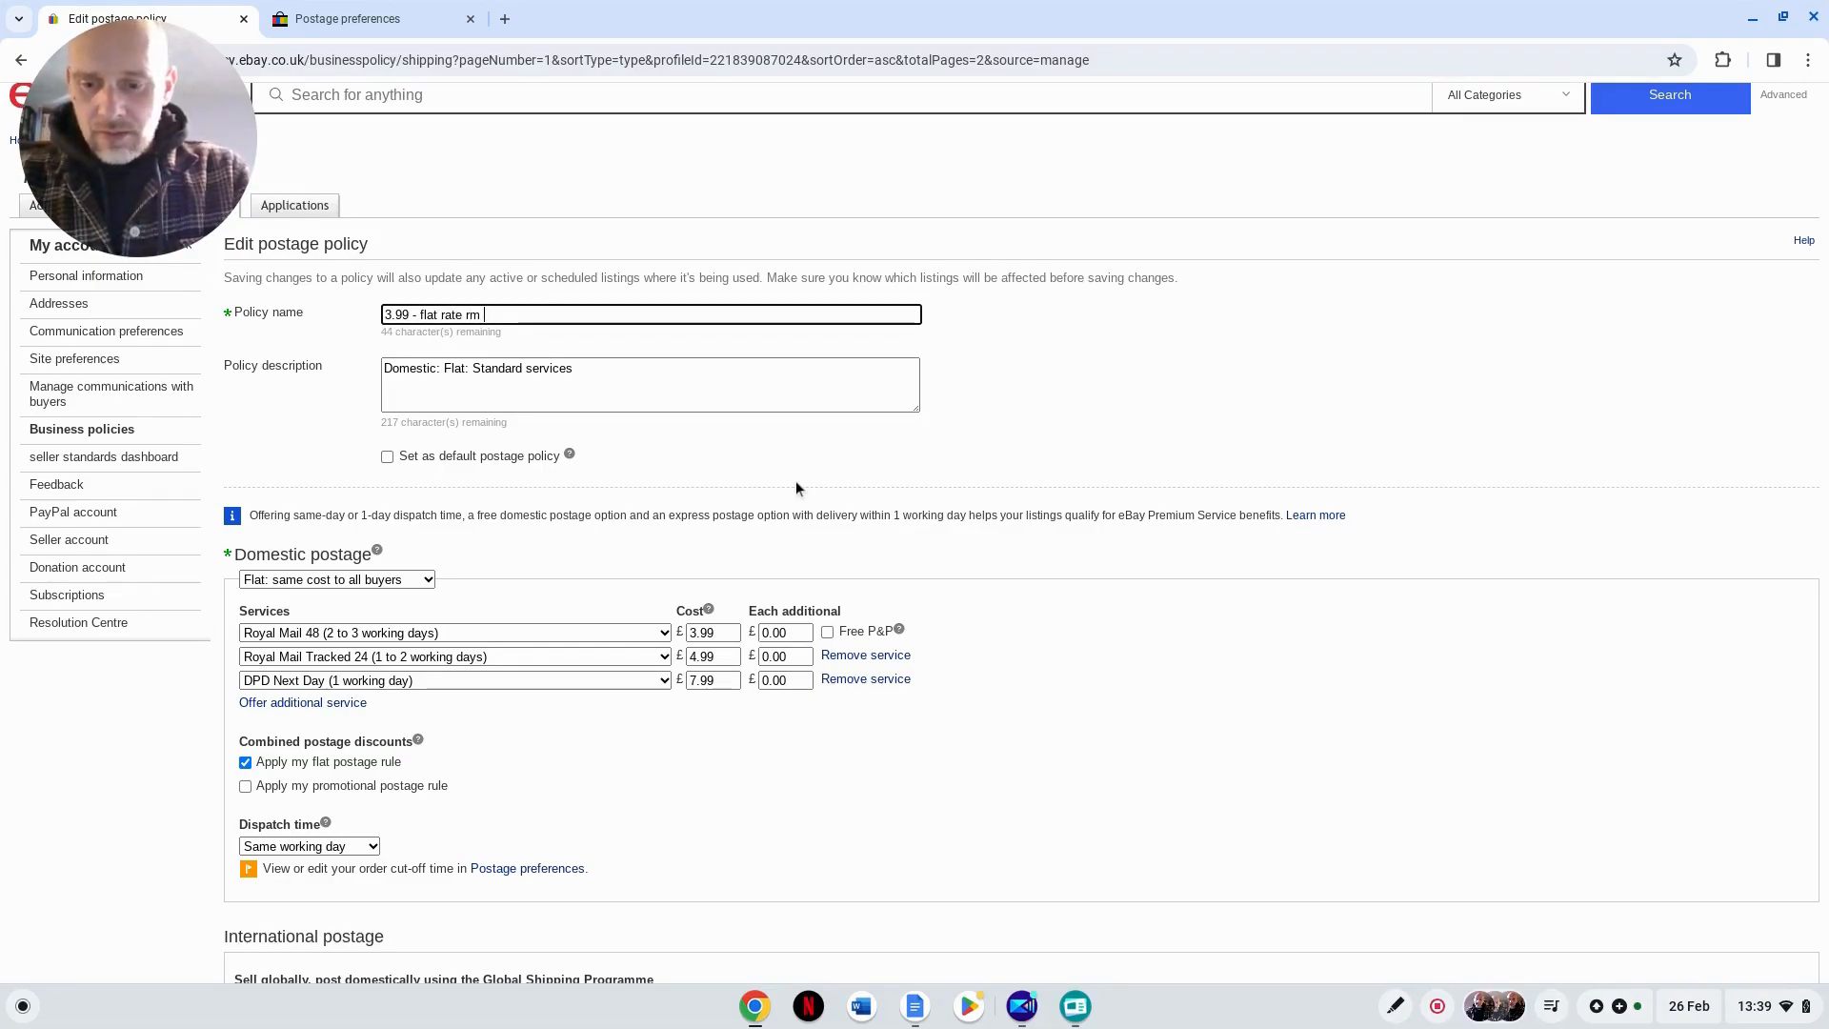
text(48hr)
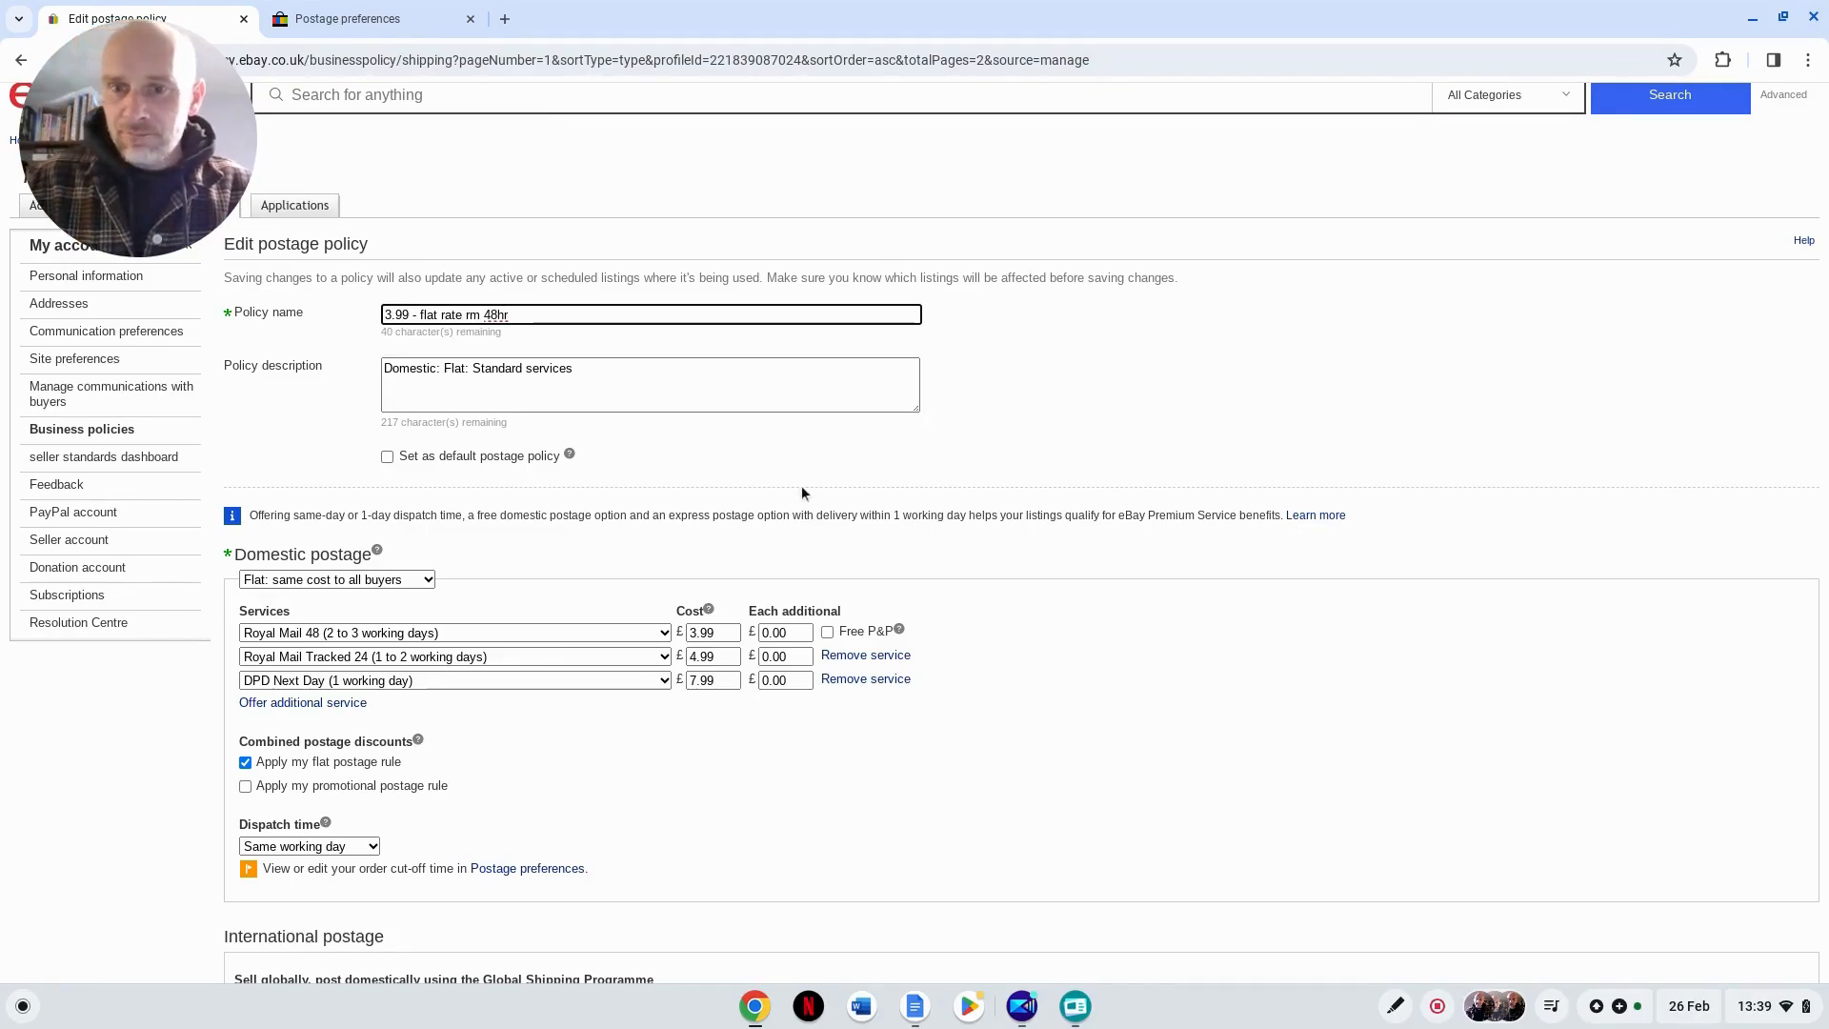
click(470, 315)
text(oyal m)
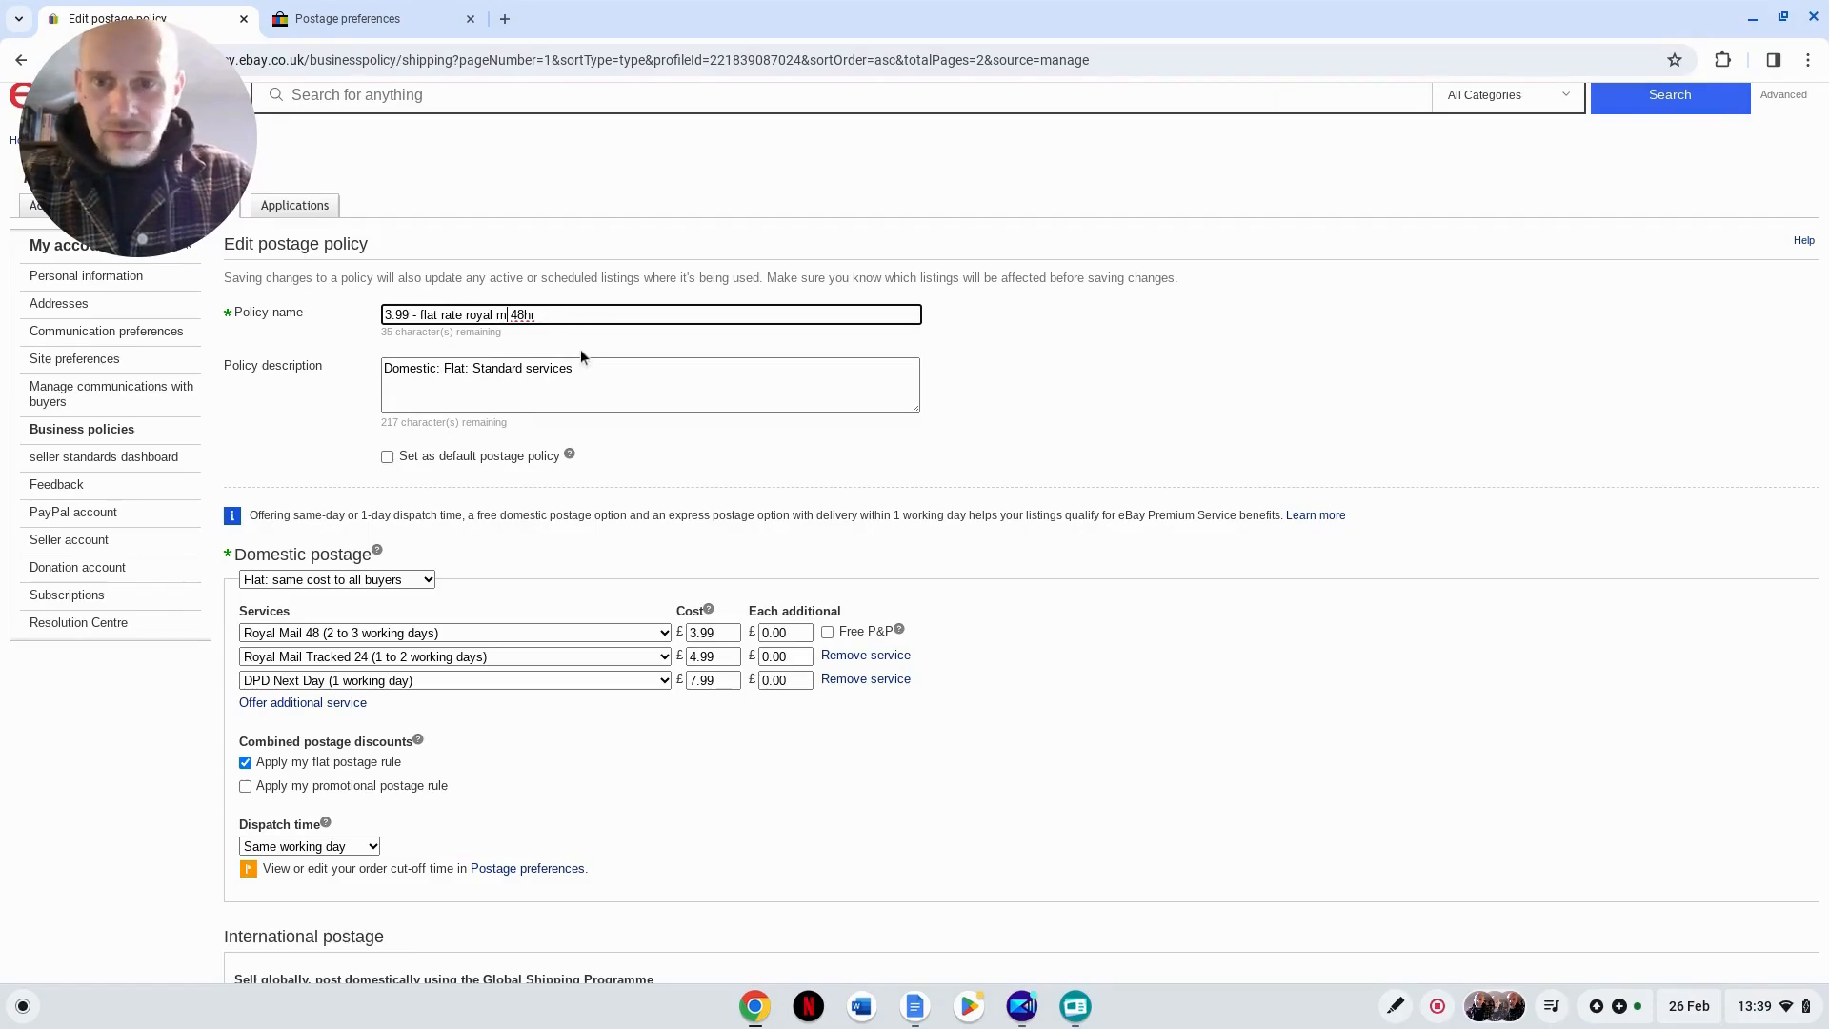
text(ail)
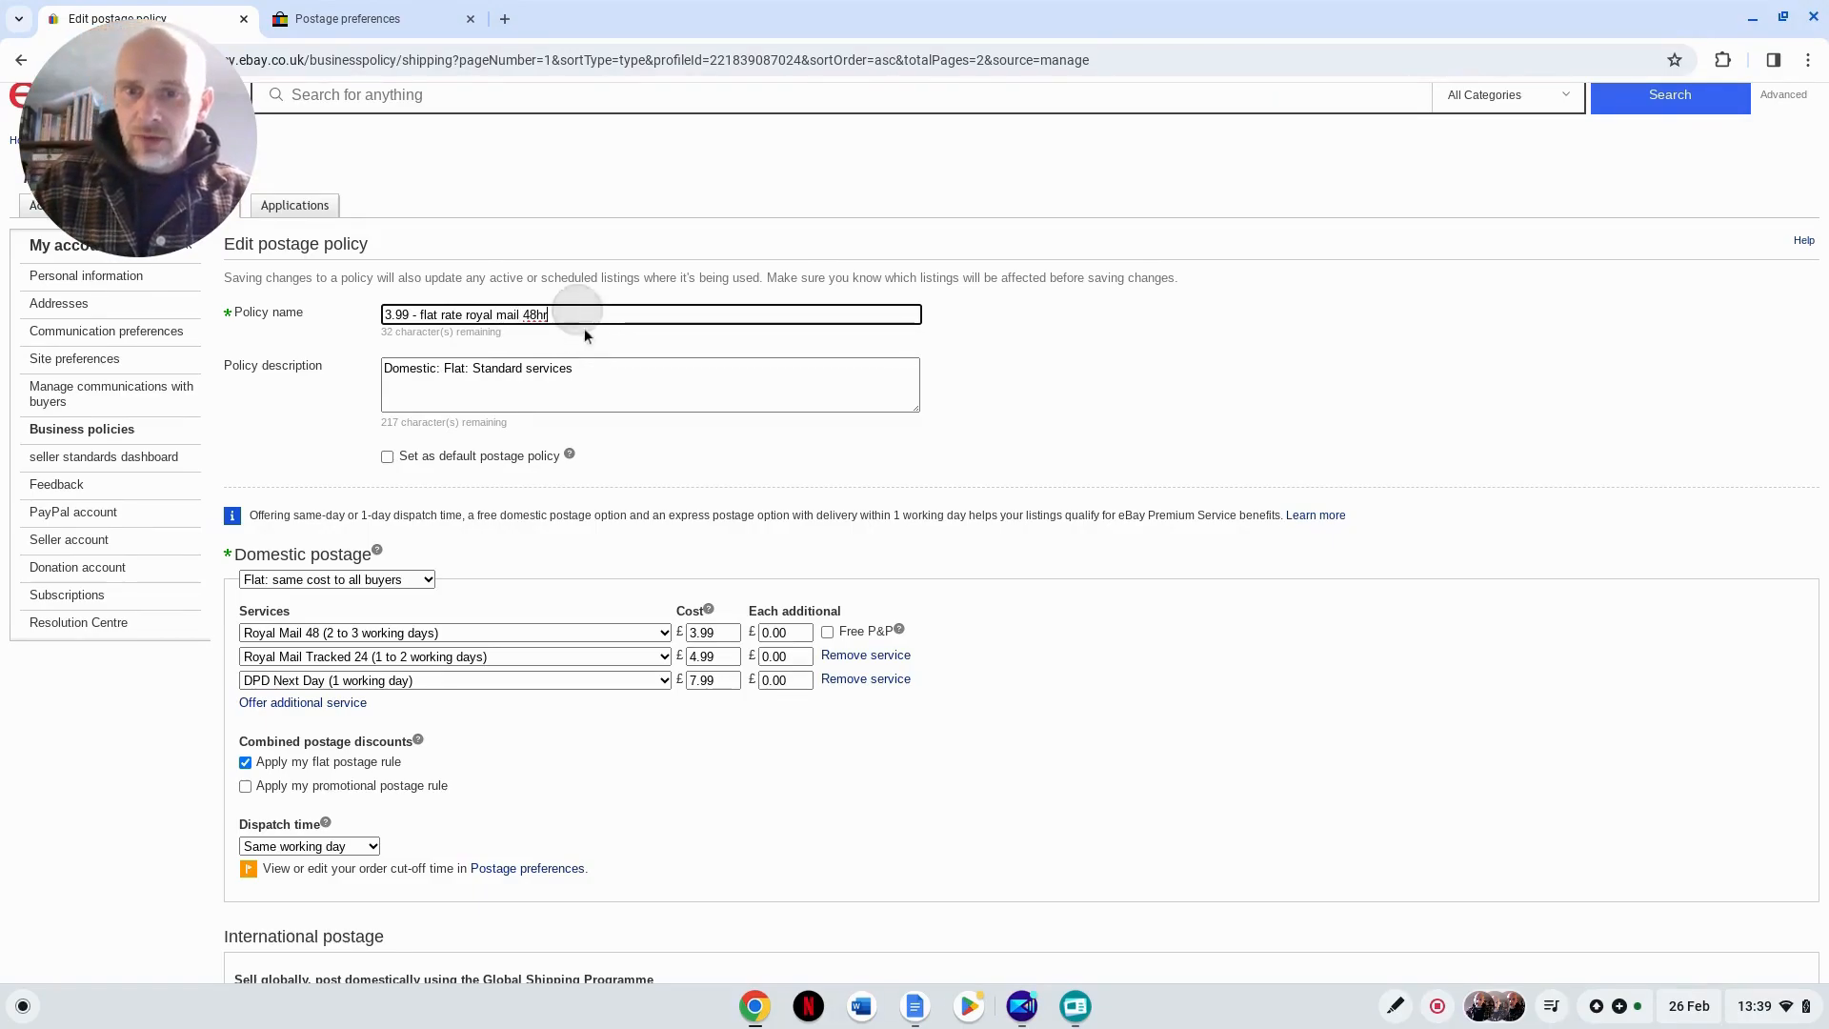
click(524, 315)
text(tracked)
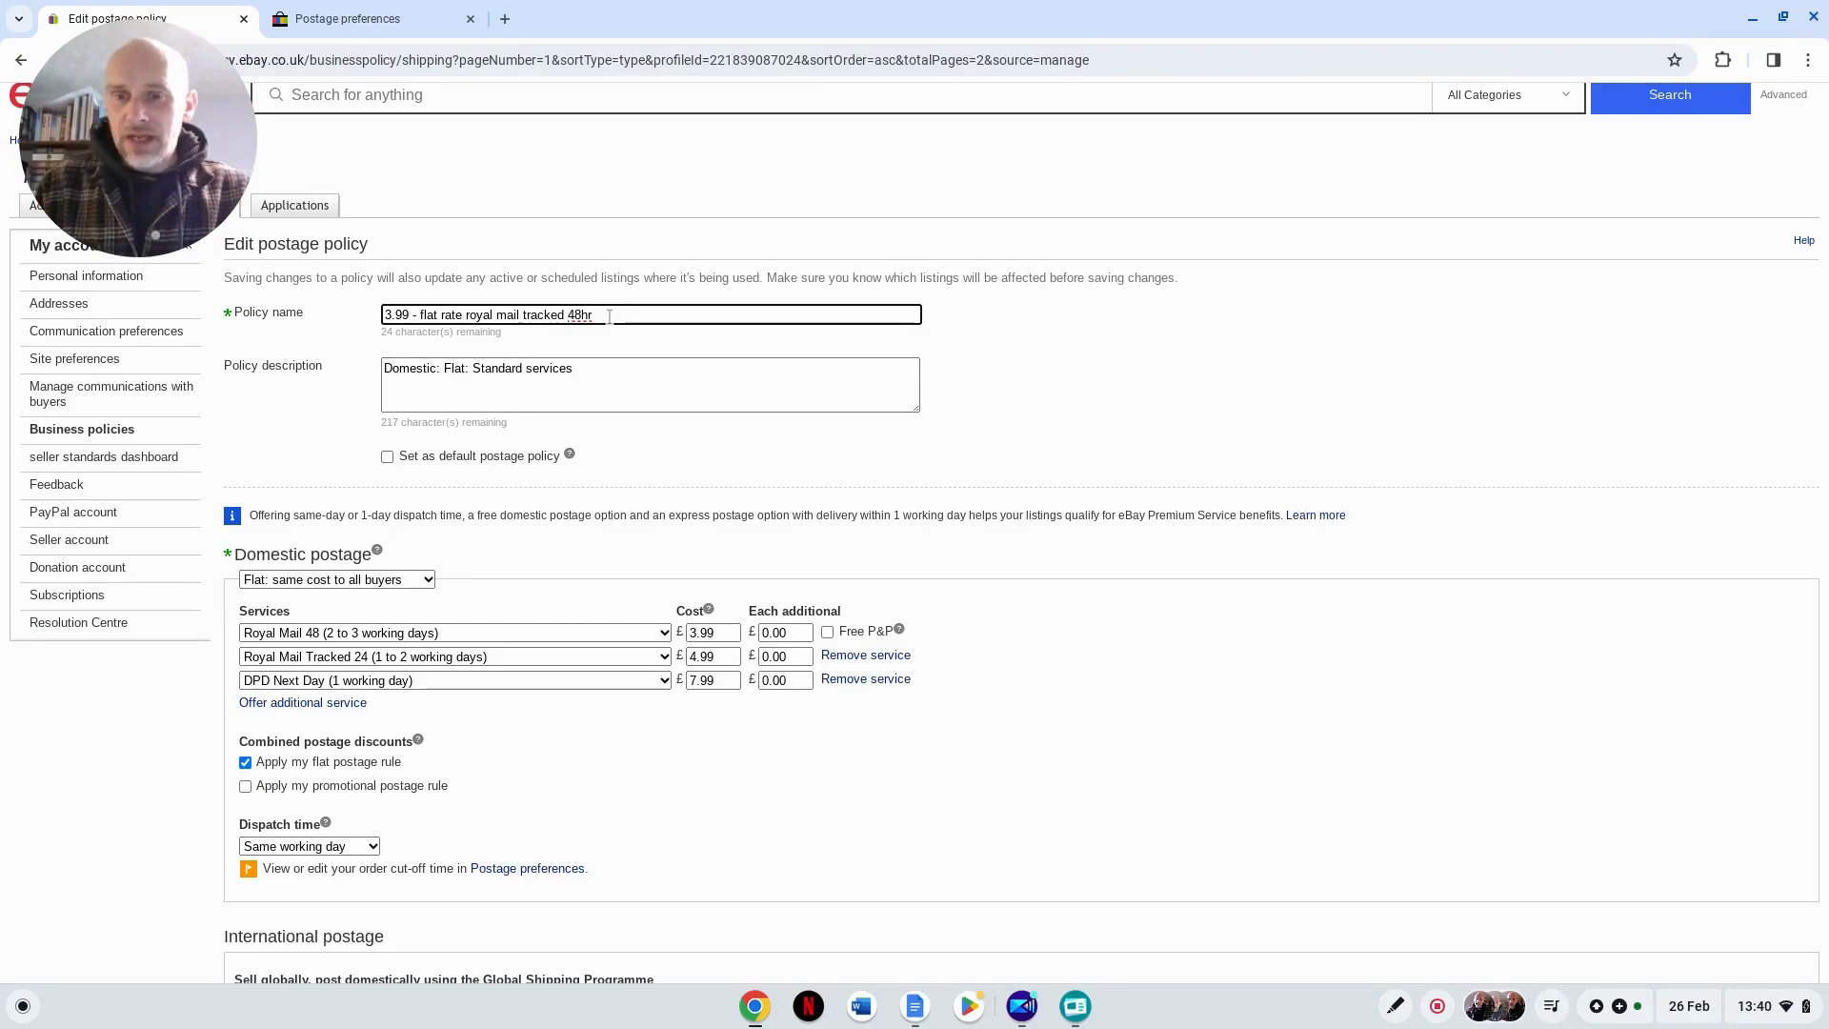
Step: Extend the policy description to read "Domestic: Flat: Standard services 48hr, 24hr, dpd next day"
click(597, 374)
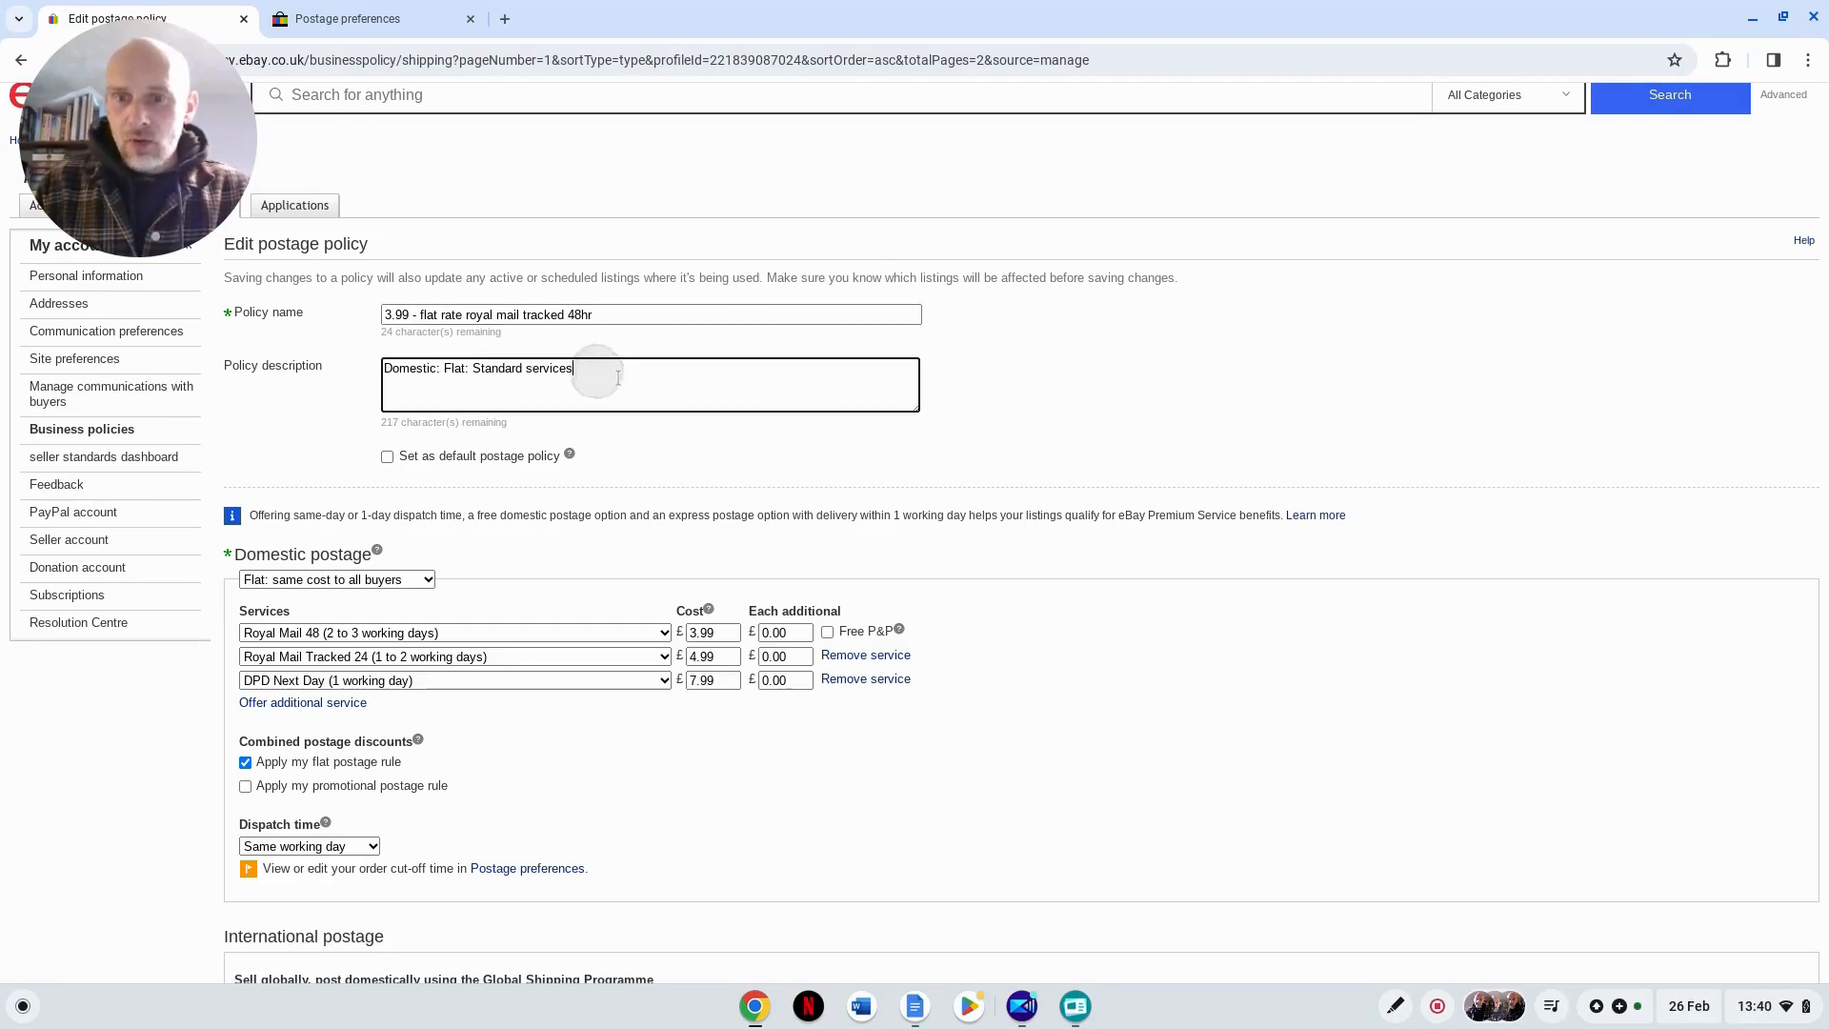
text(48)
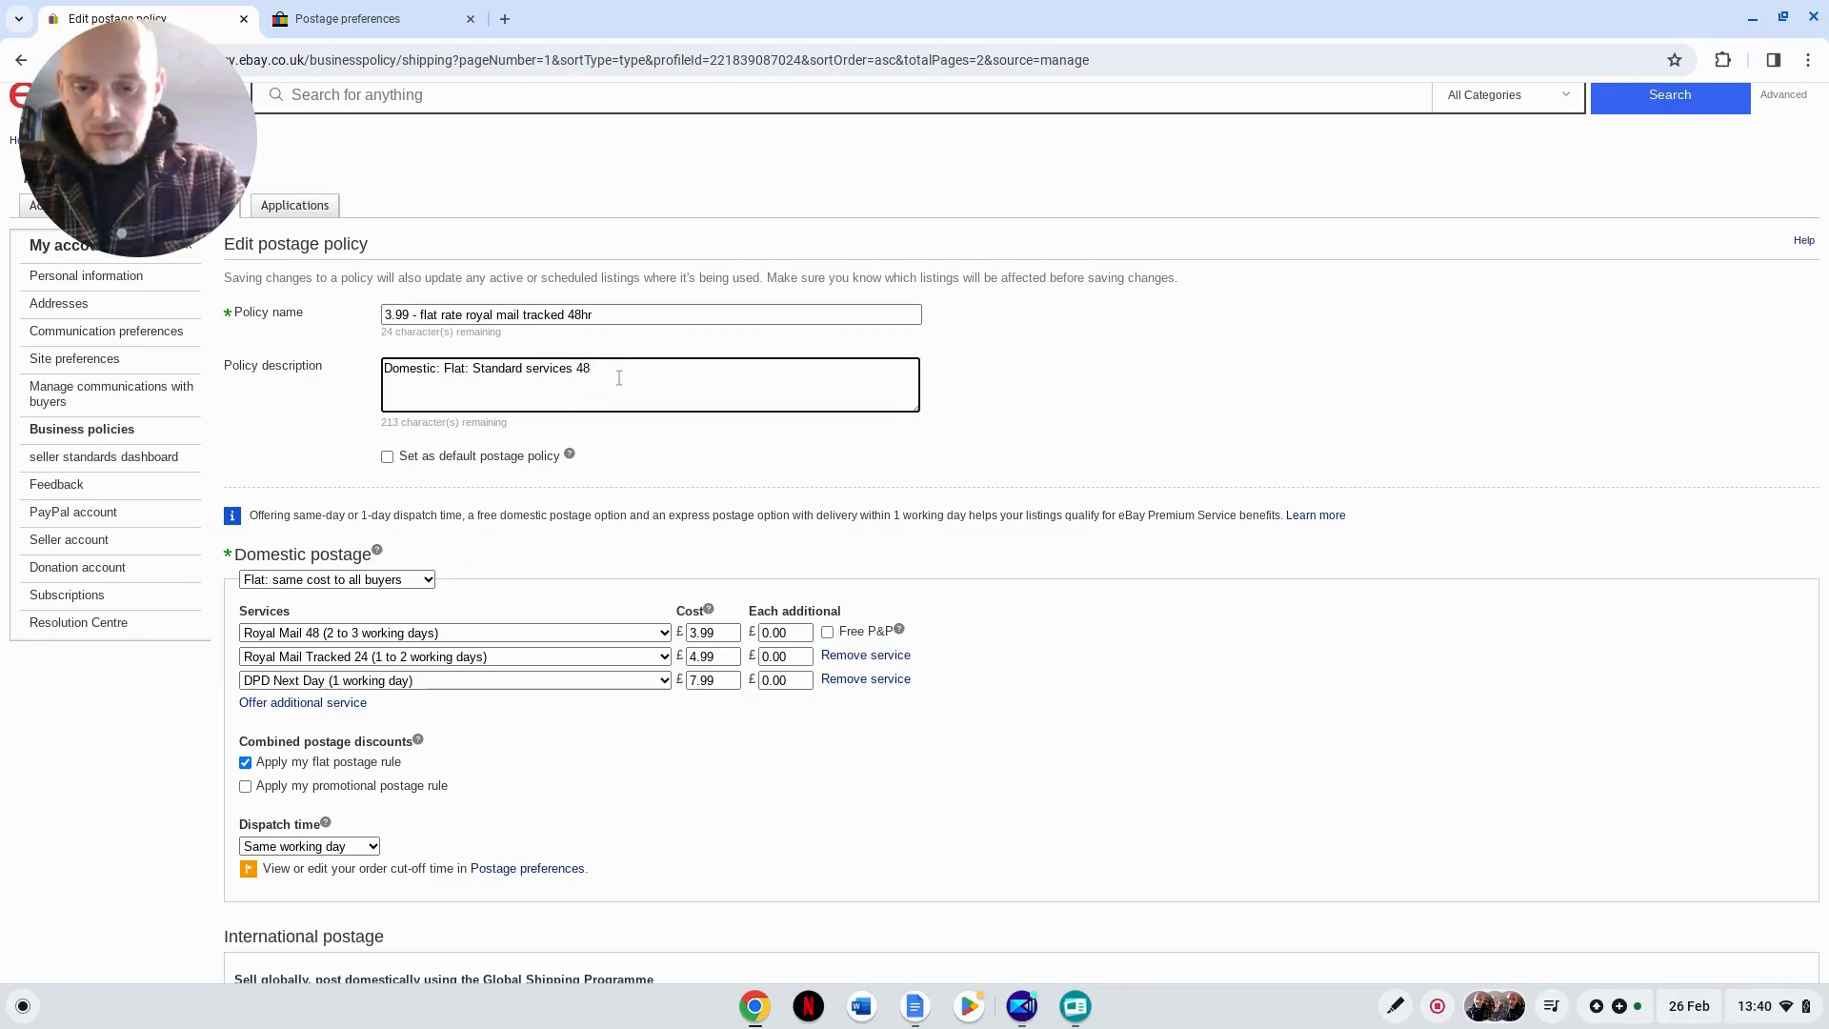
text(hthr, 24hr, dpd next day)
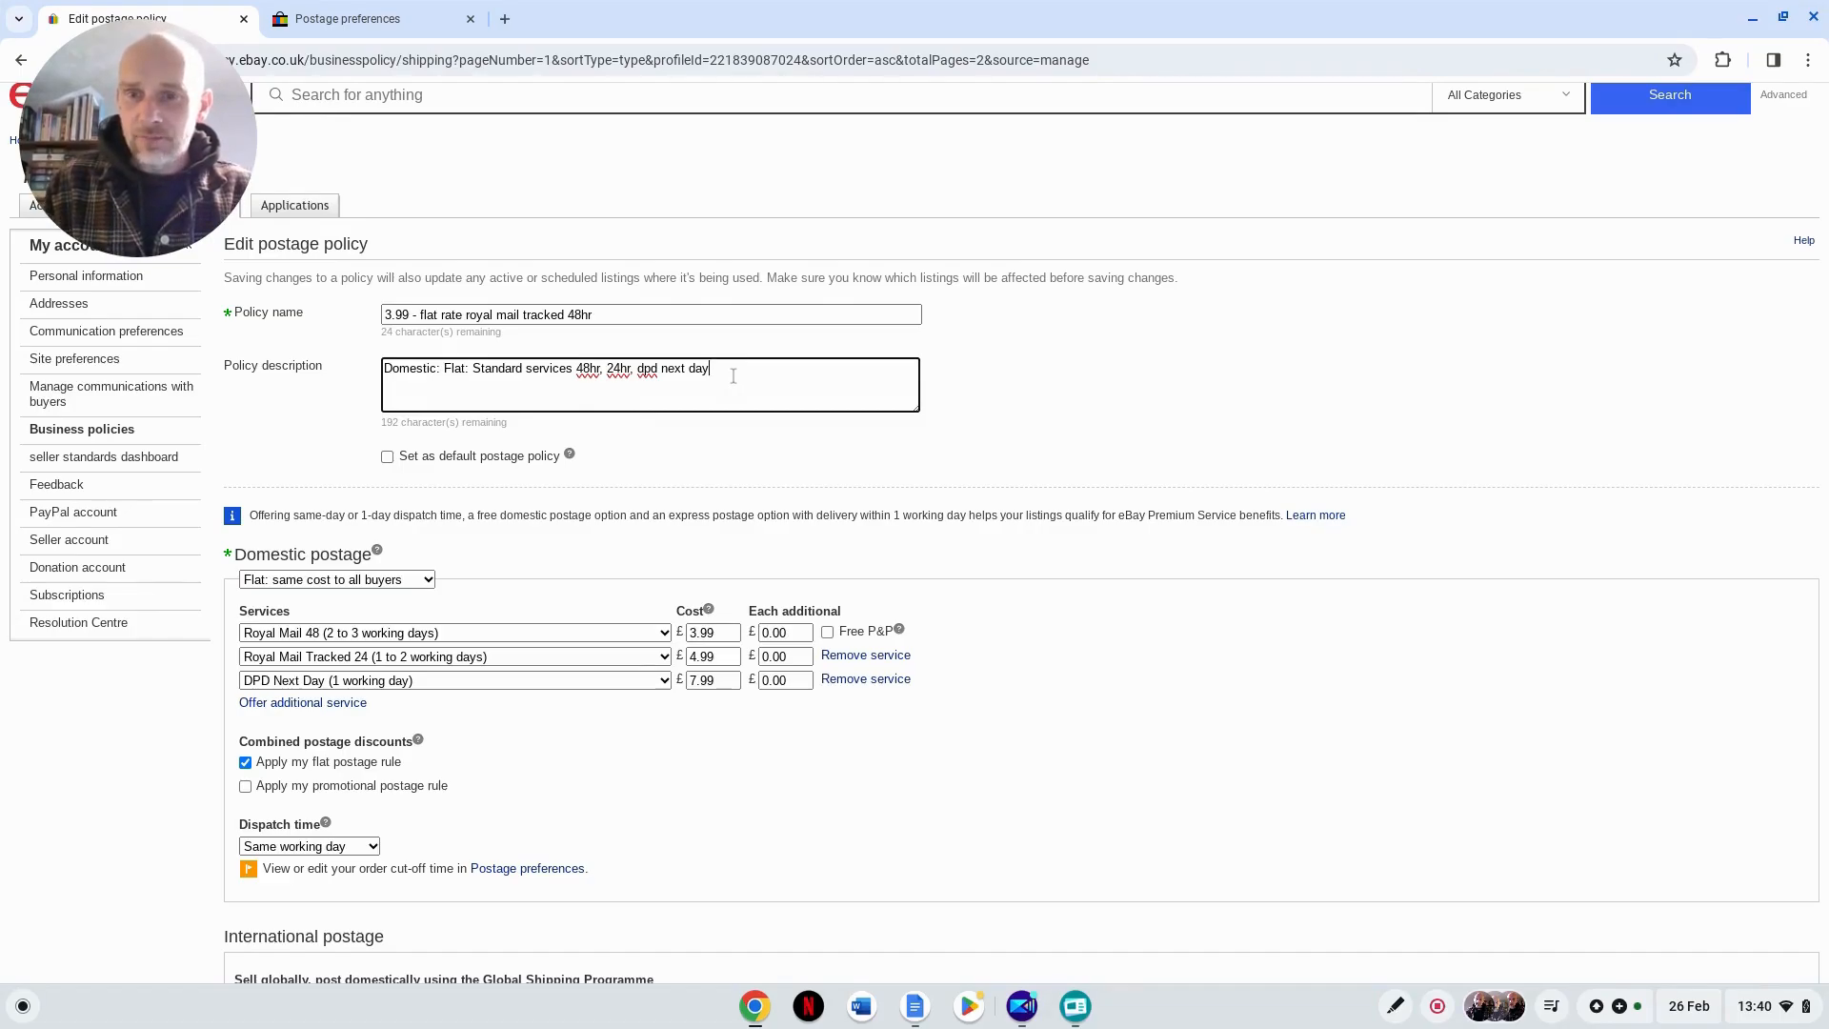
Step: Append "- same day" to the policy name and save the edited postage policy
click(421, 315)
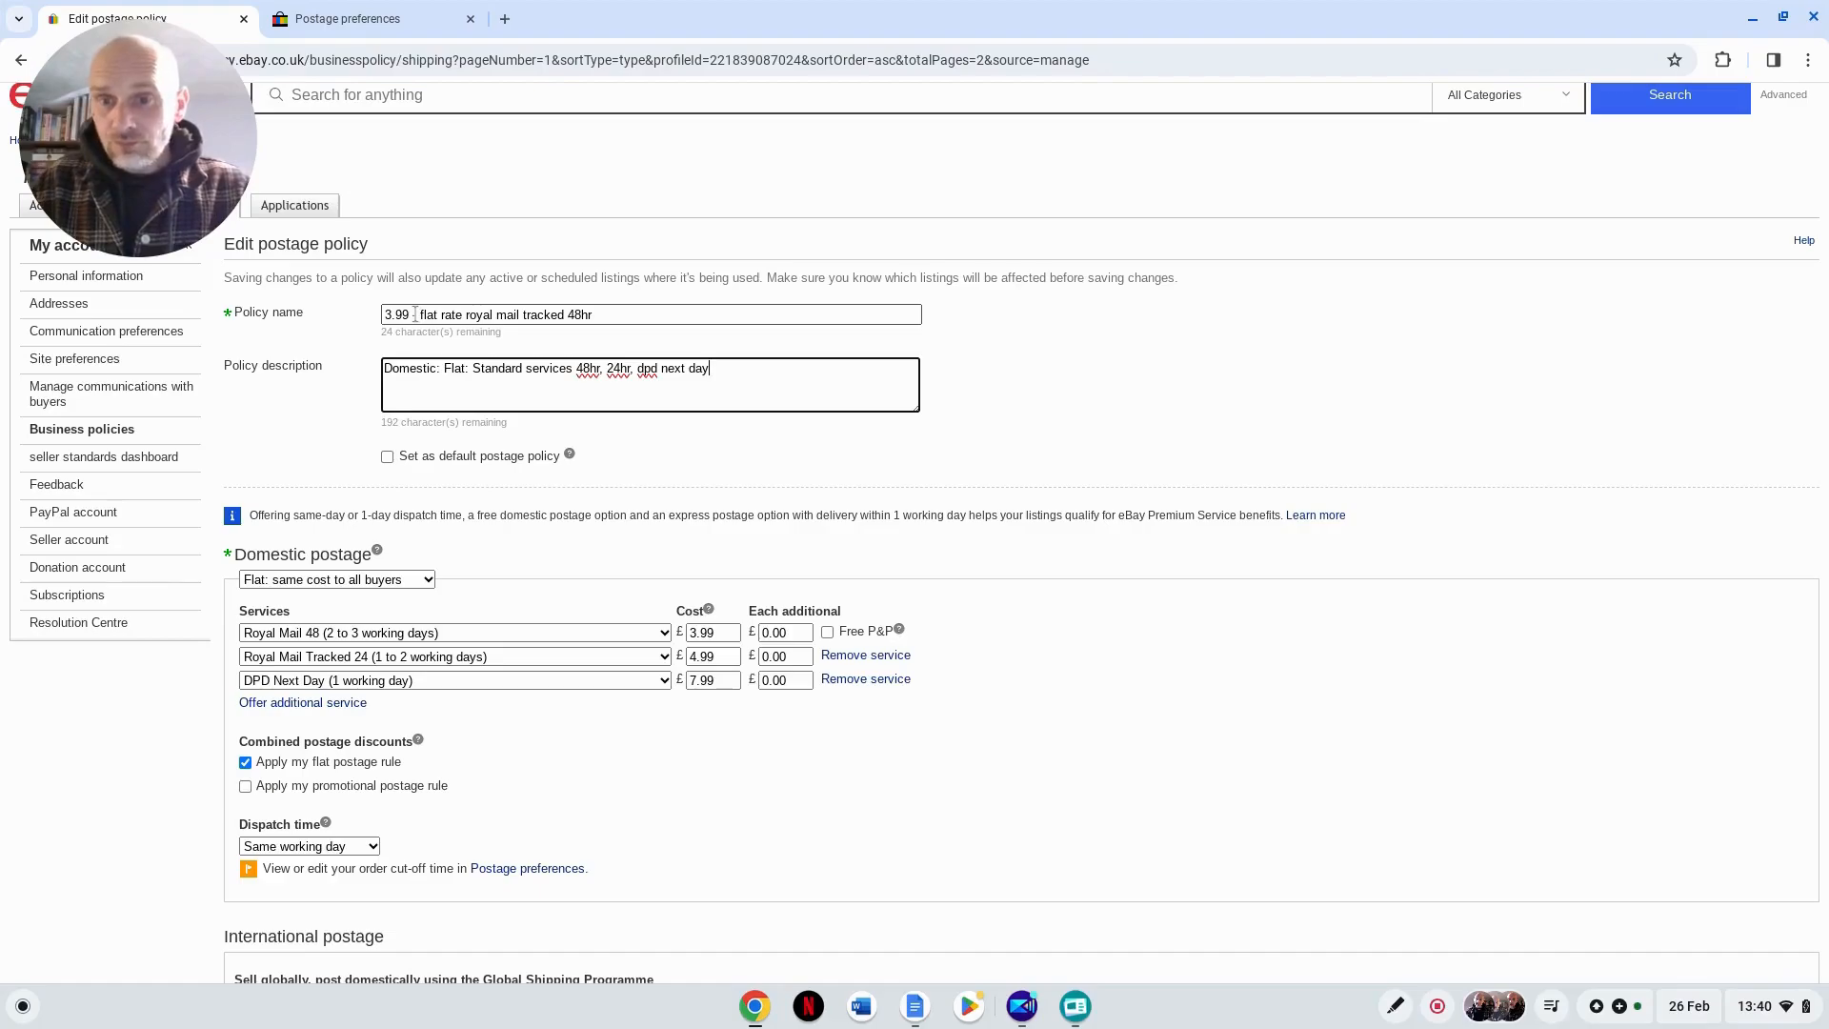
click(615, 315)
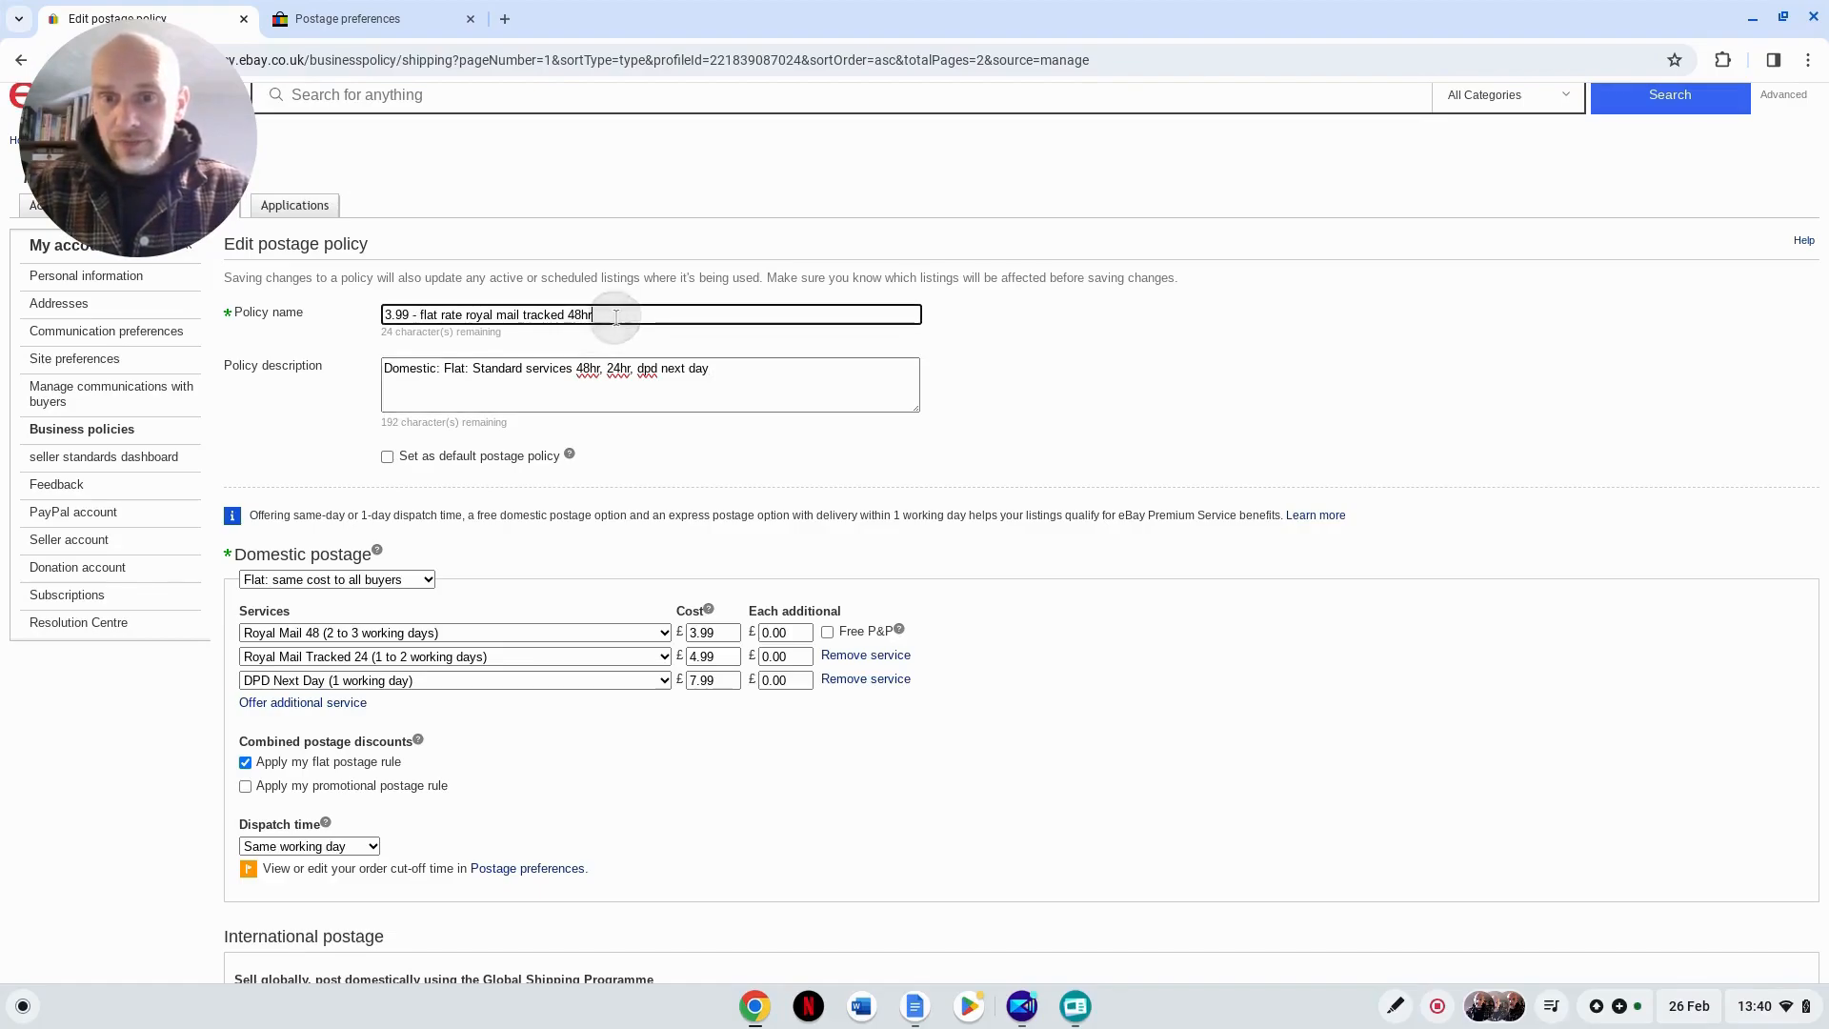
text(- same day)
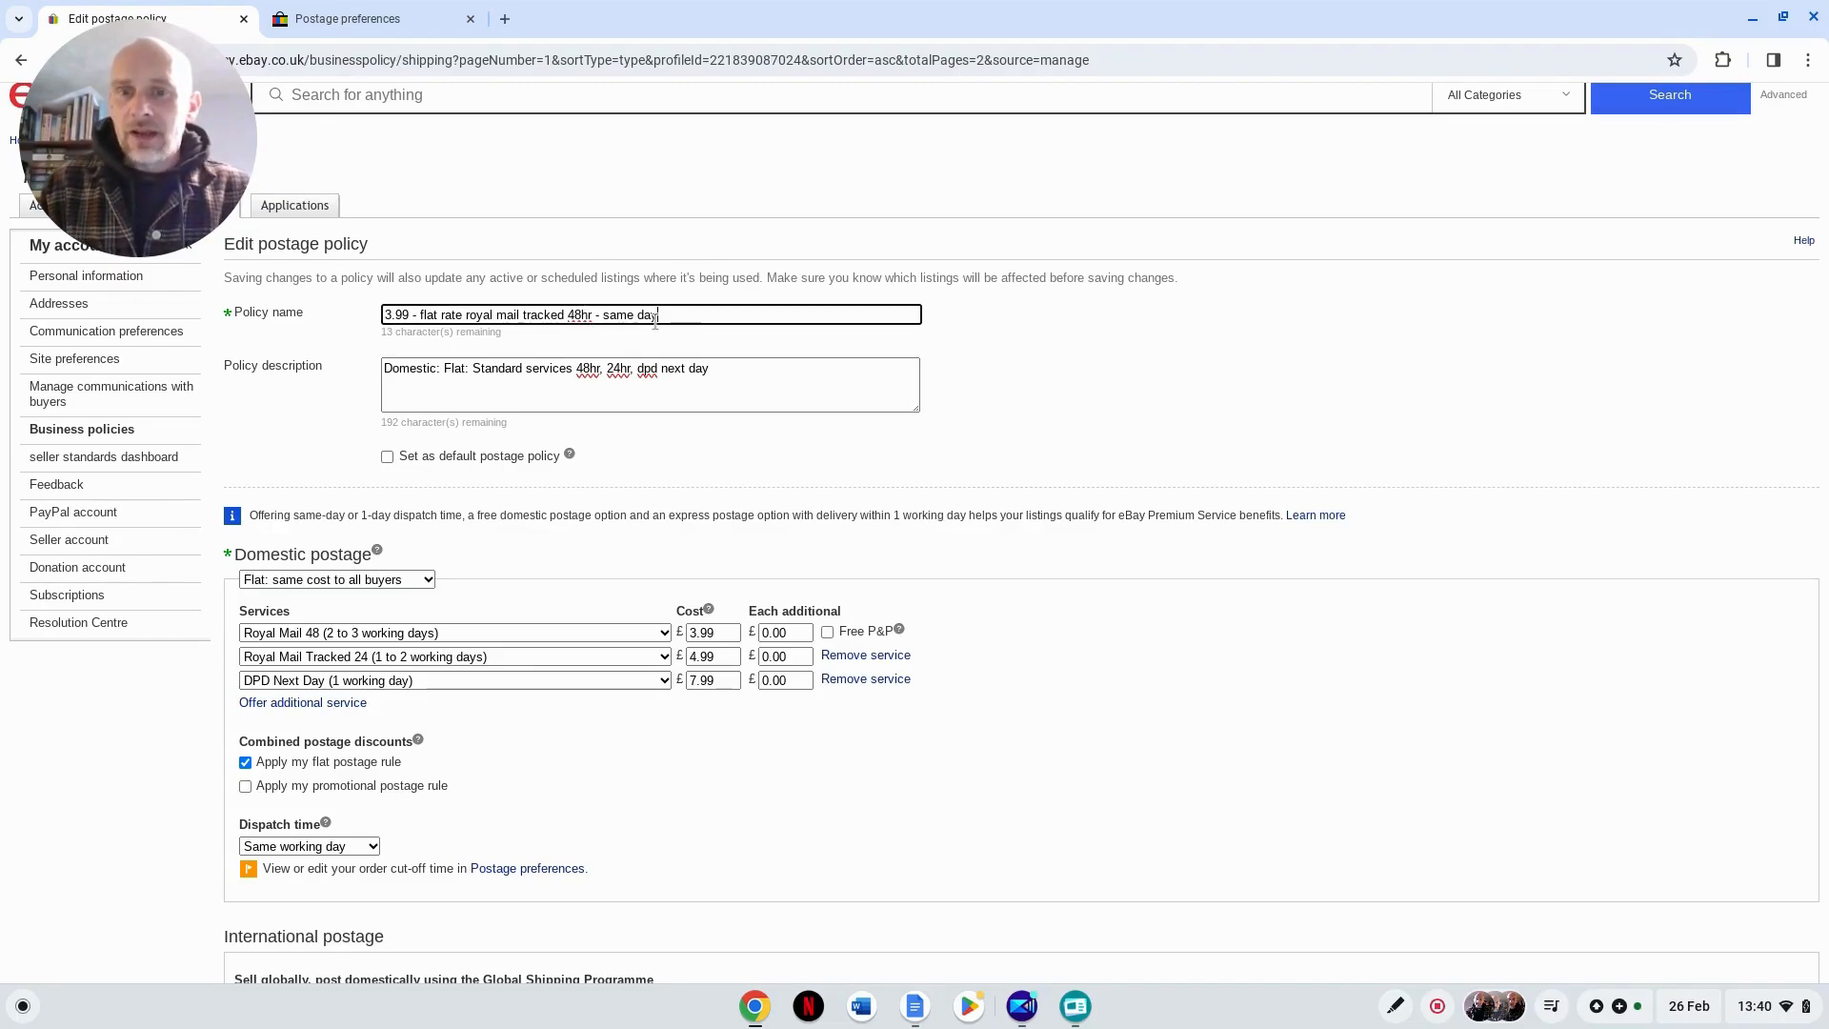
click(967, 391)
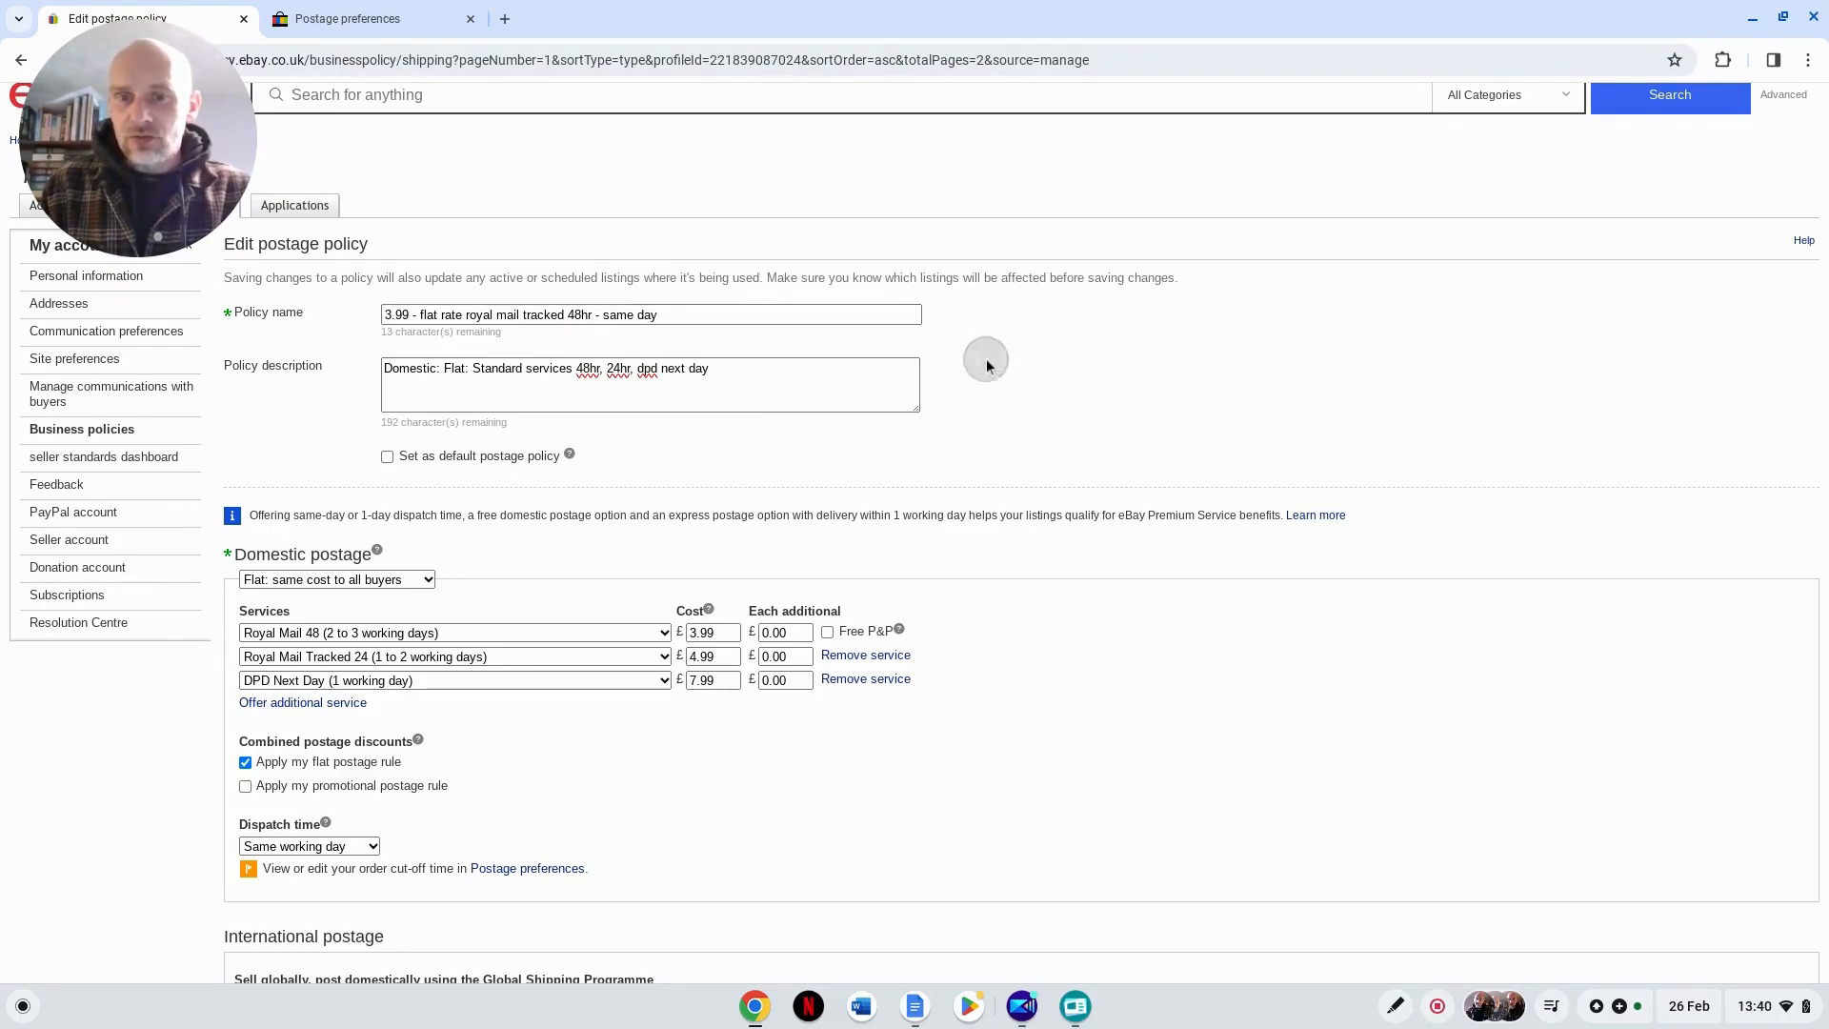
scroll(446, 566, down, 6)
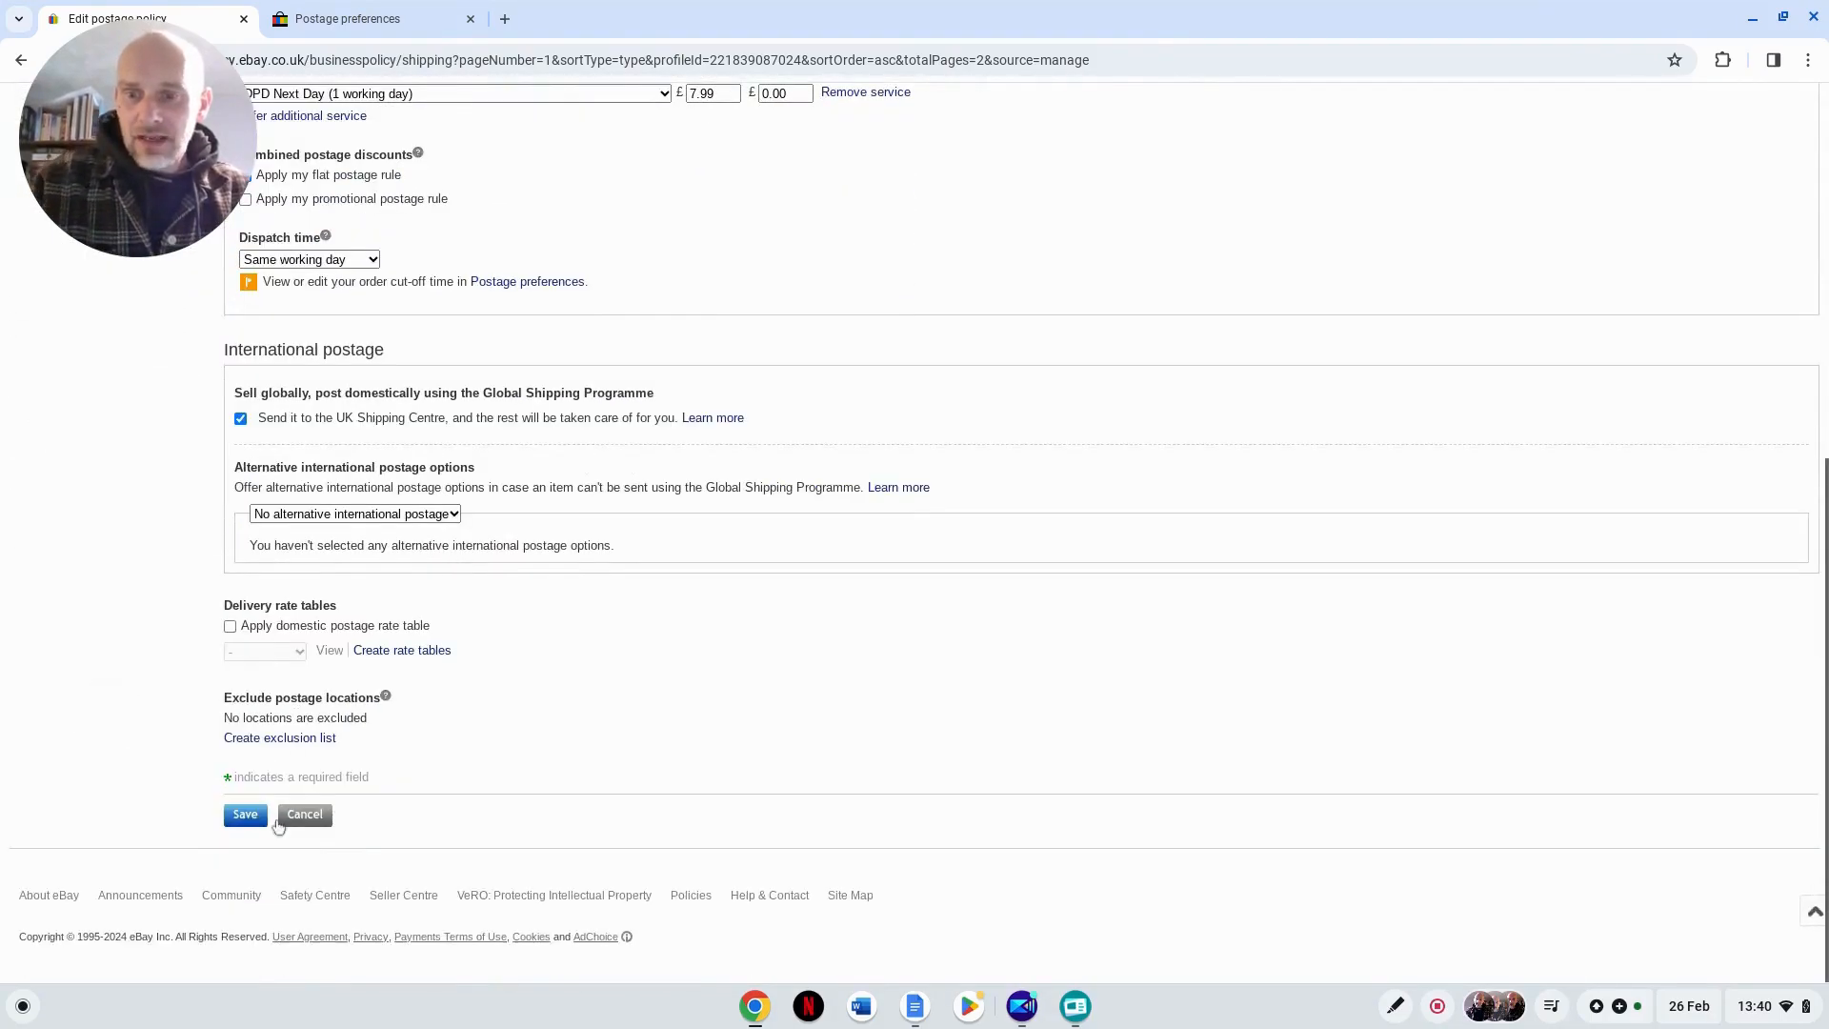
click(244, 816)
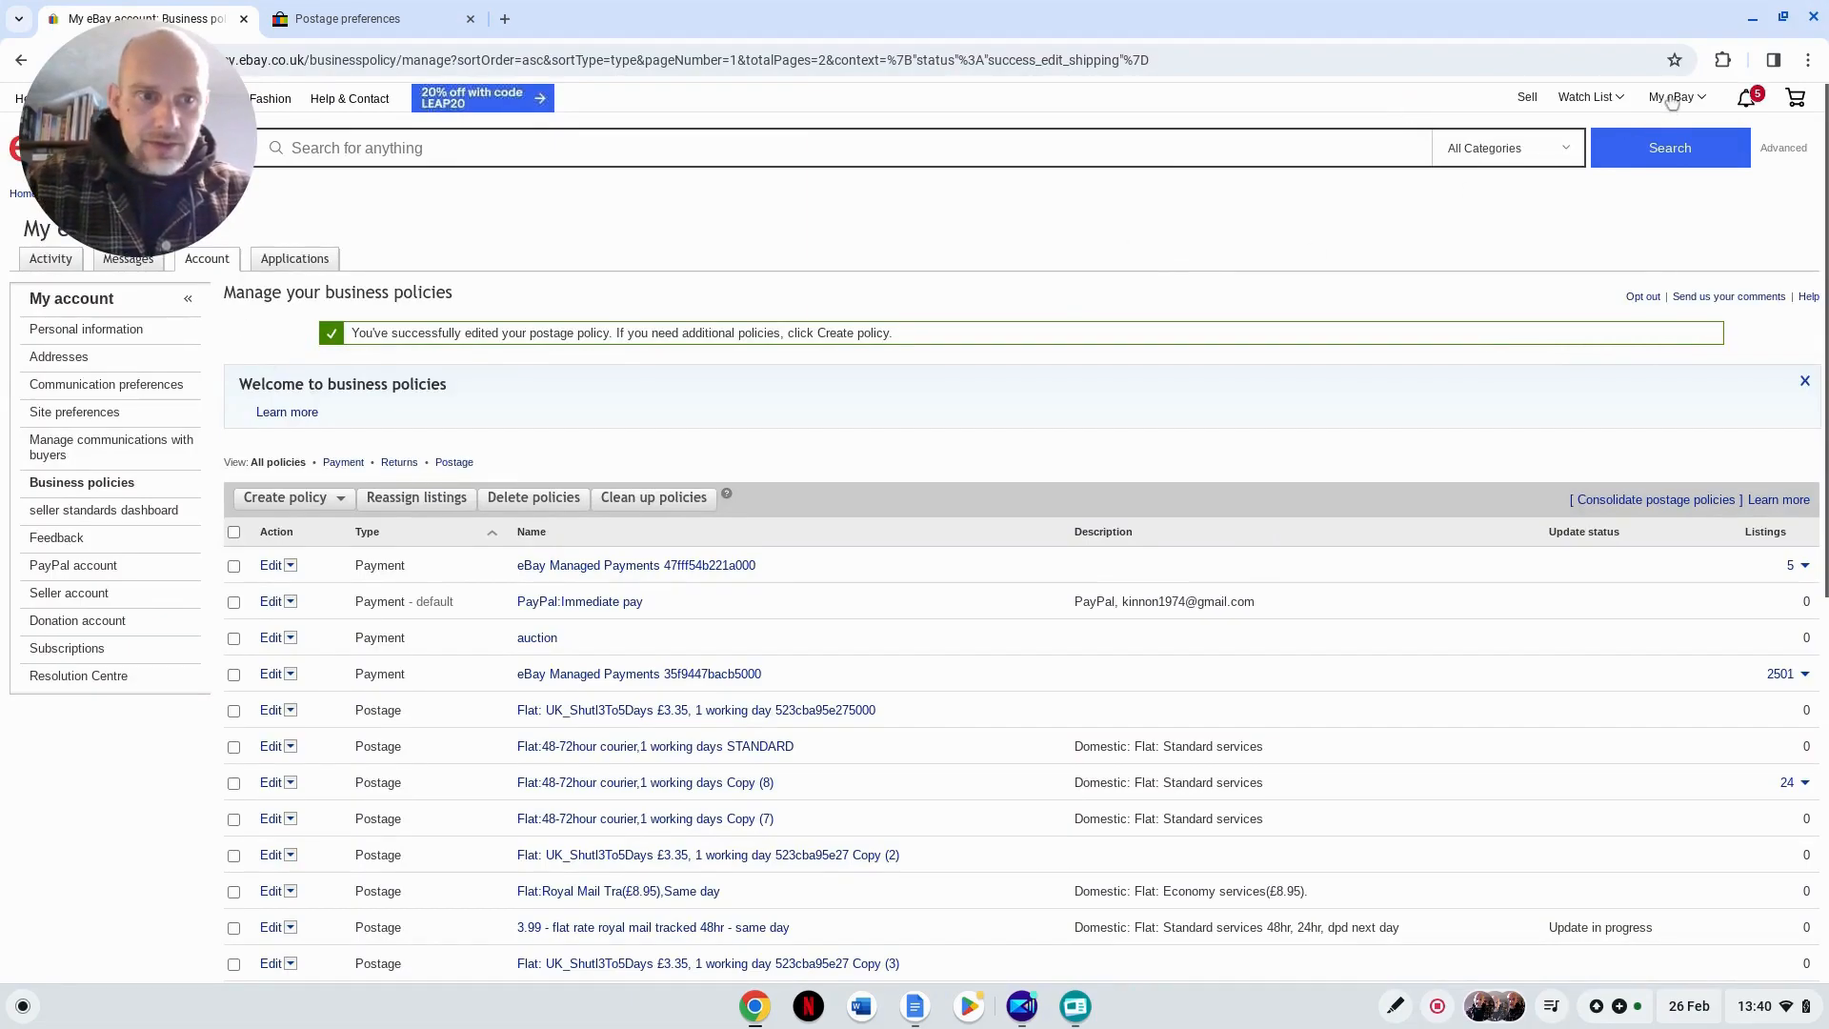
Step: Go to the active listings in the seller's selling area and start creating a single new listing
mouse_move(1671, 100)
click(1681, 268)
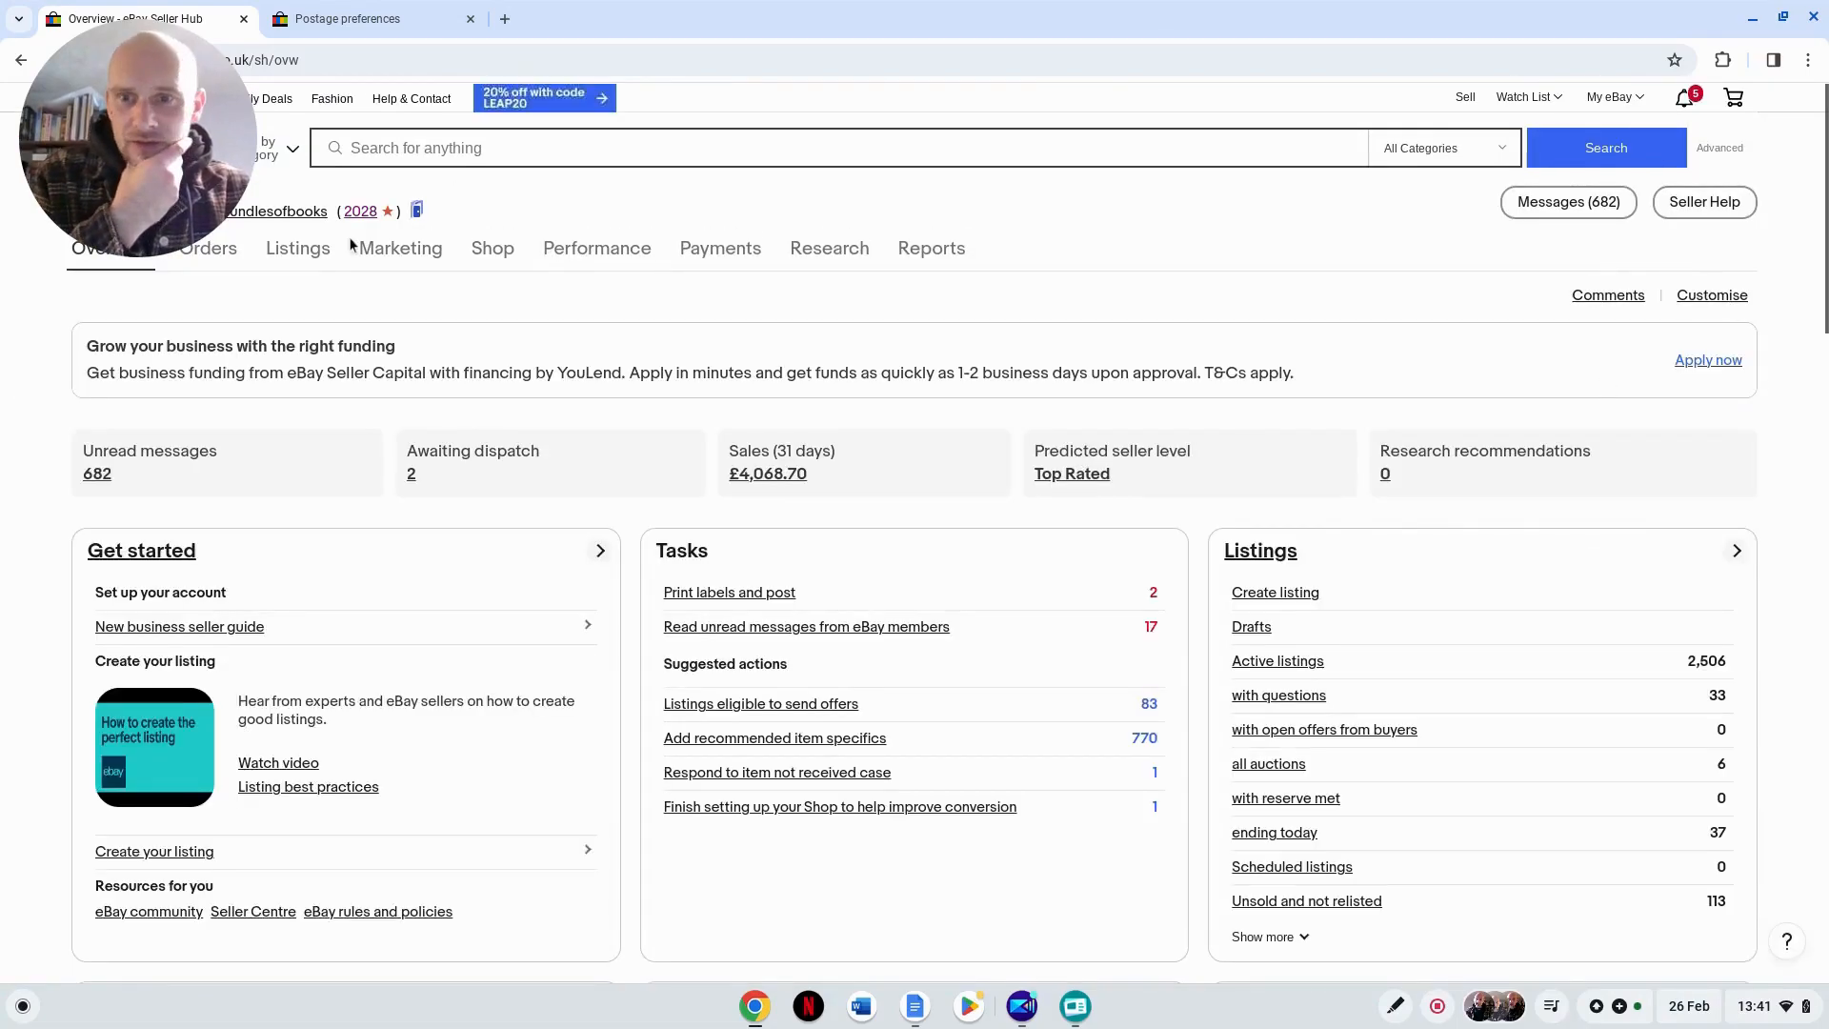
mouse_move(313, 253)
click(287, 324)
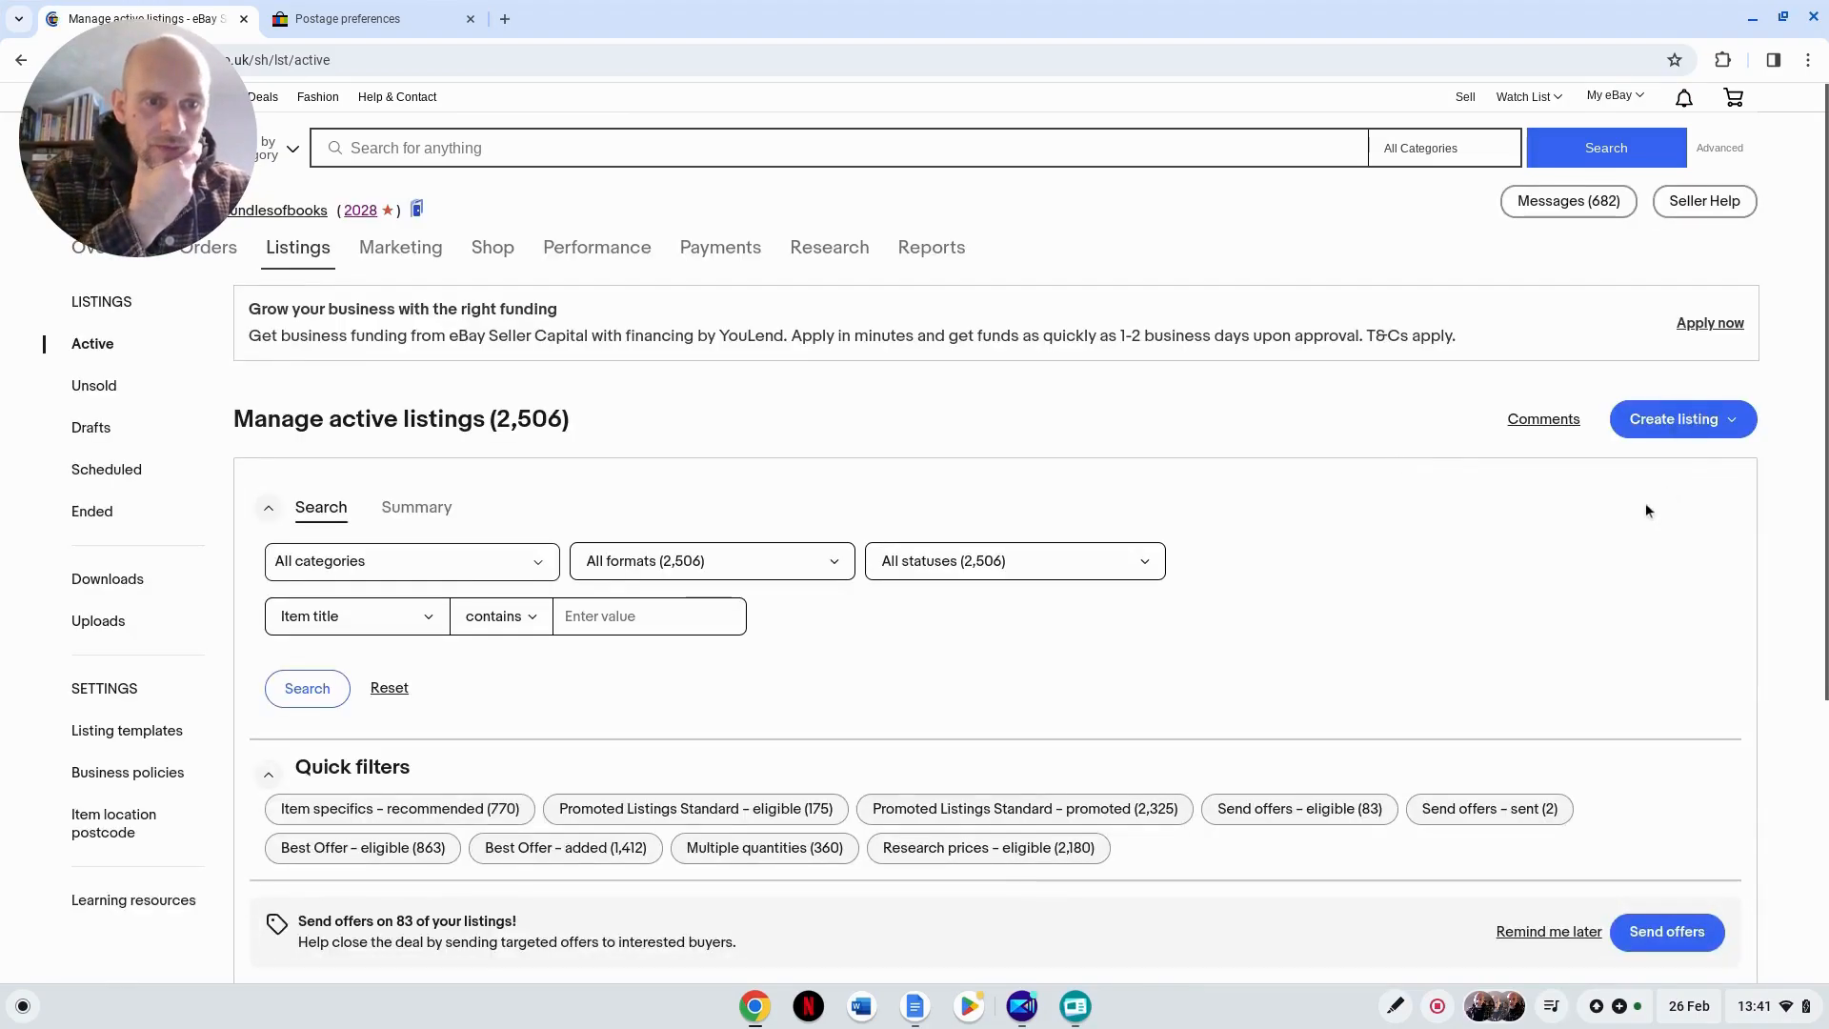
click(1674, 419)
click(1658, 462)
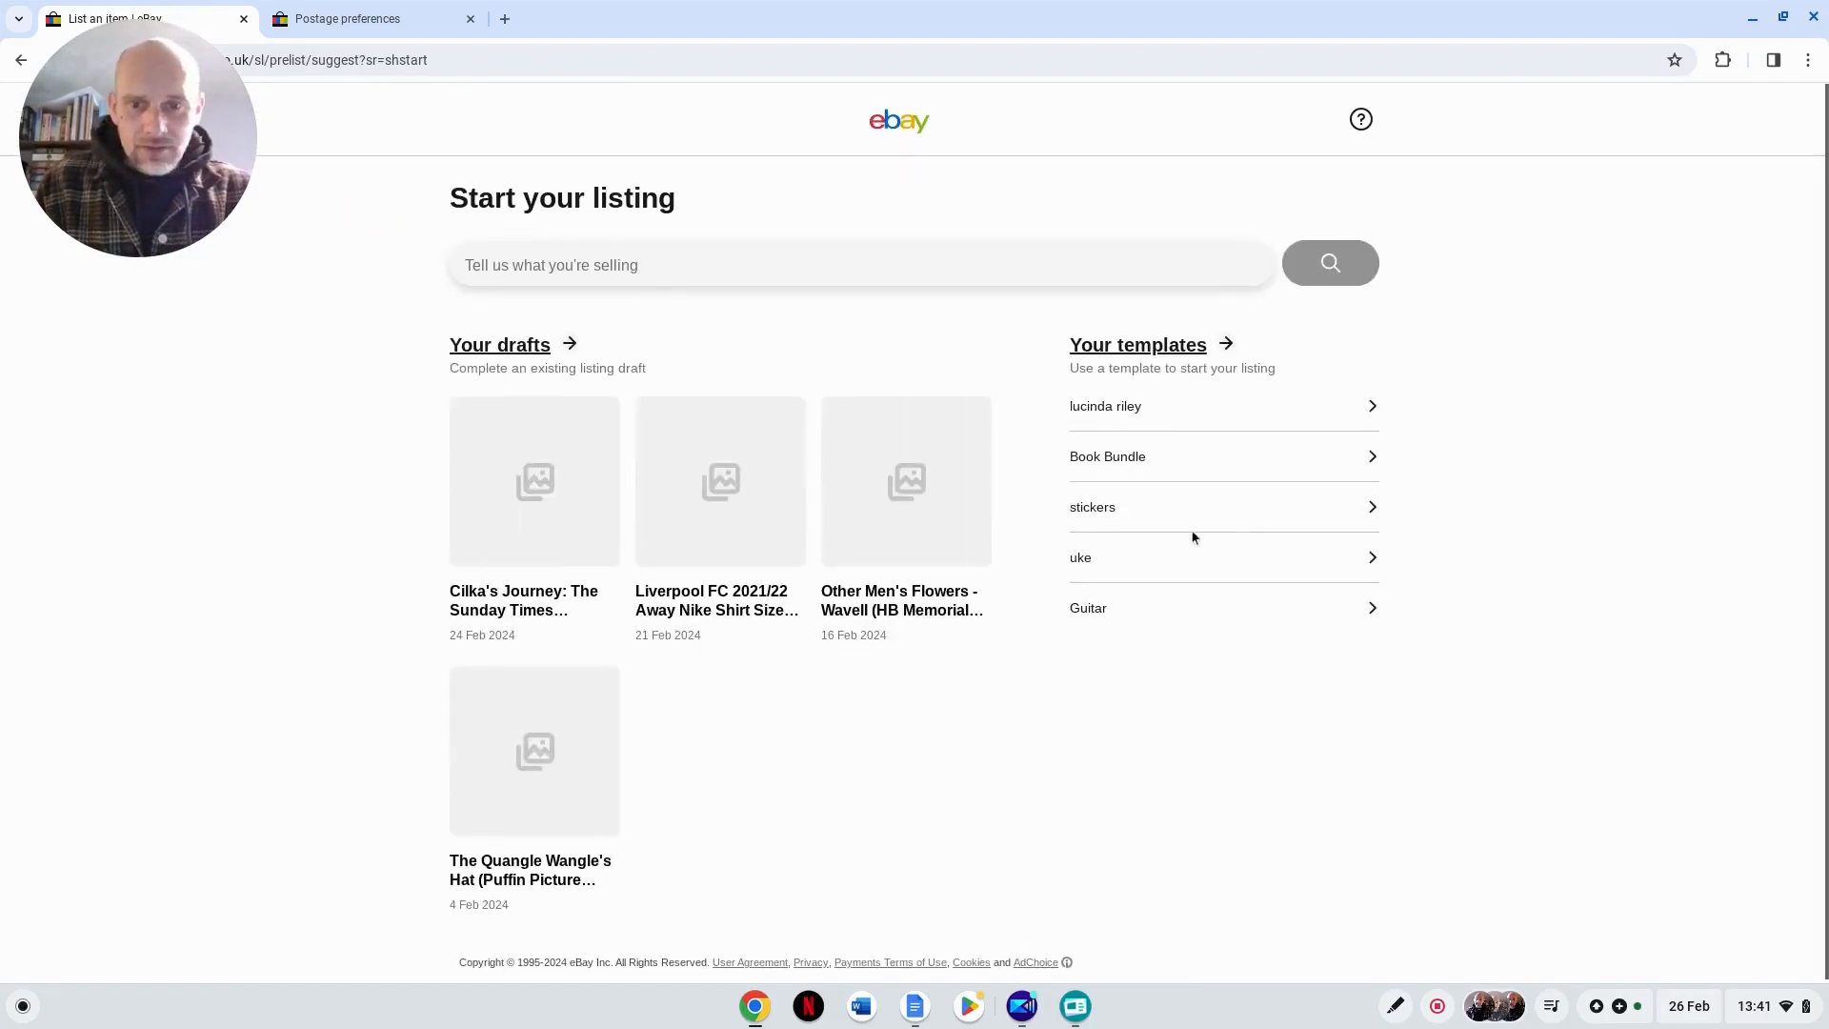
Step: Open the existing draft for Cilka's Journey and go to its postage section
click(539, 493)
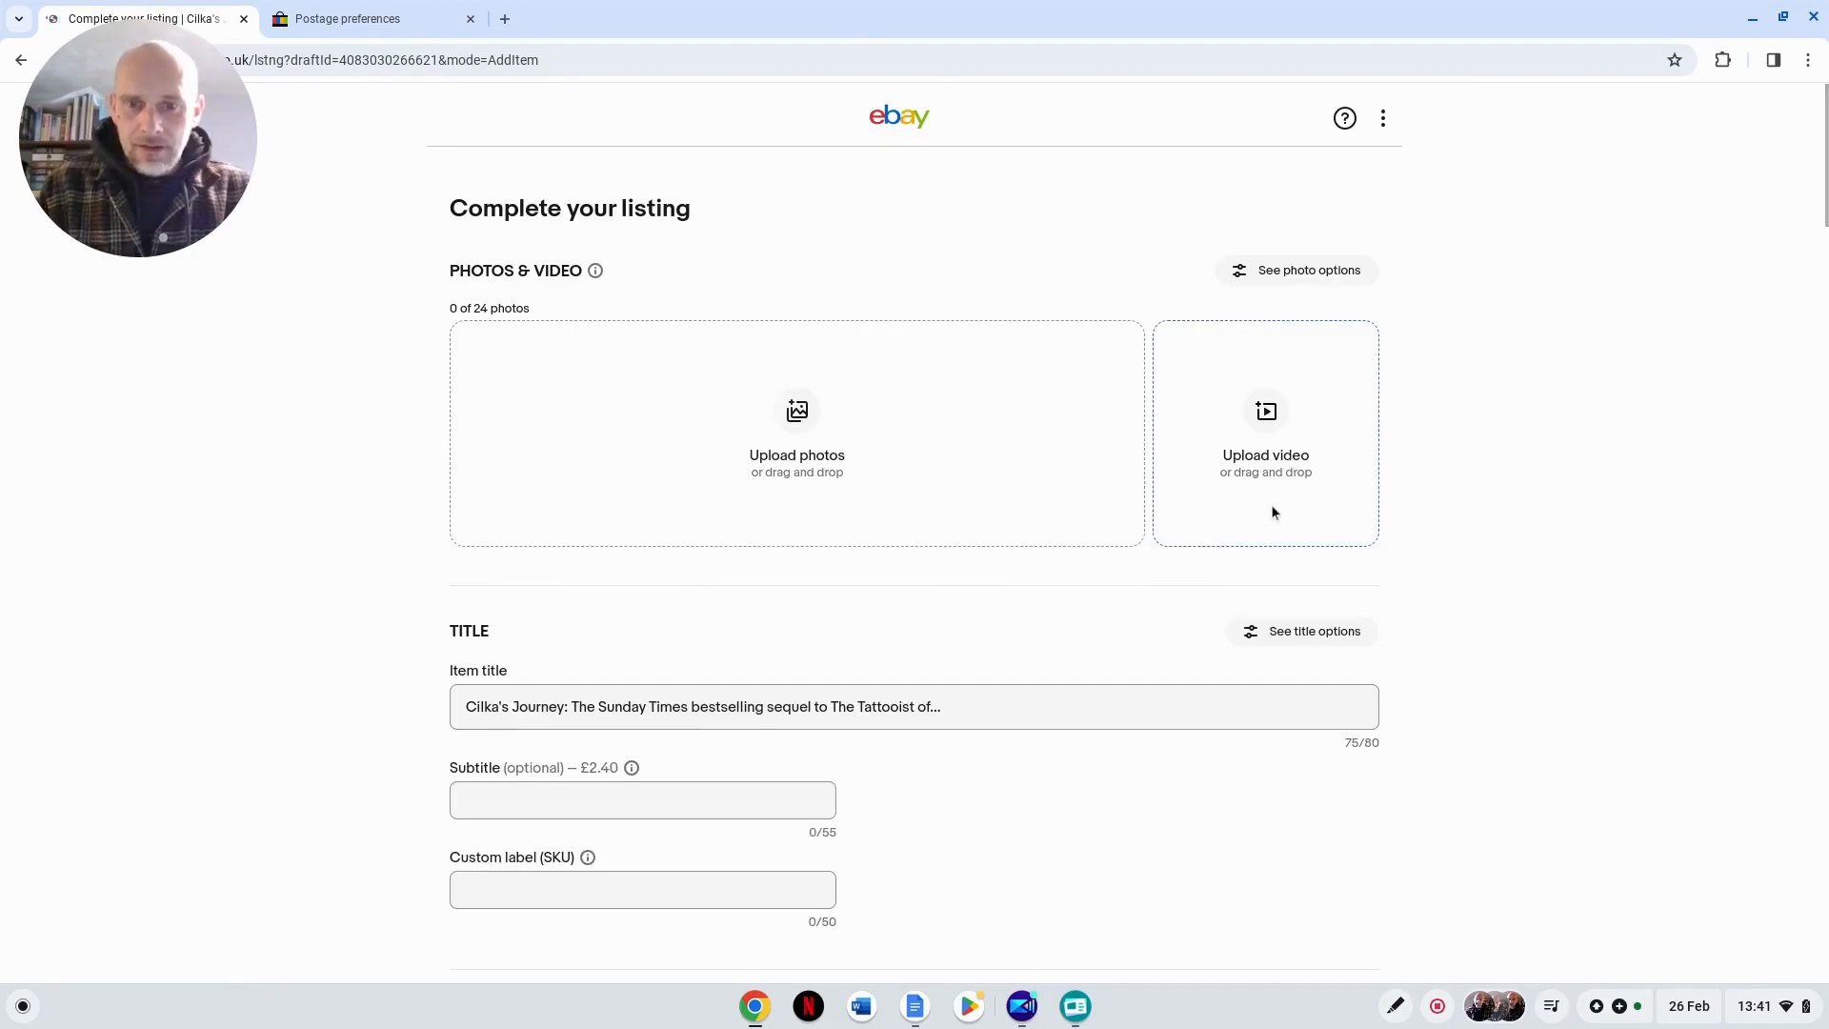
scroll(943, 728, down, 5)
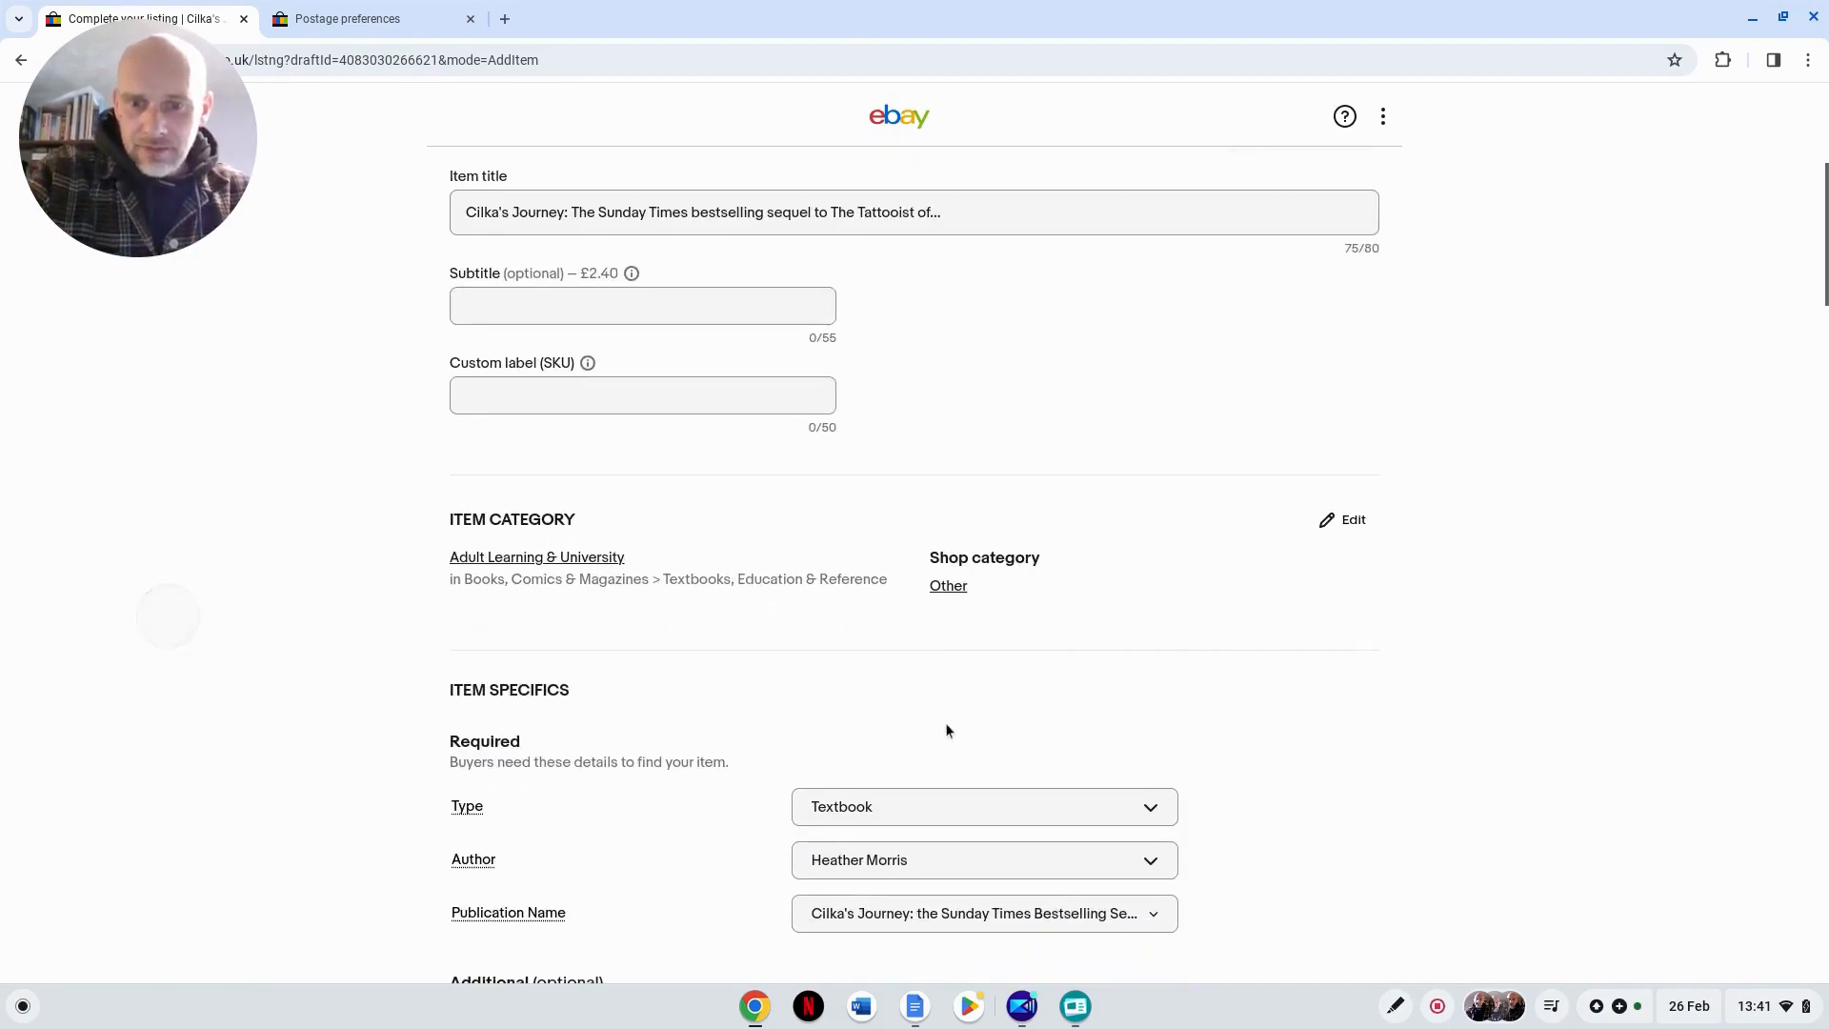
scroll(945, 730, down, 8)
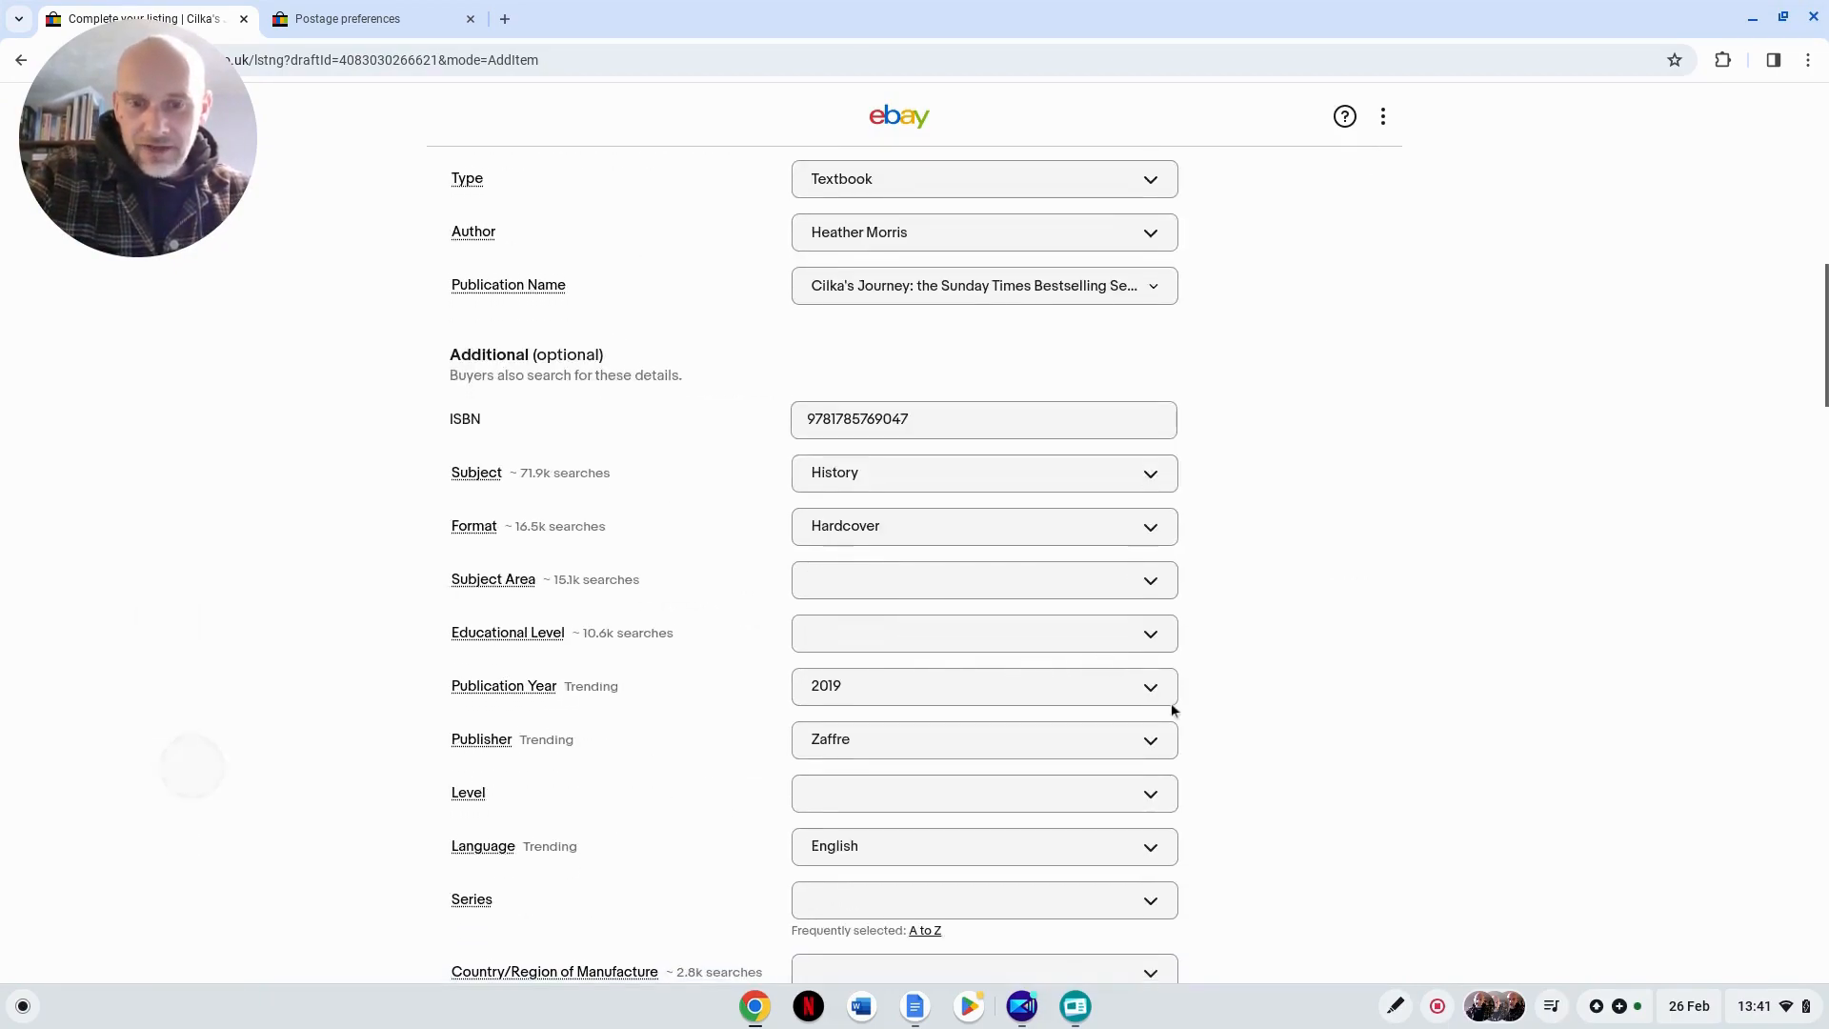
scroll(1171, 705, down, 8)
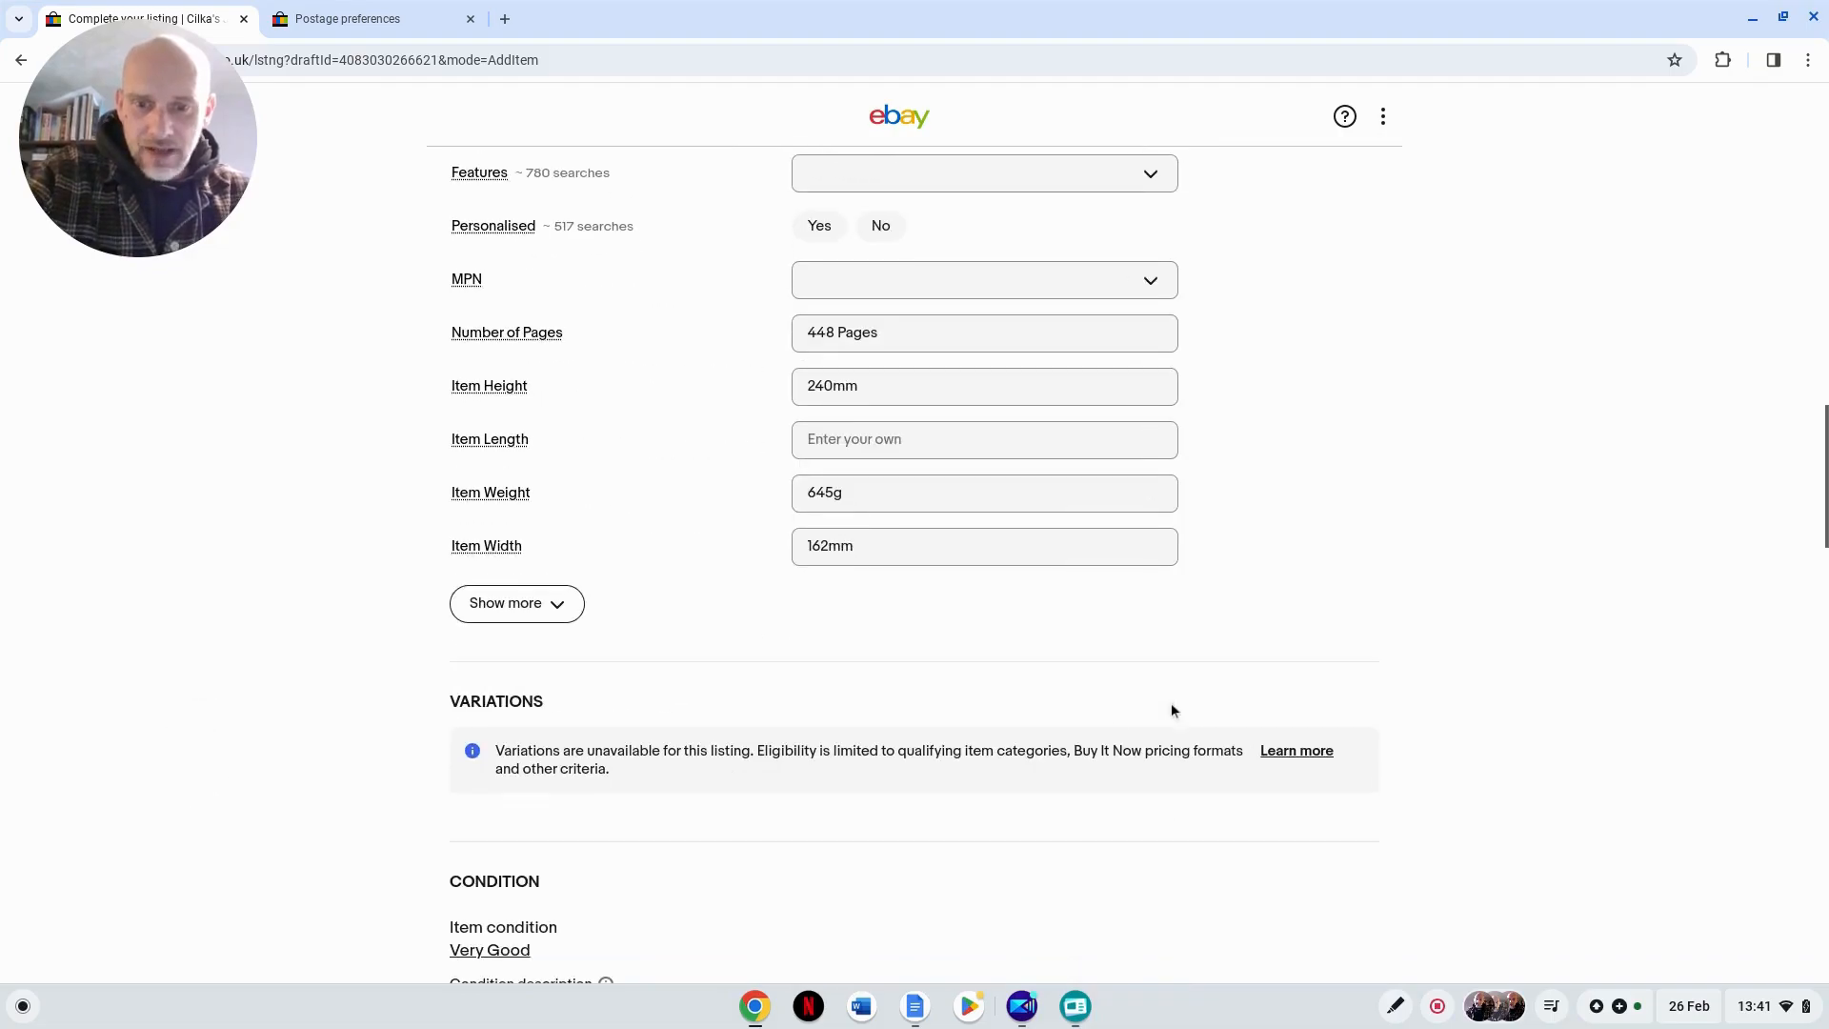
scroll(1123, 825, down, 12)
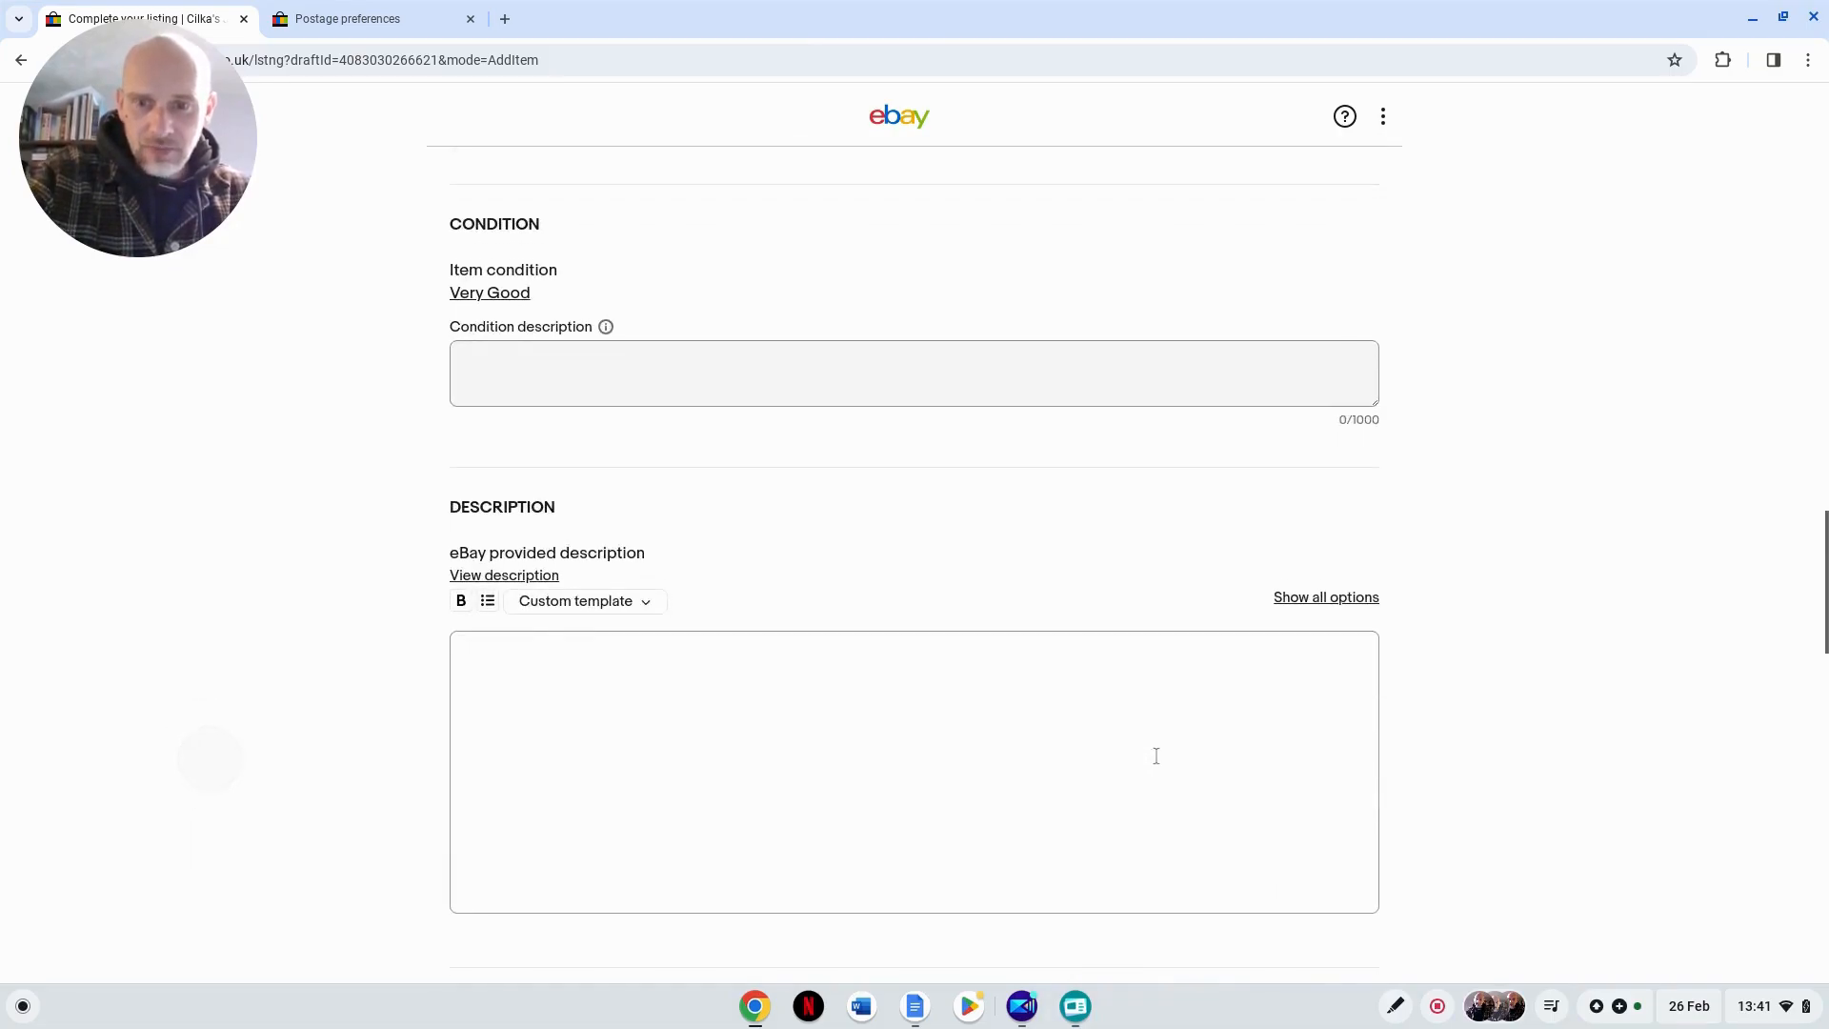
scroll(1158, 762, down, 8)
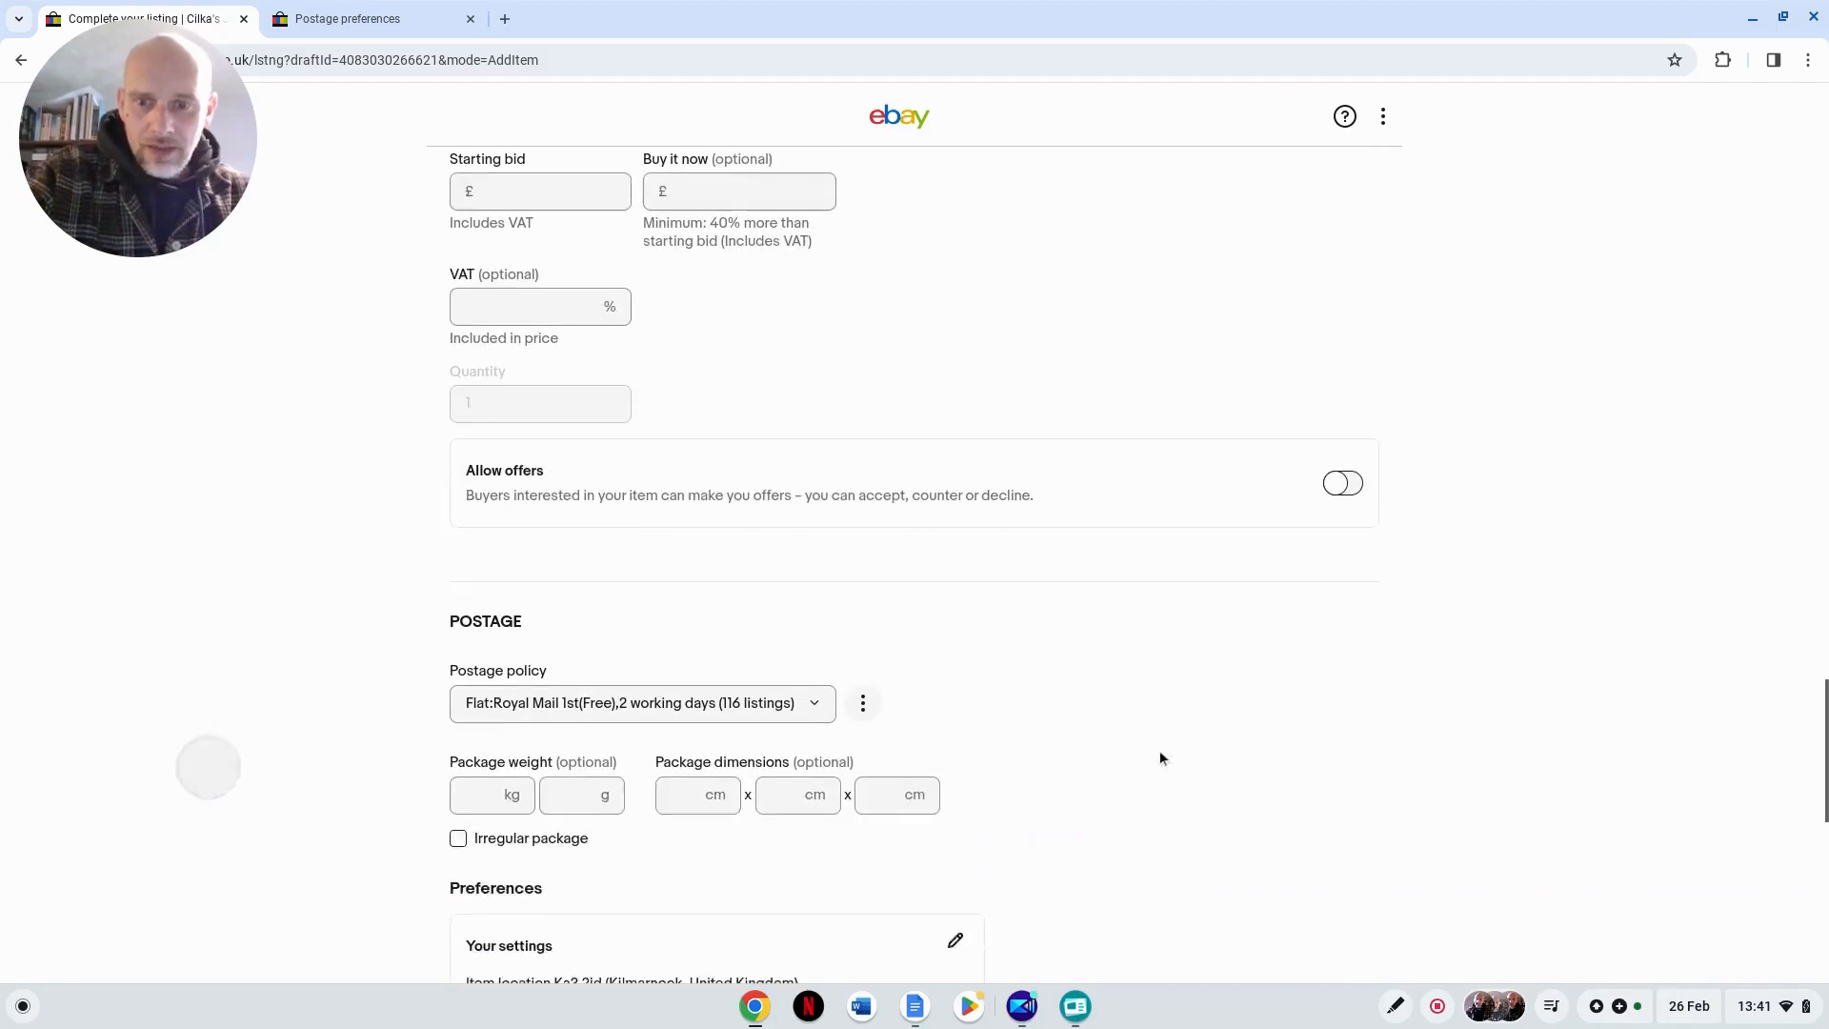
Step: Look through the available postage policies and assign "Flat:48-72hour courier,1 working days" to the draft listing
click(814, 573)
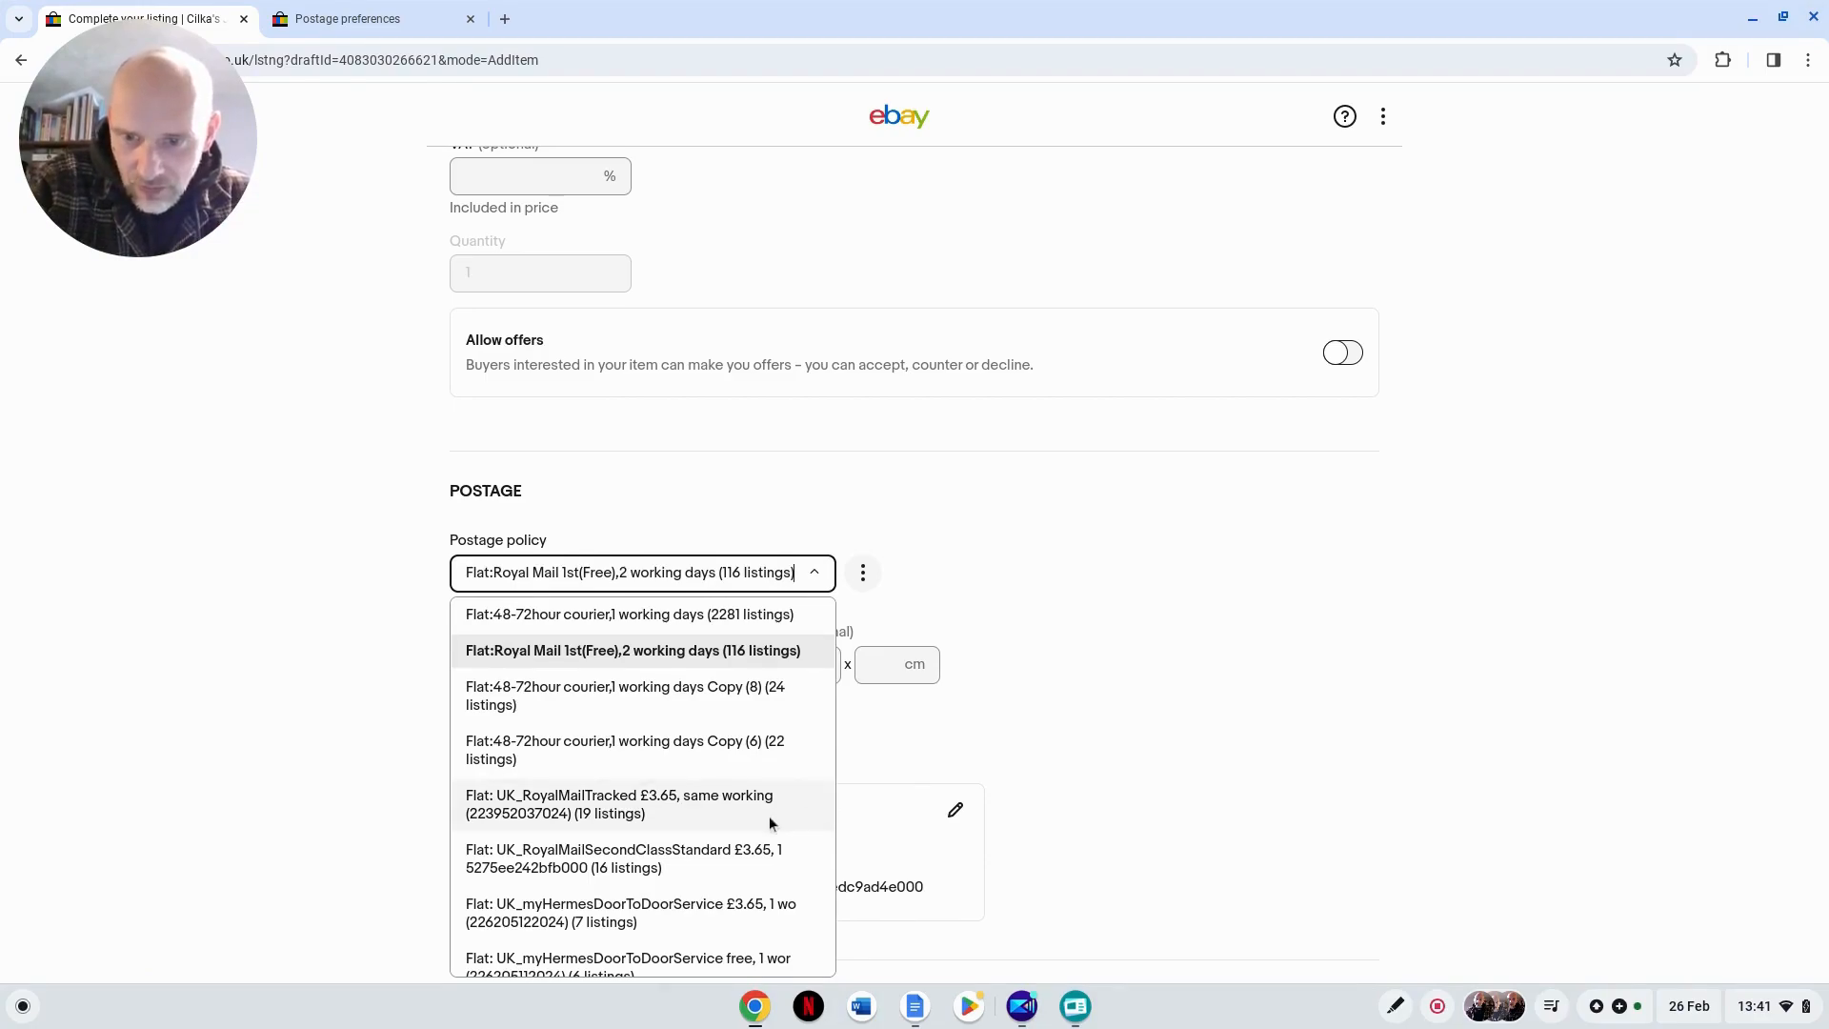
scroll(767, 815, down, 4)
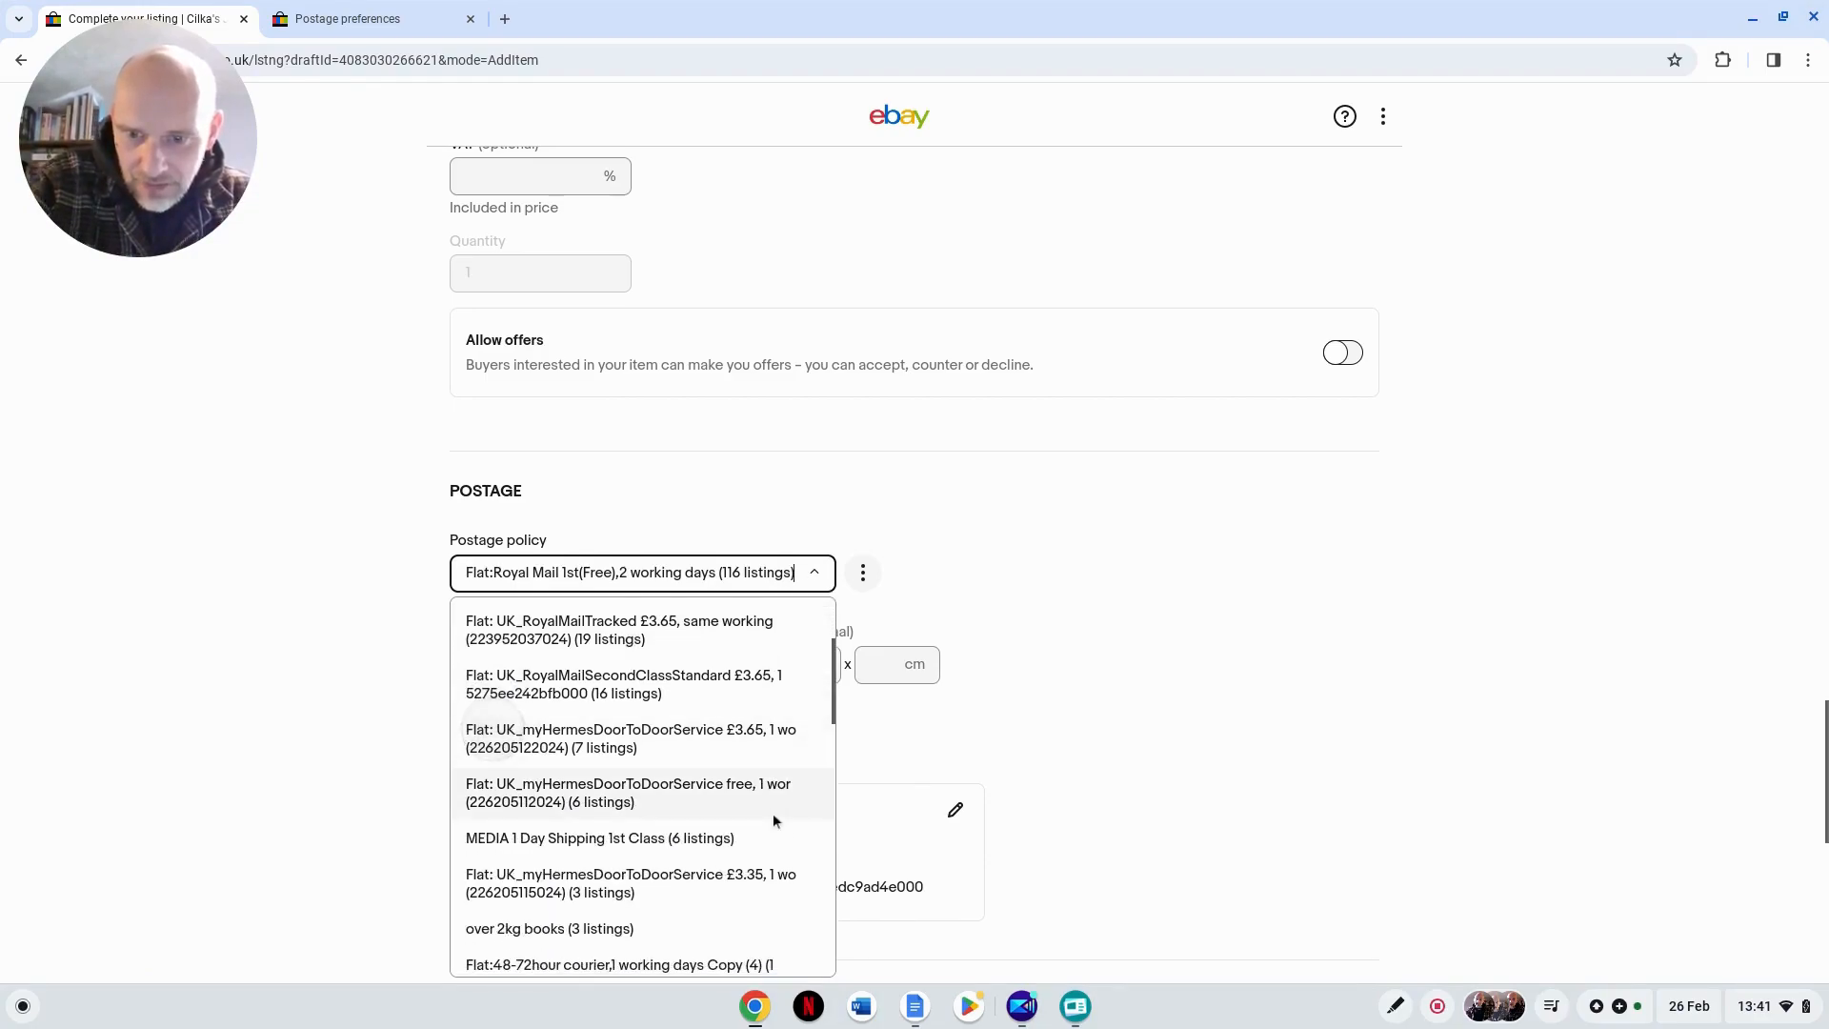
scroll(774, 814, down, 3)
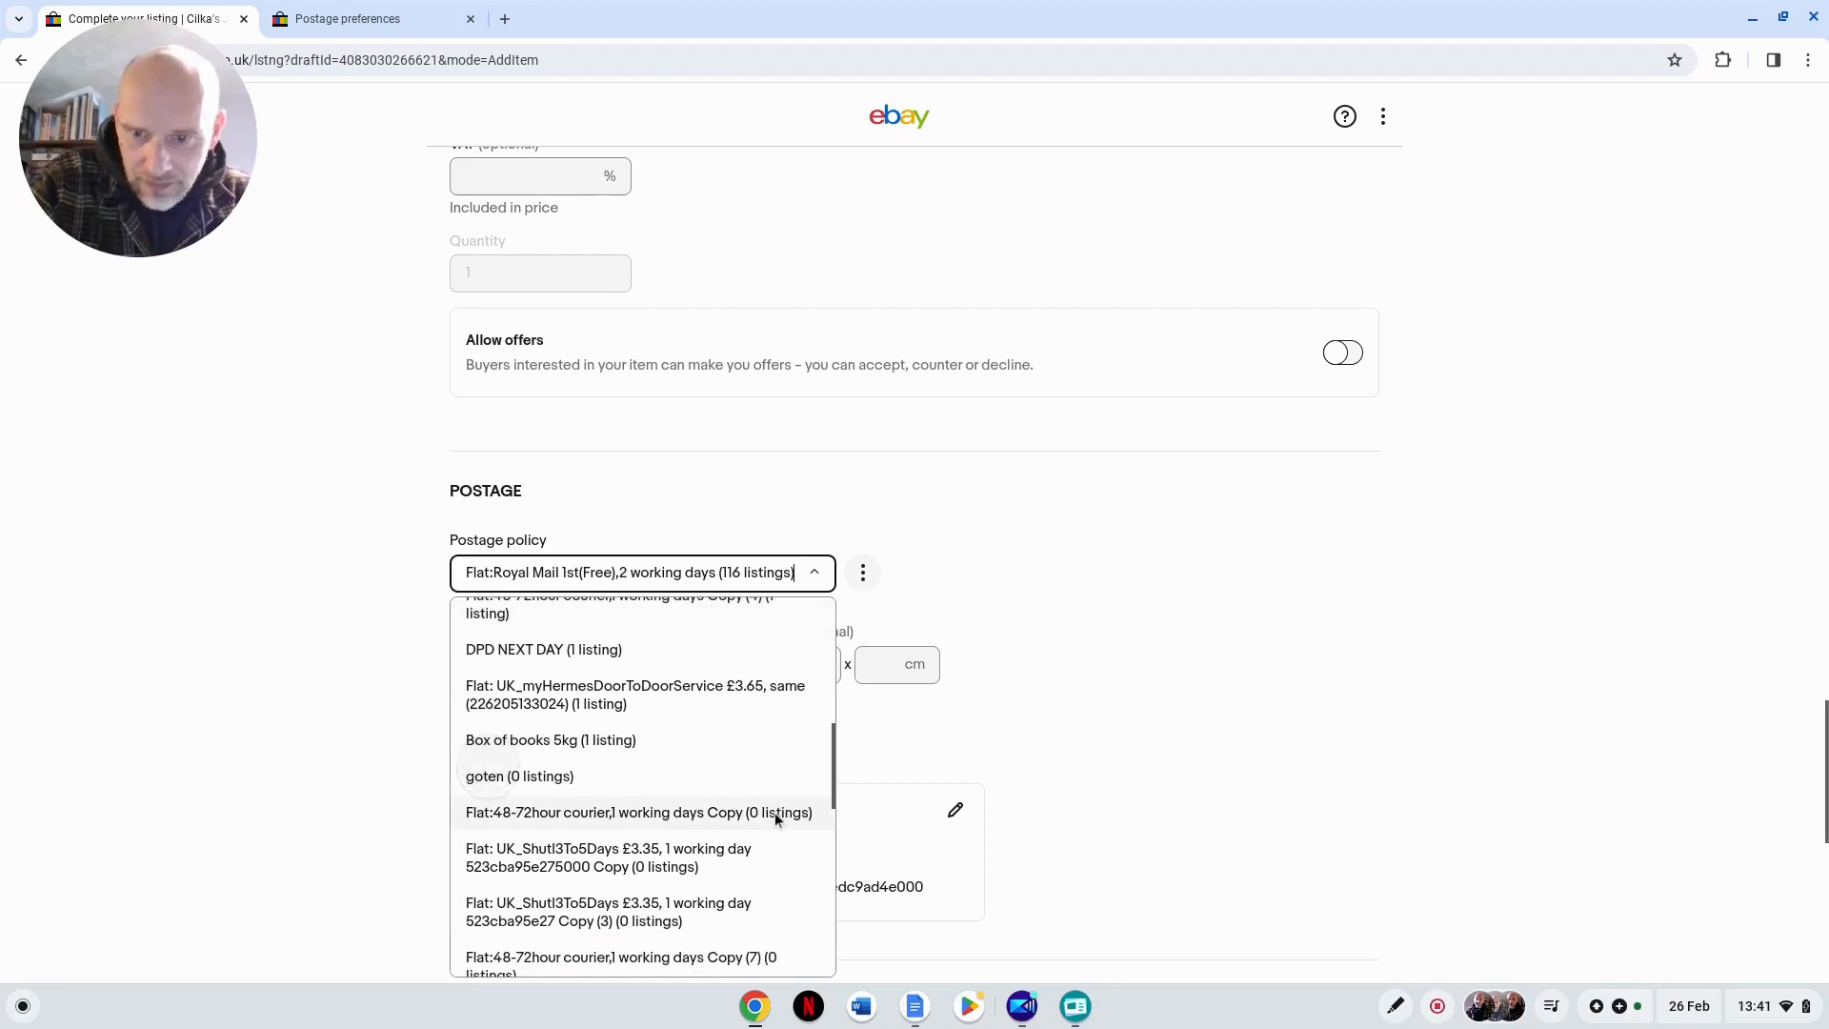
scroll(777, 811, down, 2)
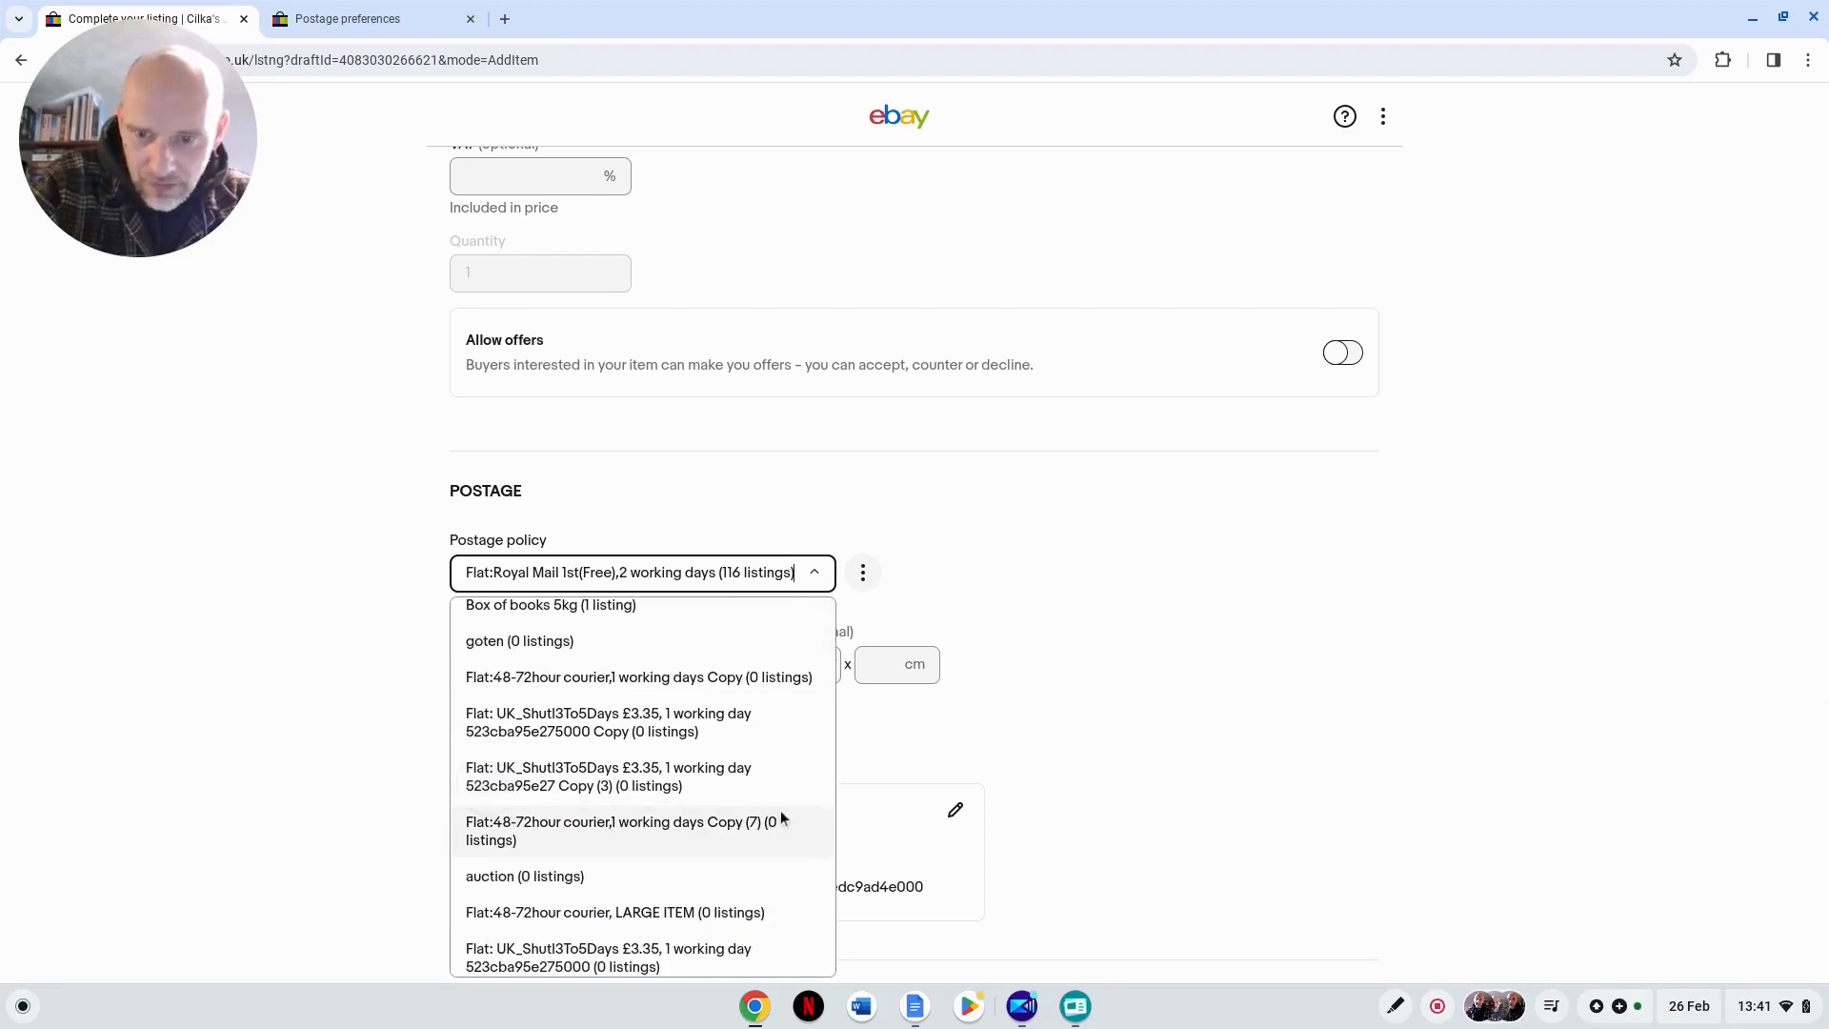
scroll(780, 808, down, 5)
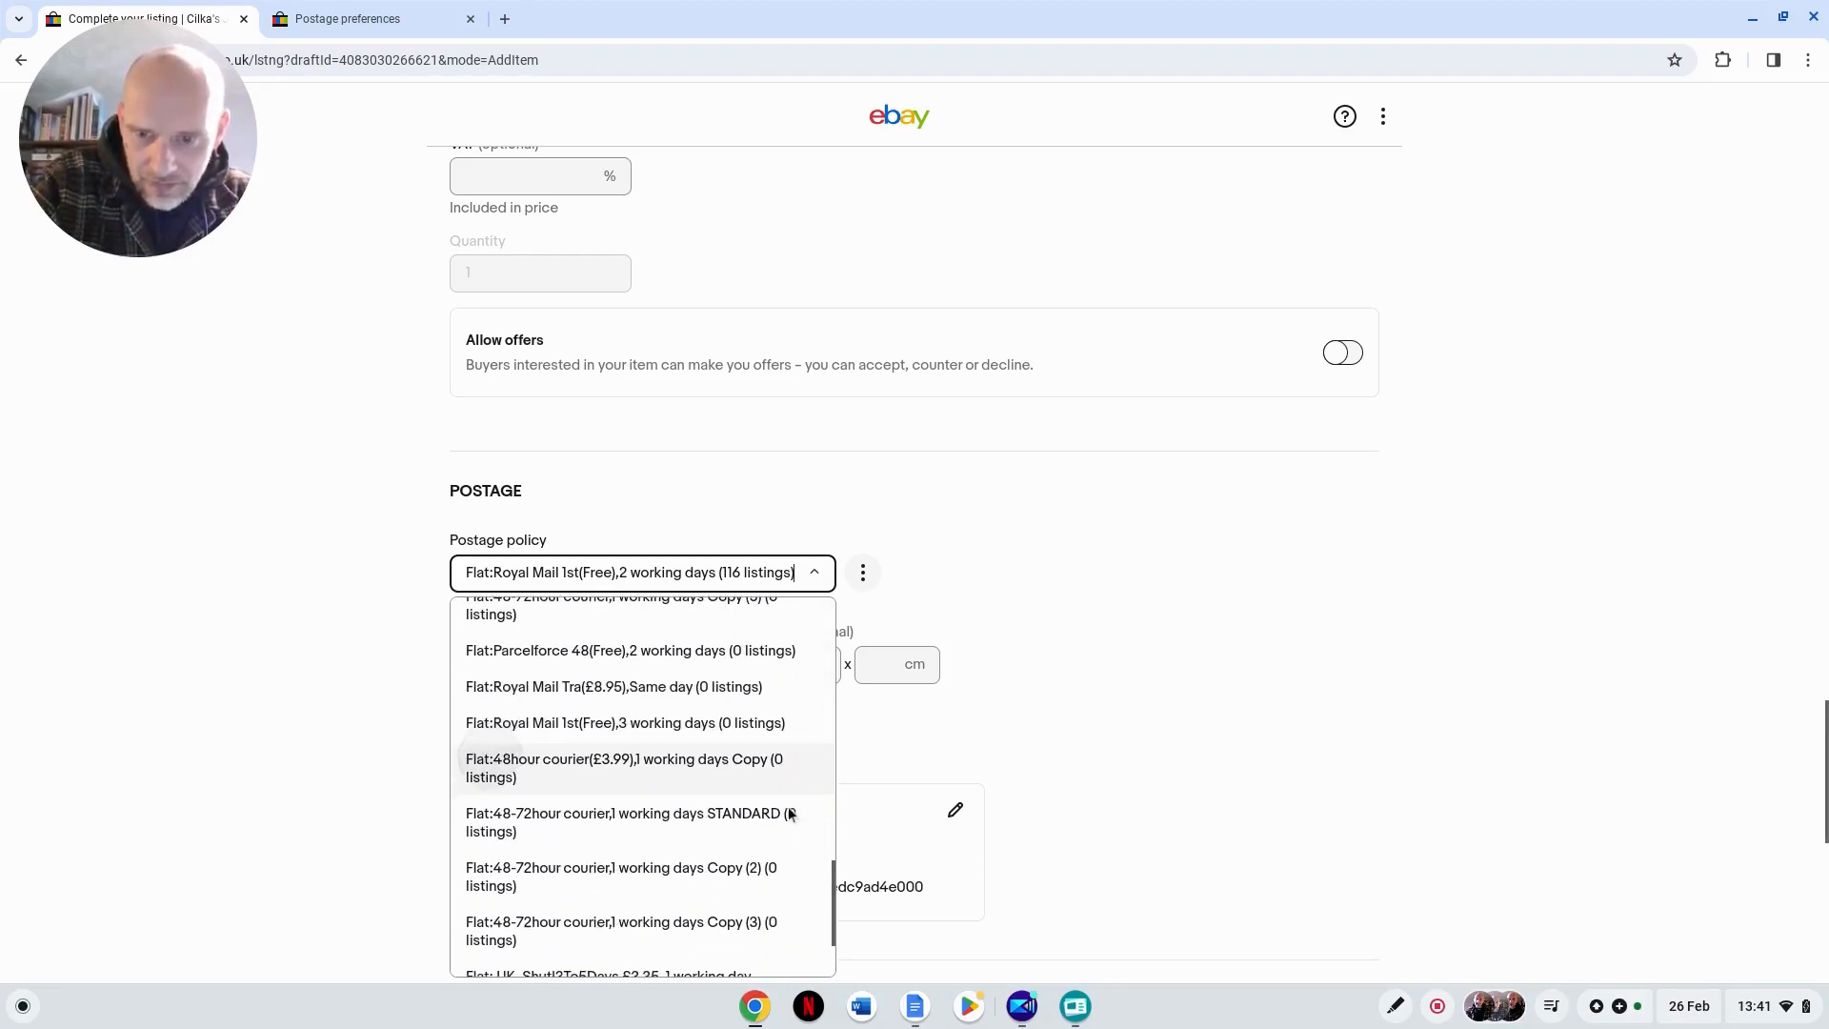
scroll(790, 802, down, 2)
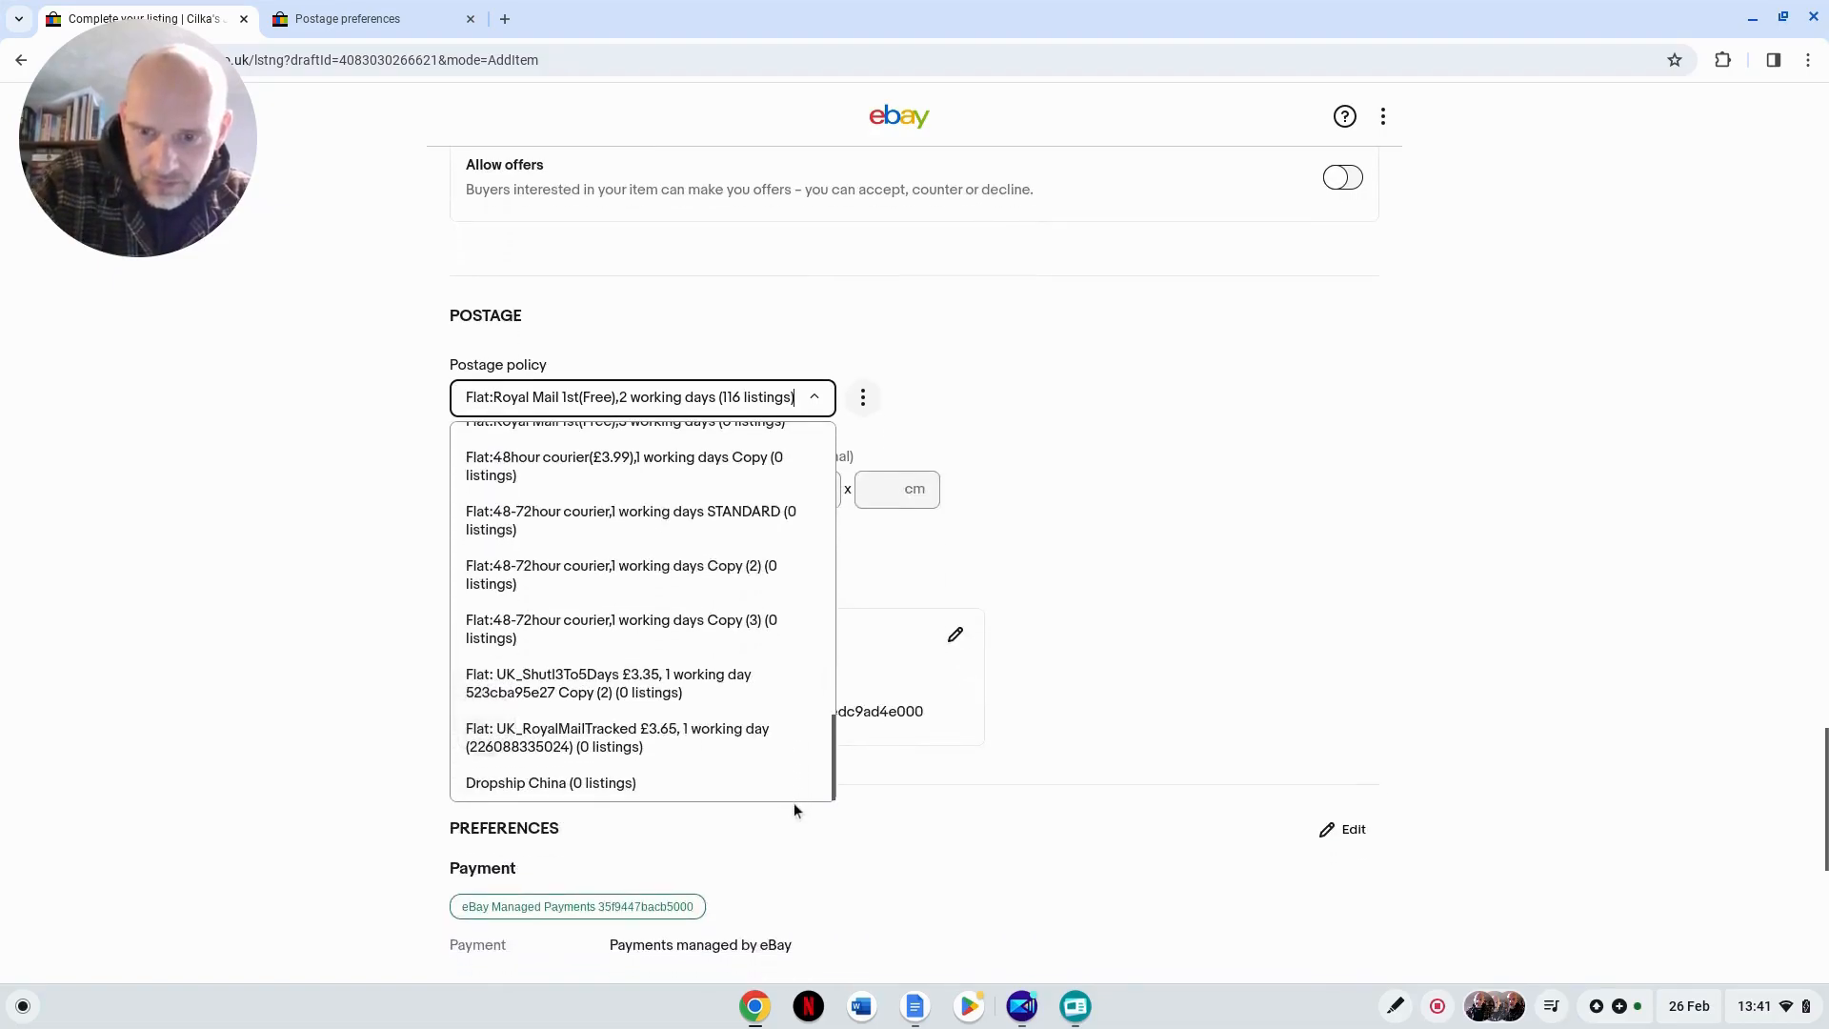
scroll(794, 800, up, 5)
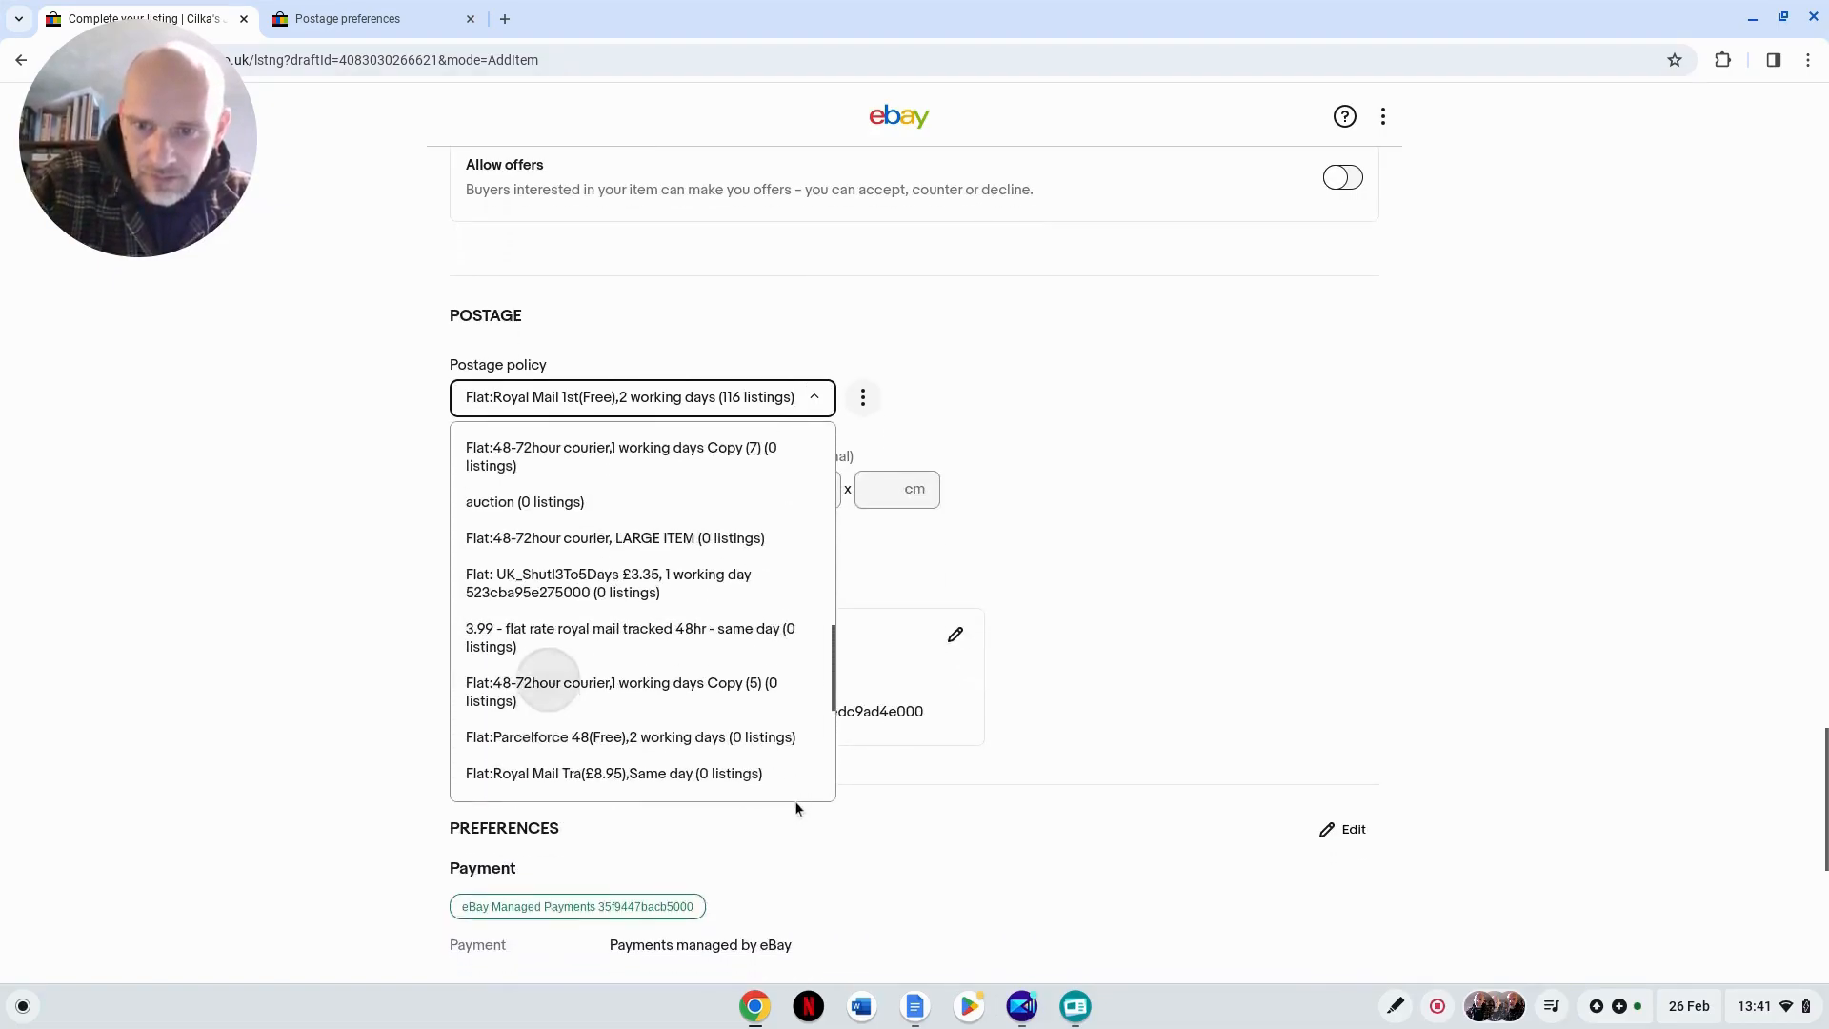
scroll(794, 808, up, 3)
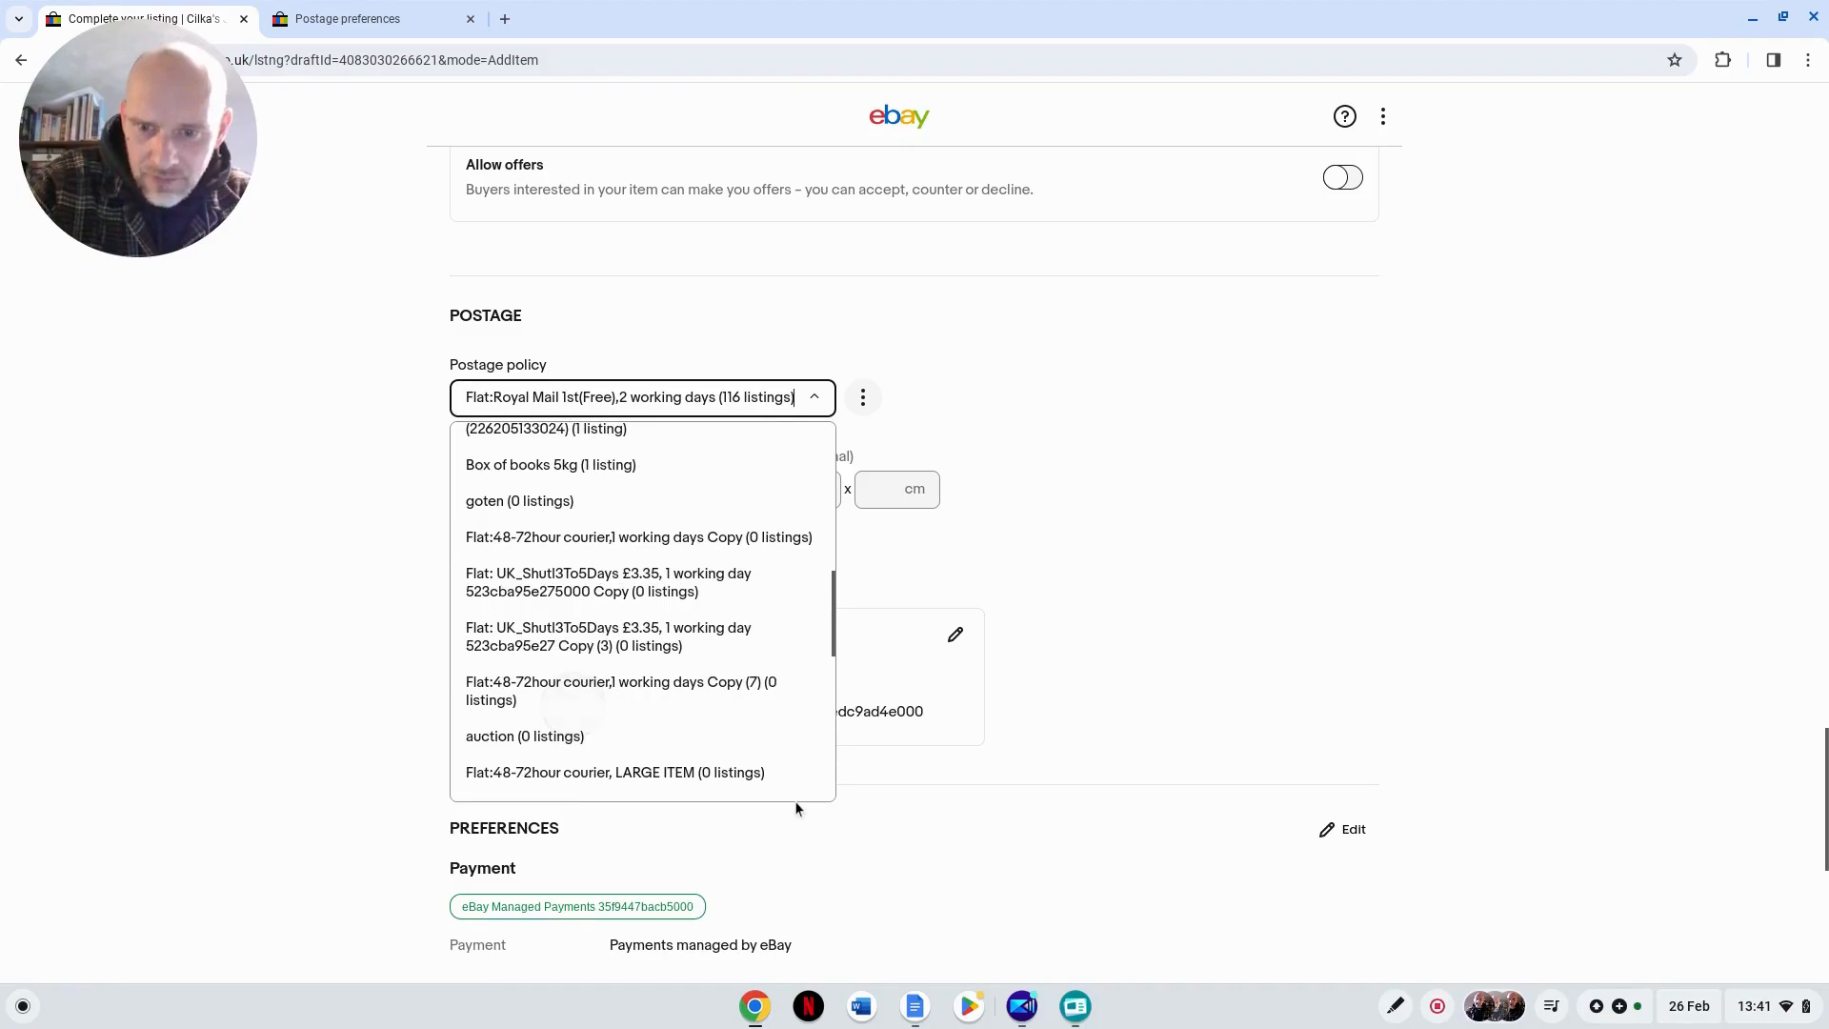
scroll(795, 805, up, 3)
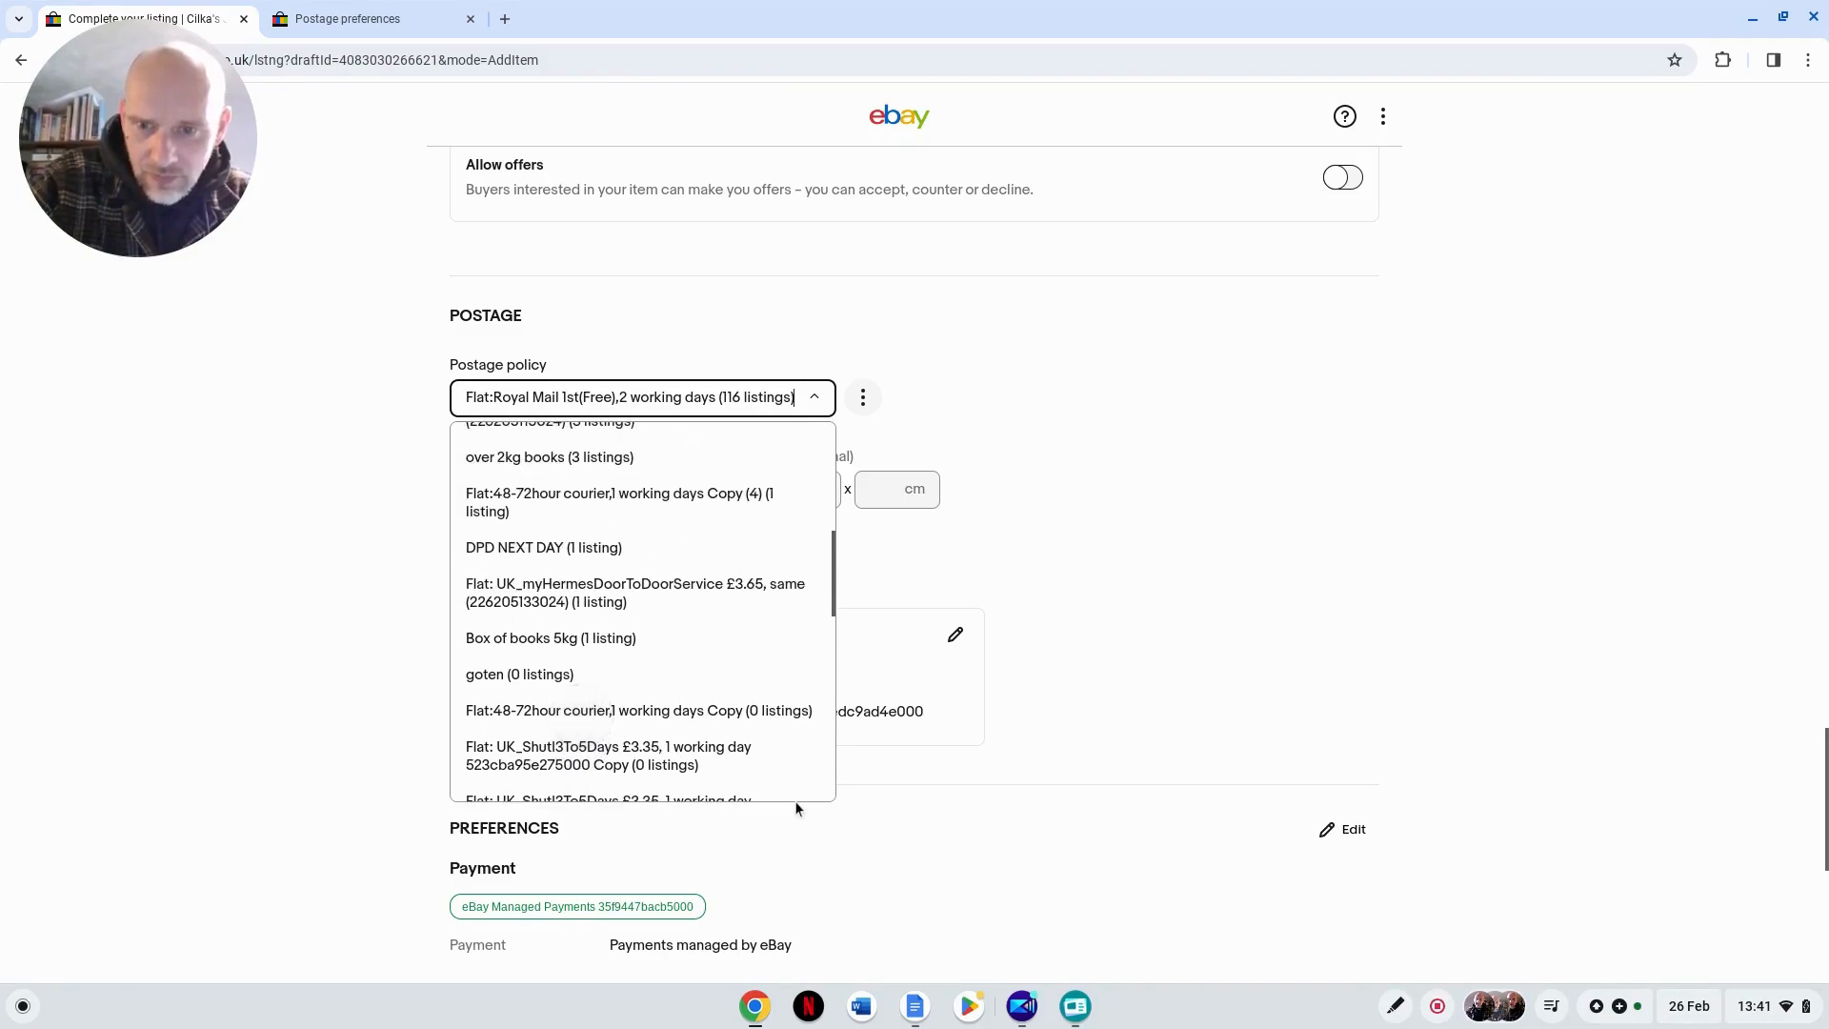
scroll(795, 803, up, 3)
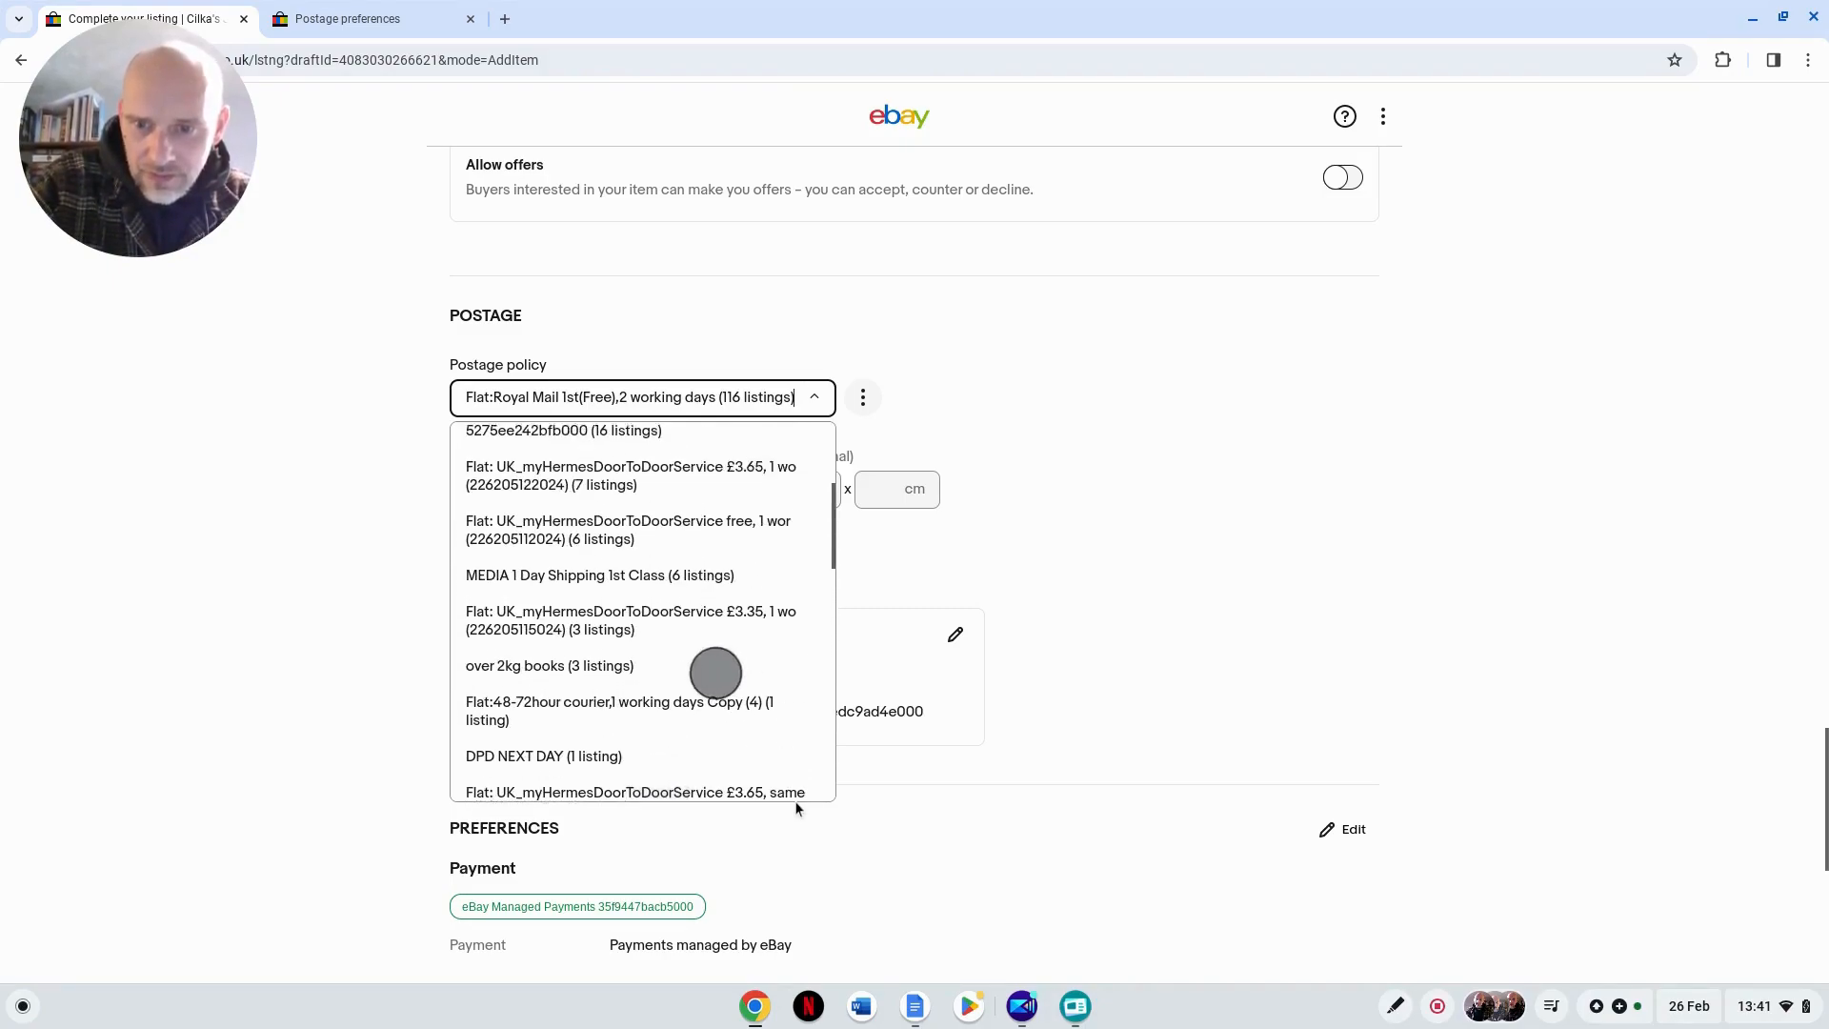
scroll(795, 801, up, 2)
scroll(798, 801, down, 3)
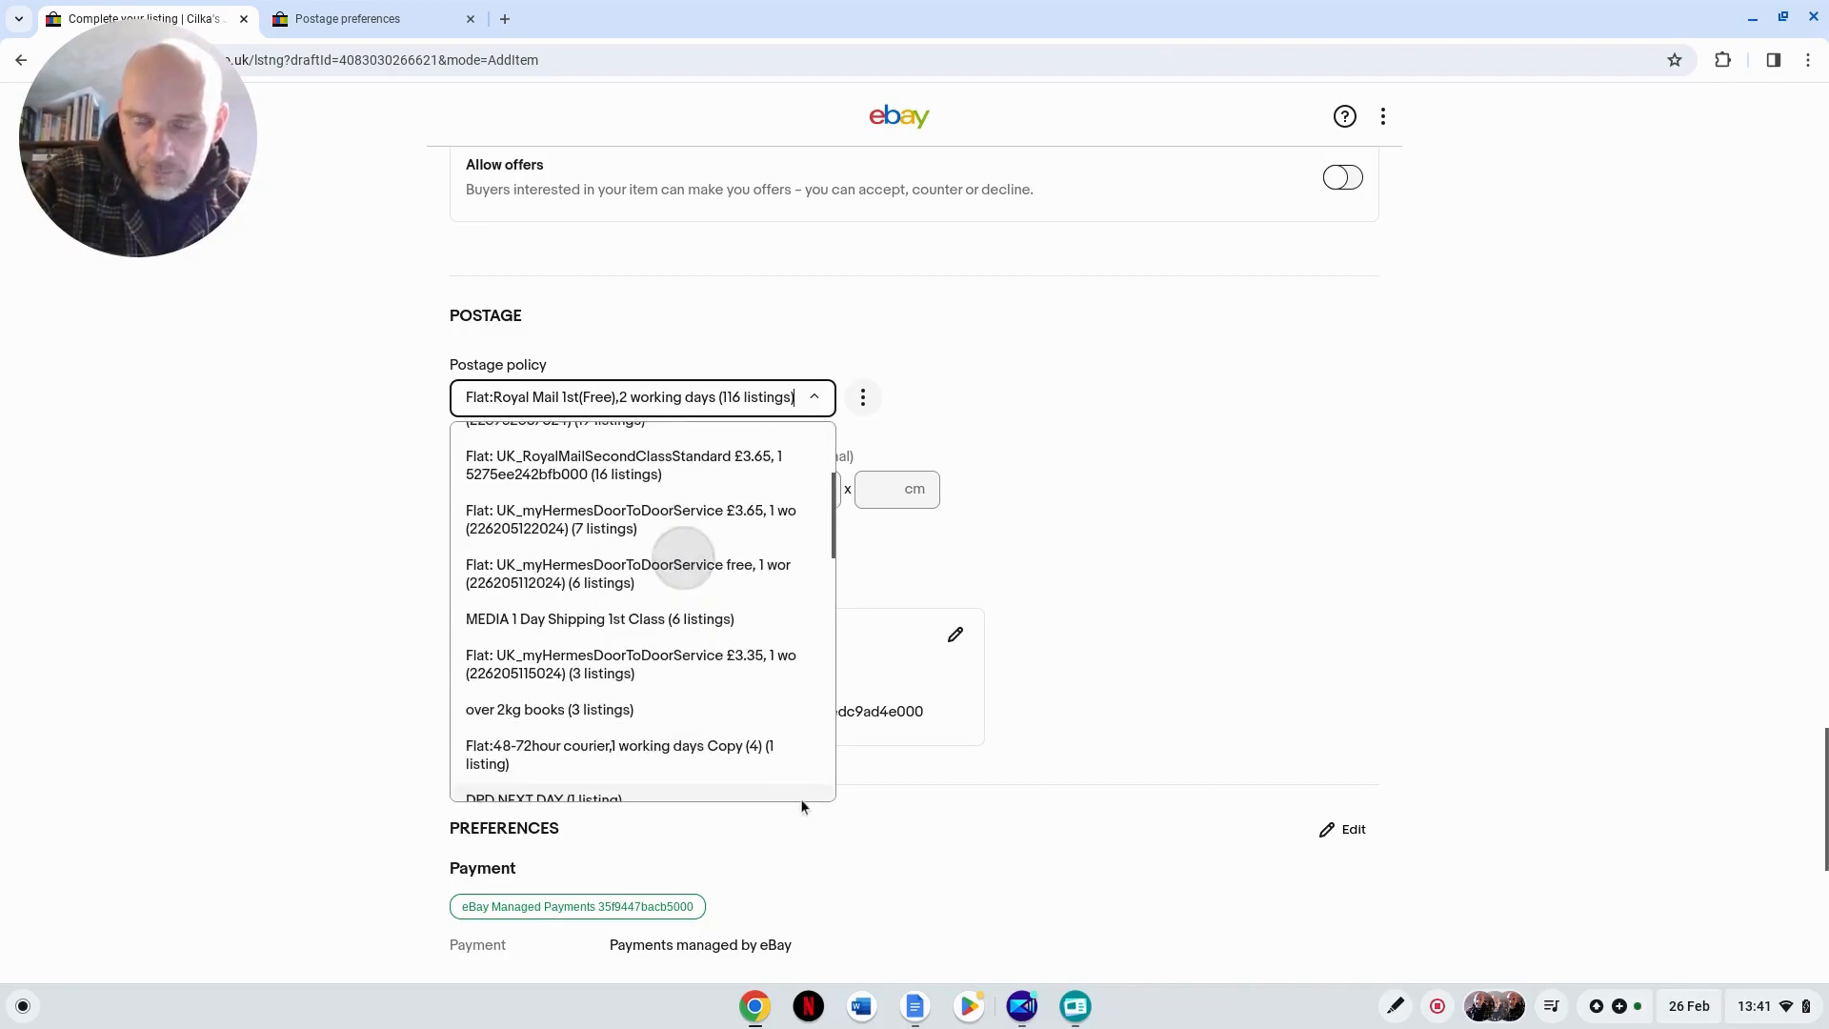
scroll(802, 798, up, 6)
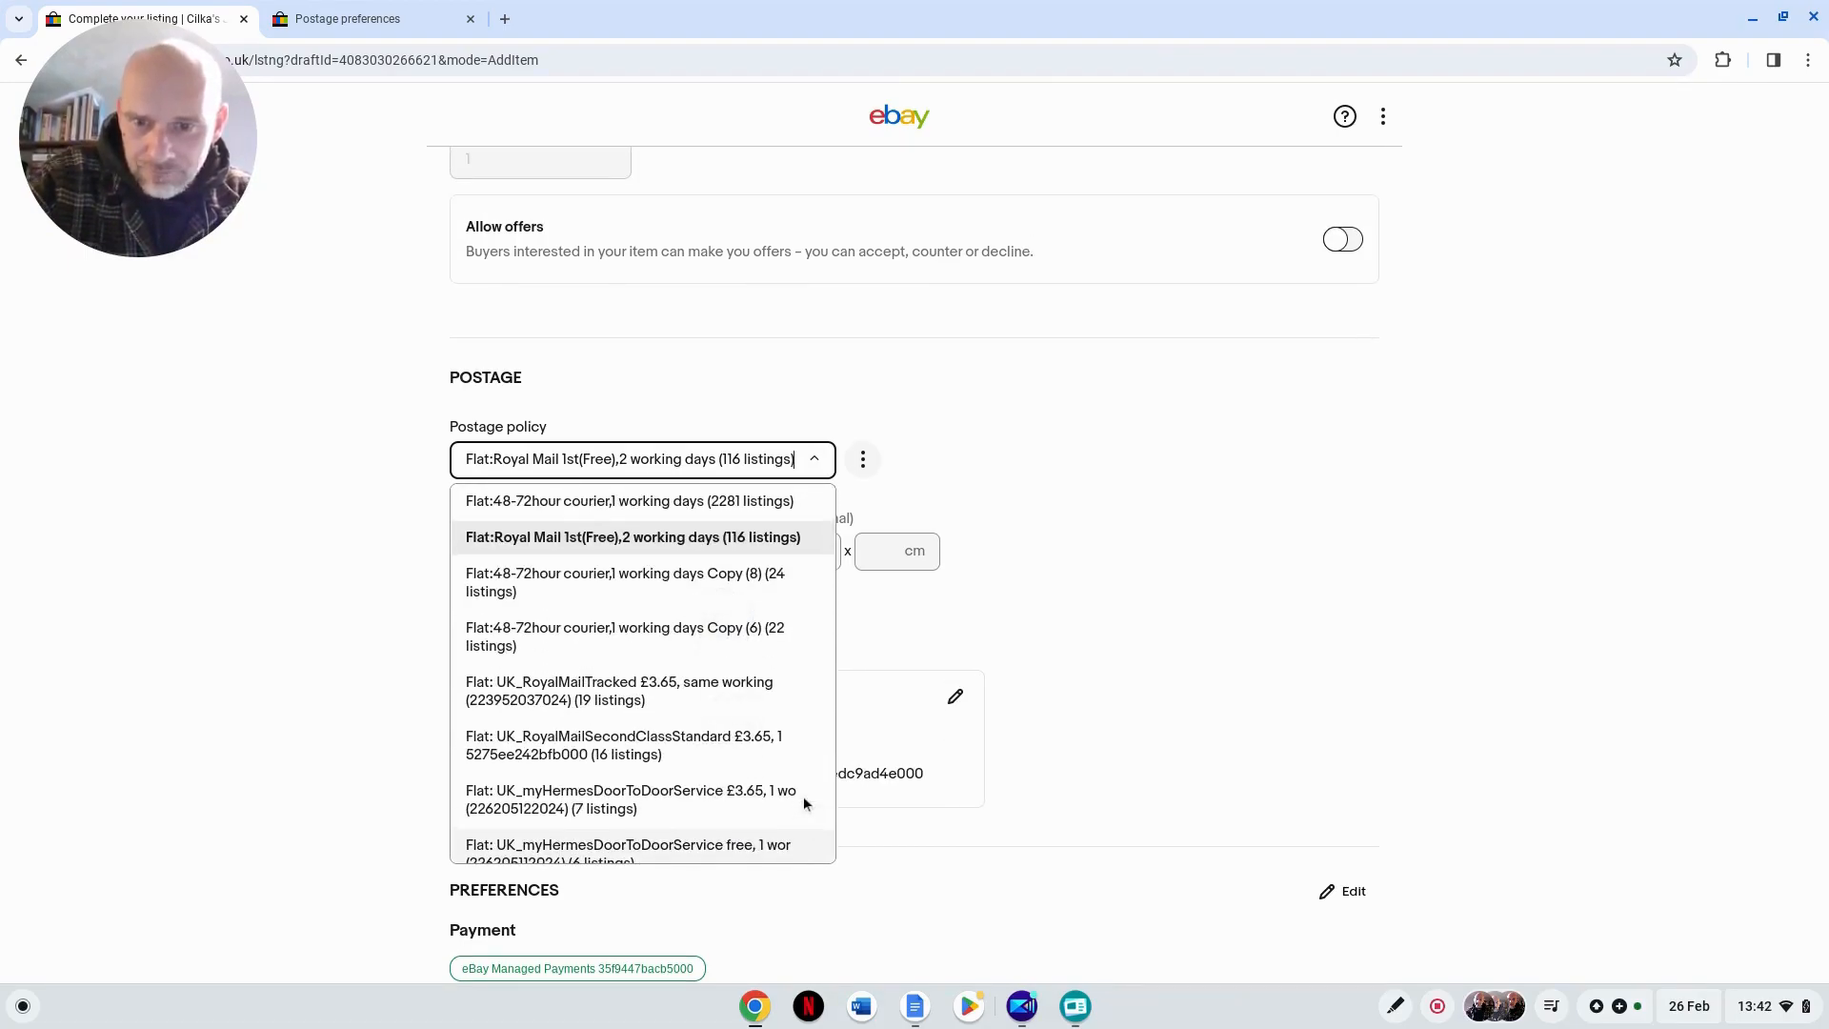
click(608, 500)
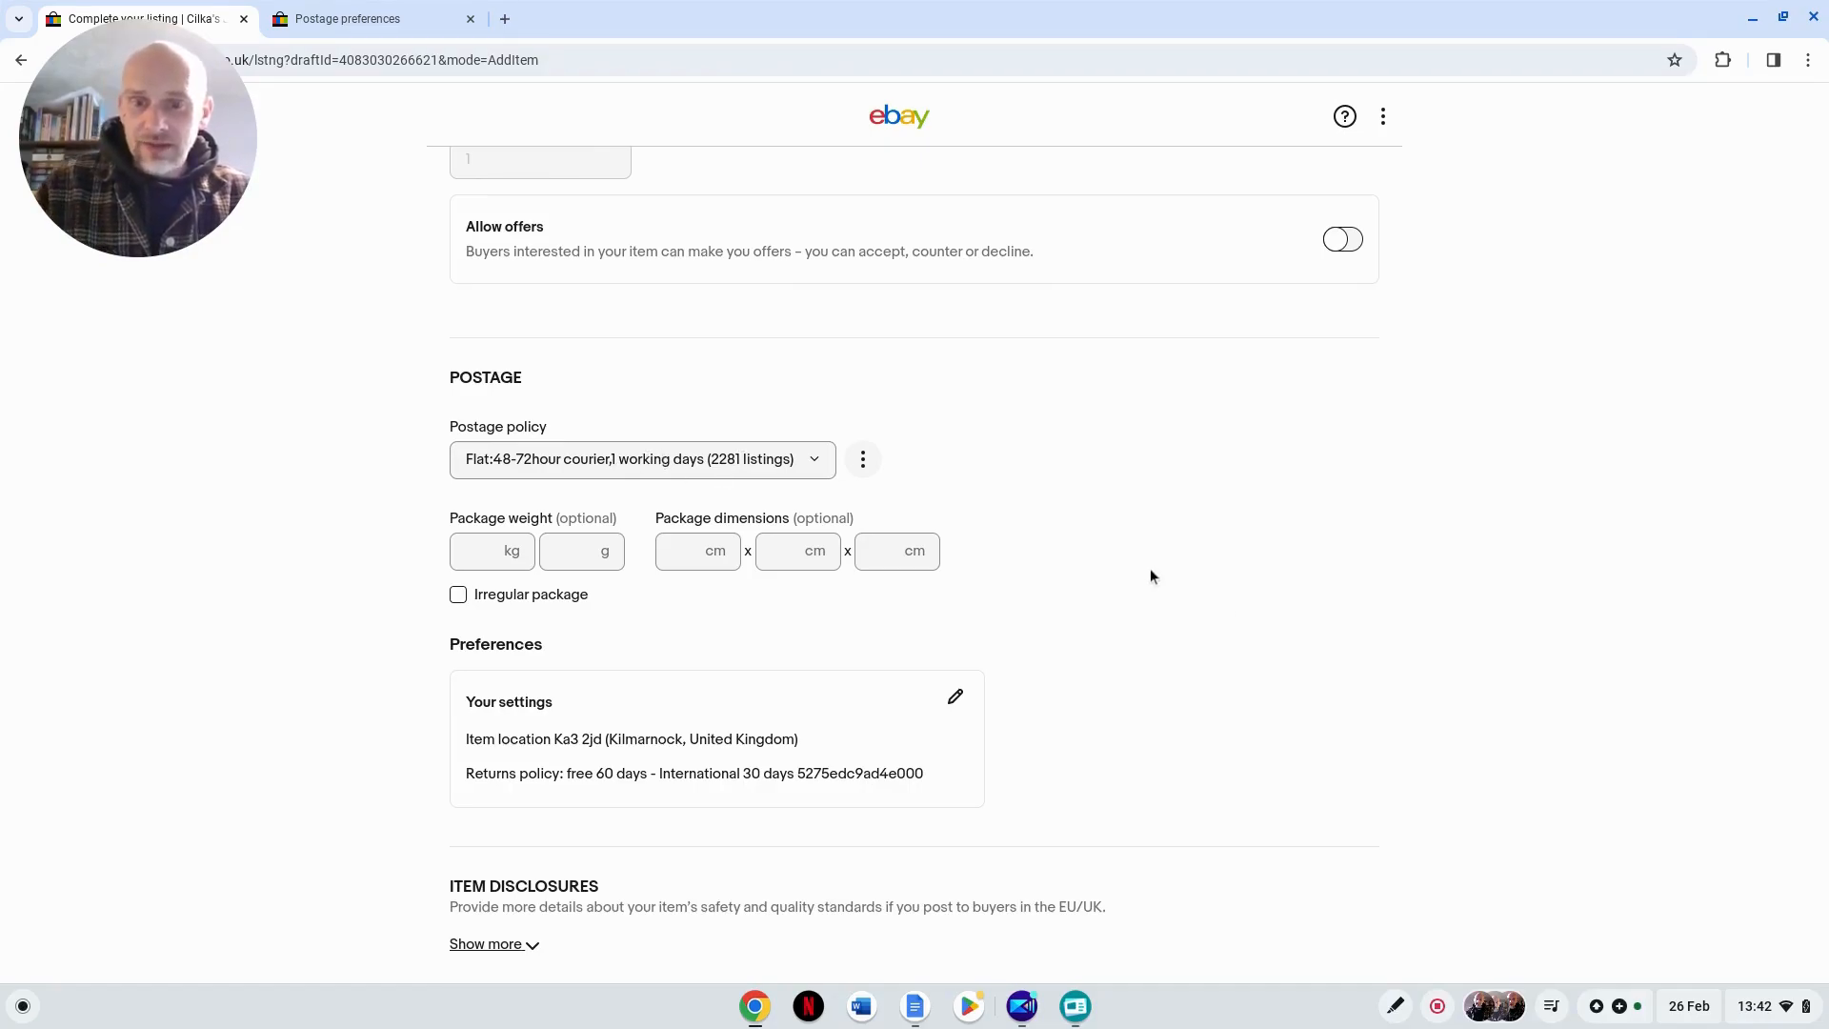
scroll(1102, 585, down, 4)
scroll(1102, 585, up, 8)
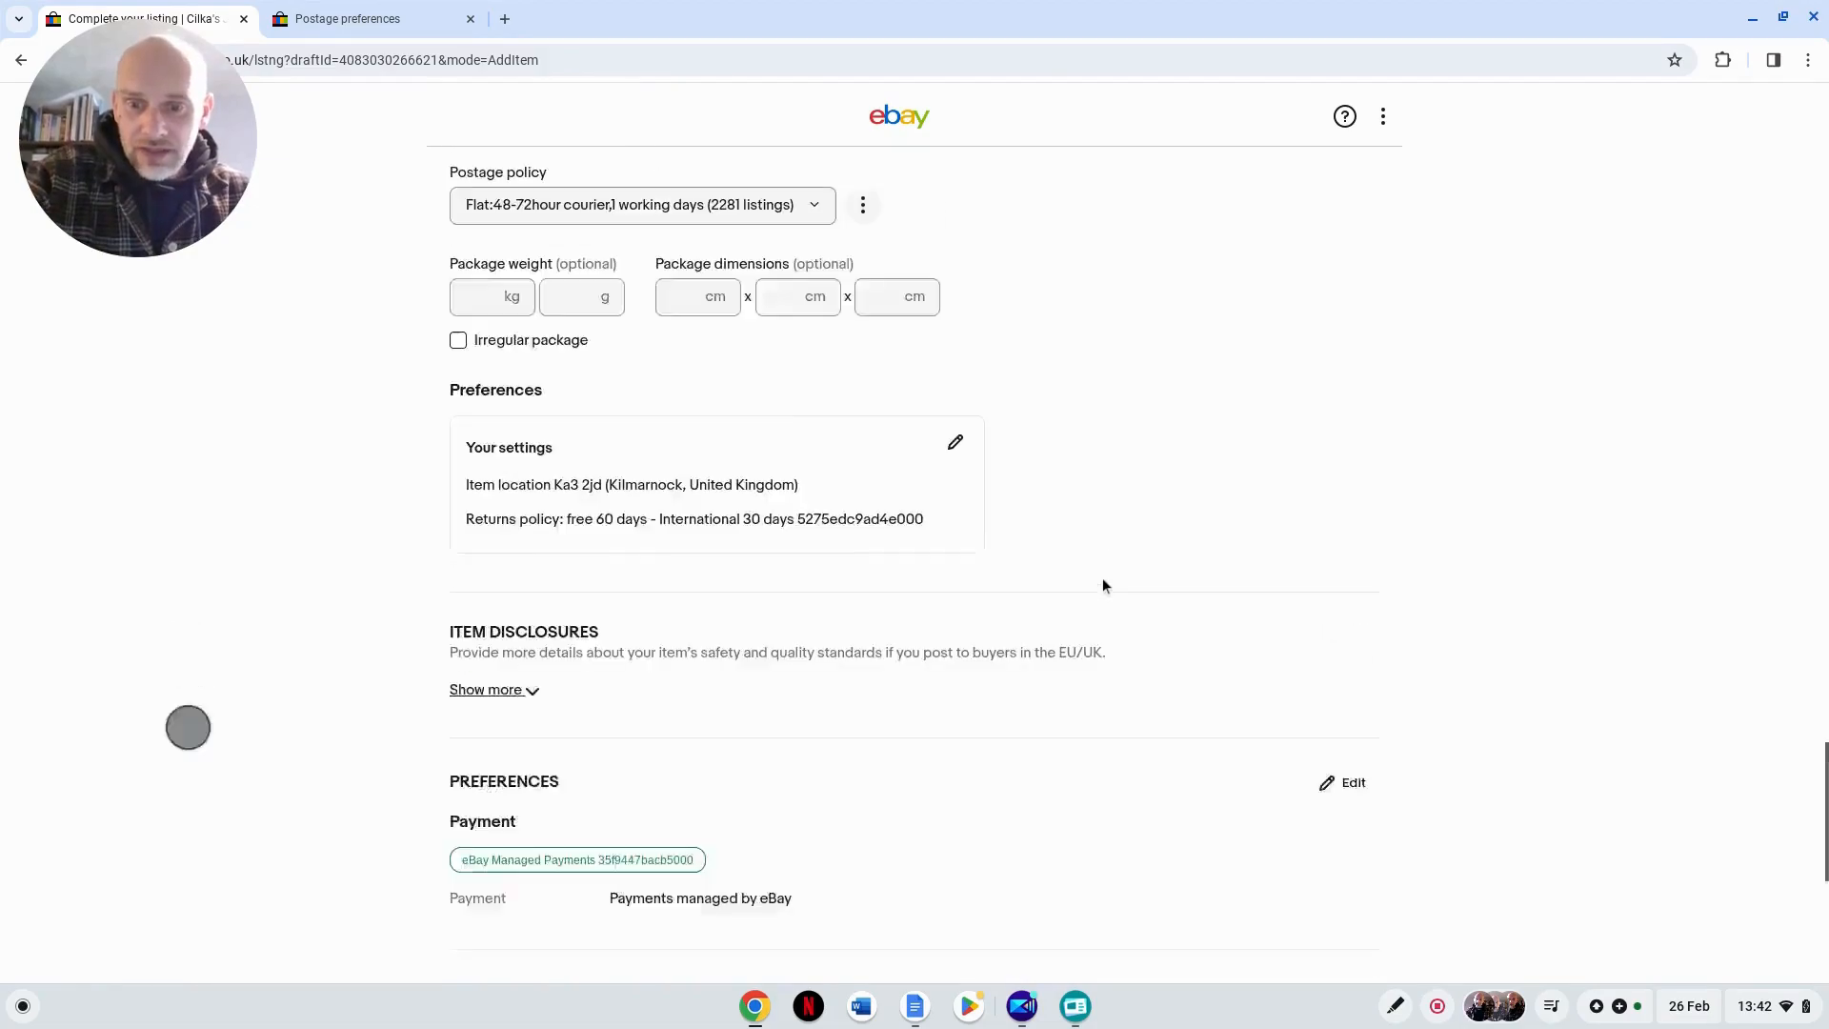
scroll(1103, 584, up, 1)
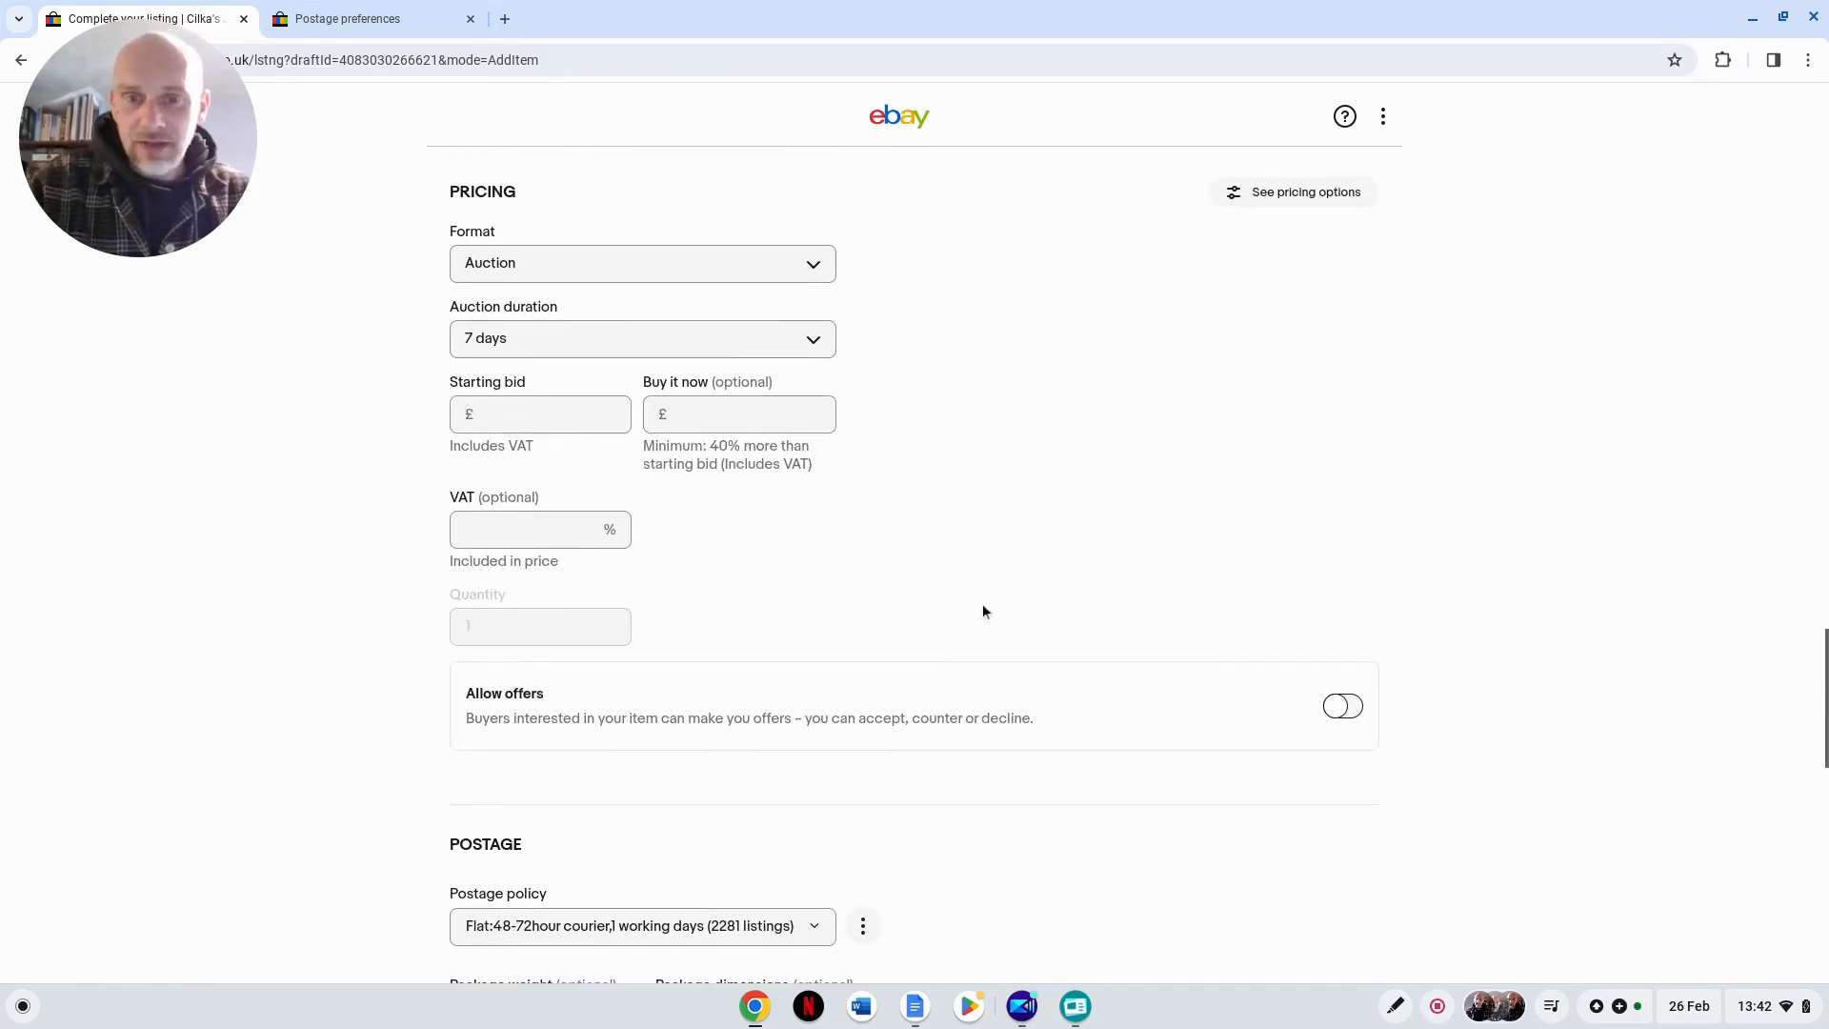